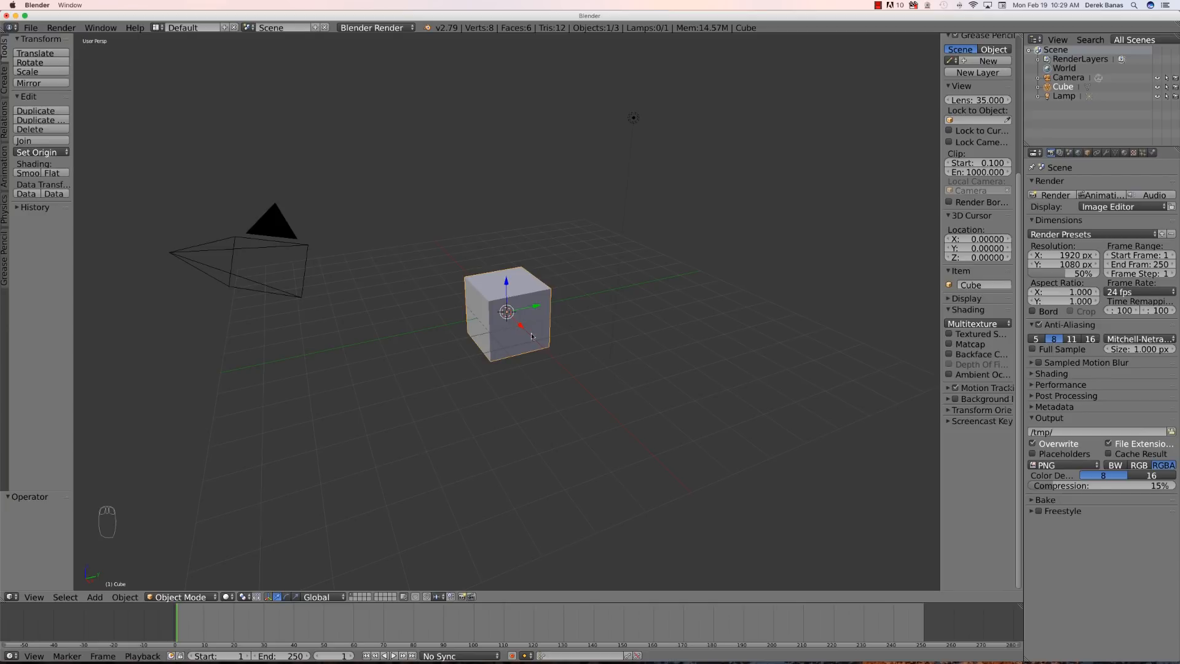
# - Delete the default cube from the scene
pyautogui.press('x')
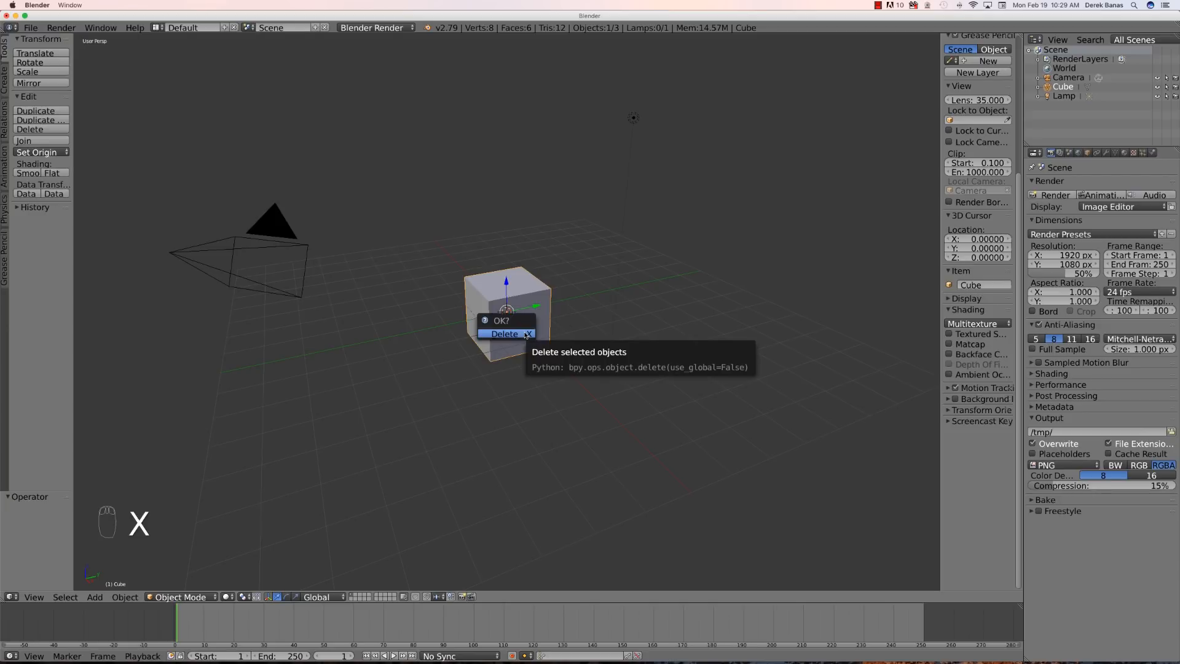
pyautogui.click(526, 333)
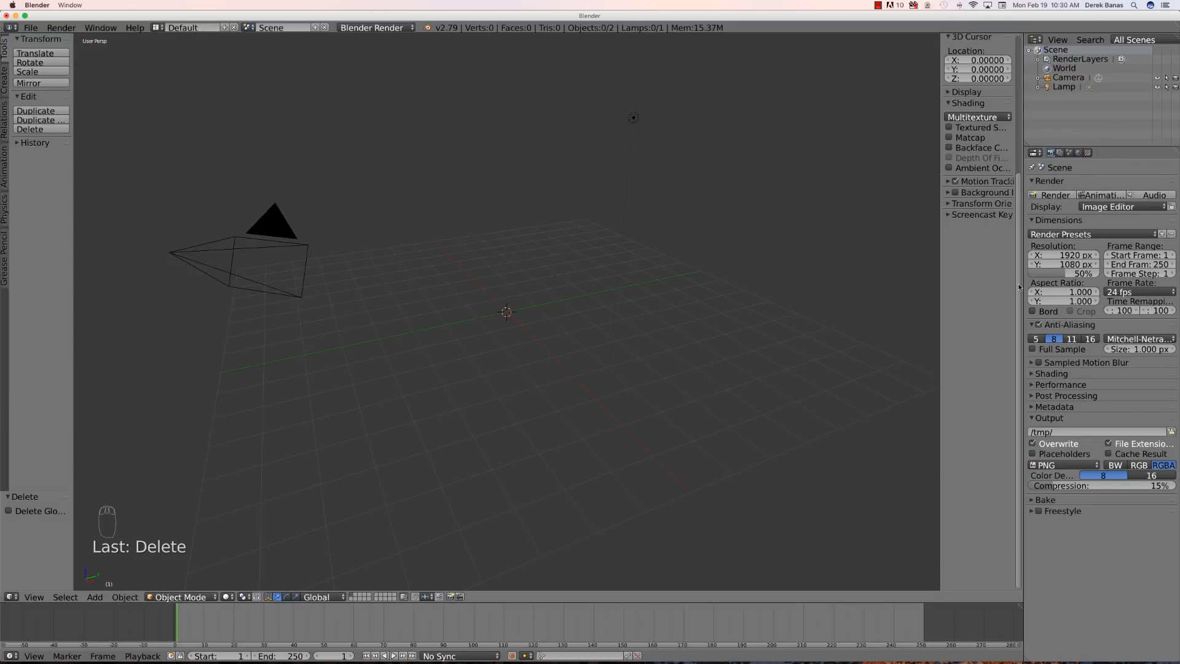
# - Add Side.png from the Blender Tutorial 9 folder as a background image assigned to the Right view axis
pyautogui.scroll(1, 966, 255)
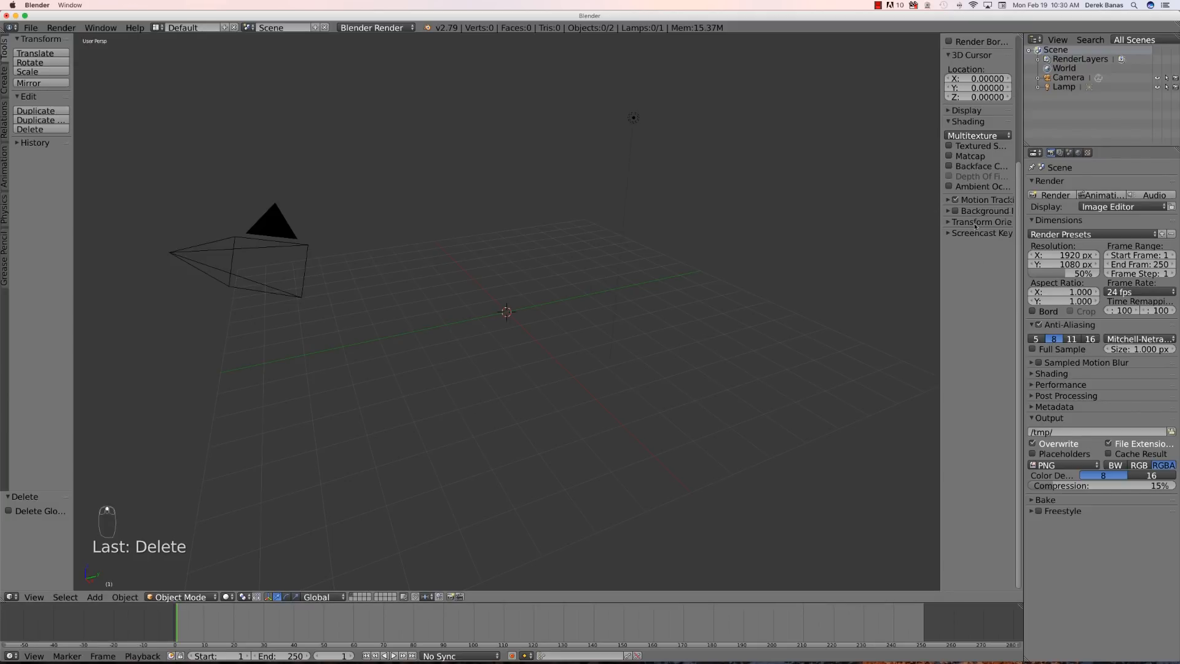
pyautogui.click(954, 211)
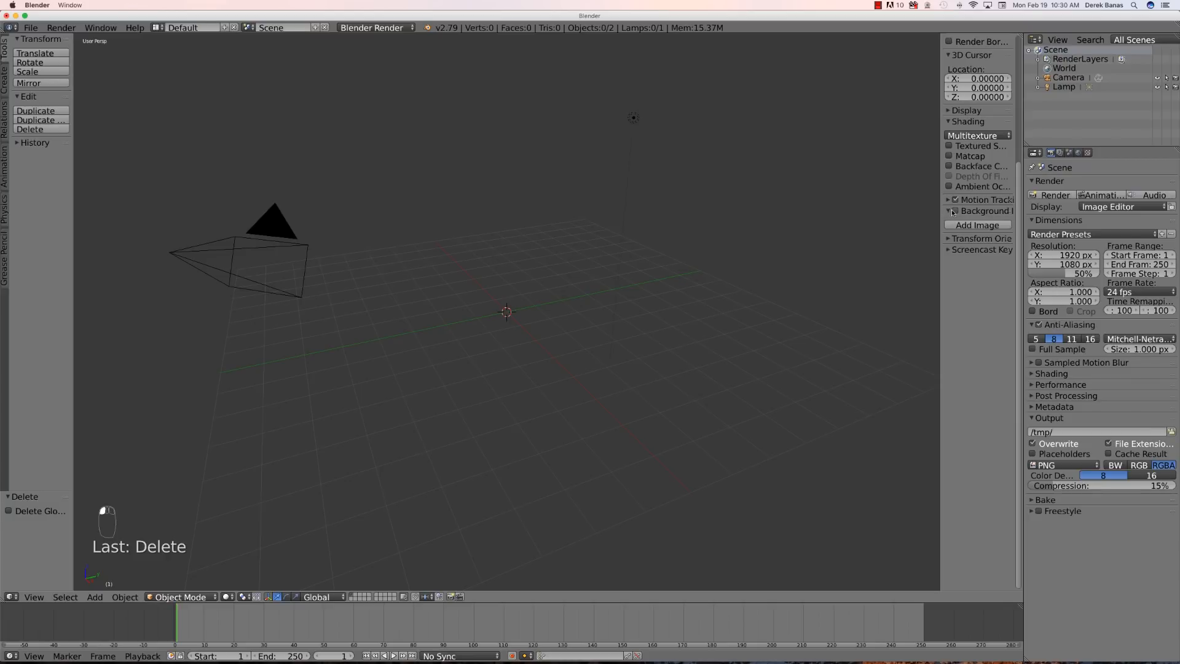
pyautogui.click(971, 225)
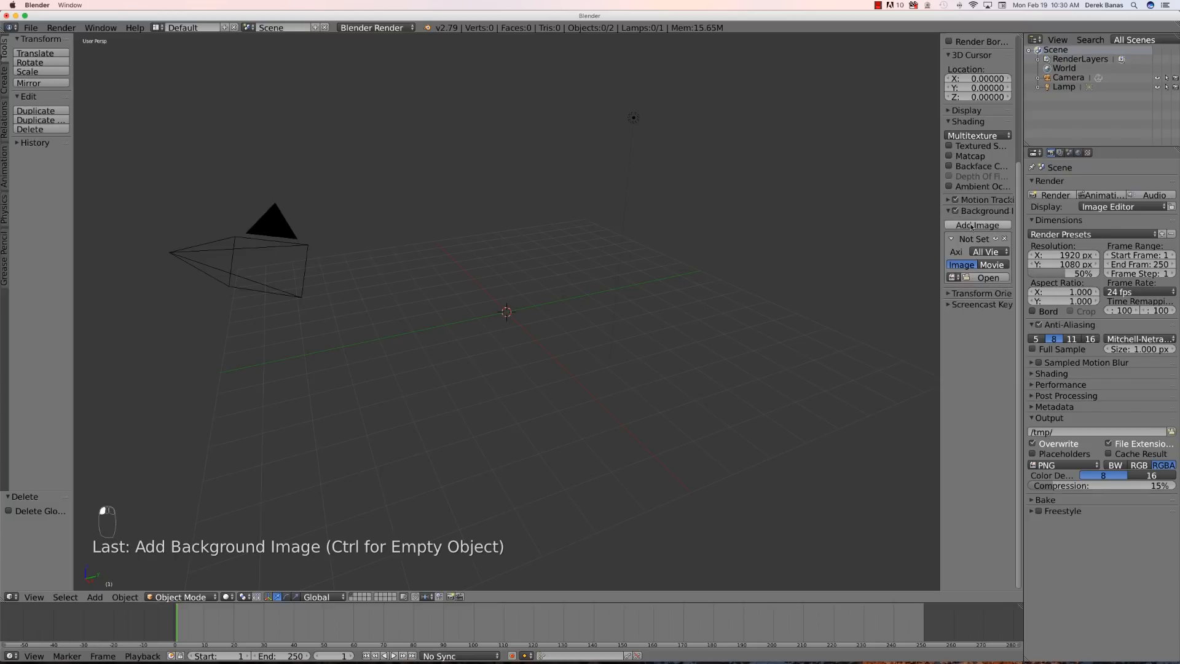
pyautogui.click(989, 254)
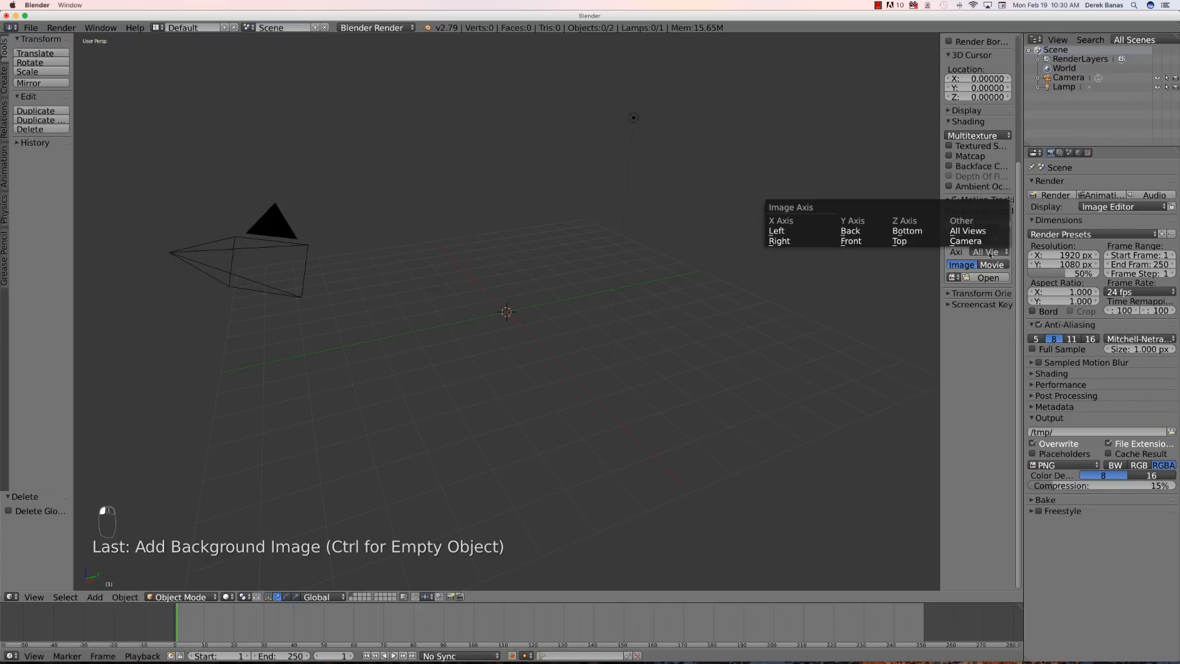
pyautogui.click(780, 241)
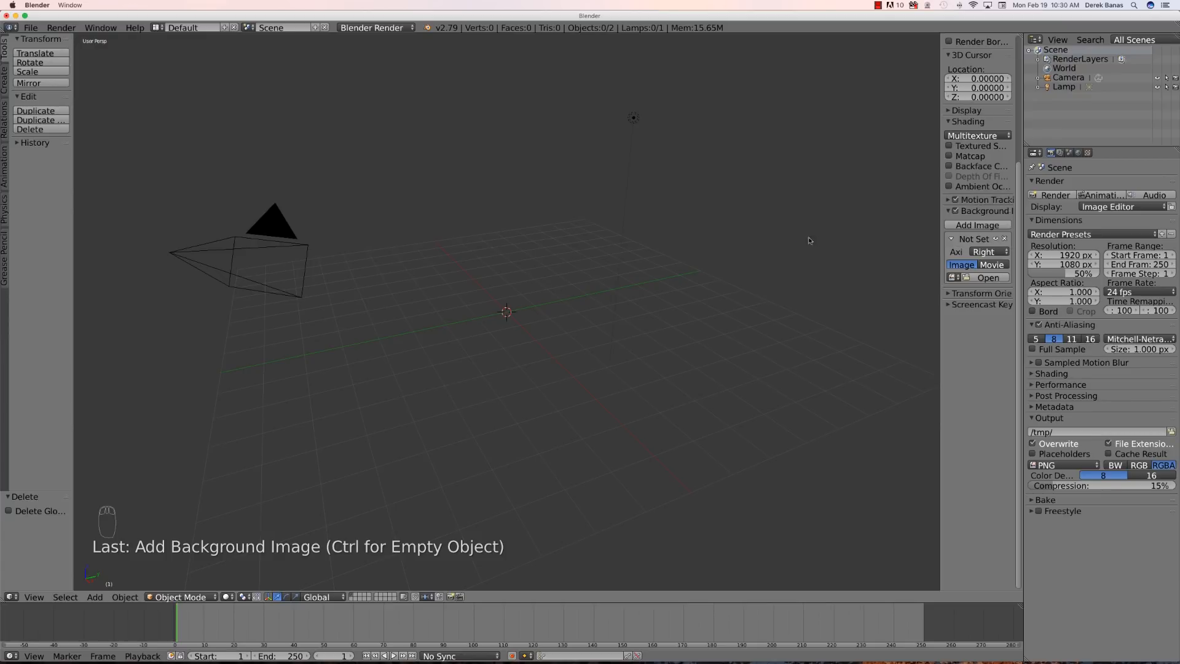
pyautogui.click(984, 277)
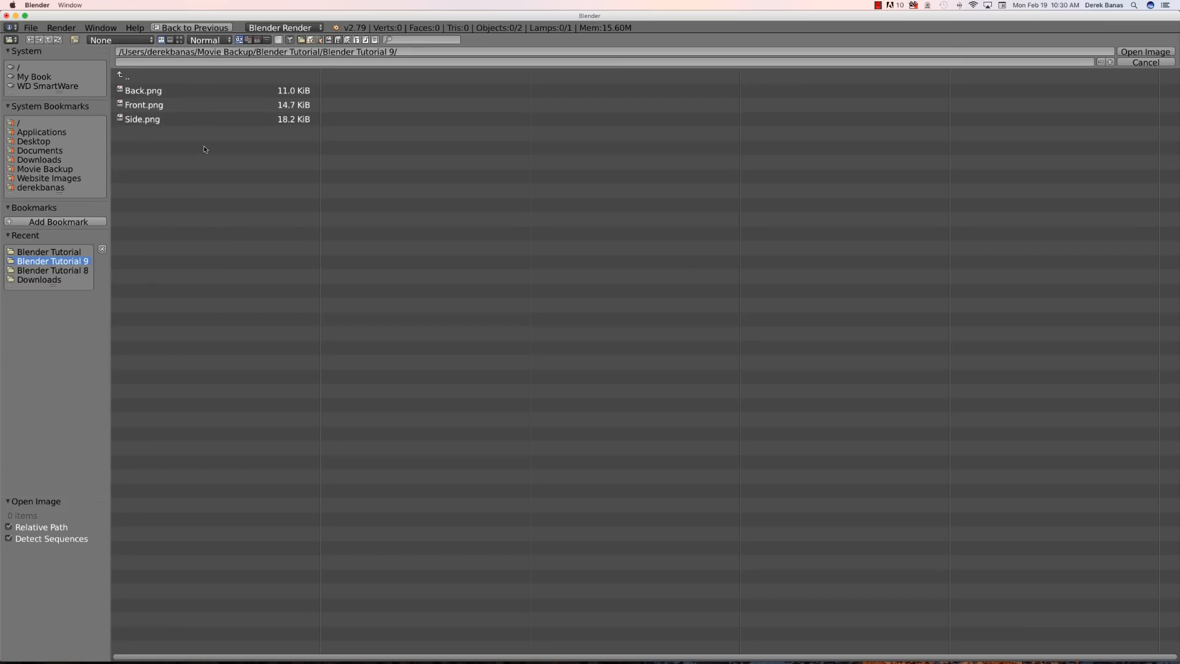
pyautogui.doubleClick(152, 120)
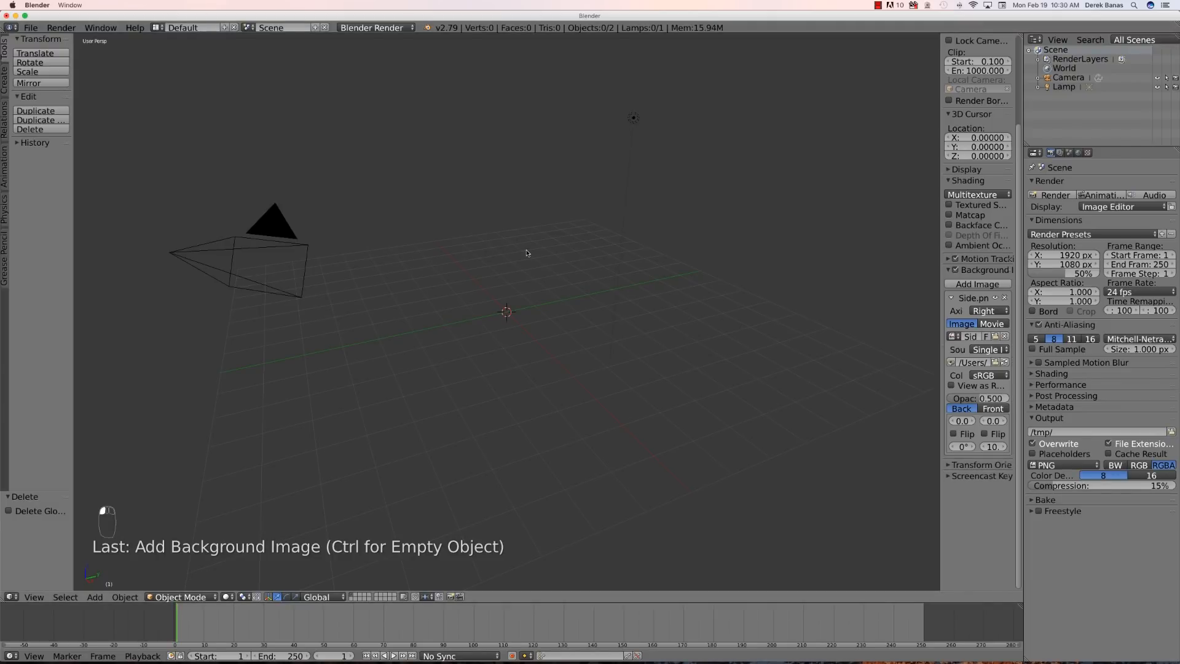
# - Switch to the right orthographic view and set the side background image to draw in front with an opacity of 0.15
pyautogui.press('KP_3')
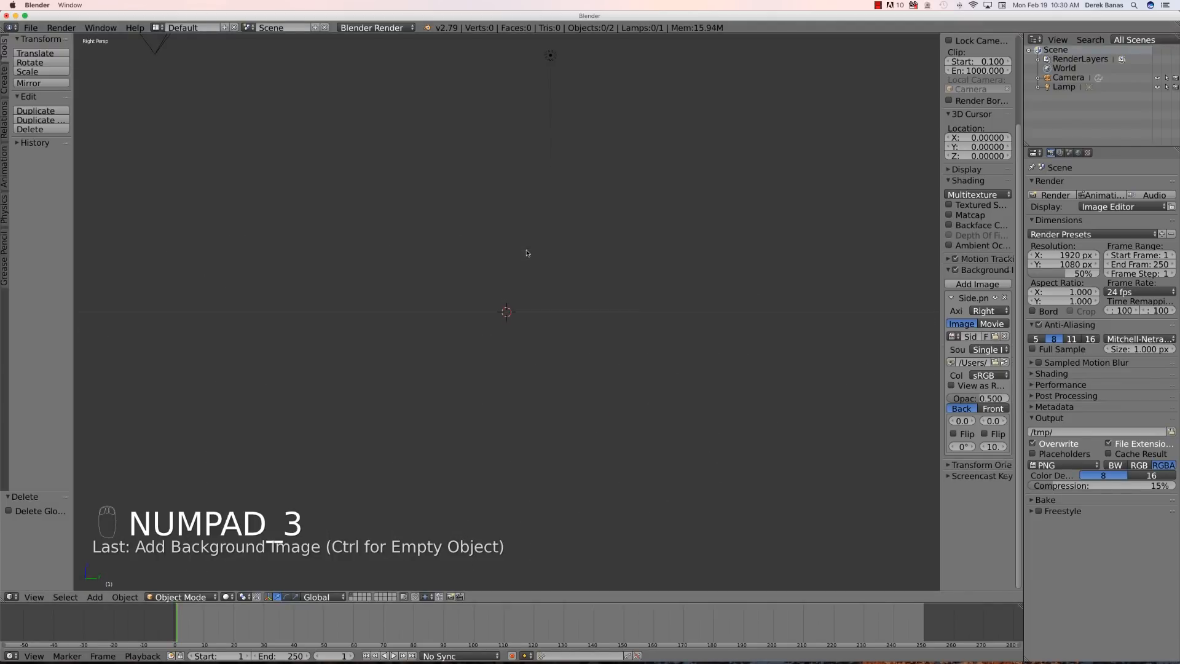
pyautogui.press('KP_5')
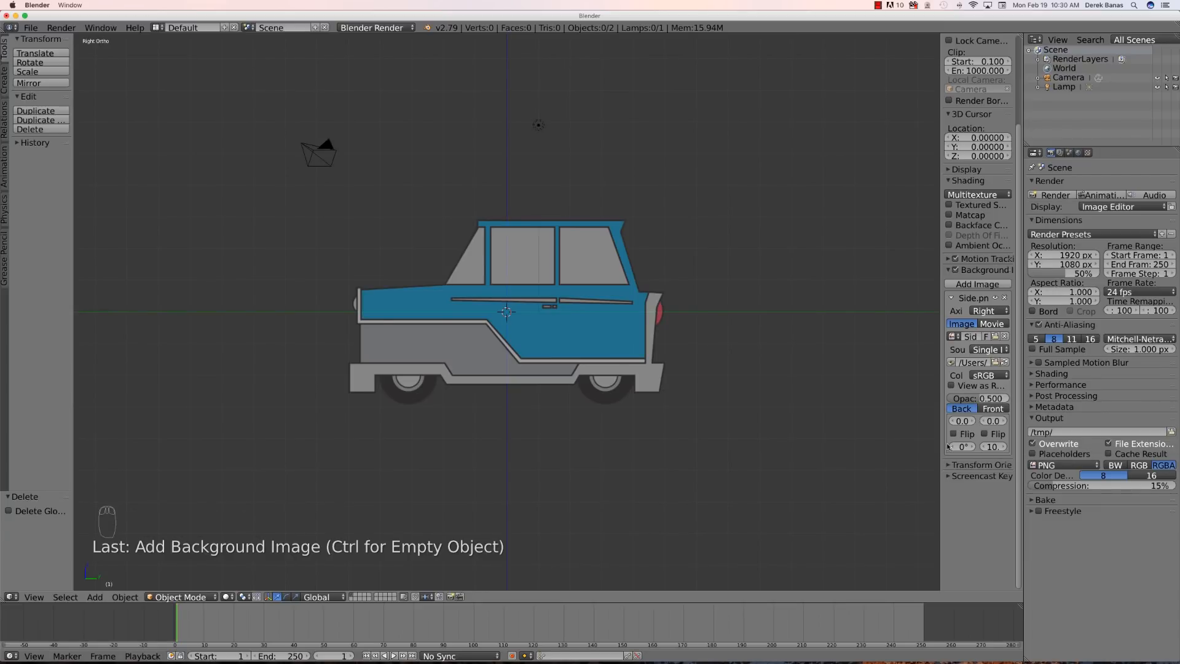
pyautogui.click(987, 408)
pyautogui.click(982, 399)
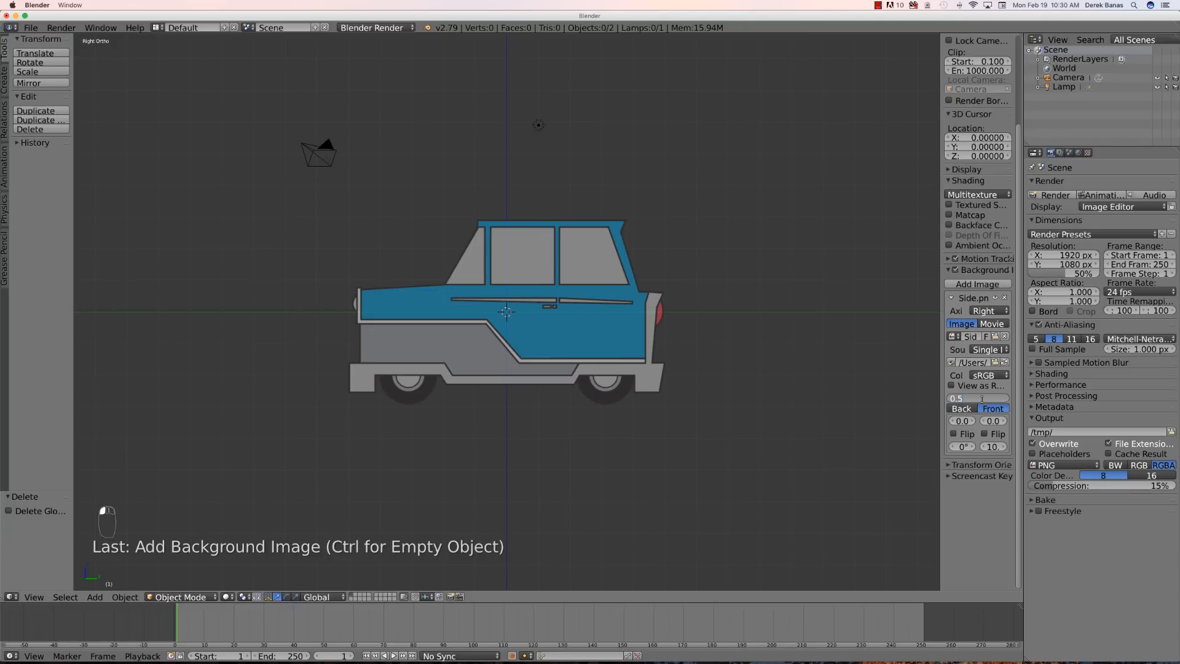
pyautogui.write('1')
pyautogui.press('Return')
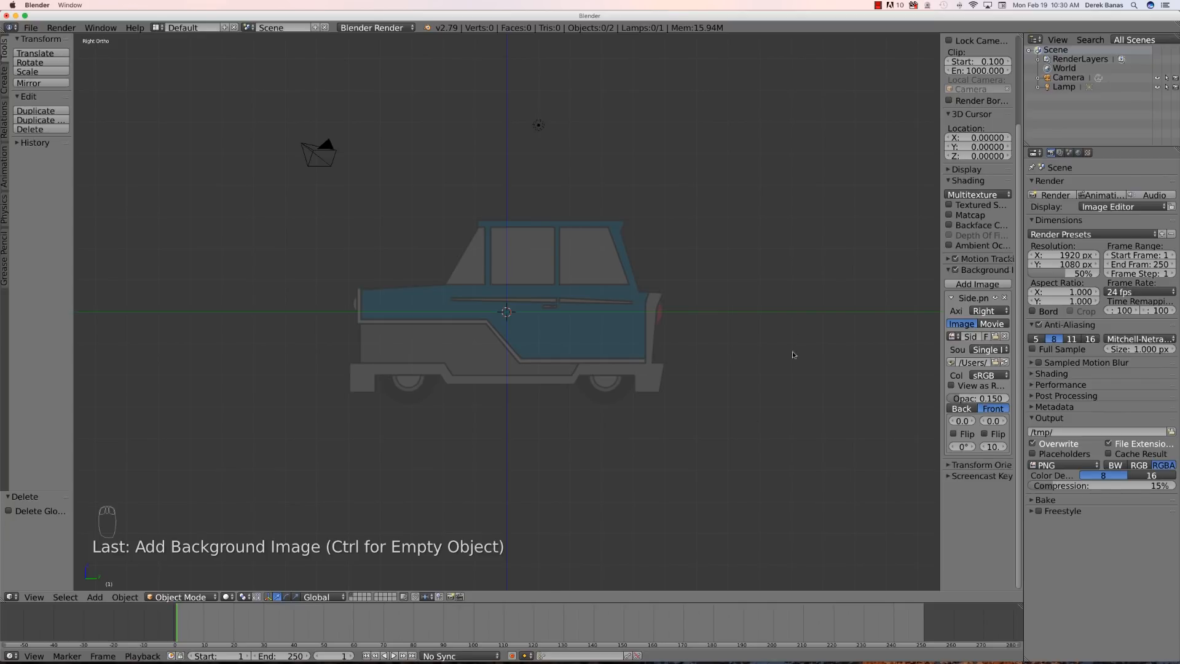
# - Add Front.png from the Blender Tutorial 9 folder as a second background image assigned to the Front view axis
pyautogui.click(982, 285)
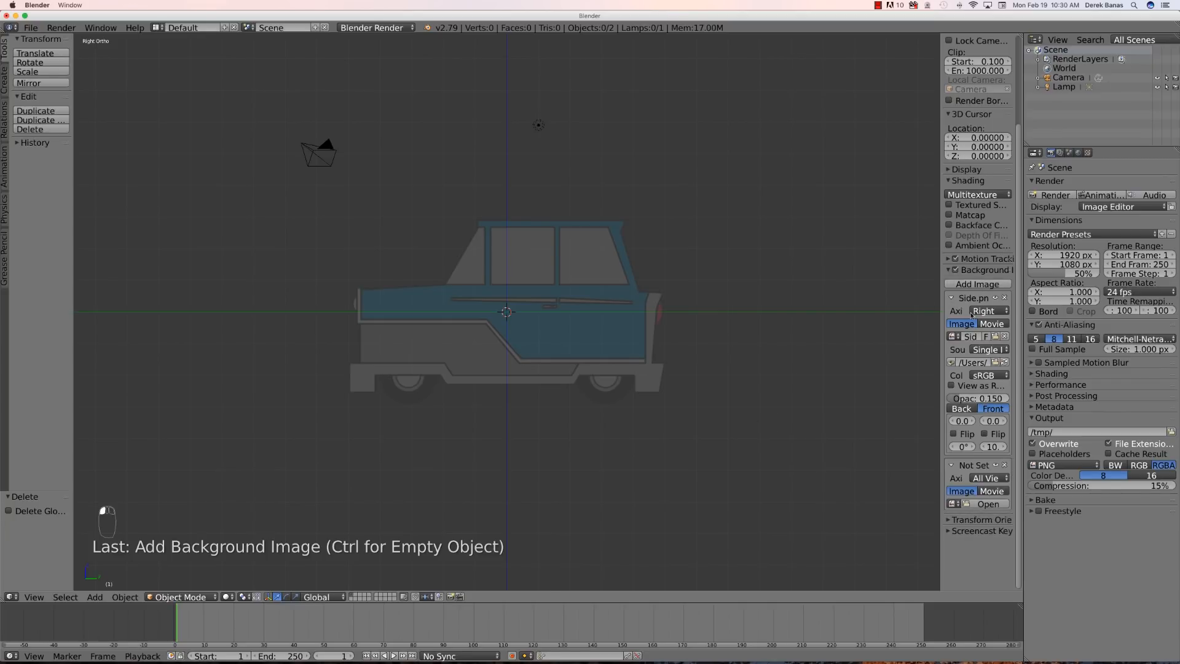
pyautogui.click(987, 478)
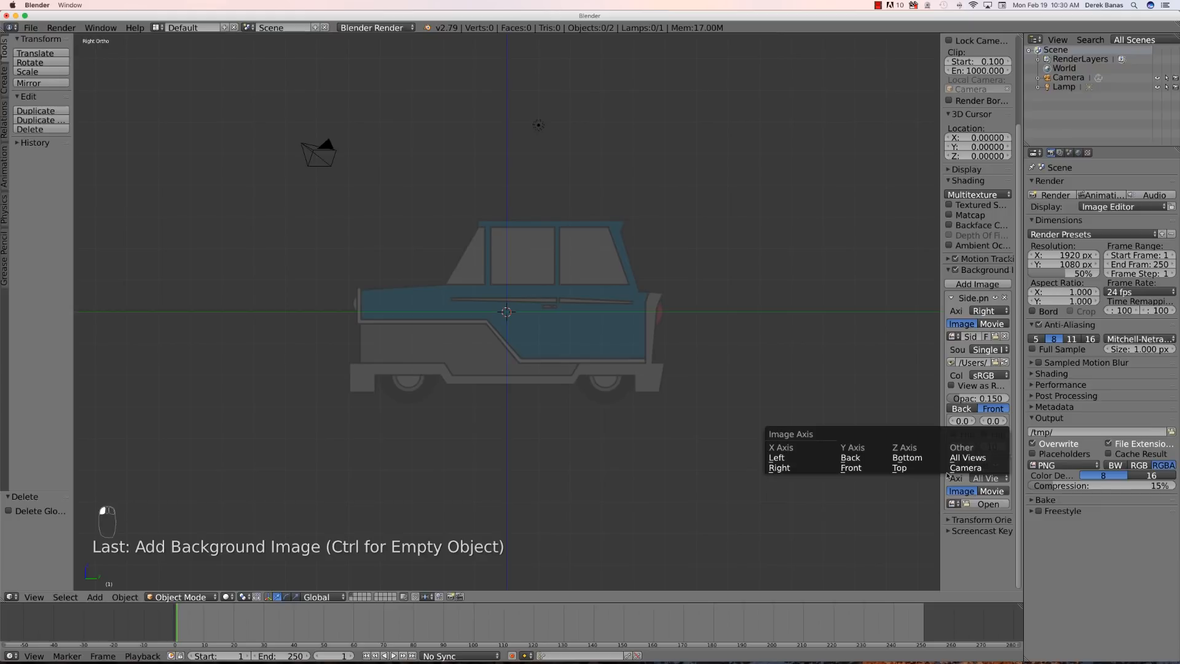
pyautogui.click(863, 468)
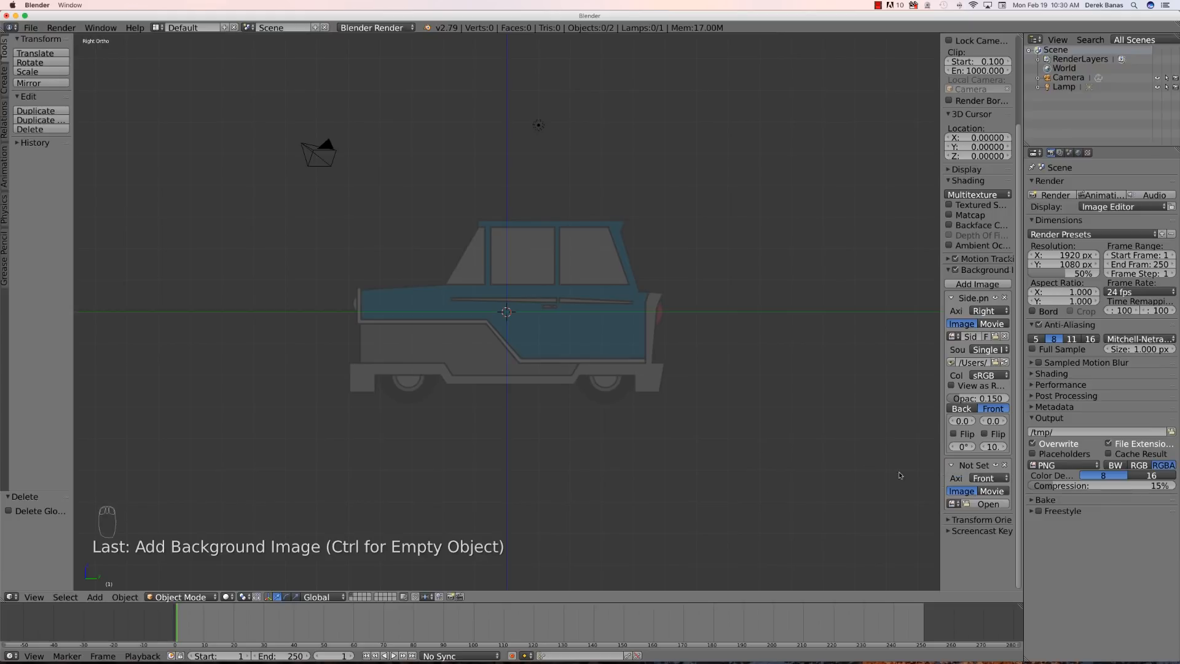
pyautogui.click(984, 505)
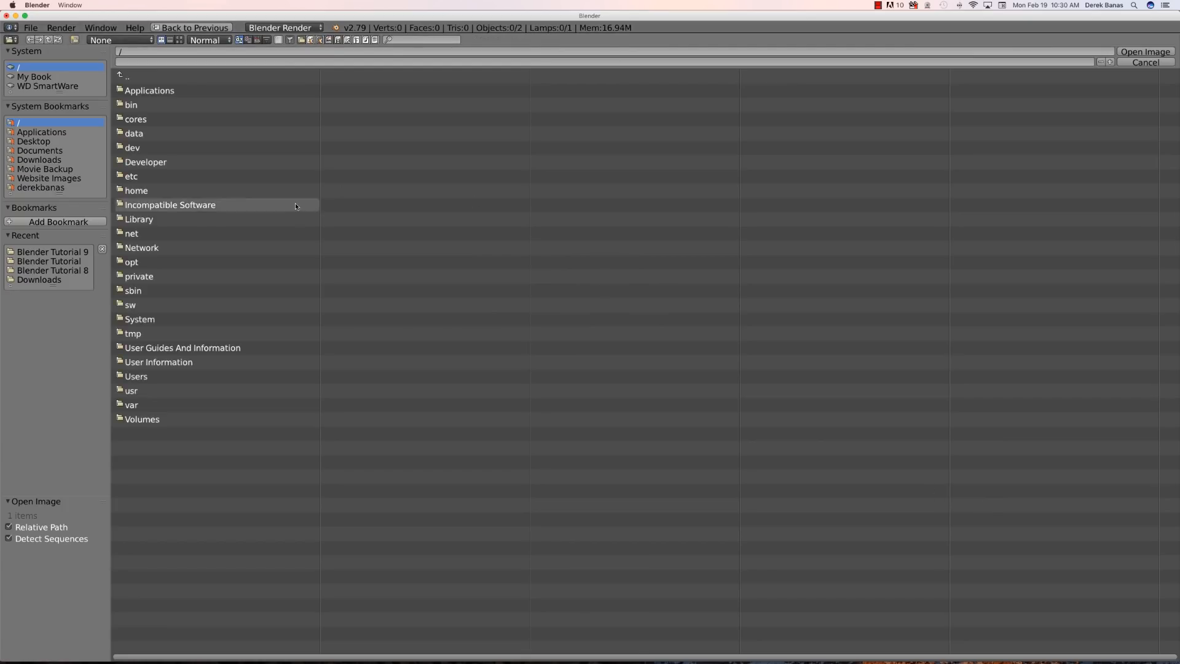
pyautogui.click(53, 252)
pyautogui.doubleClick(167, 104)
# - Switch to the front view and set the Front.png background to draw in front with an opacity of 0.15
pyautogui.press('KP_1')
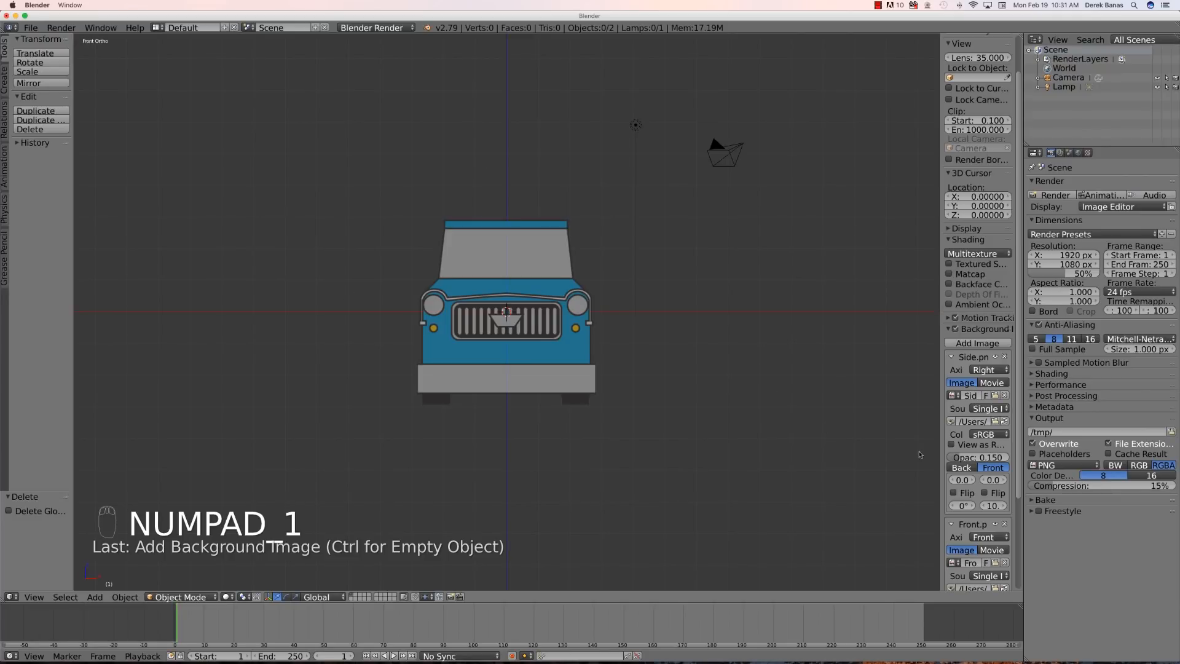
pyautogui.scroll(-6, 961, 435)
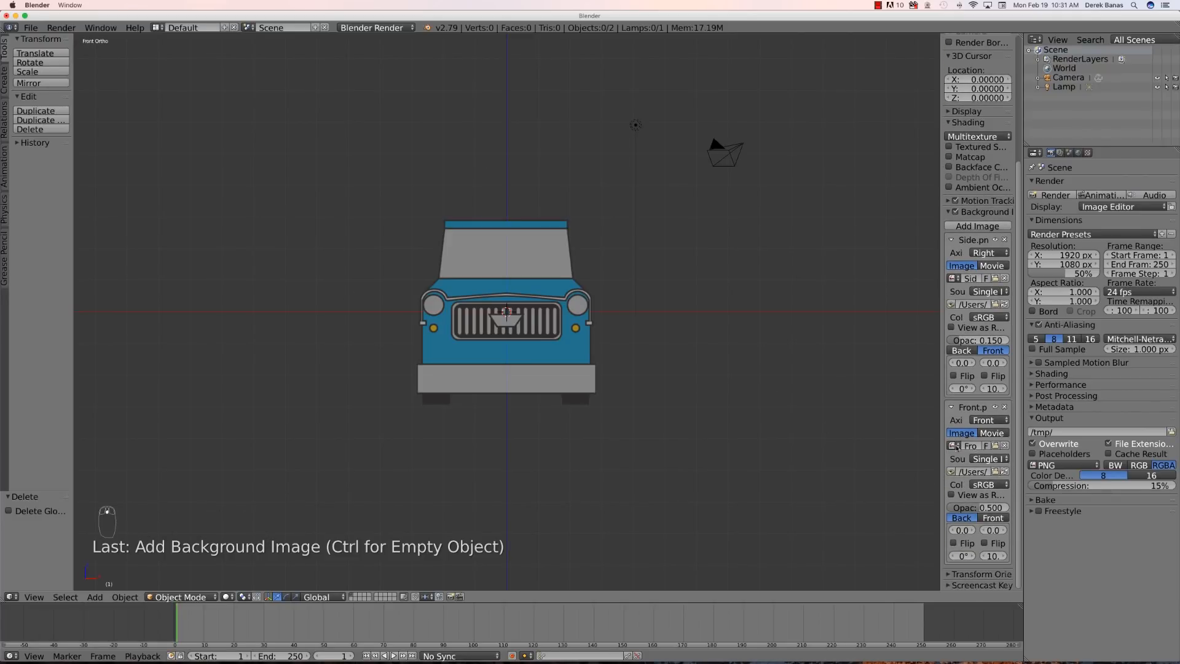
pyautogui.click(993, 517)
pyautogui.click(993, 508)
pyautogui.write('.15')
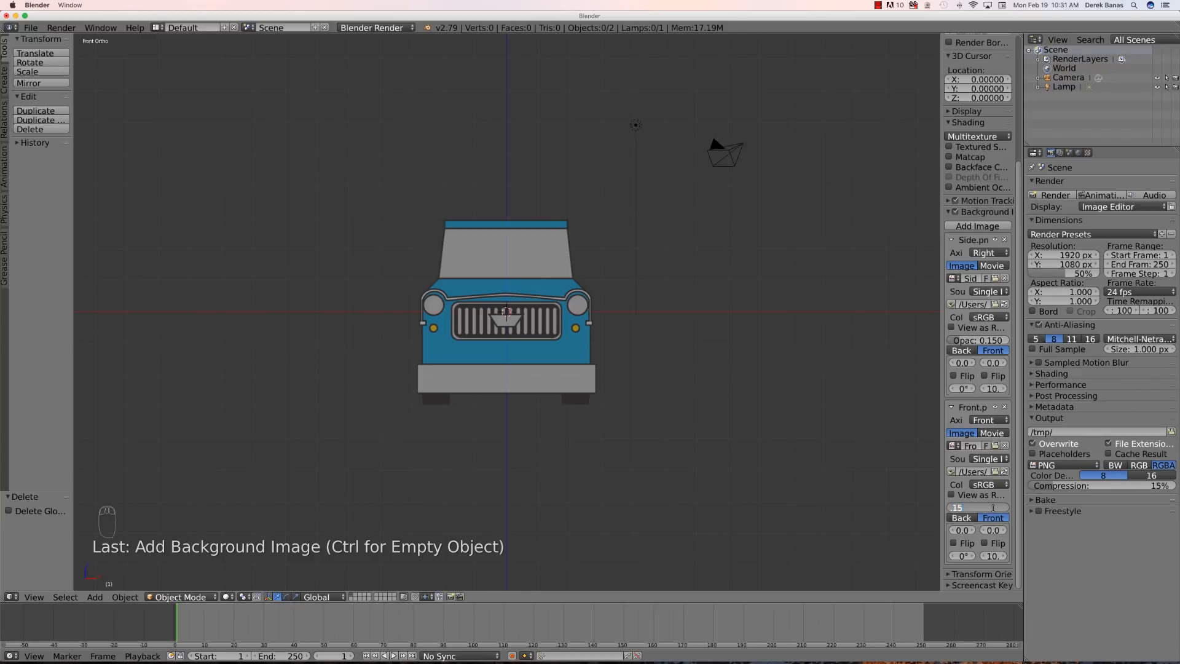
pyautogui.press('Return')
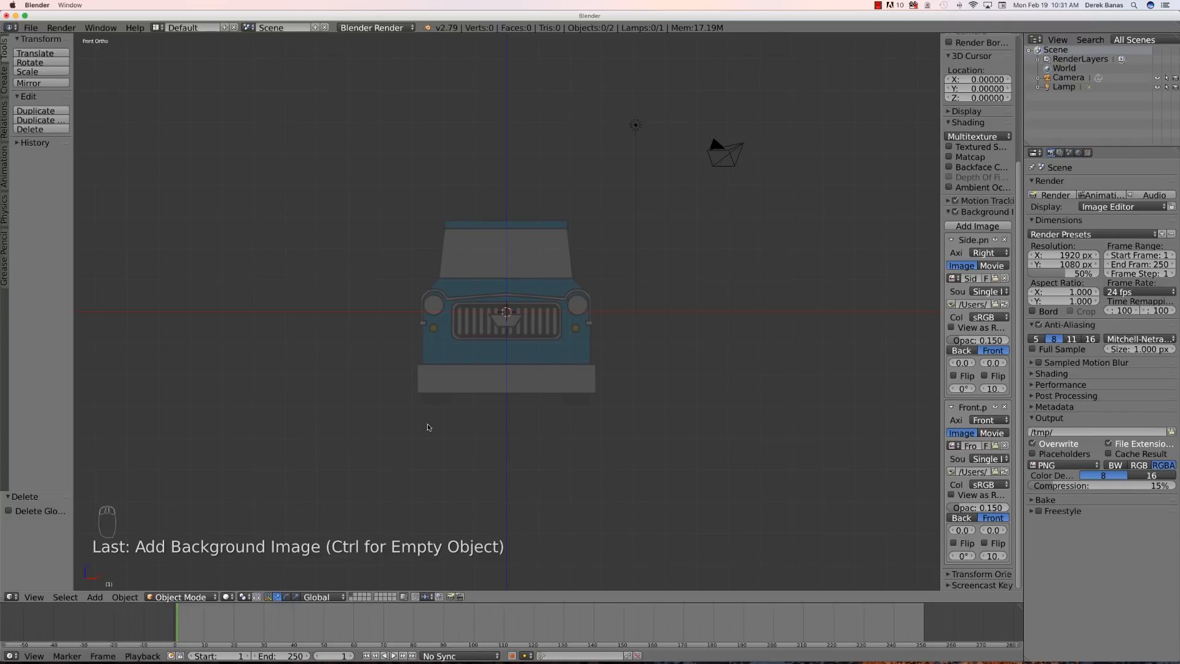
# - Switch to the back view and add Back.png from the Blender Tutorial 9 folder as a background image for the Back axis
pyautogui.press('ctrl+KP_1')
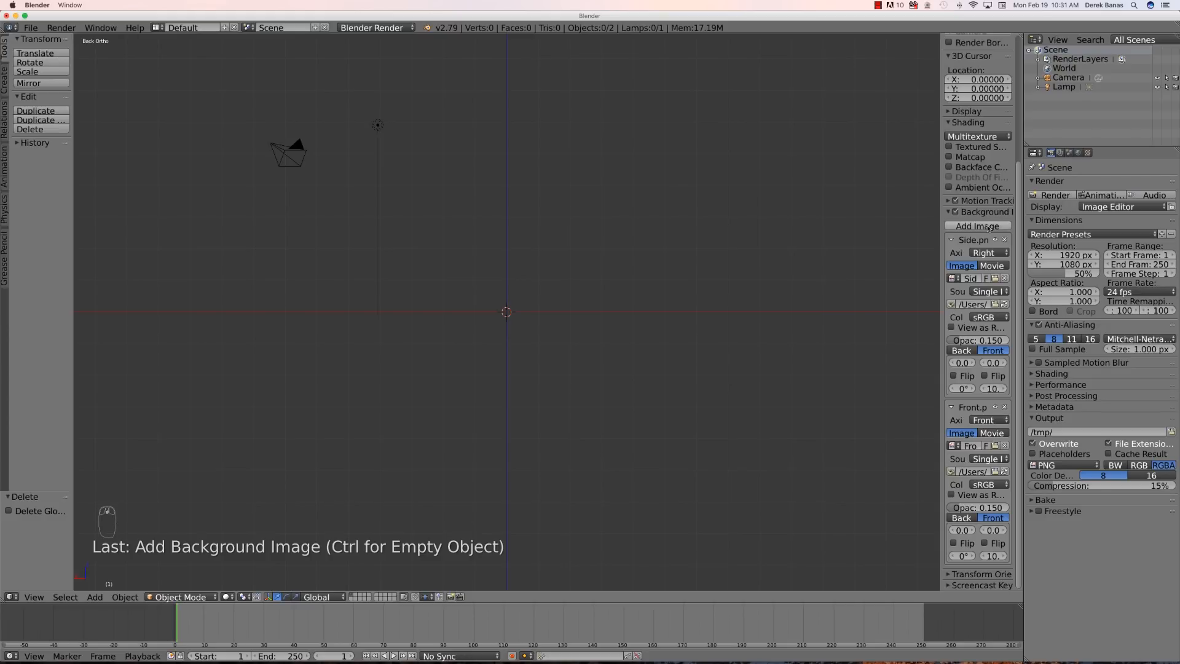
pyautogui.click(988, 227)
pyautogui.scroll(-3, 976, 398)
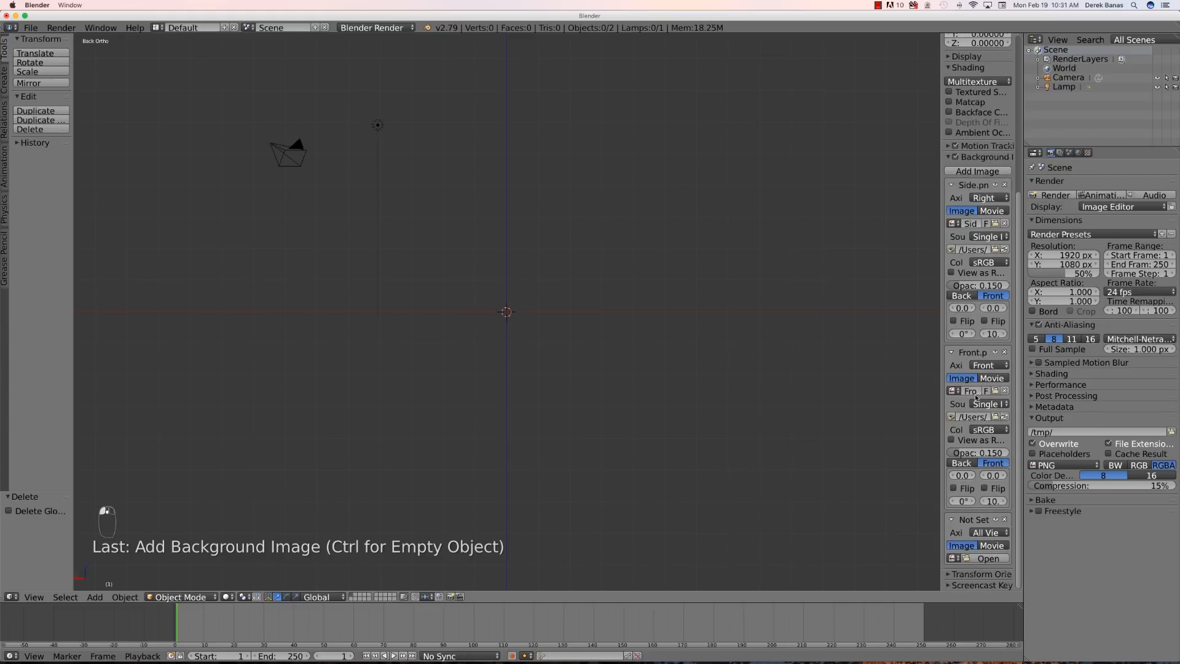
pyautogui.click(987, 533)
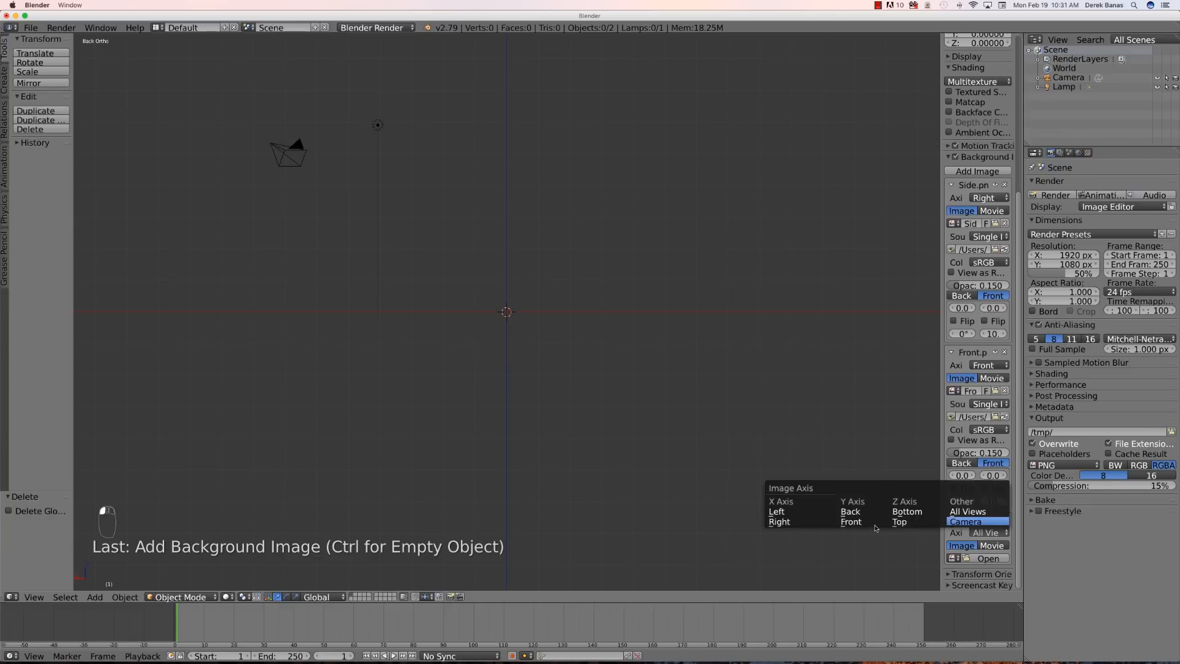
pyautogui.click(851, 520)
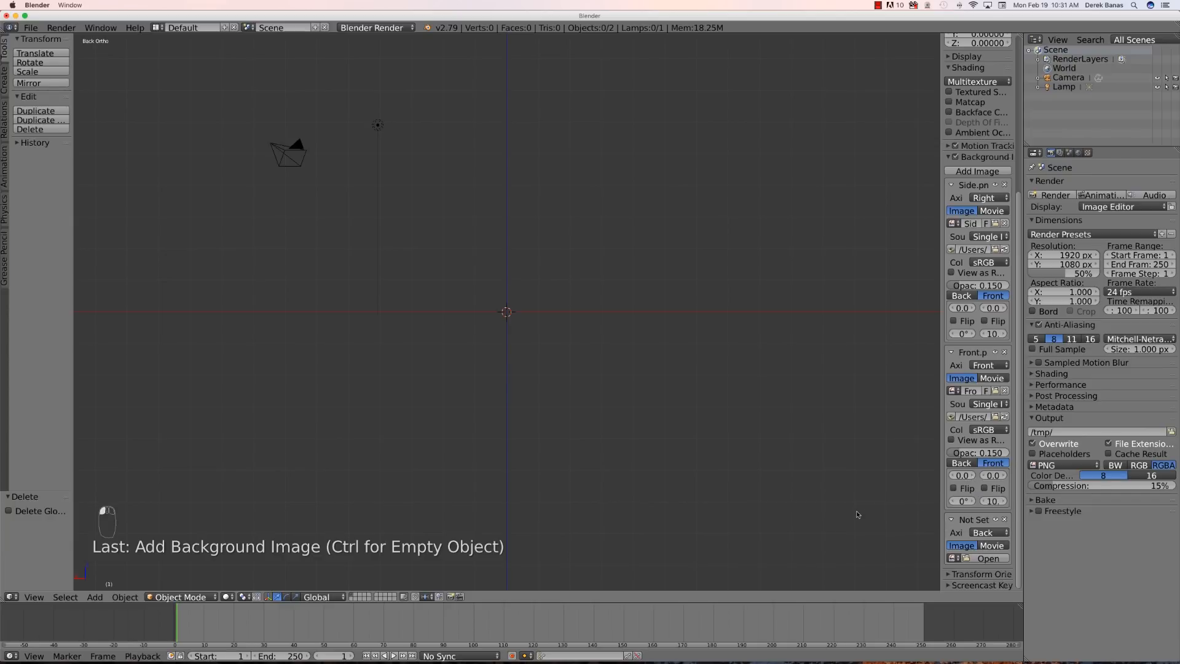
pyautogui.click(990, 558)
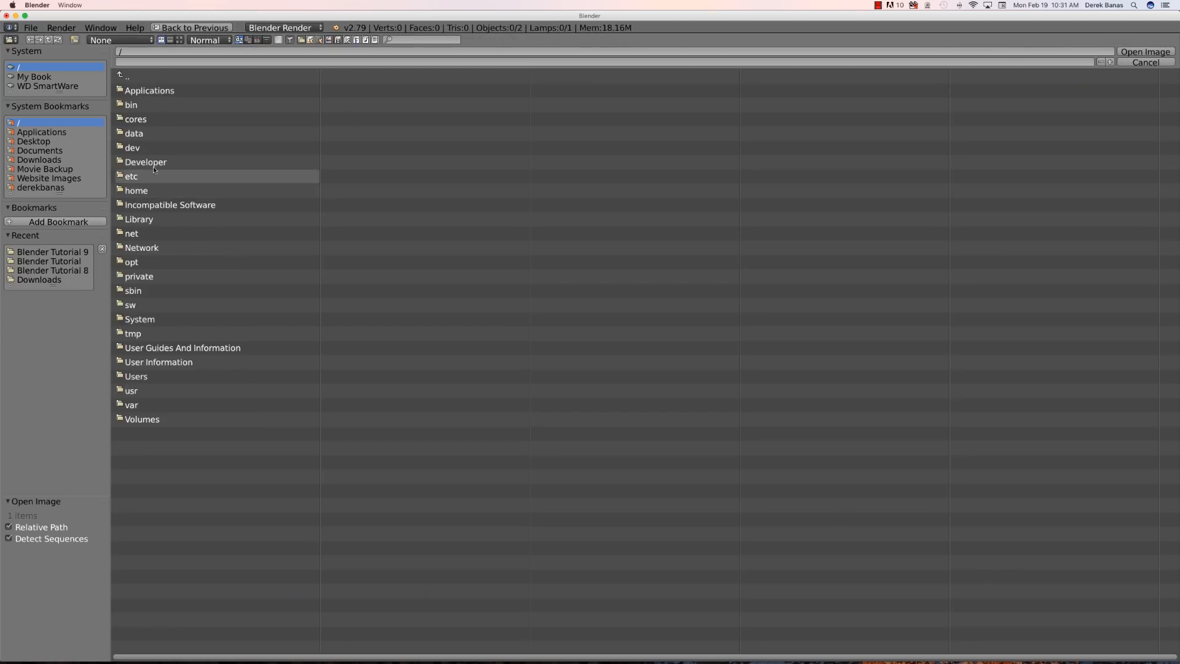
pyautogui.click(49, 252)
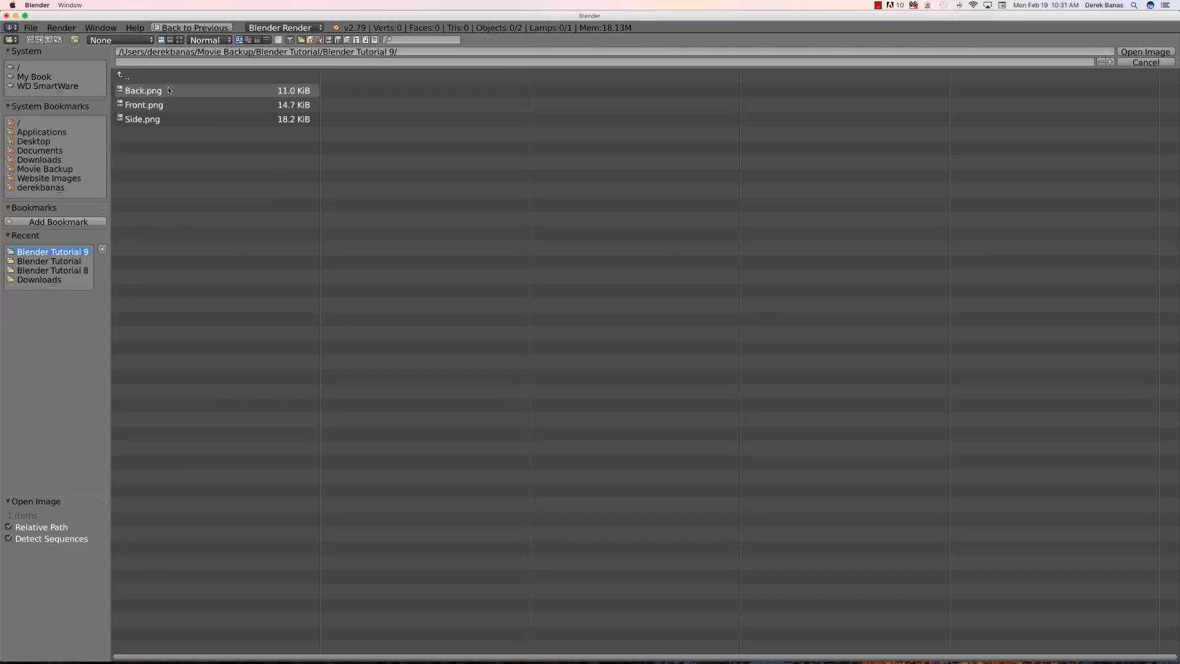
pyautogui.doubleClick(172, 91)
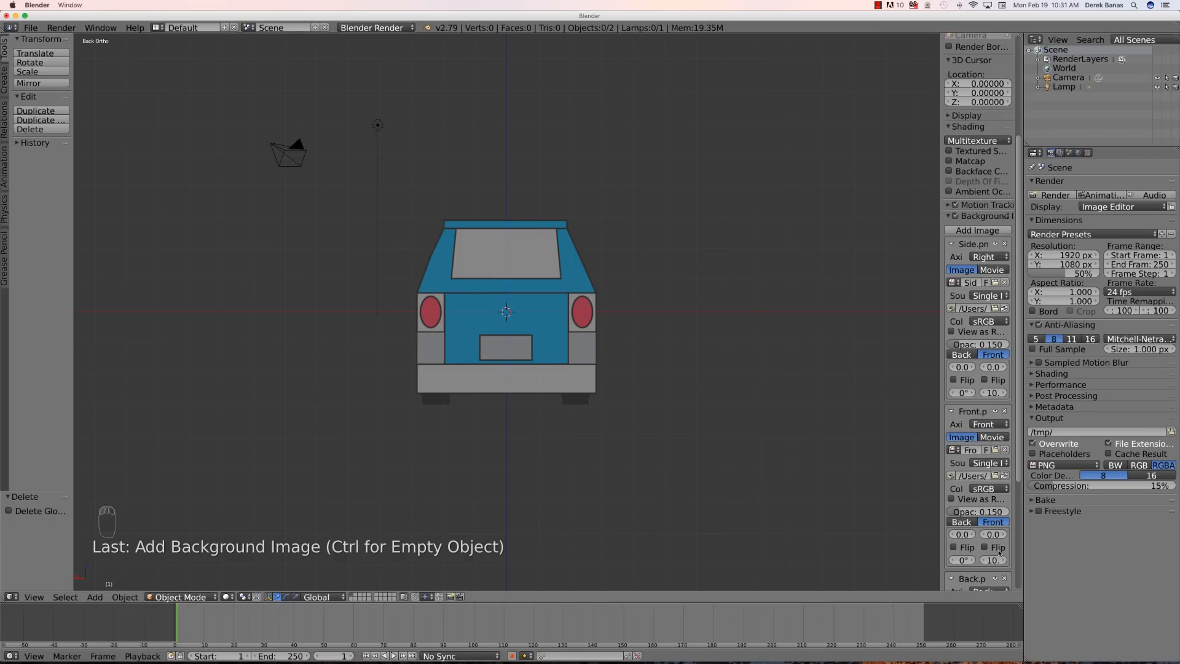
# - Set the Back.png background image to draw in front with an opacity of 0.15
pyautogui.scroll(-4, 999, 551)
pyautogui.scroll(-3, 1000, 551)
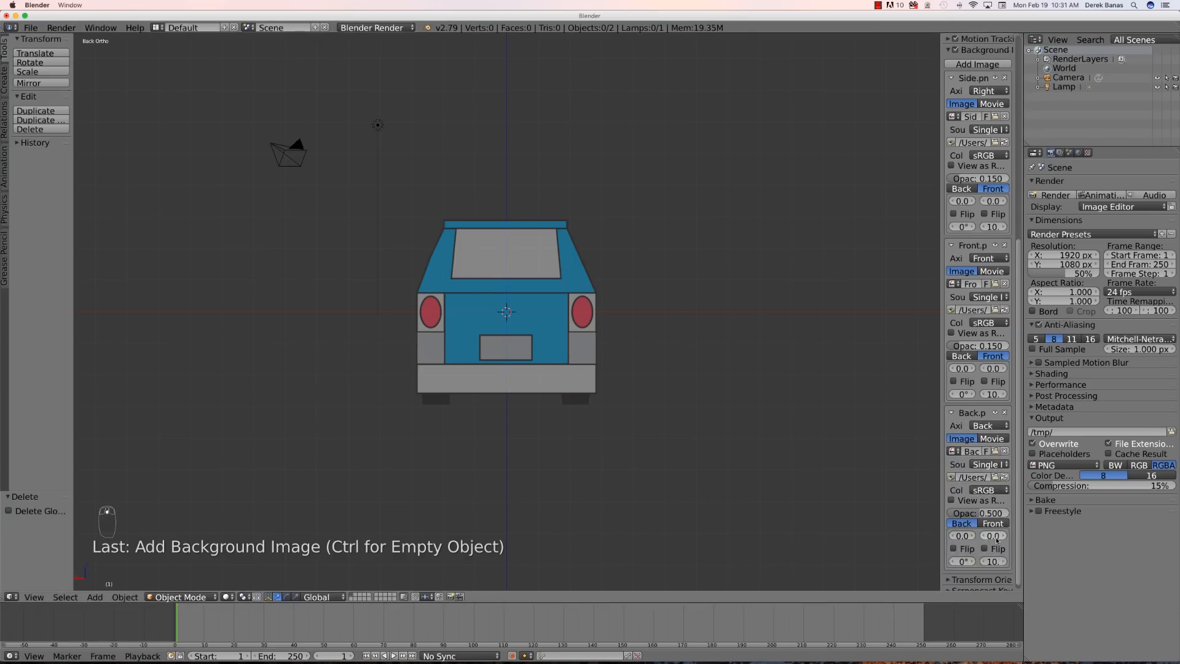
pyautogui.click(990, 517)
pyautogui.click(985, 508)
pyautogui.write('0.15')
pyautogui.press('Return')
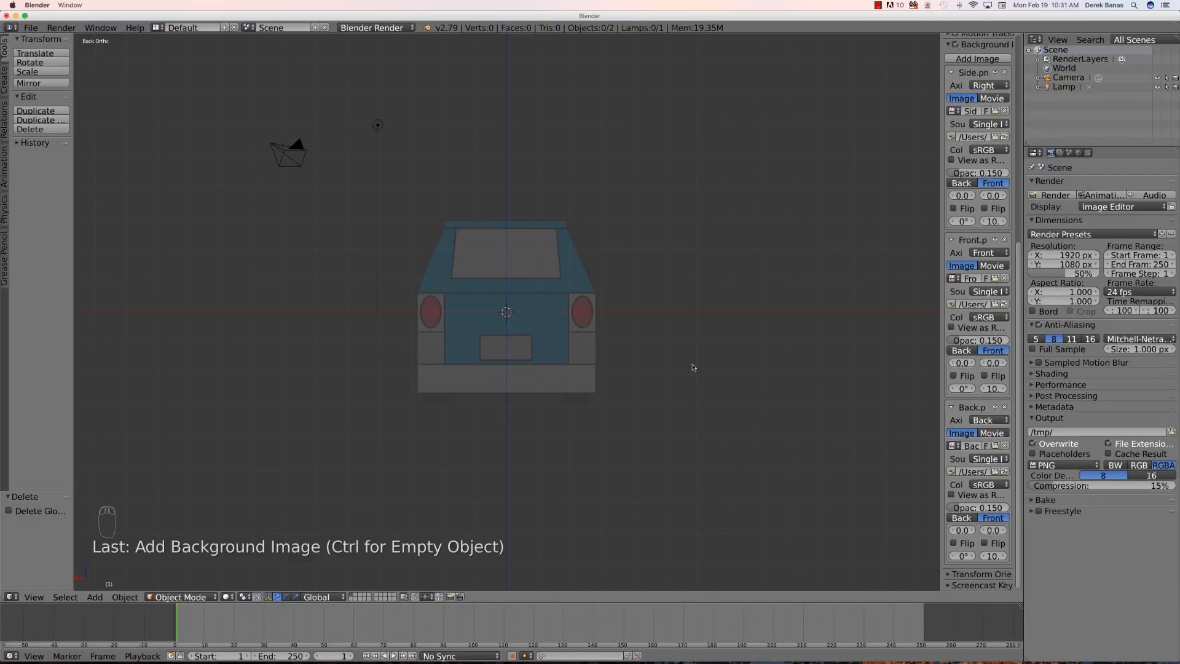
# - In the right view, add a cube mesh and move it about 0.5 units down along Z over the car body
pyautogui.press('KP_3')
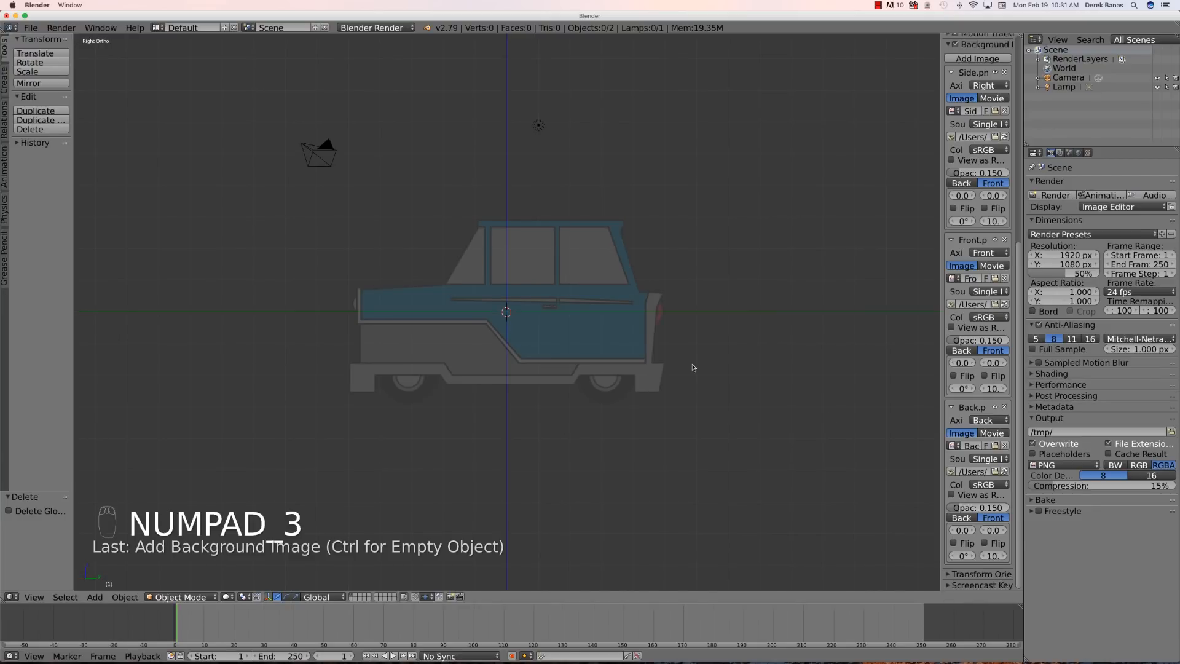
pyautogui.scroll(3, 518, 366)
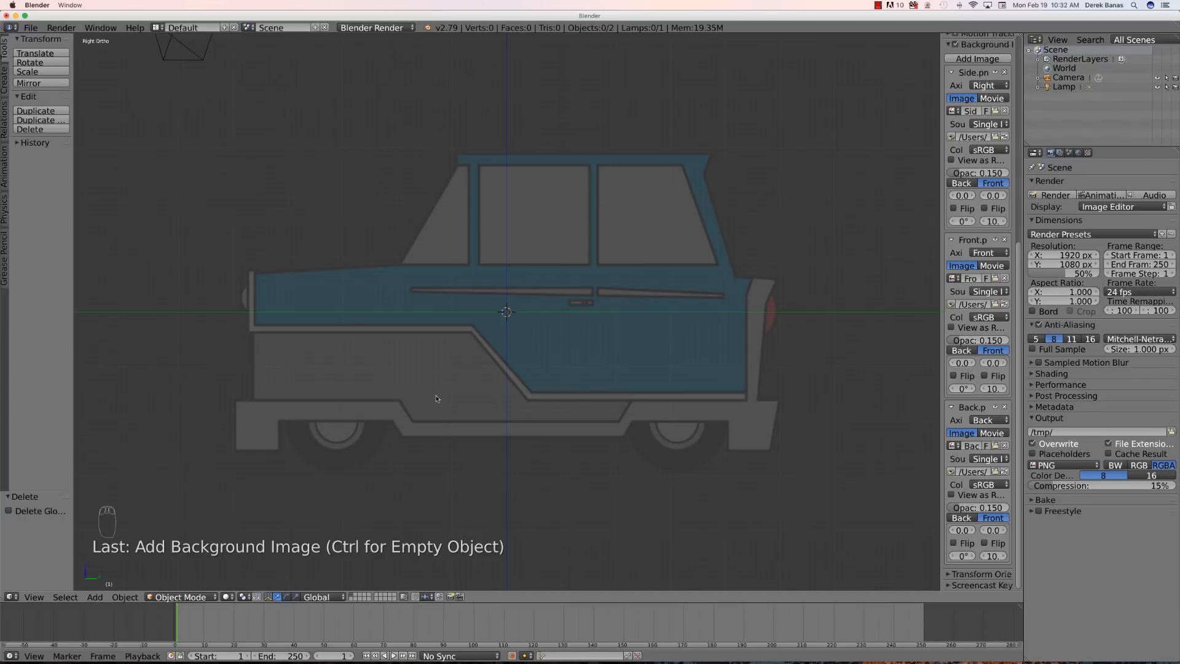
pyautogui.hotkey('shift', 'a')
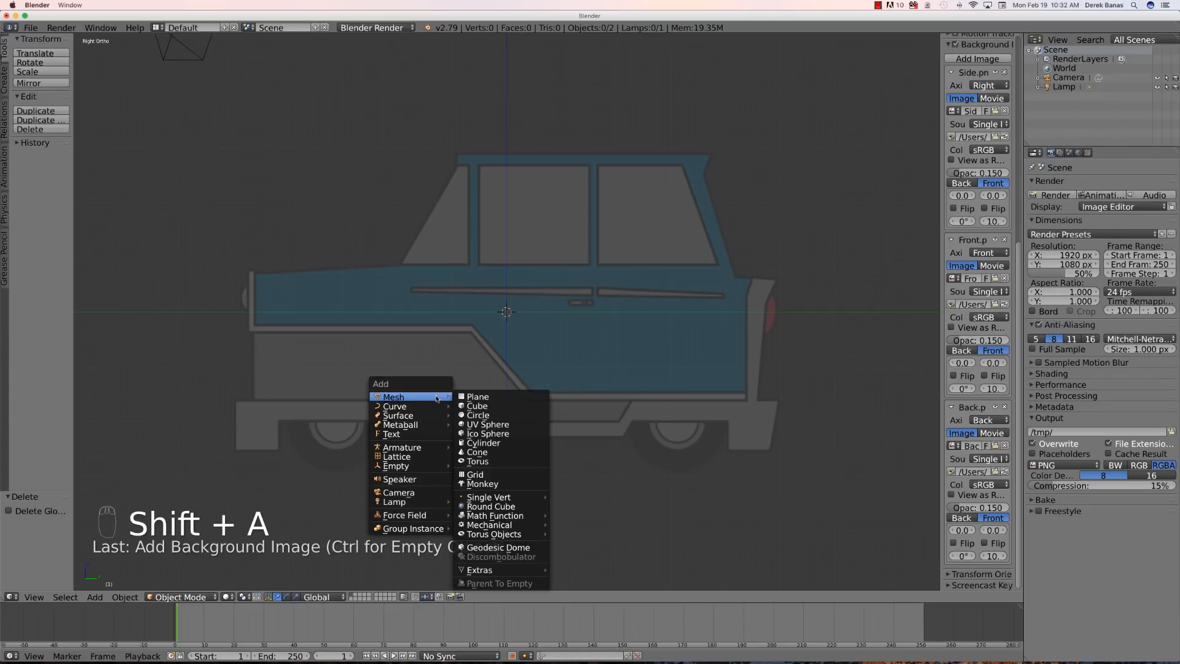
pyautogui.click(502, 406)
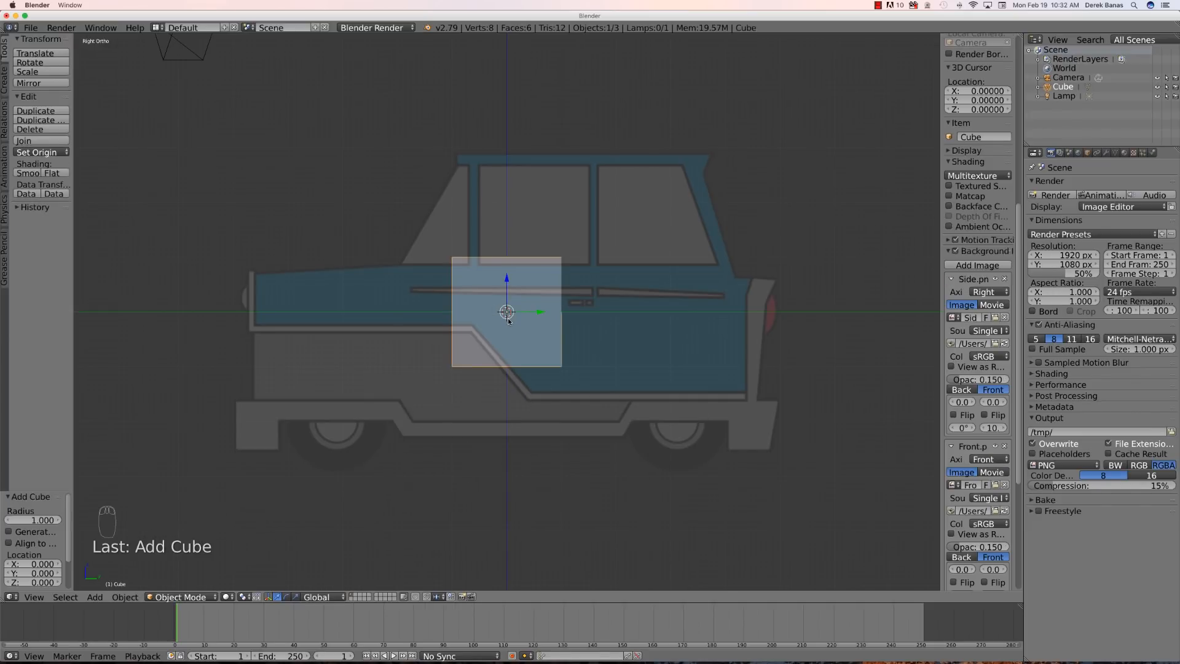
pyautogui.moveTo(507, 279); pyautogui.dragTo(507, 313)
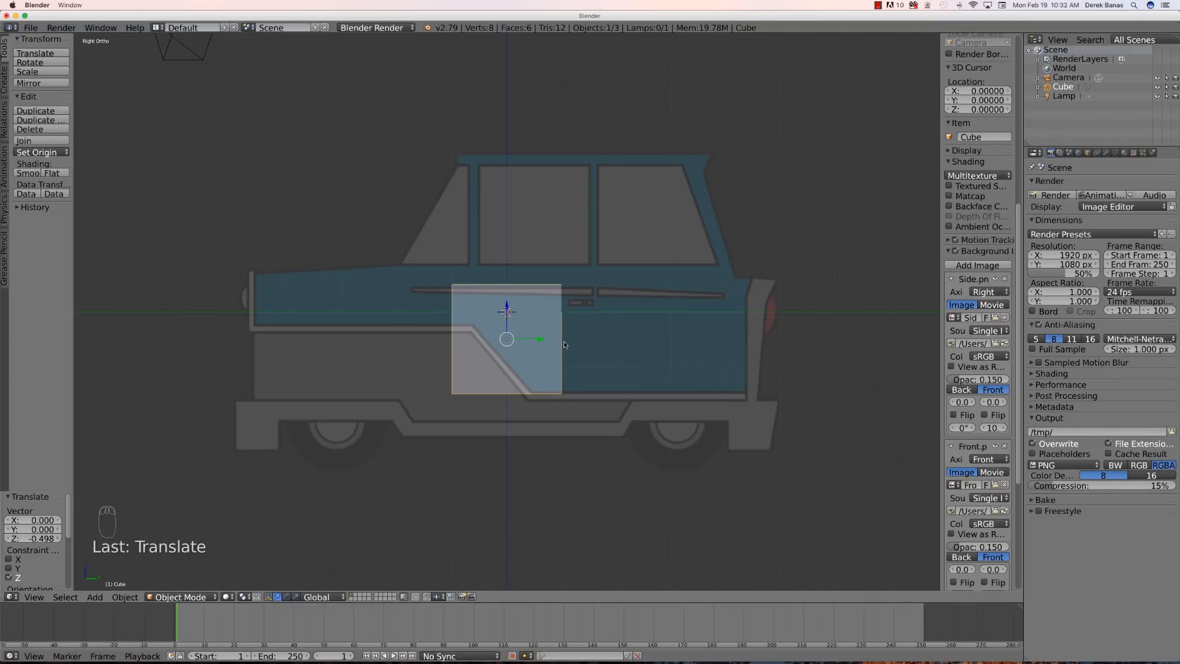
# - Scale the cube by about 4.48 along Y and move it about -0.118 along Y to match the car body's length
pyautogui.press('s')
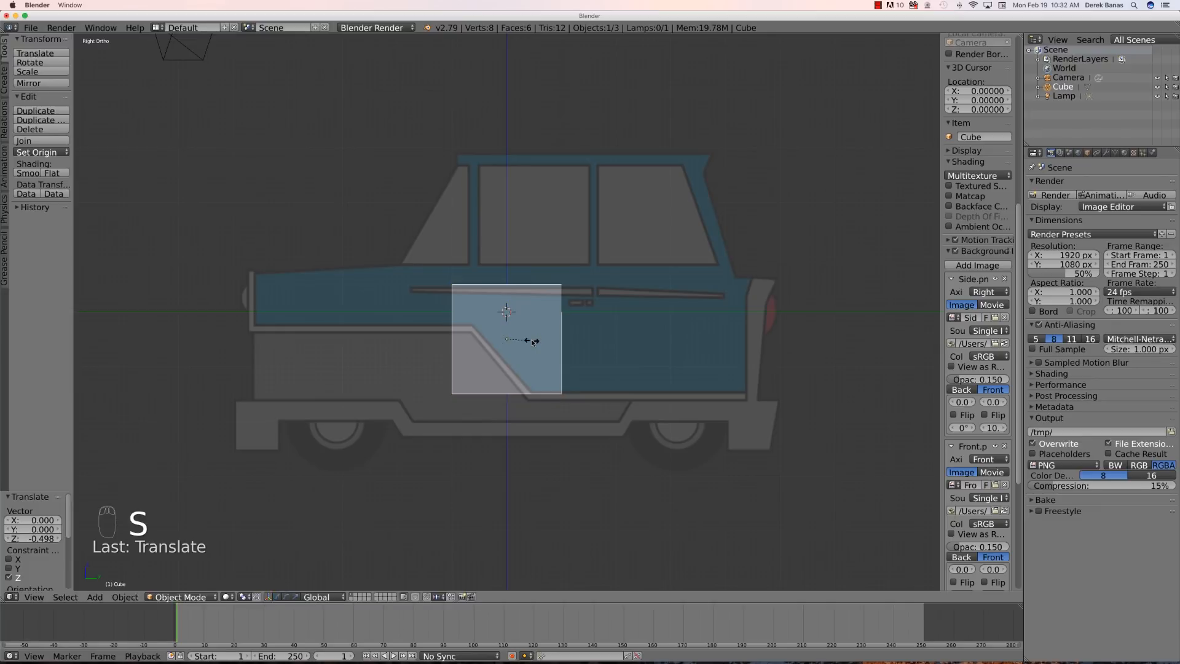
pyautogui.press('y')
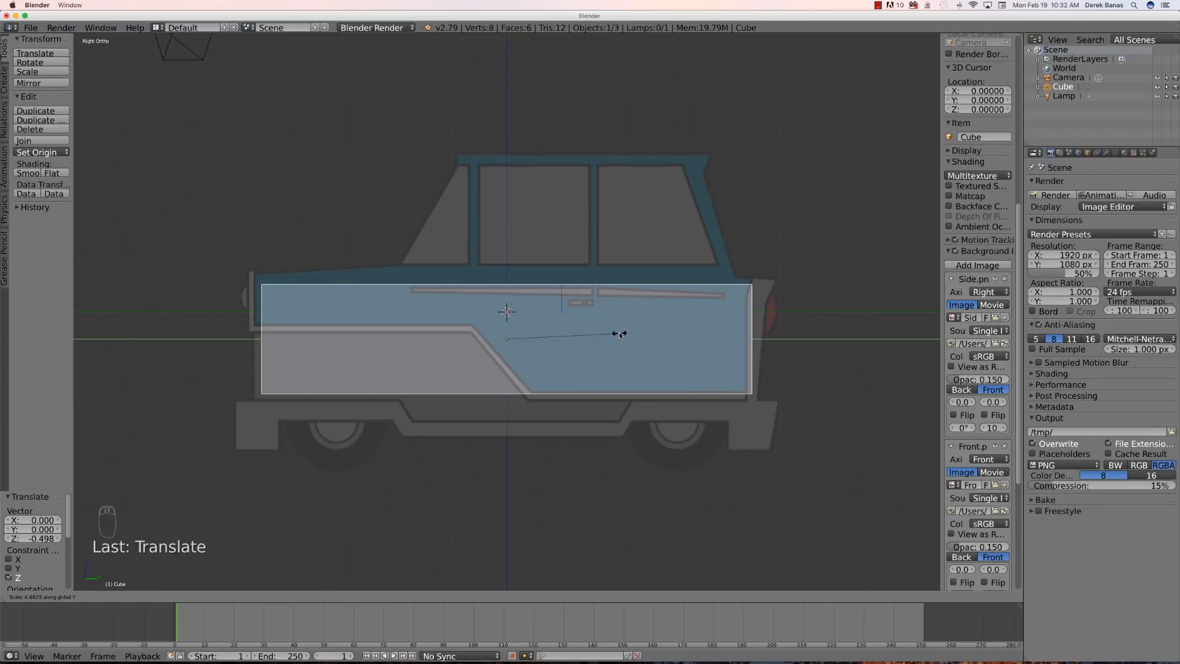
pyautogui.click(619, 335)
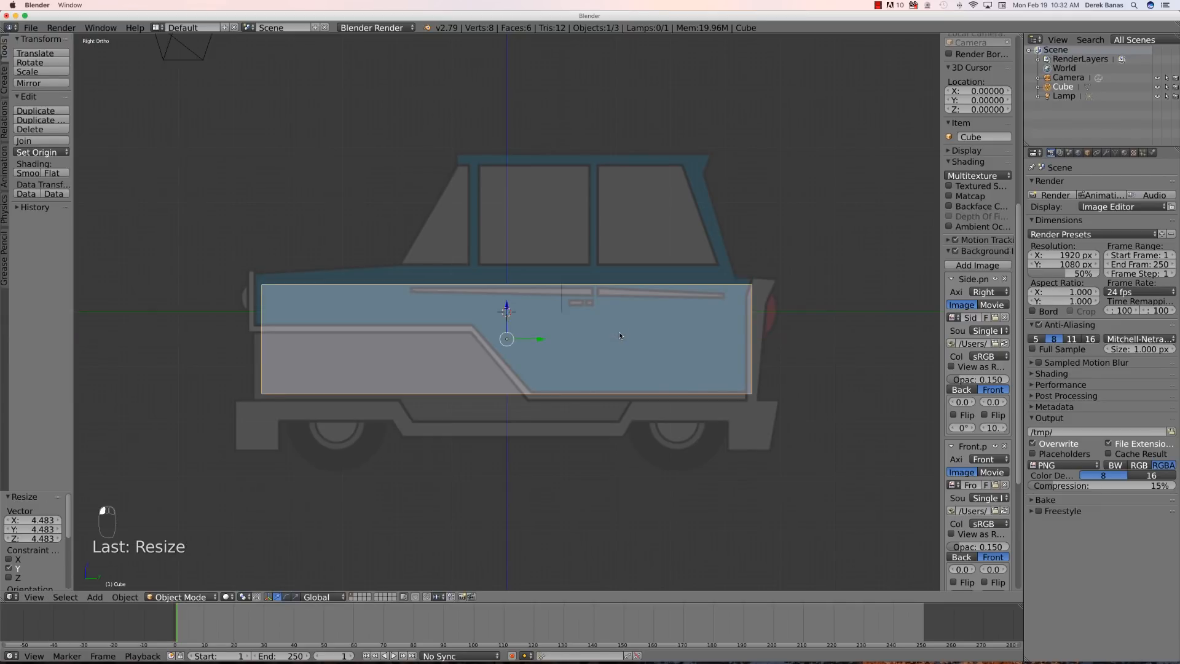
pyautogui.press('g')
pyautogui.press('y')
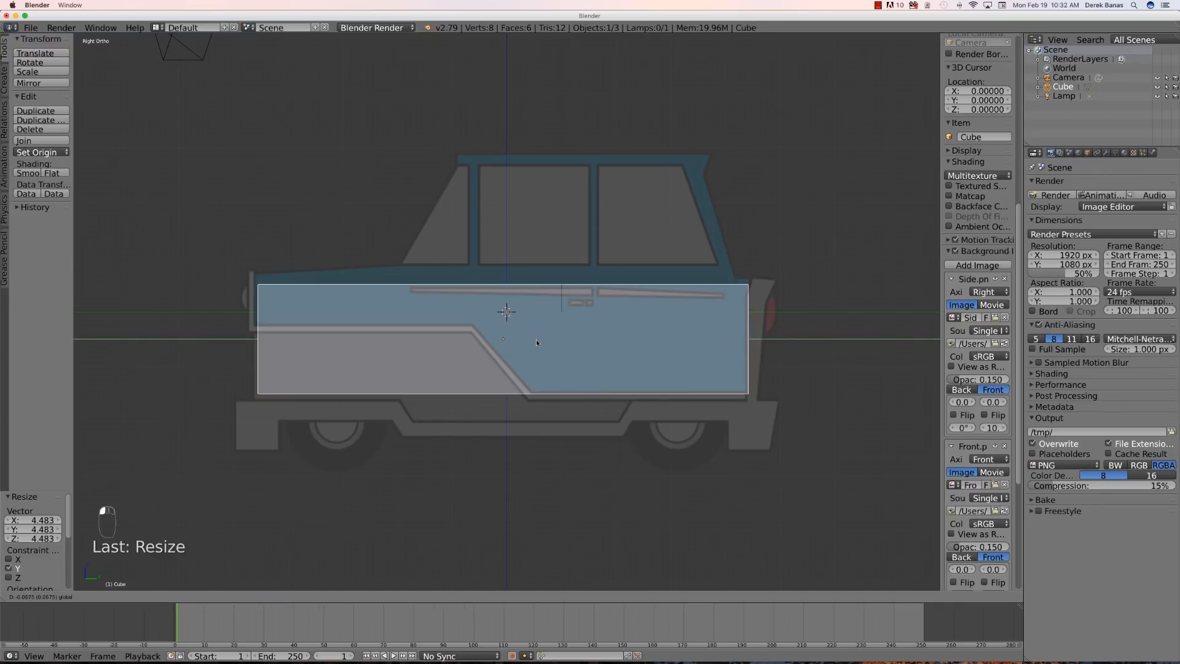
pyautogui.click(534, 343)
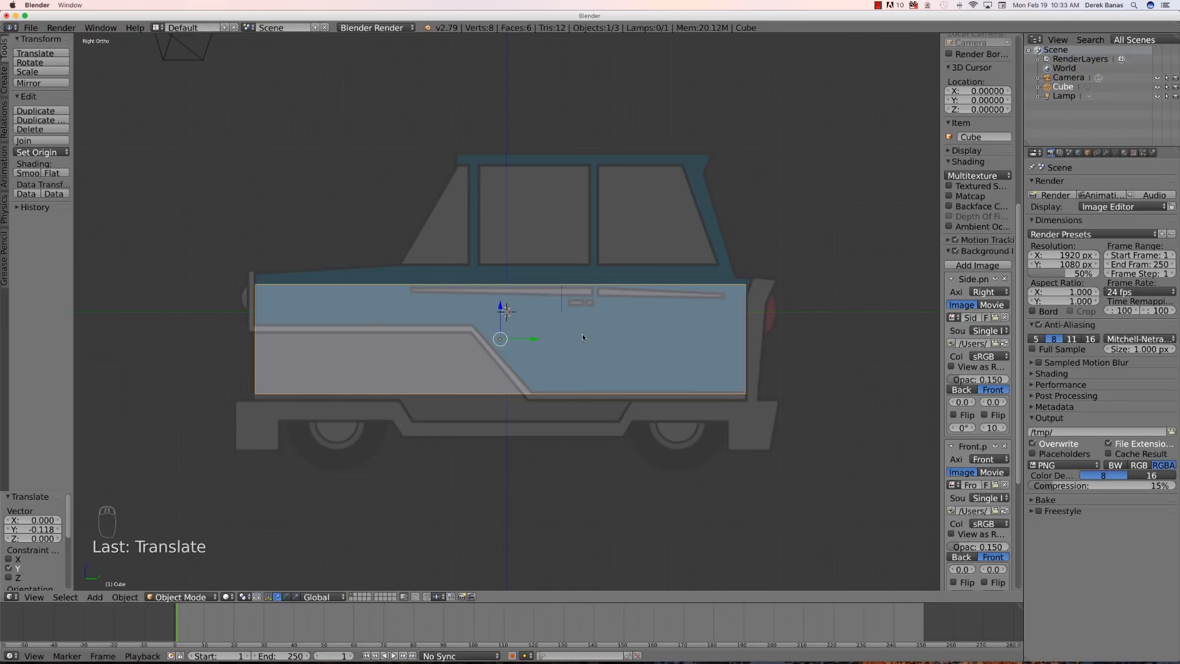
# - Scale the cube by about 1.14 along Z and move it up about 0.11 over the car body
pyautogui.press('s')
pyautogui.press('z')
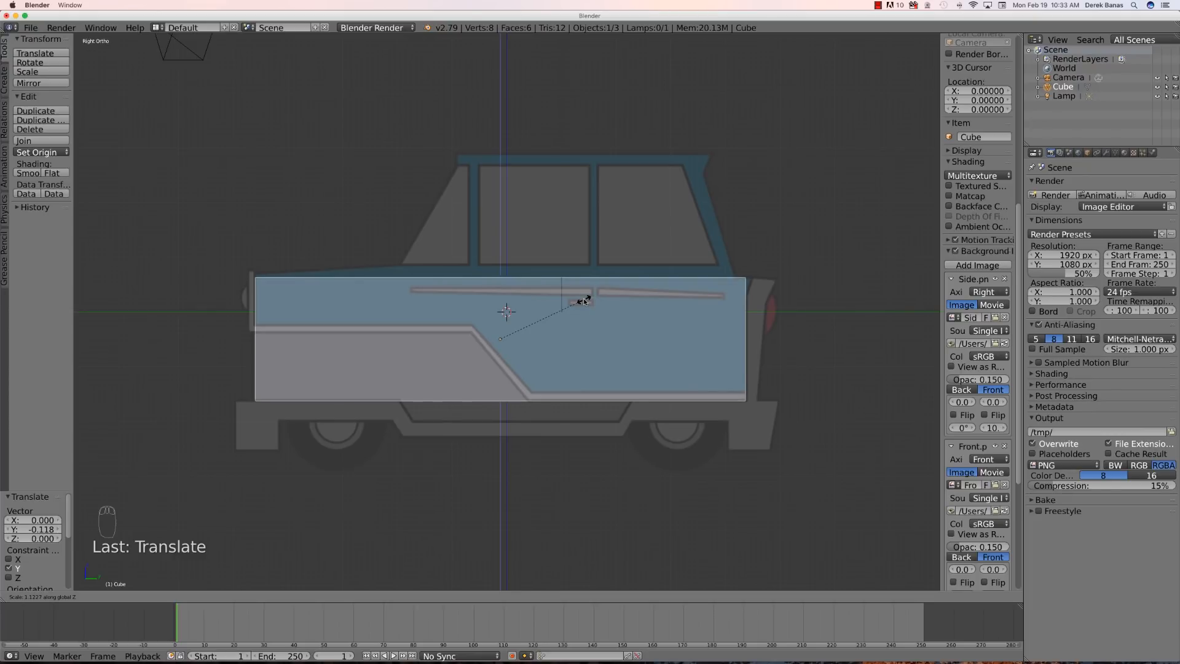
pyautogui.click(585, 301)
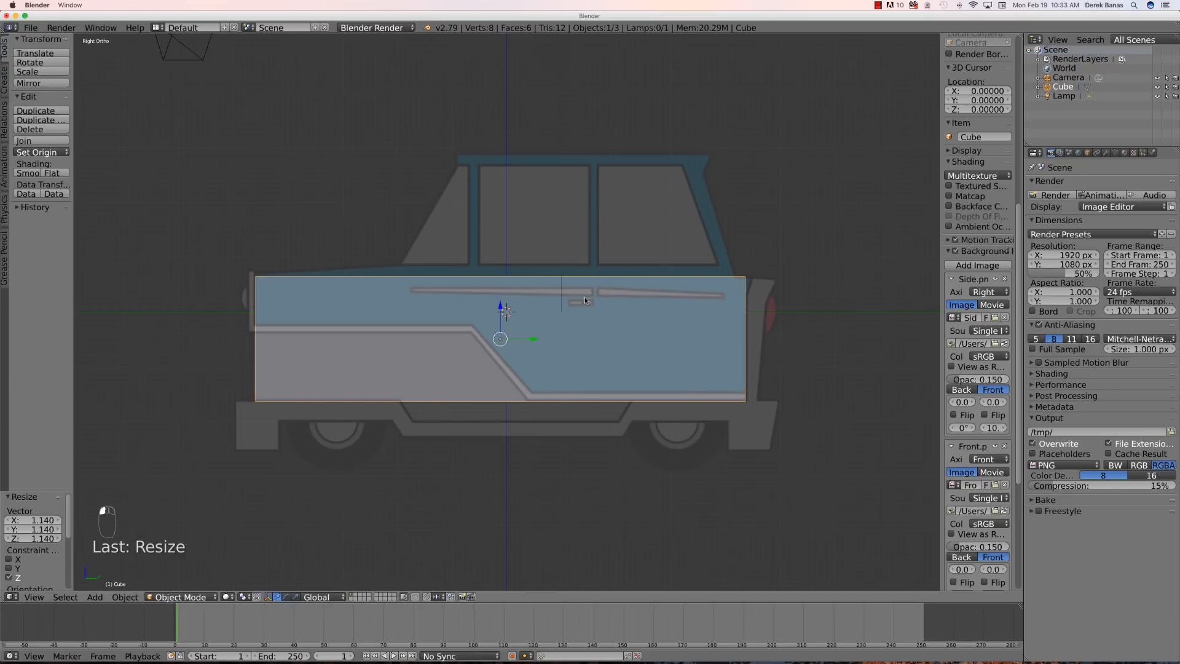
pyautogui.press('g')
pyautogui.press('z')
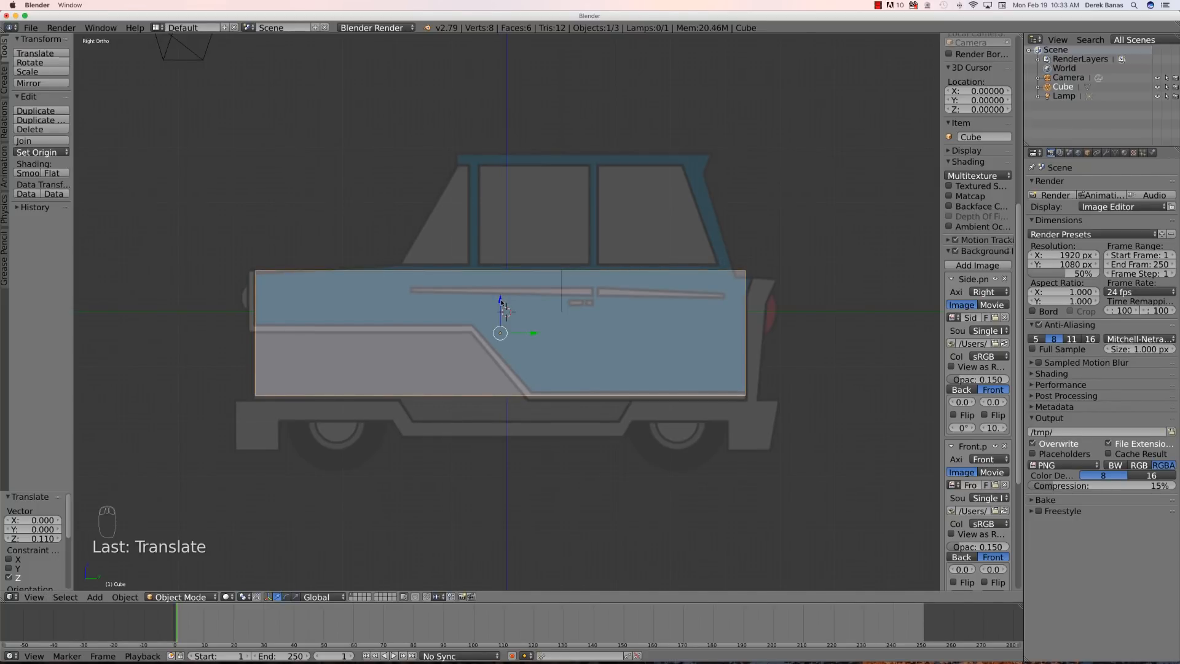
# - Refine the cube's height with a Z scale of about 1.07 and raise it about 0.017 to reach the base of the windows
pyautogui.press('s')
pyautogui.press('z')
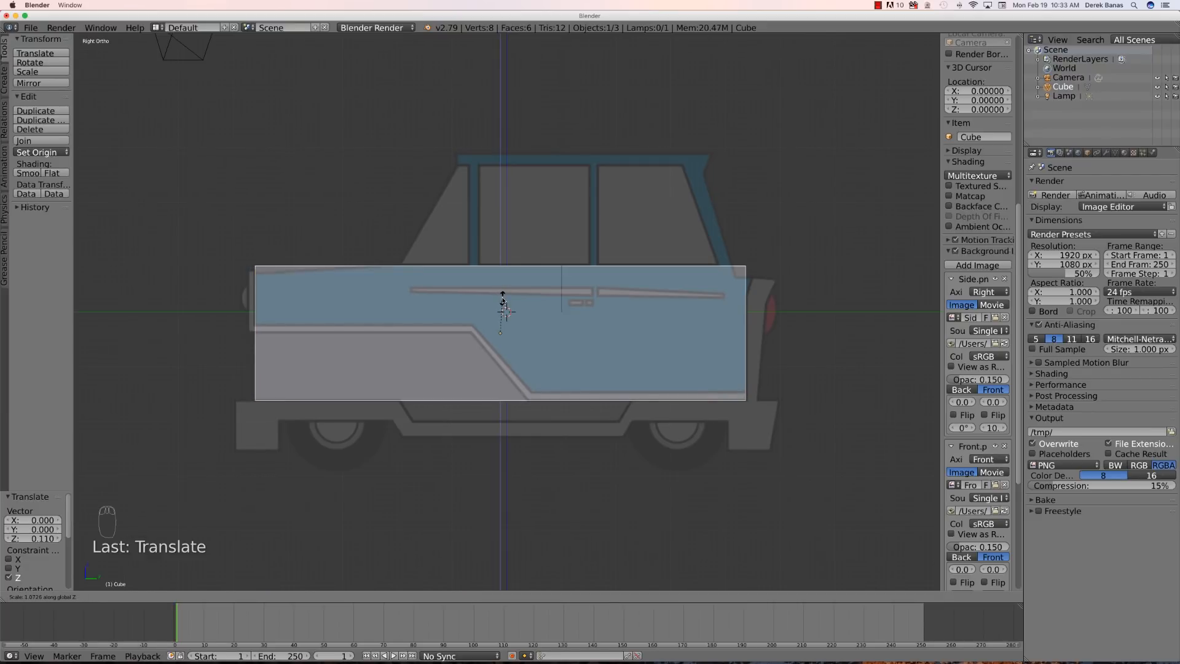
pyautogui.click(501, 299)
pyautogui.moveTo(502, 300); pyautogui.dragTo(500, 298)
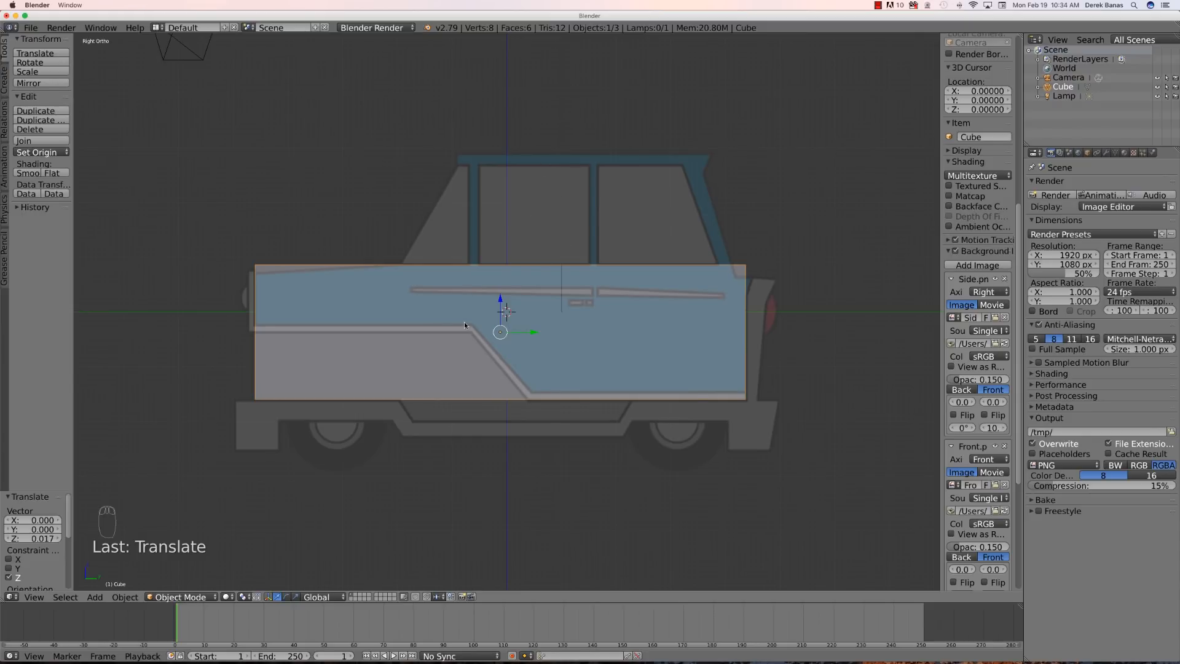
# - In Edit Mode, add two vertical loop cuts to the body and slide them so the front one meets the windshield's base
pyautogui.press('Tab')
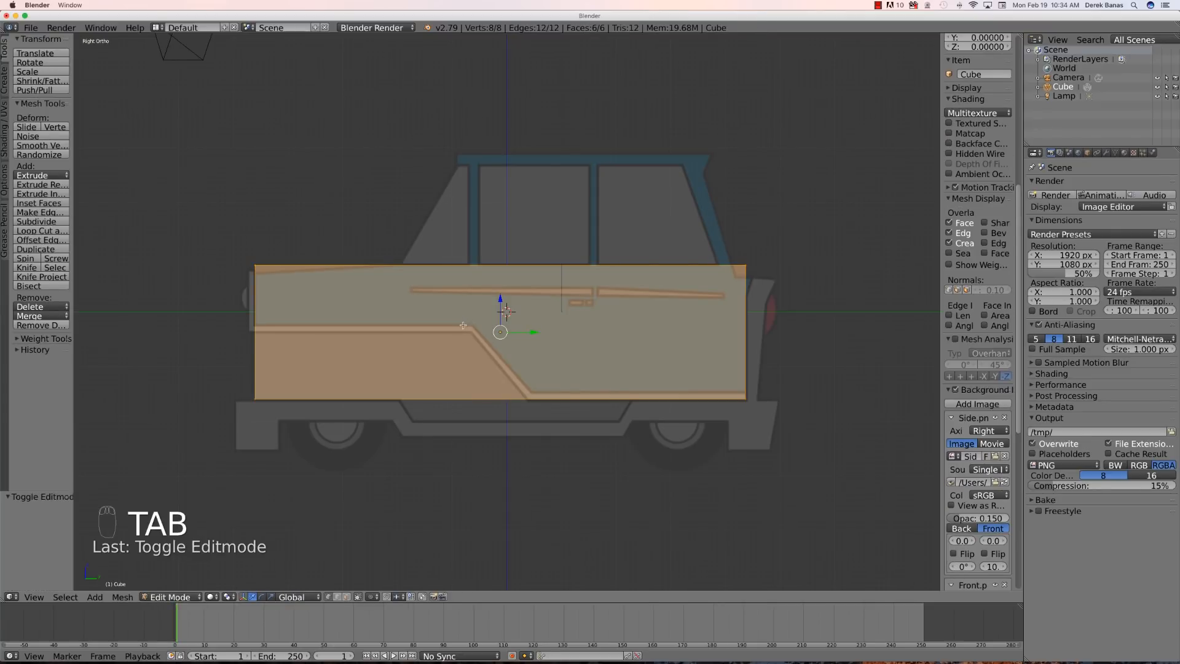
pyautogui.hotkey('ctrl', 'r')
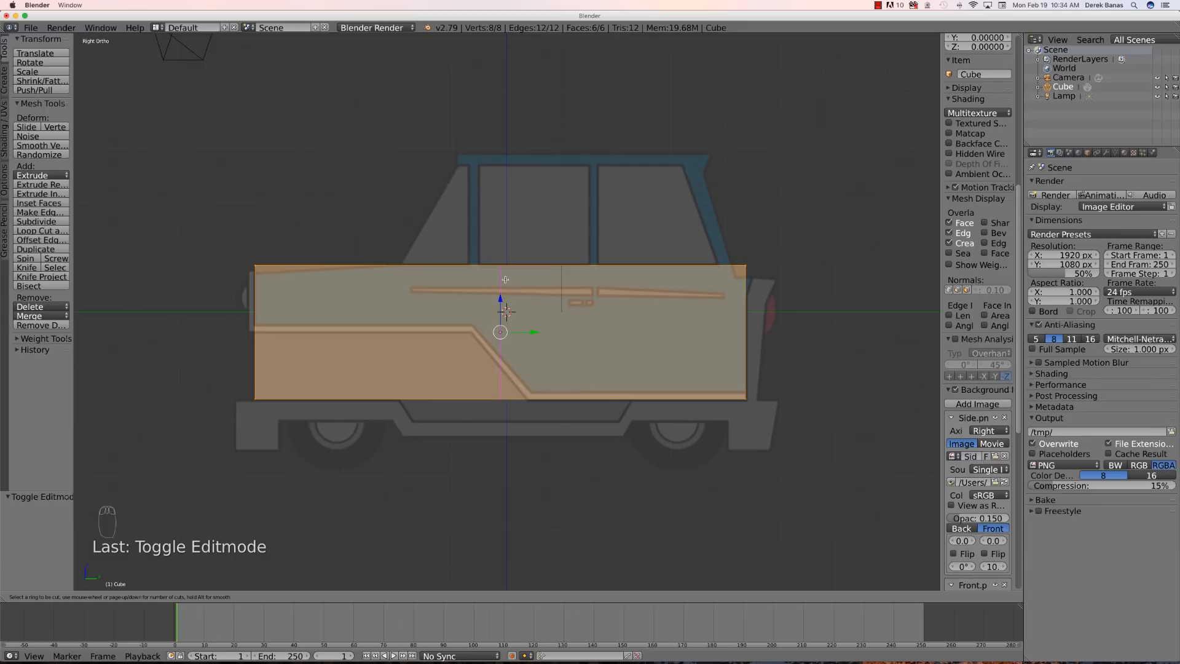
pyautogui.scroll(1, 505, 279)
pyautogui.click(505, 279)
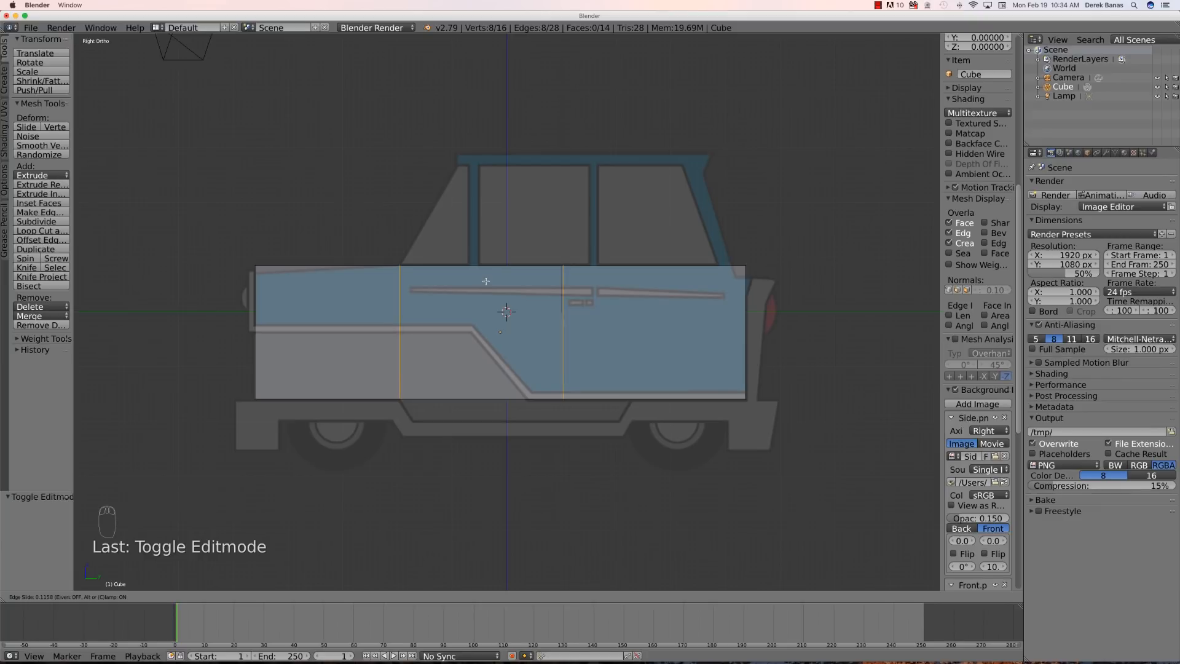
pyautogui.click(486, 281)
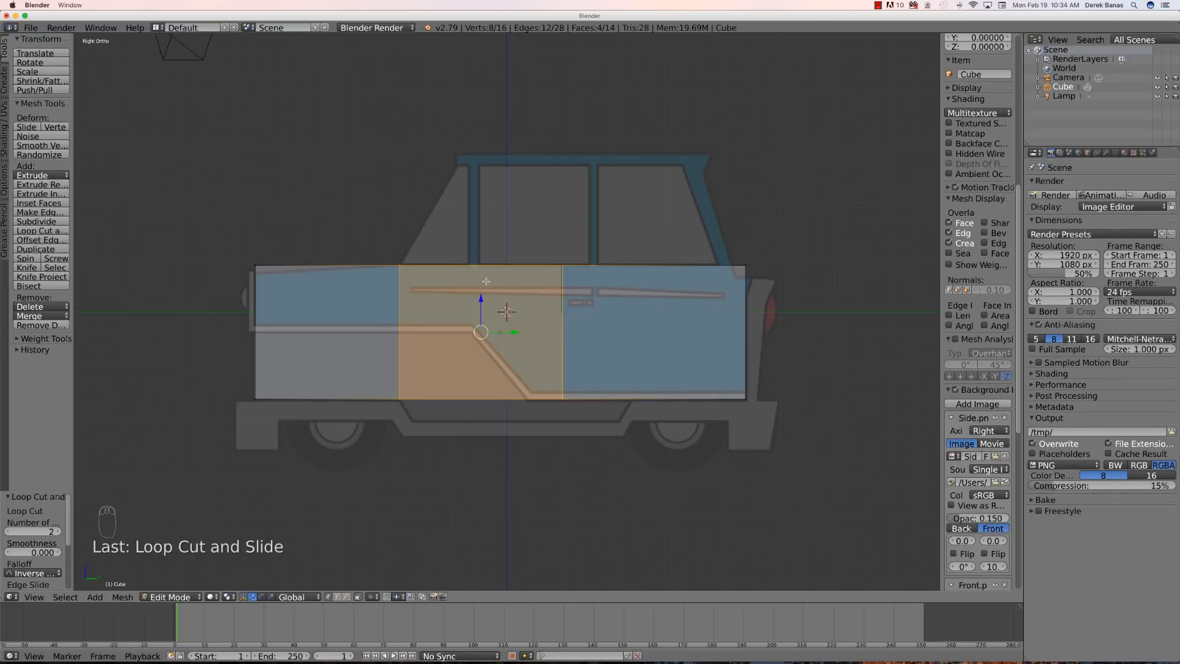
# - Select all vertices of the rear vertical loop and move them about 3.11 along Y to the base of the rear window
pyautogui.press('a')
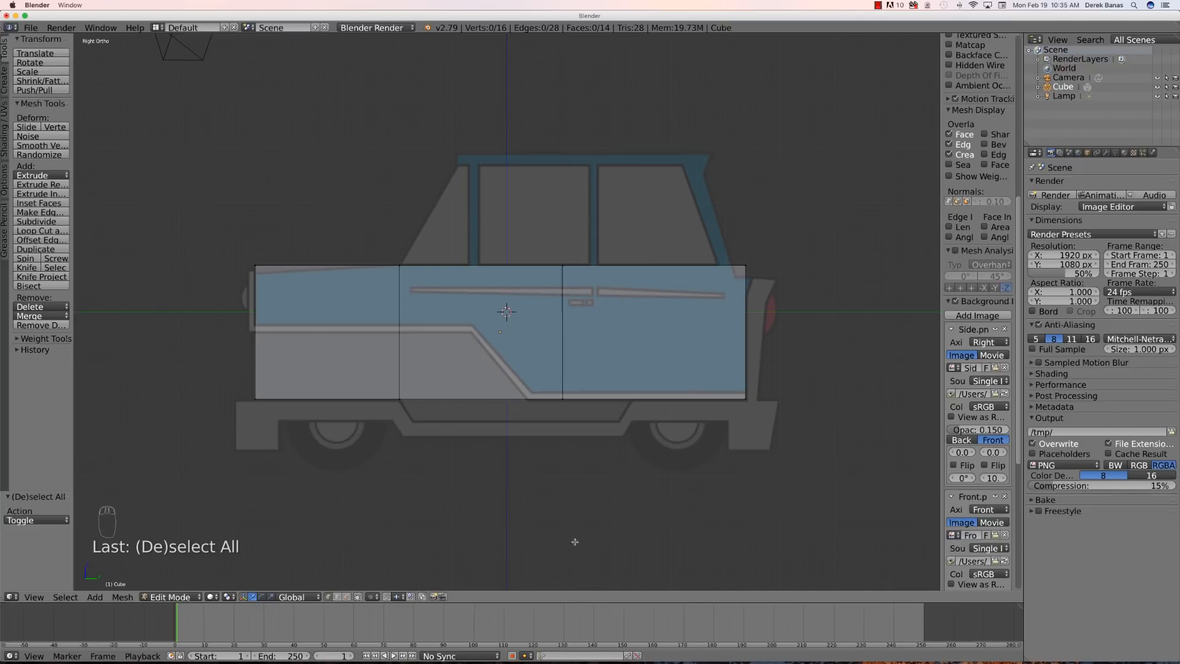
pyautogui.press('b')
pyautogui.moveTo(577, 421); pyautogui.dragTo(551, 256)
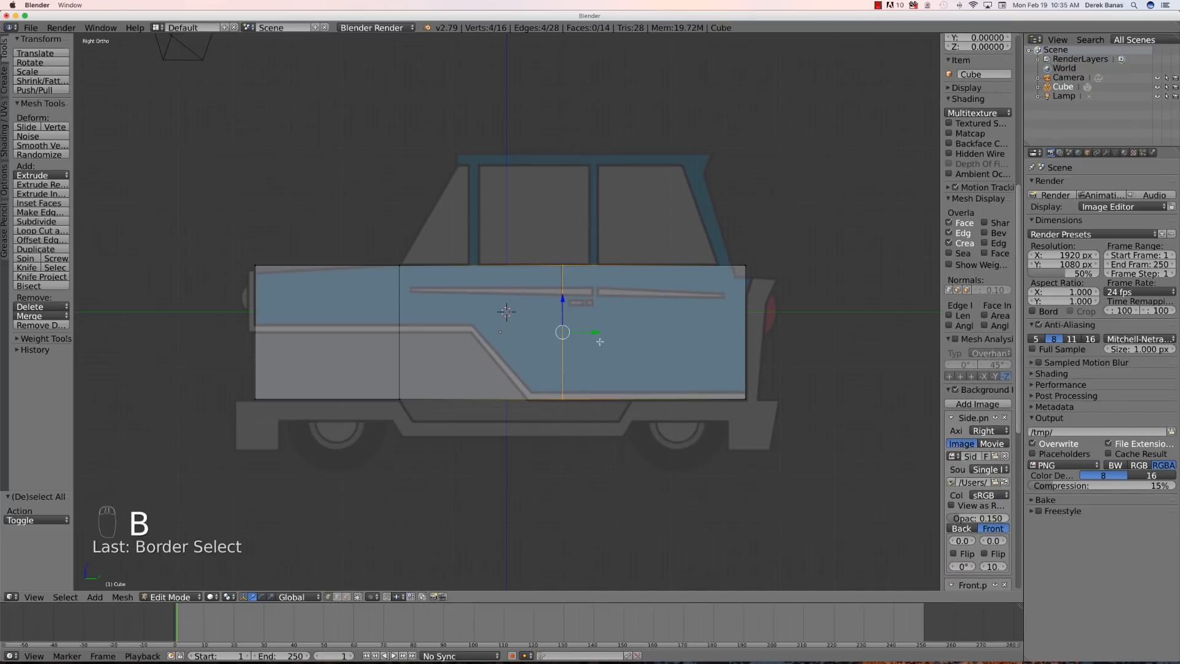
pyautogui.moveTo(596, 332); pyautogui.dragTo(765, 334)
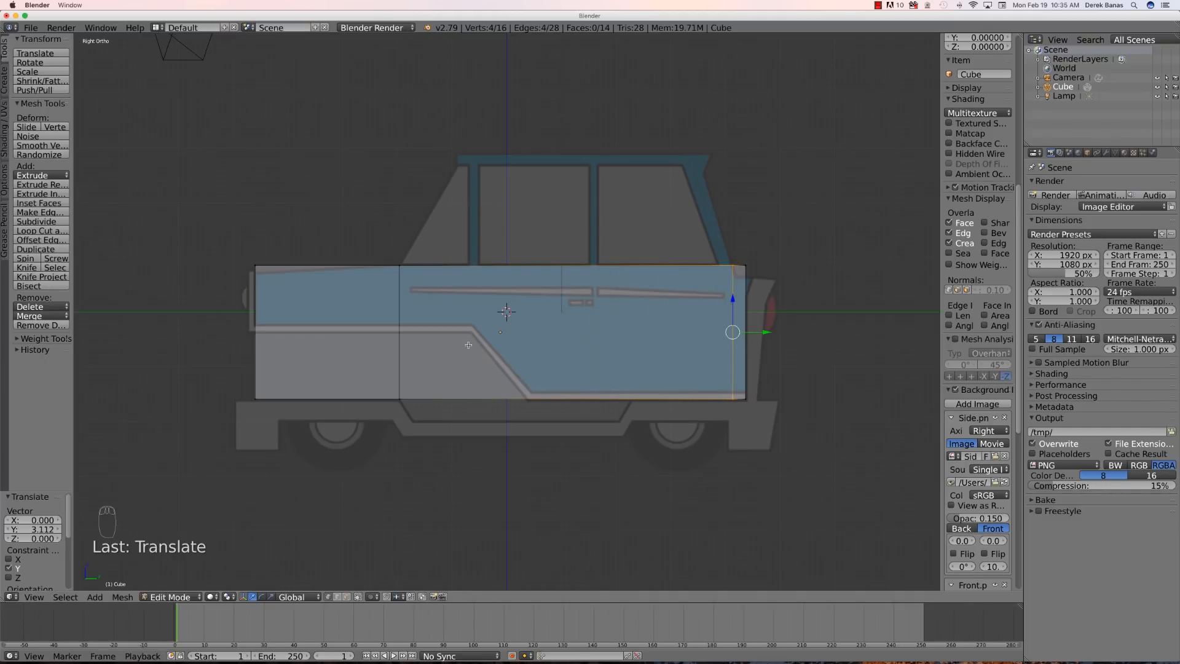
pyautogui.press('a')
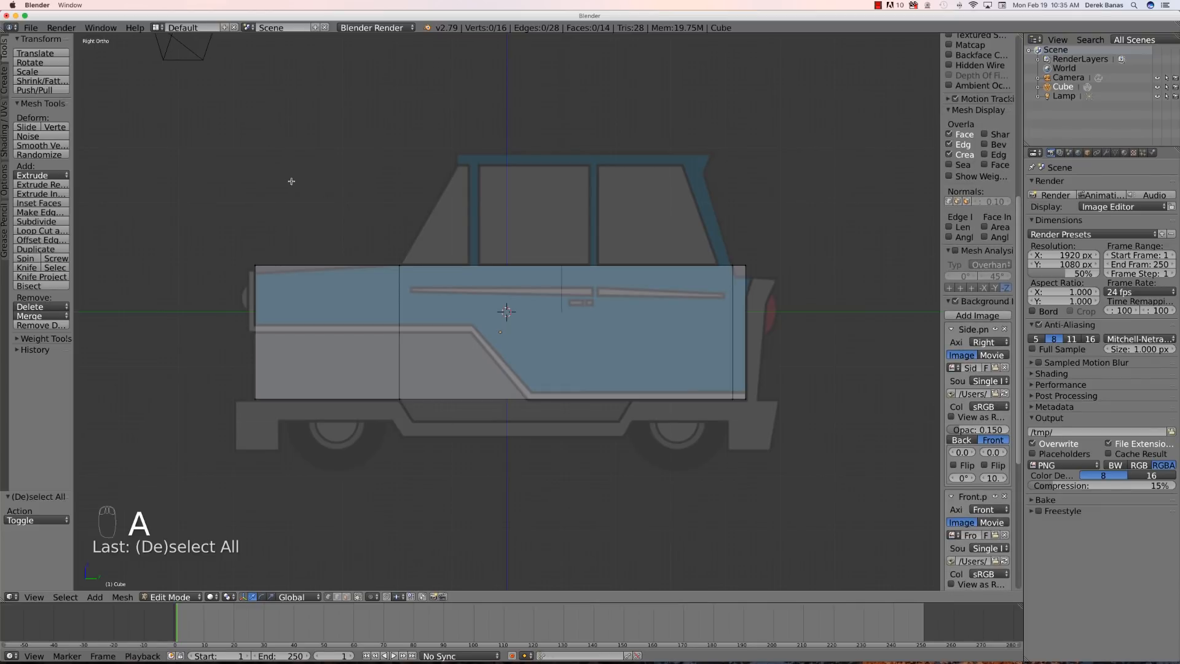
# - Extrude the top face between the two loops and raise it about 2.05 along Z to the roof line in the right view
pyautogui.moveTo(295, 197); pyautogui.dragTo(303, 235, button='middle')
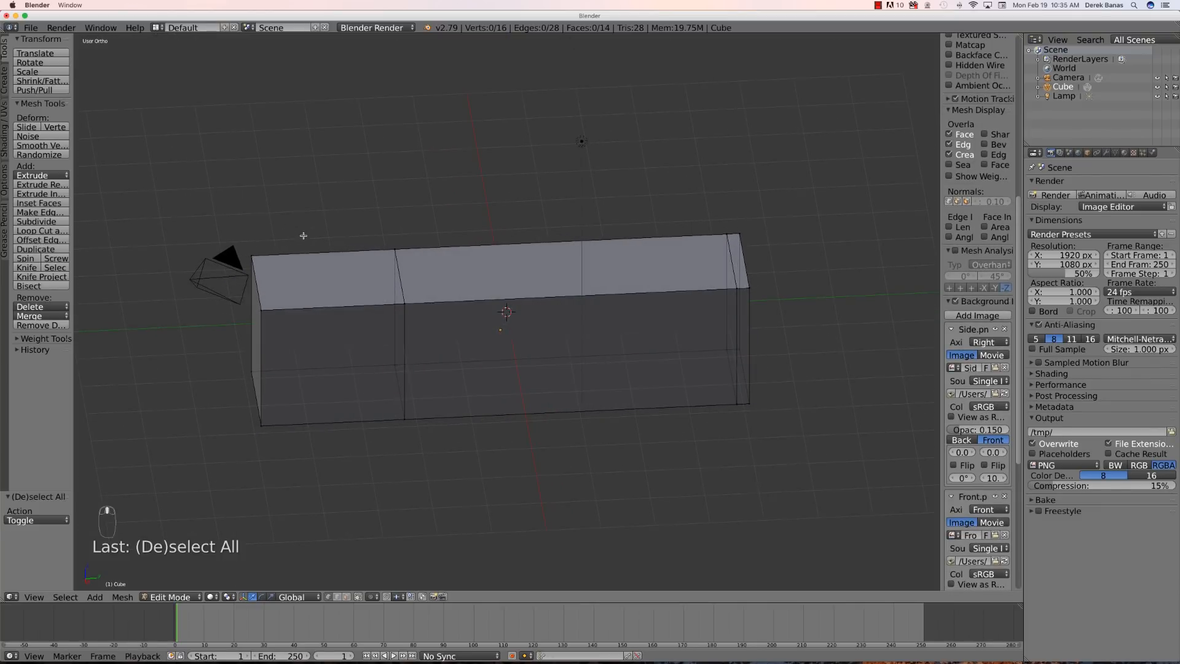
pyautogui.click(346, 598)
pyautogui.rightClick(537, 265)
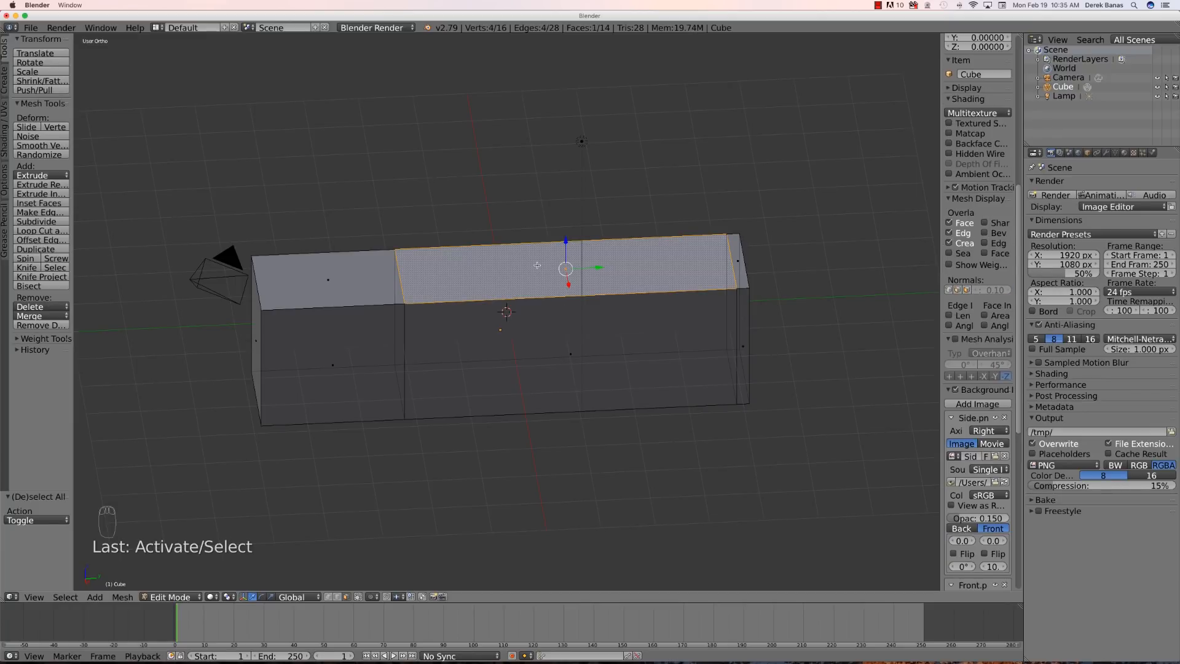
pyautogui.press('e')
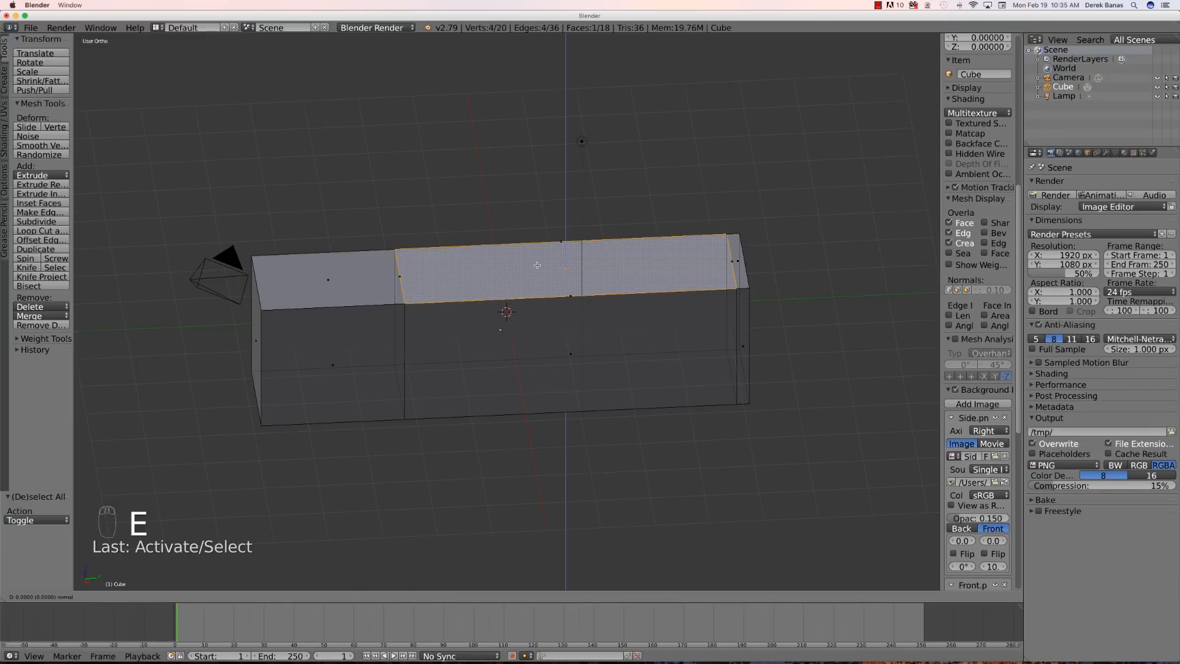
pyautogui.rightClick(537, 265)
pyautogui.press('KP_3')
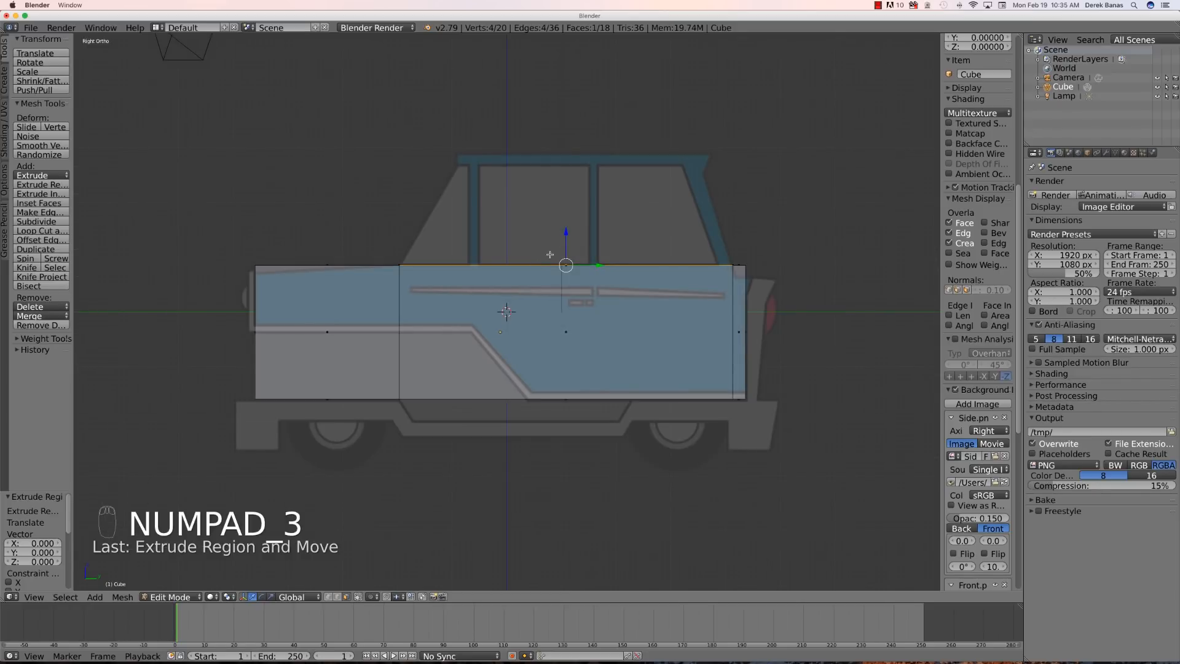
pyautogui.moveTo(564, 233); pyautogui.dragTo(576, 121)
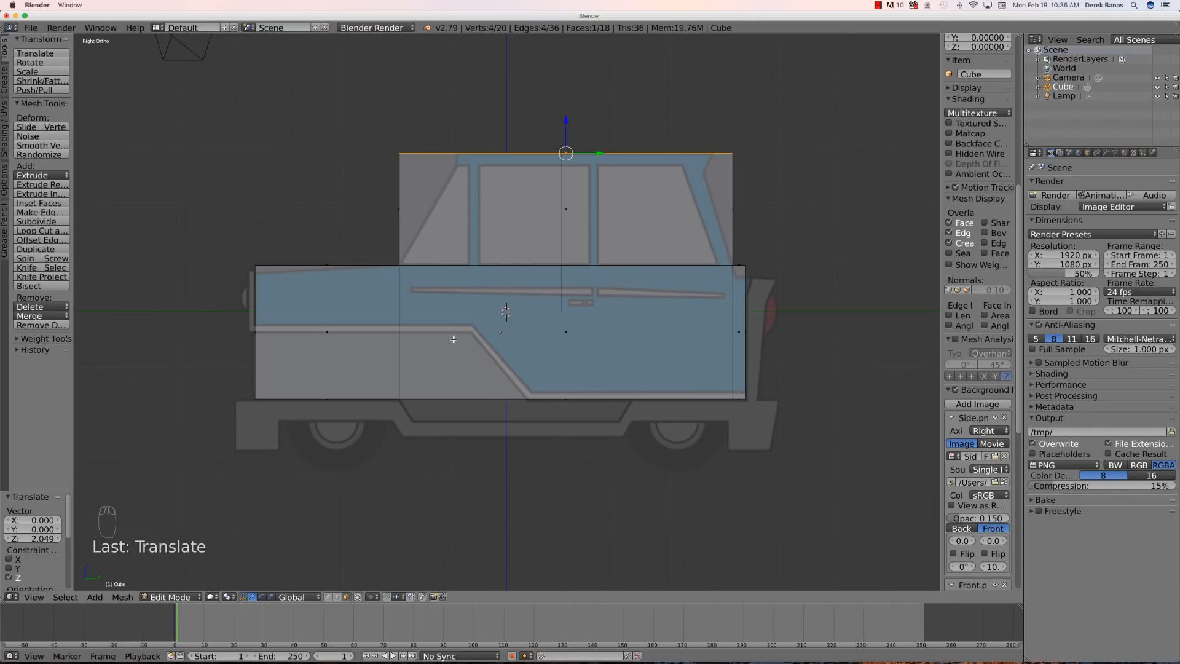
pyautogui.press('a')
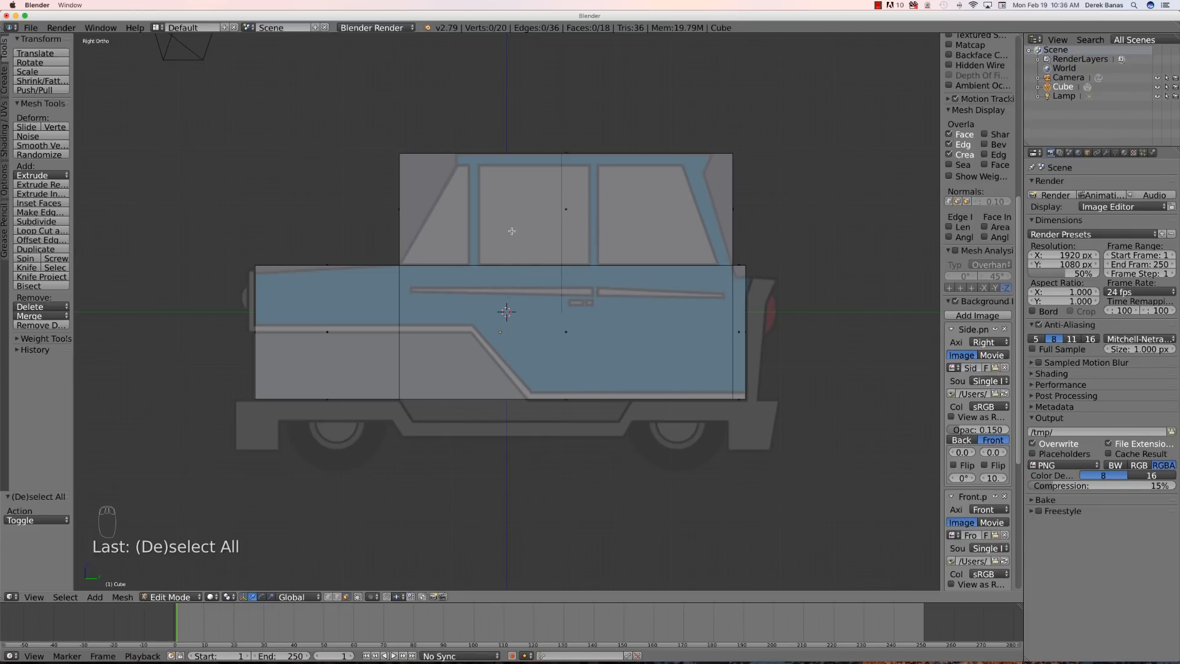
# - Add one horizontal loop cut around the cabin and slide it up to the top edge of the side windows
pyautogui.hotkey('ctrl', 'r')
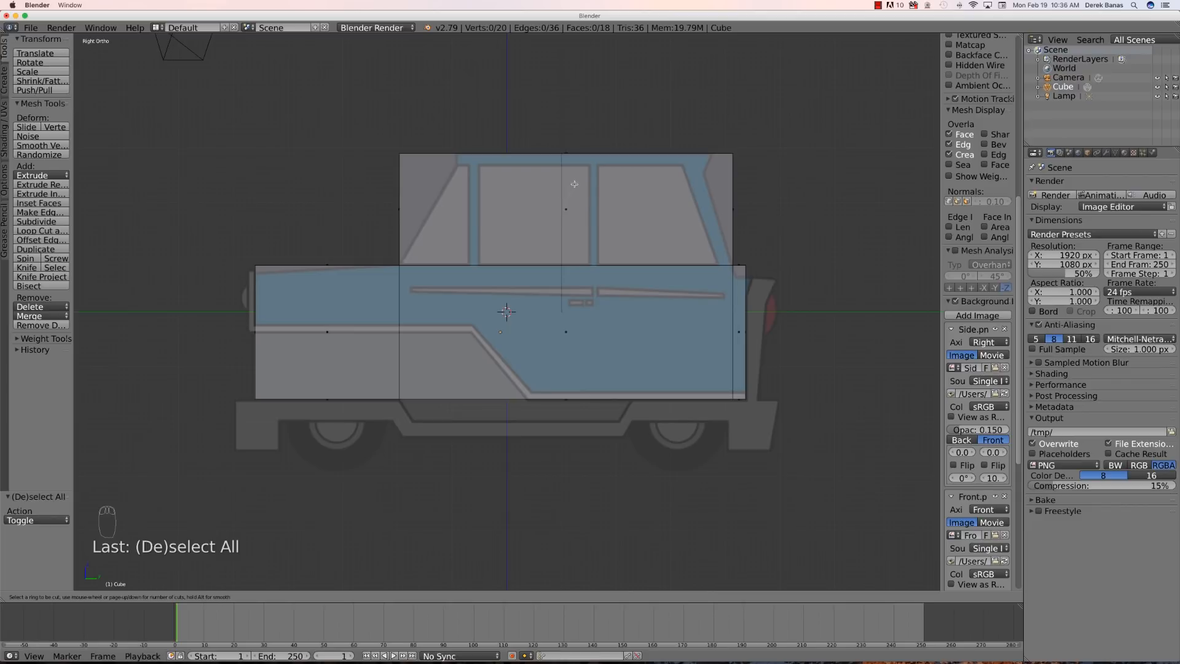
pyautogui.scroll(1, 715, 213)
pyautogui.click(714, 212)
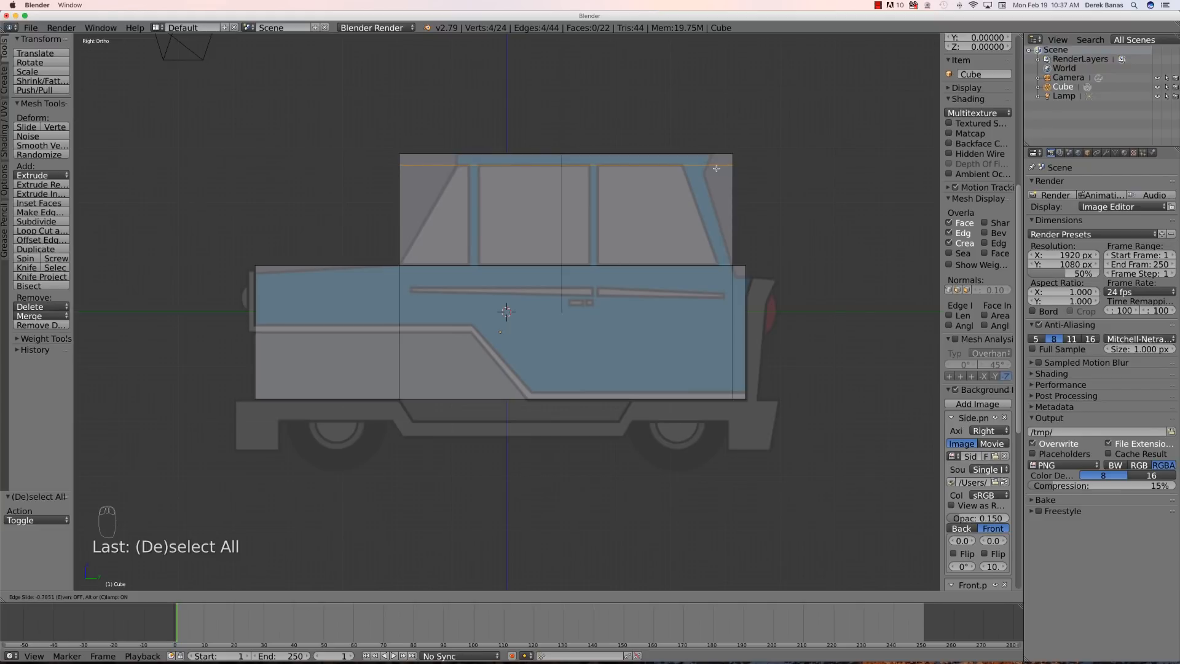
pyautogui.click(716, 168)
pyautogui.press('a')
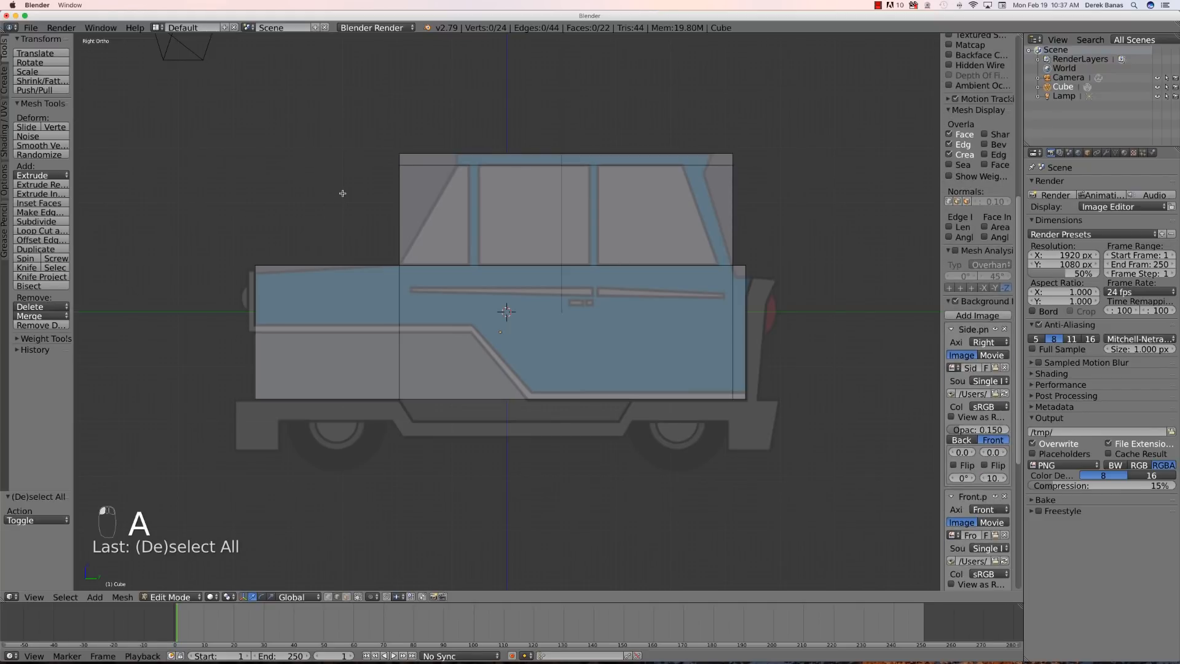
pyautogui.press('b')
pyautogui.moveTo(390, 146); pyautogui.dragTo(416, 180)
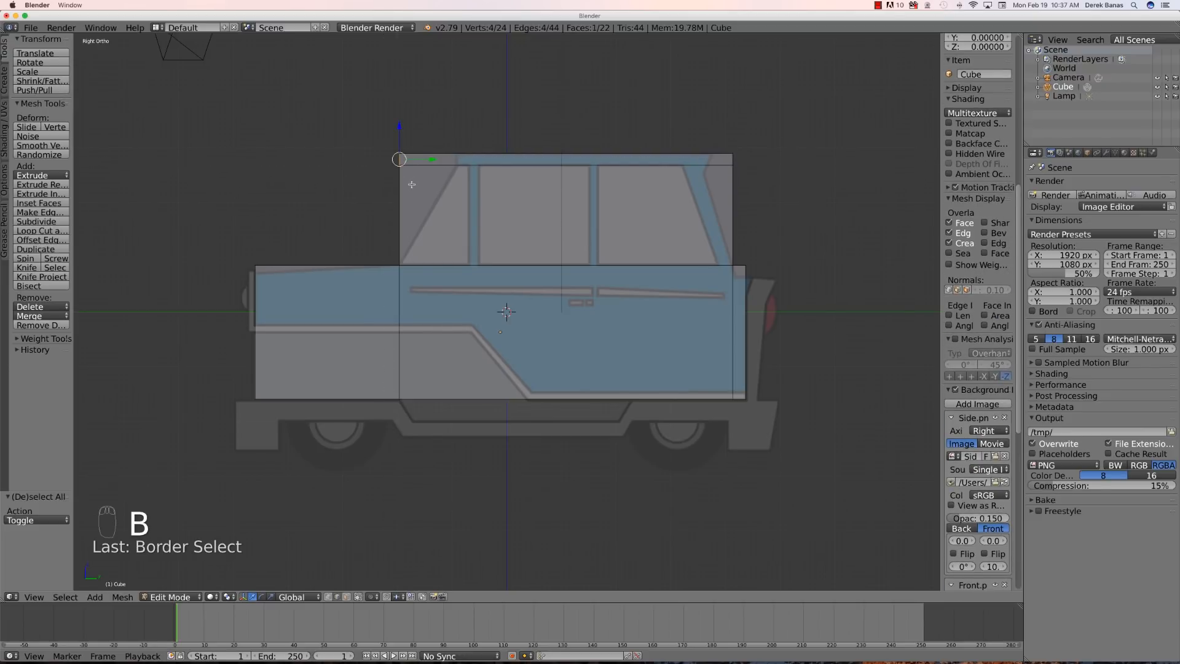
pyautogui.press('a')
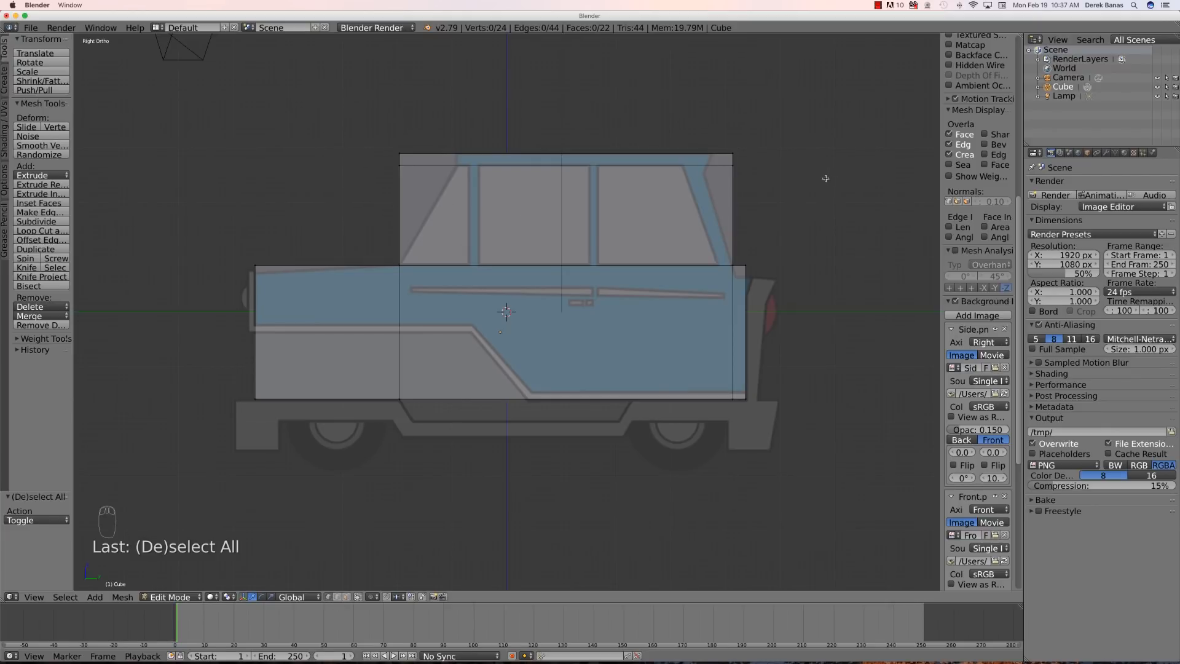
# - In the front view, scale the whole mesh by about 2.68 along X to match the car body's width
pyautogui.press('KP_1')
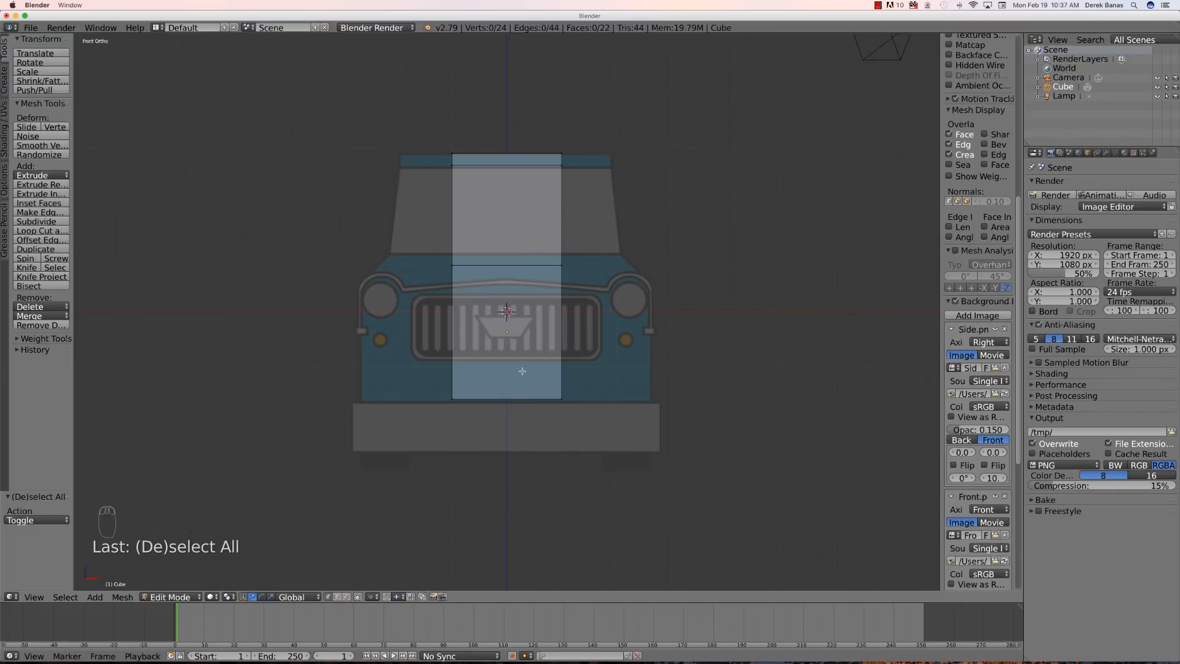
pyautogui.press('a')
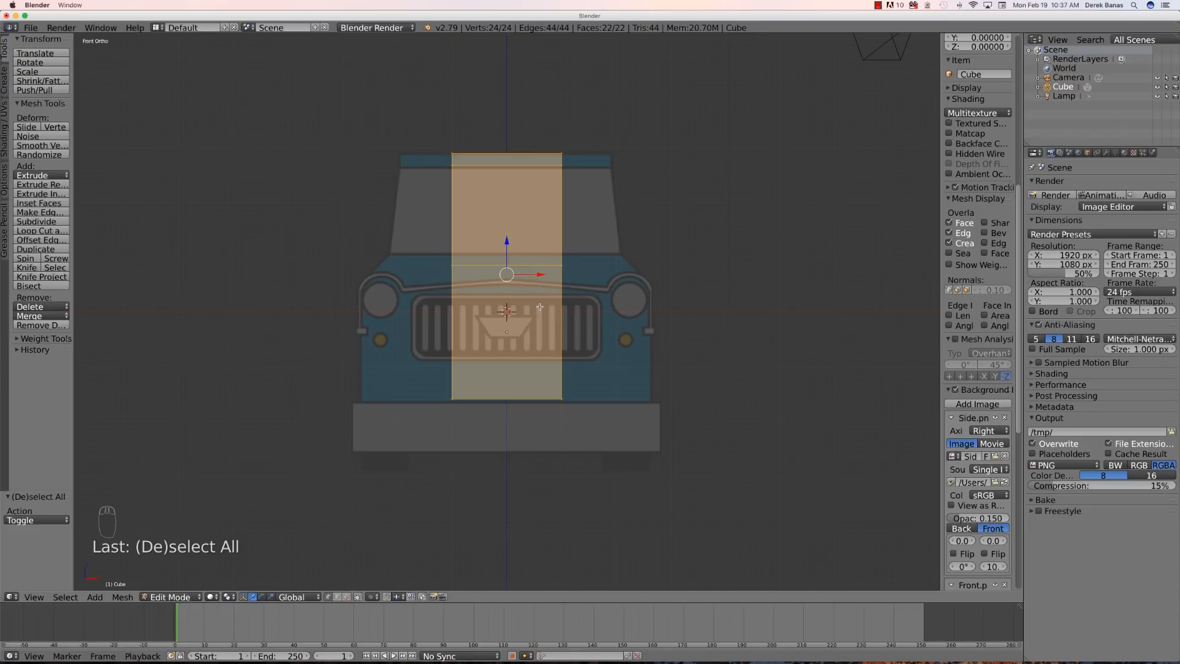
pyautogui.press('s')
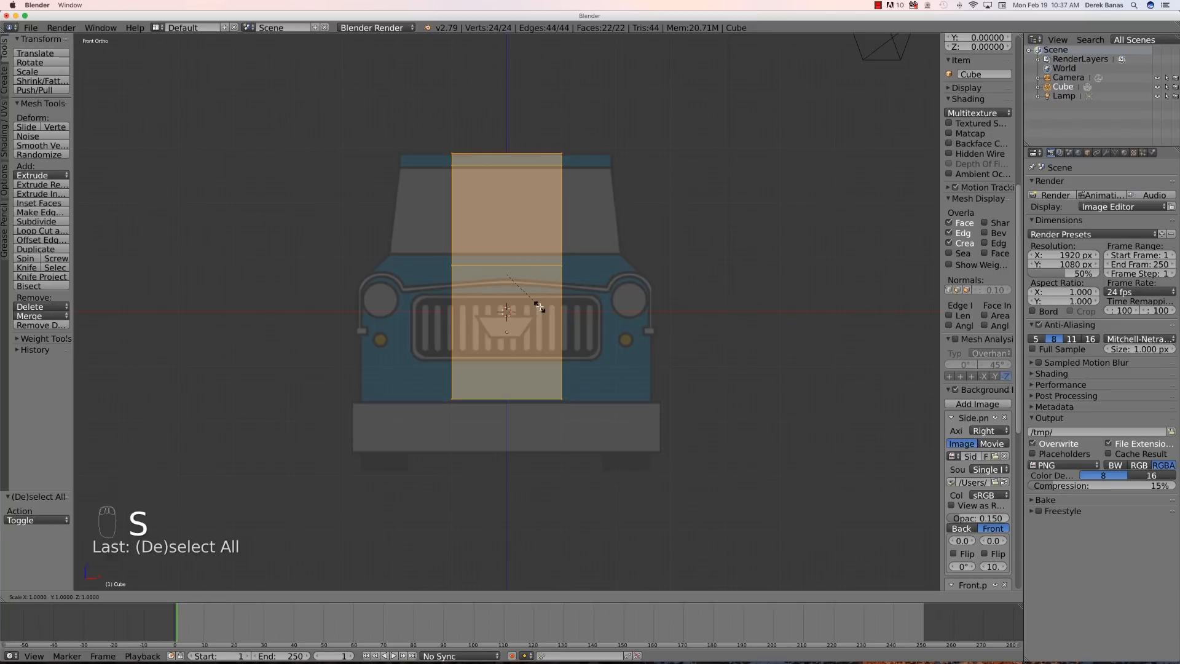
pyautogui.press('x')
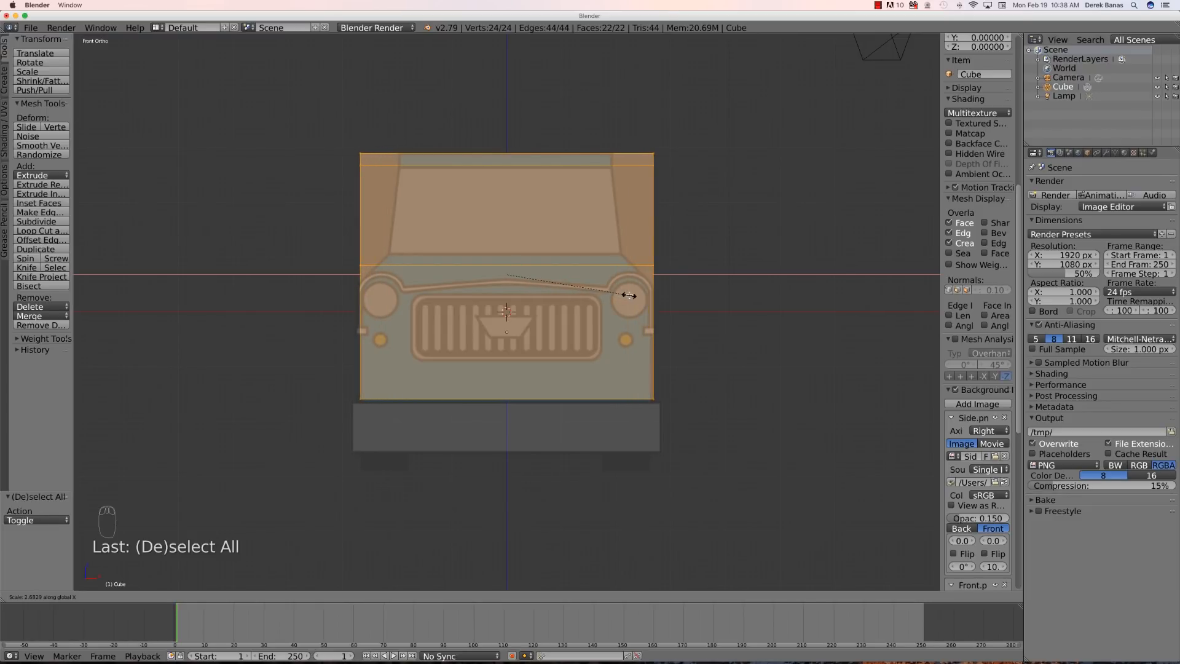
pyautogui.click(629, 296)
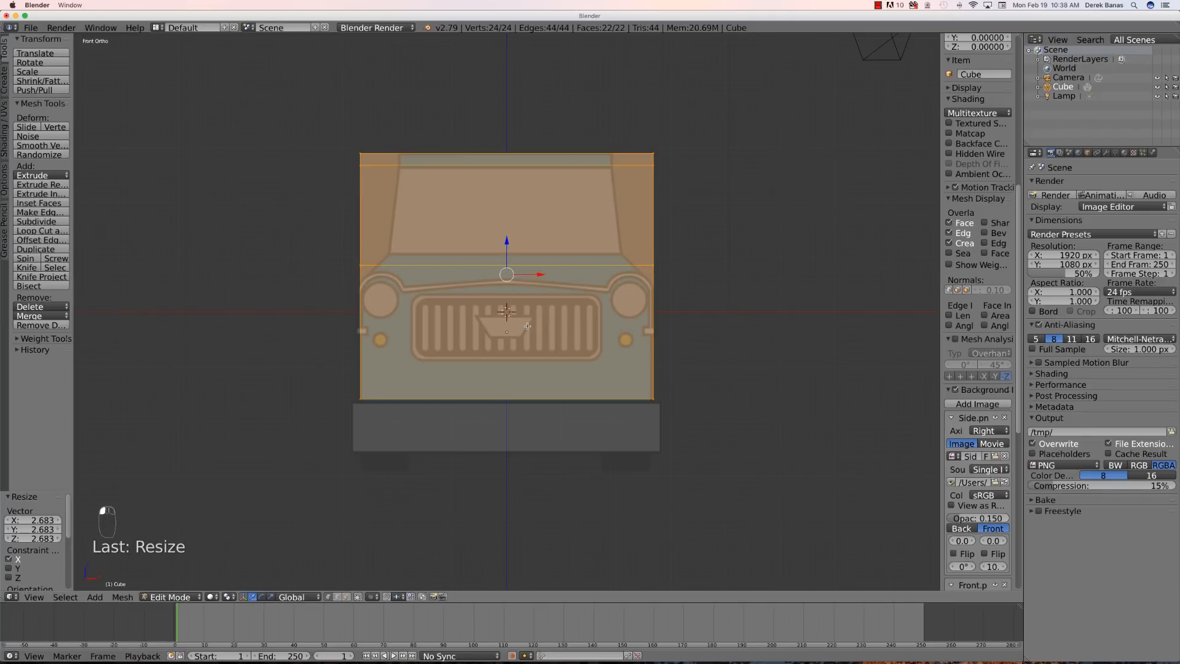
# - Add a single vertical loop cut down the exact center of the car's front
pyautogui.hotkey('ctrl', 'r')
pyautogui.click(499, 241)
pyautogui.rightClick(499, 241)
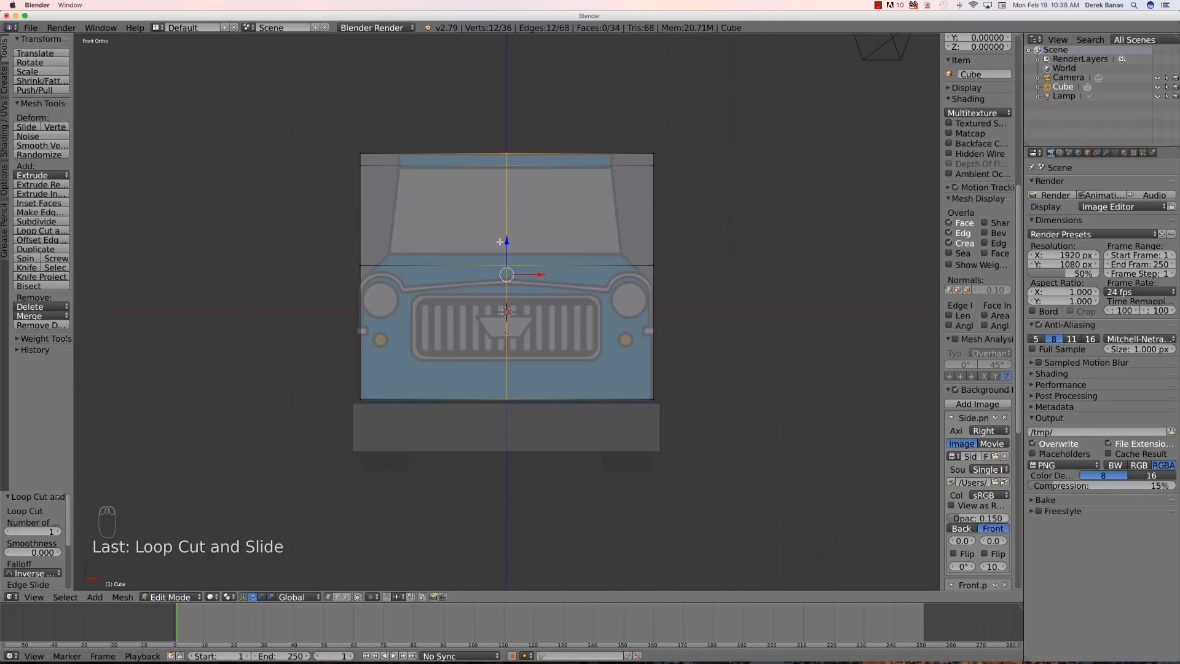
# - Box-select the outer vertices on the negative X half of the car body and delete them, leaving only the half beyond the center line
pyautogui.press('a')
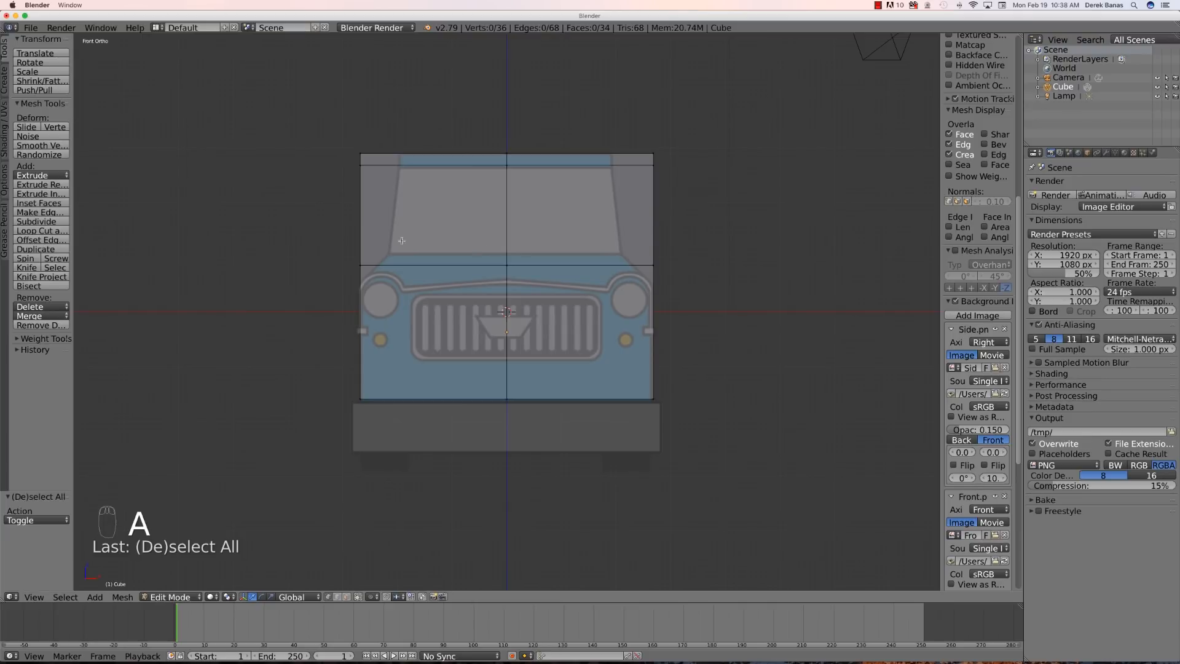
pyautogui.press('b')
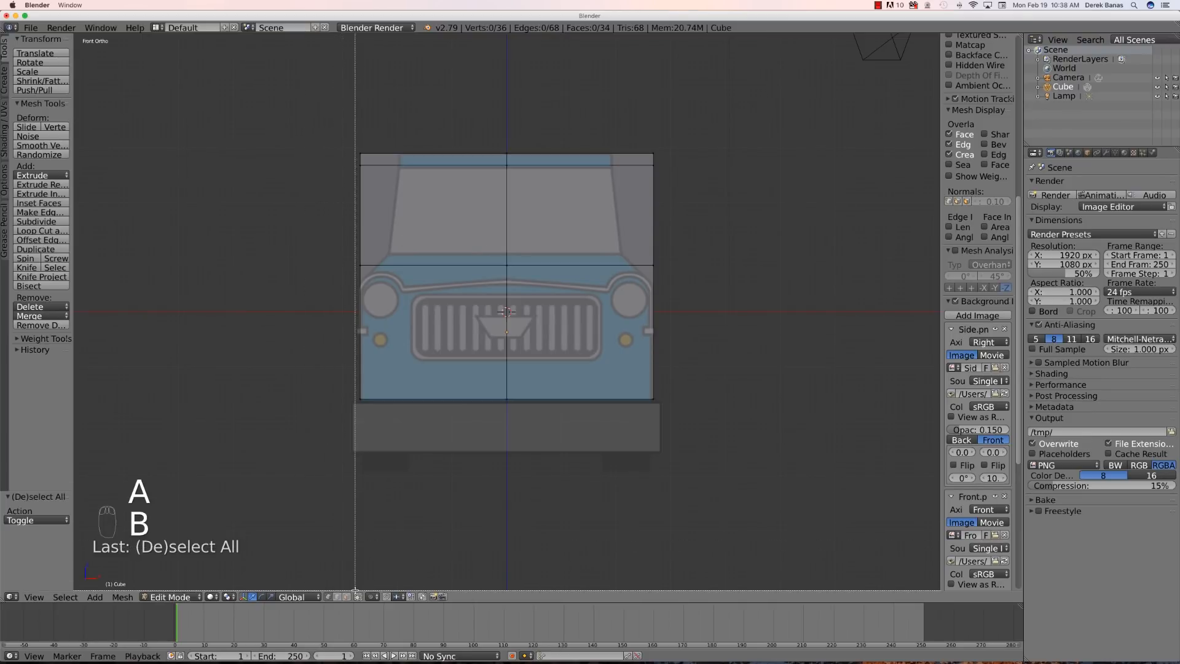
pyautogui.moveTo(346, 132); pyautogui.dragTo(399, 464)
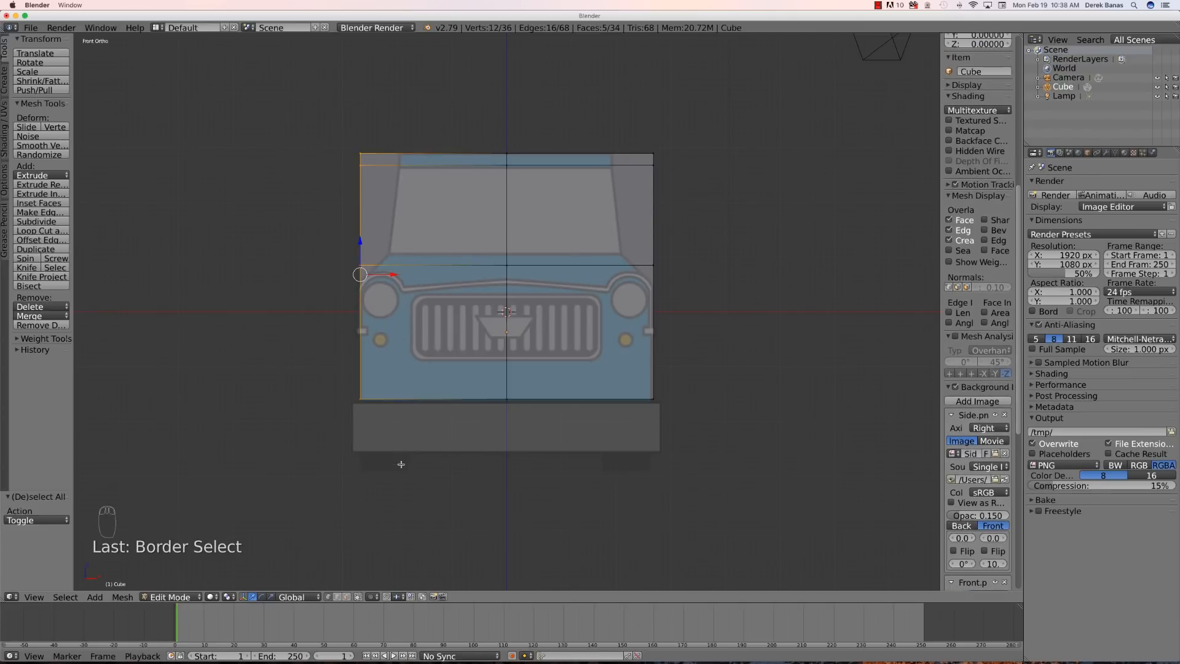
pyautogui.press('x')
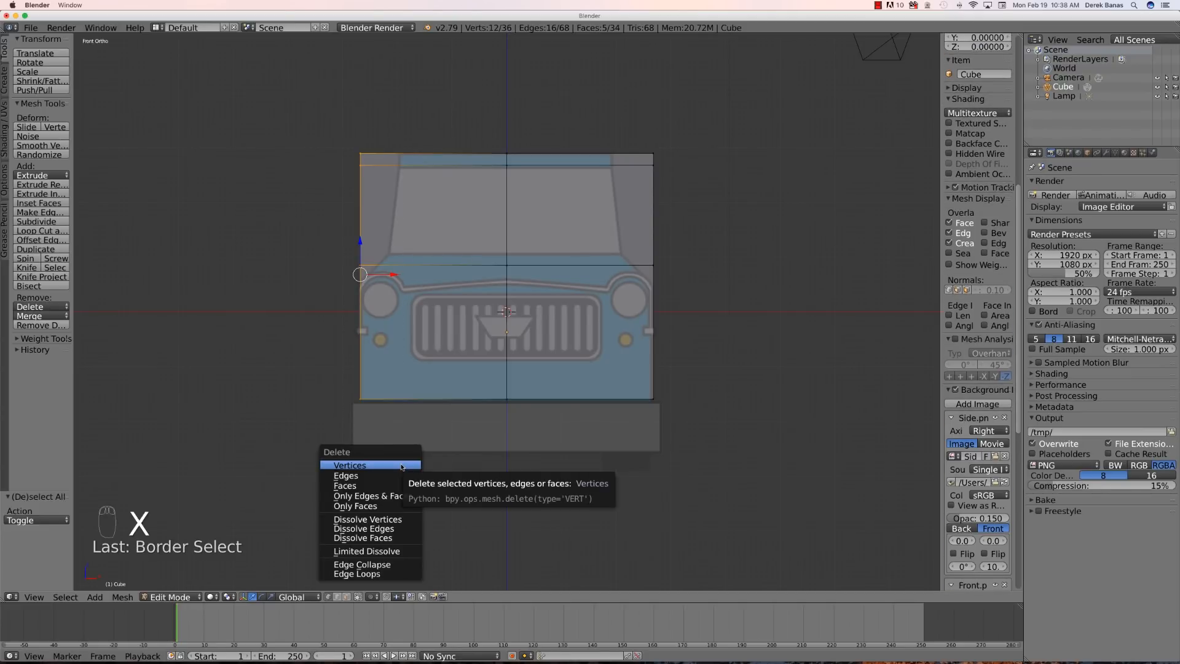
pyautogui.click(401, 467)
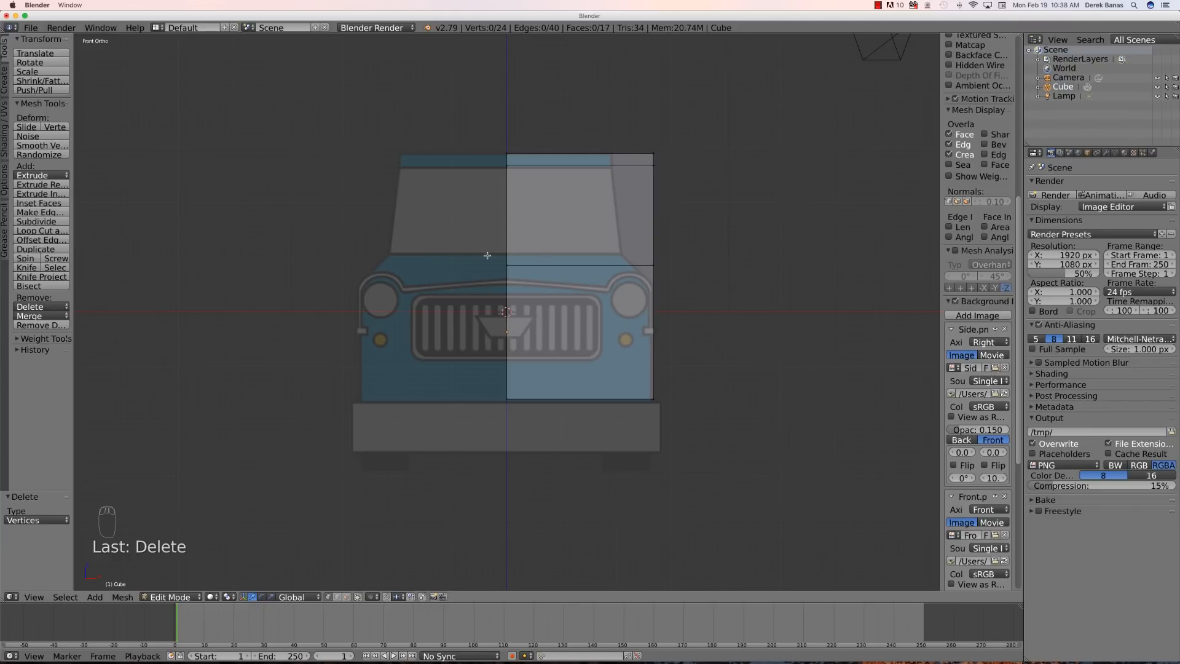
# - Add a Mirror modifier to the remaining half along X with Clipping enabled
pyautogui.press('a')
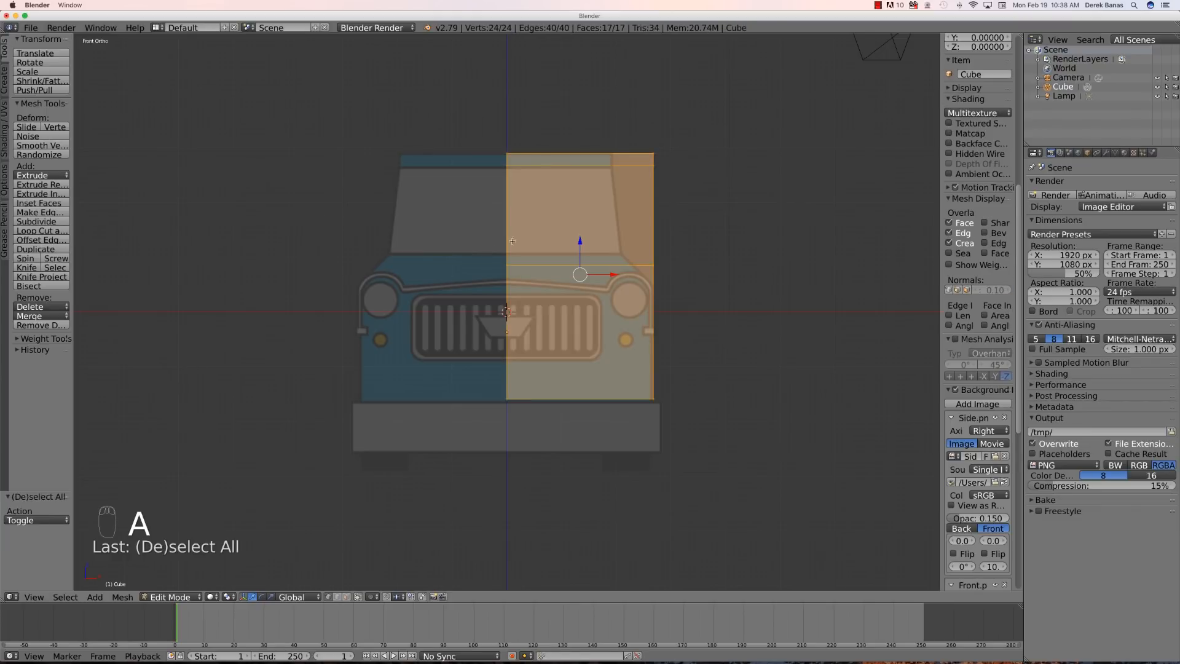
pyautogui.click(1106, 153)
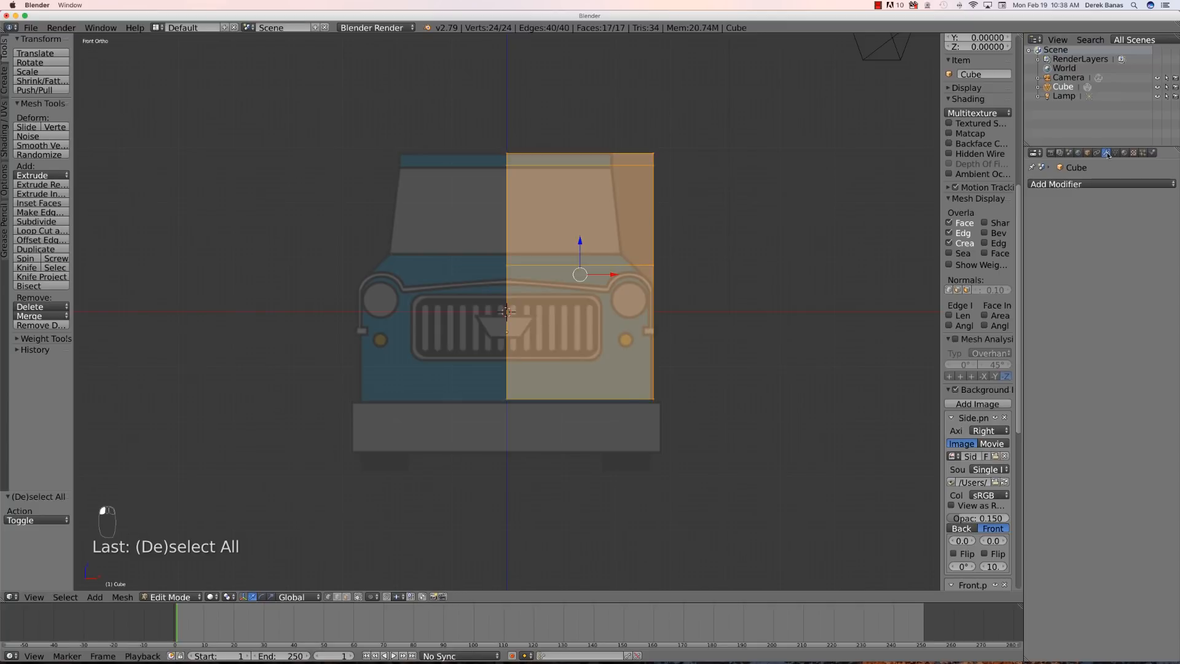
pyautogui.click(1100, 184)
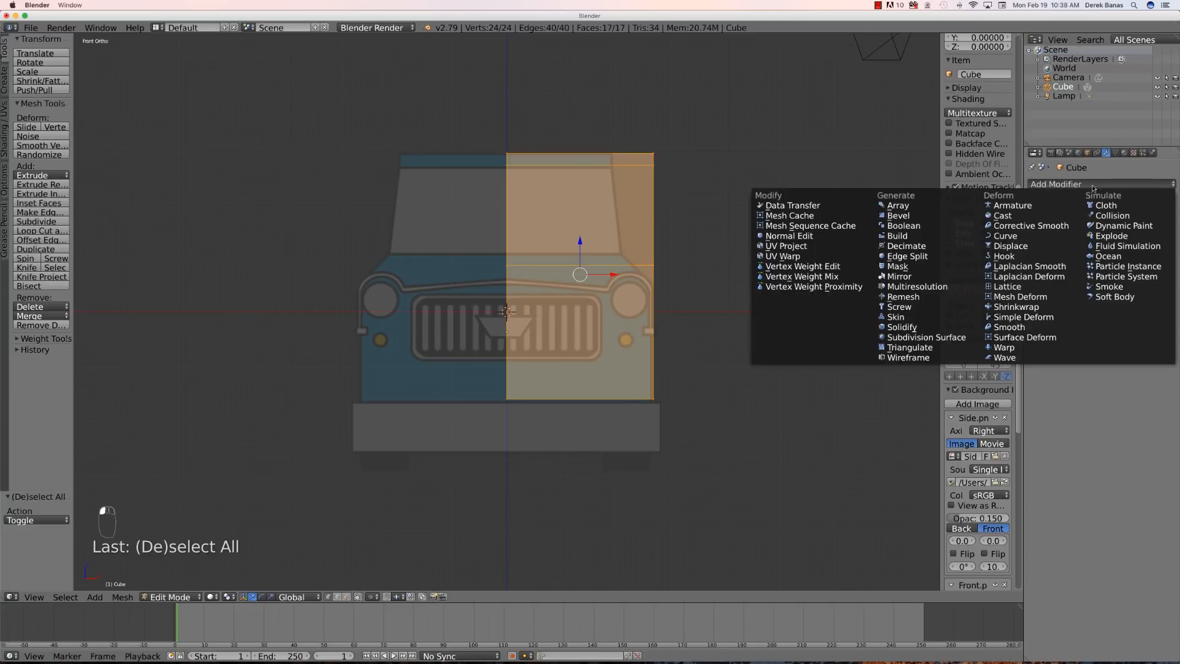
pyautogui.click(937, 276)
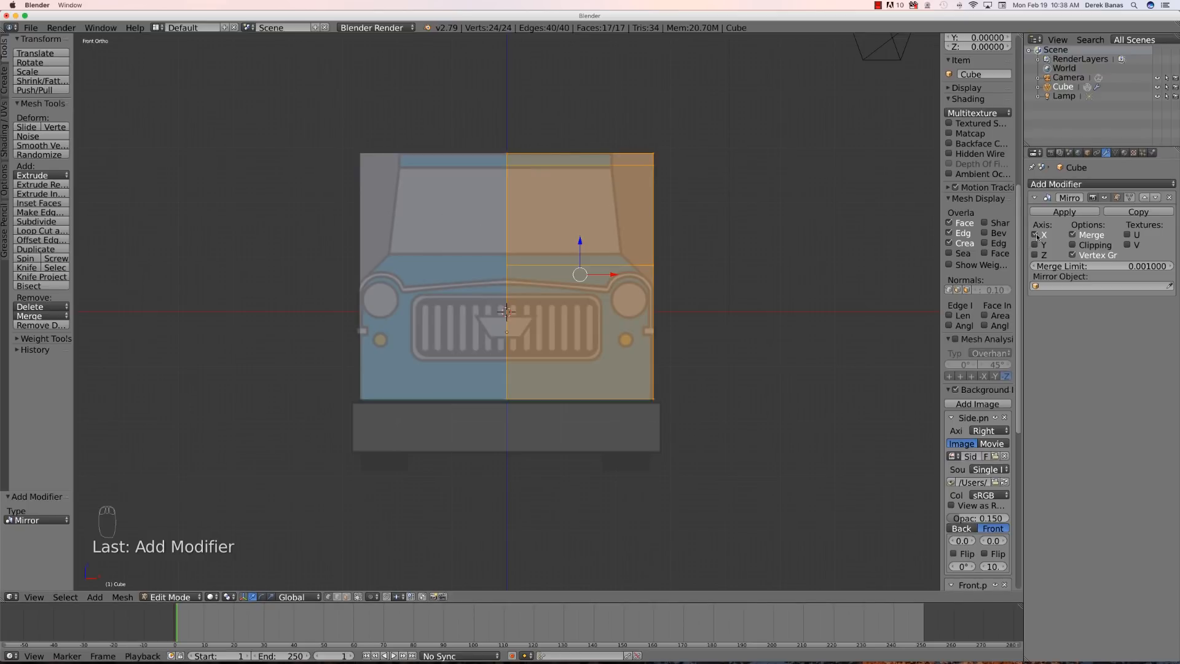
pyautogui.click(1073, 244)
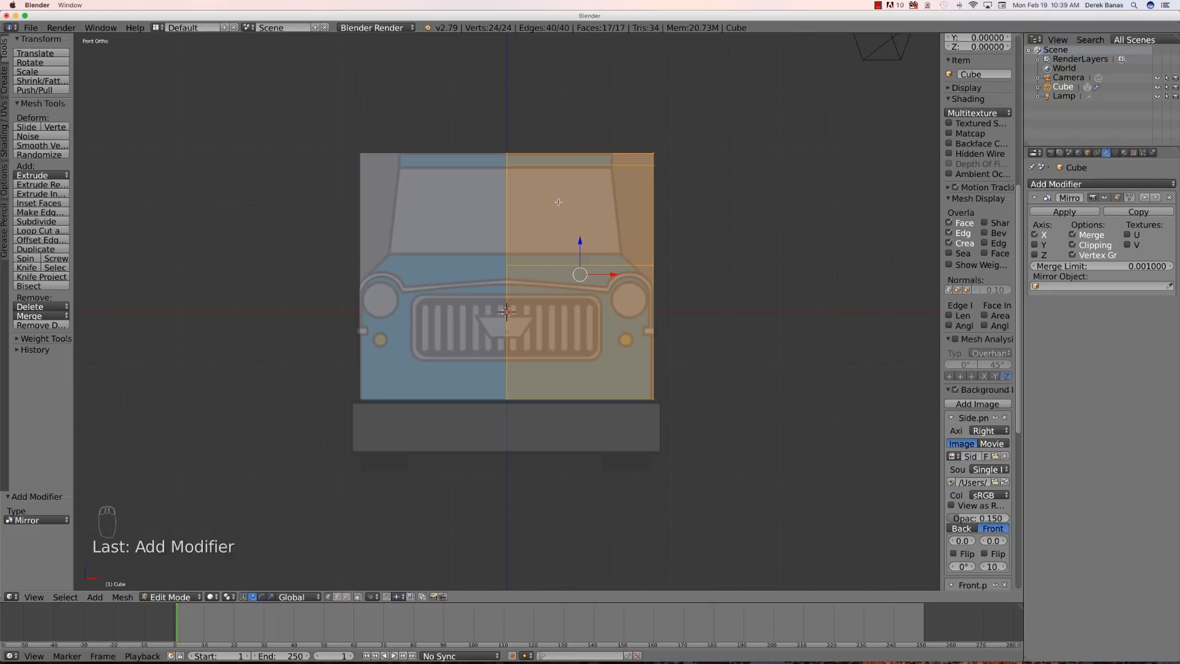
# - Add one horizontal loop cut around the cabin and slide it down to the bottom edge of the windshield
pyautogui.press('a')
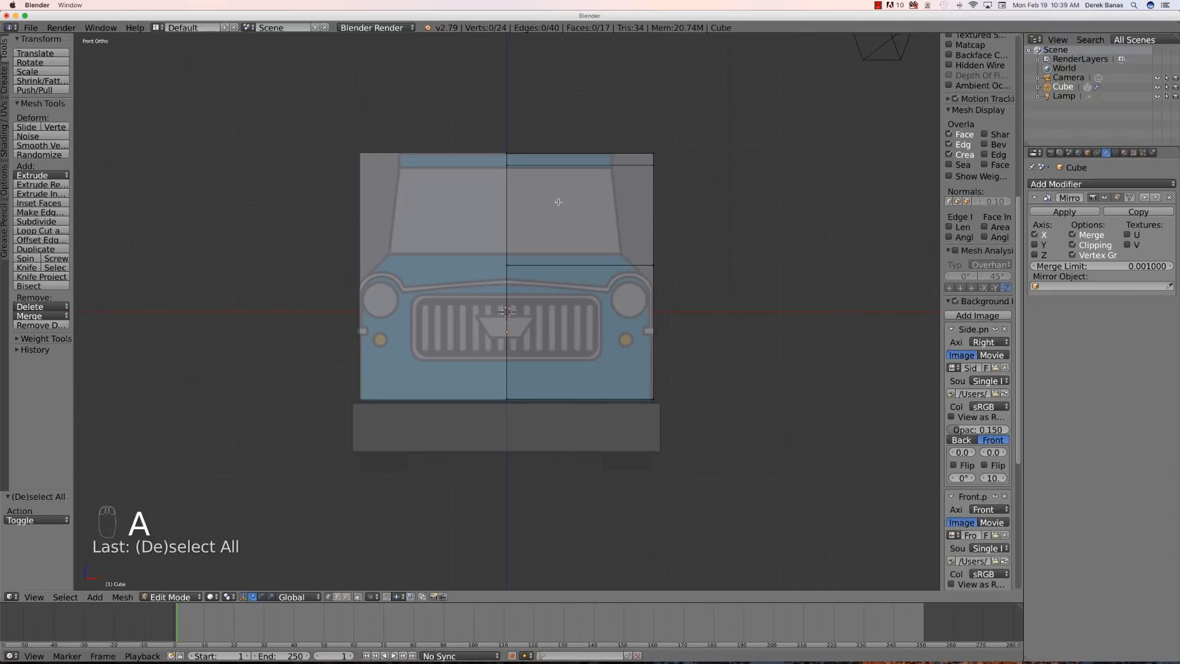
pyautogui.hotkey('ctrl', 'r')
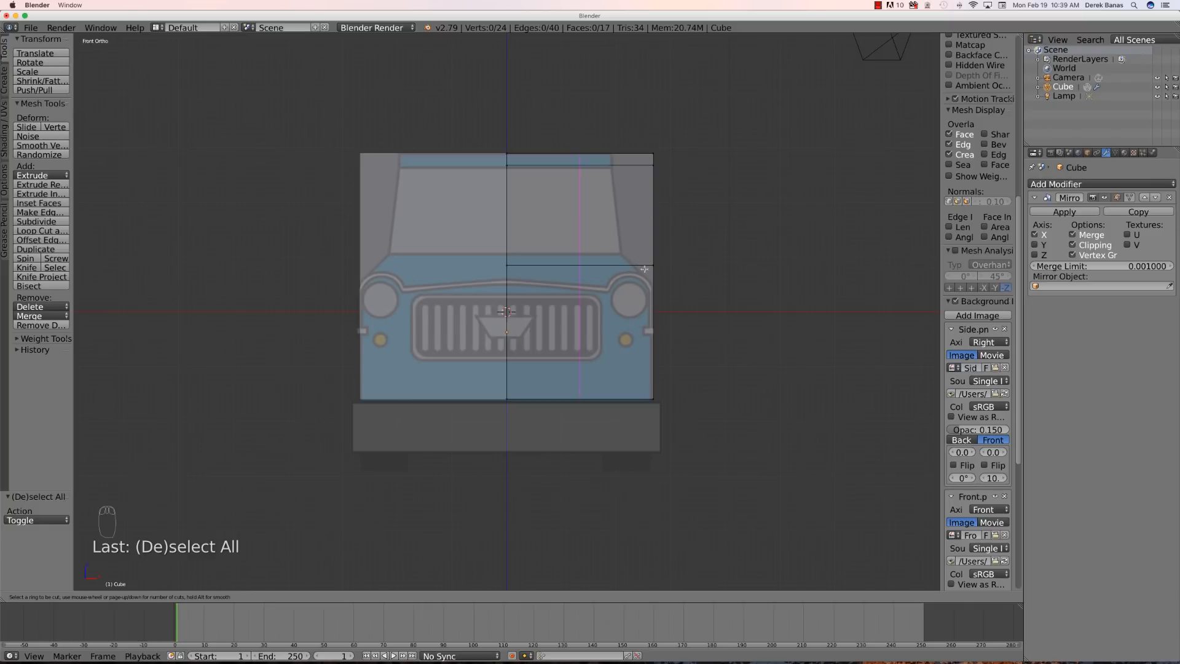
pyautogui.click(635, 224)
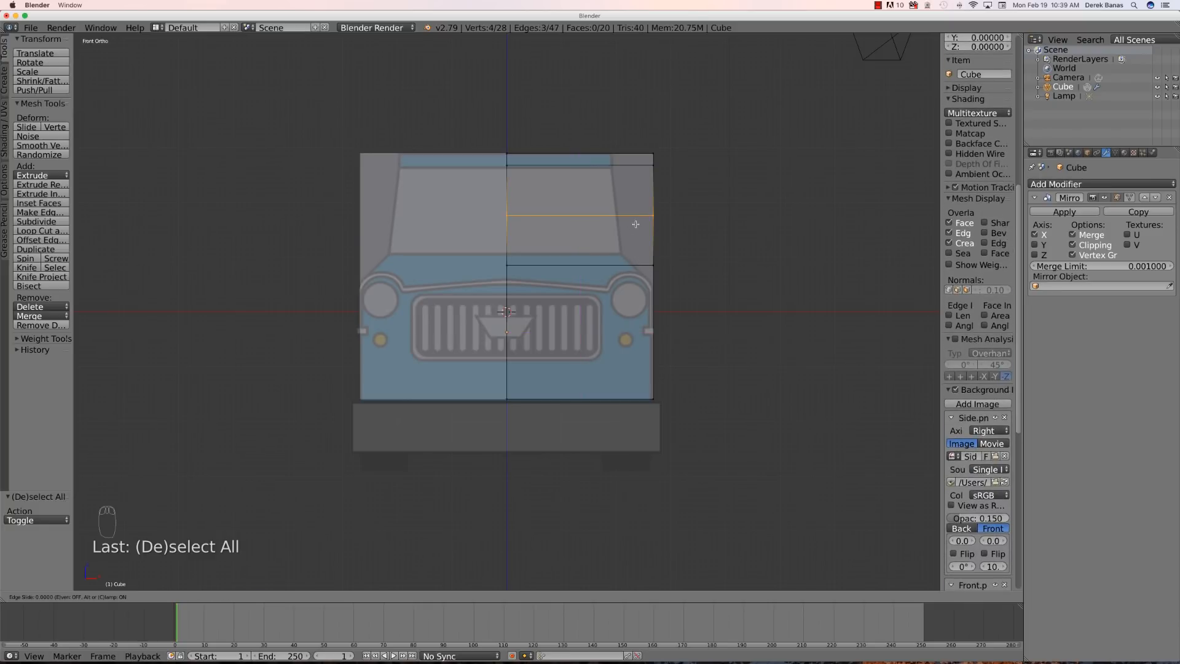
pyautogui.click(631, 262)
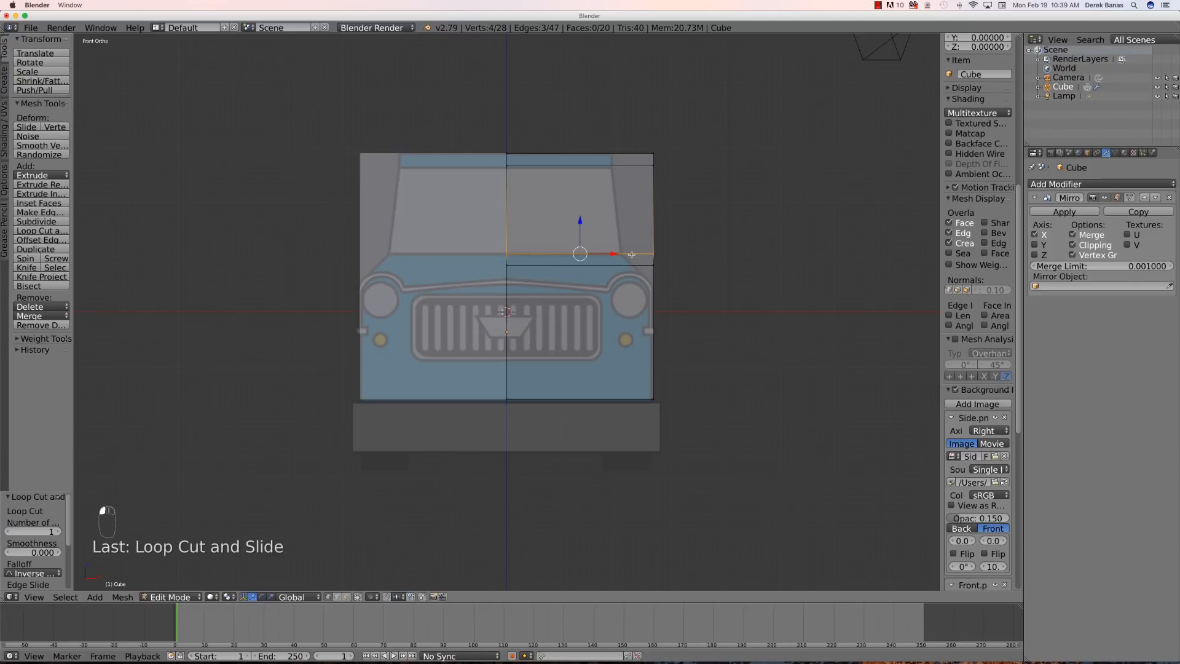
# - Add one horizontal loop cut around the lower body and slide it up to the top of the grille trim
pyautogui.press('a')
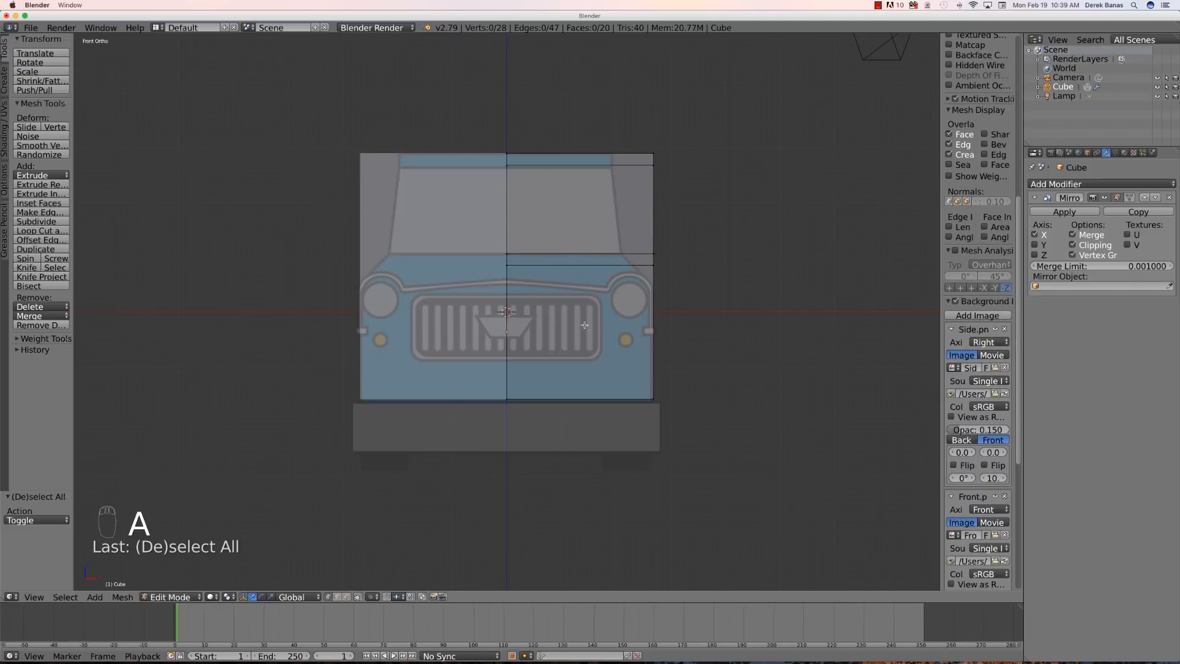
pyautogui.hotkey('ctrl', 'r')
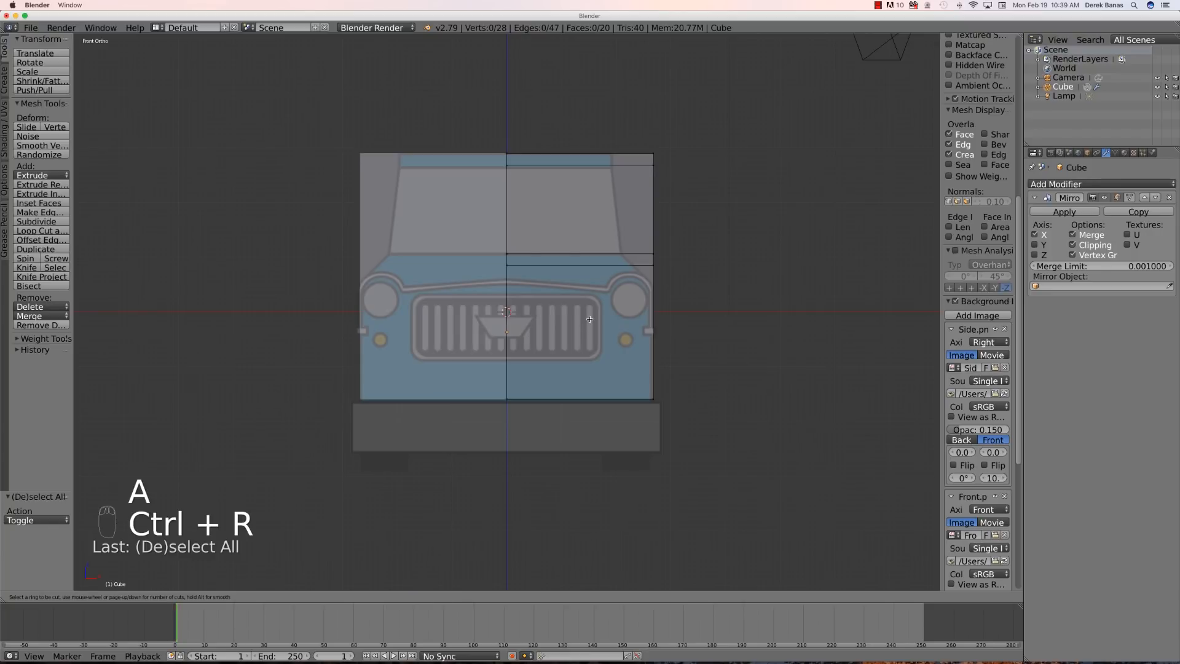
pyautogui.click(638, 285)
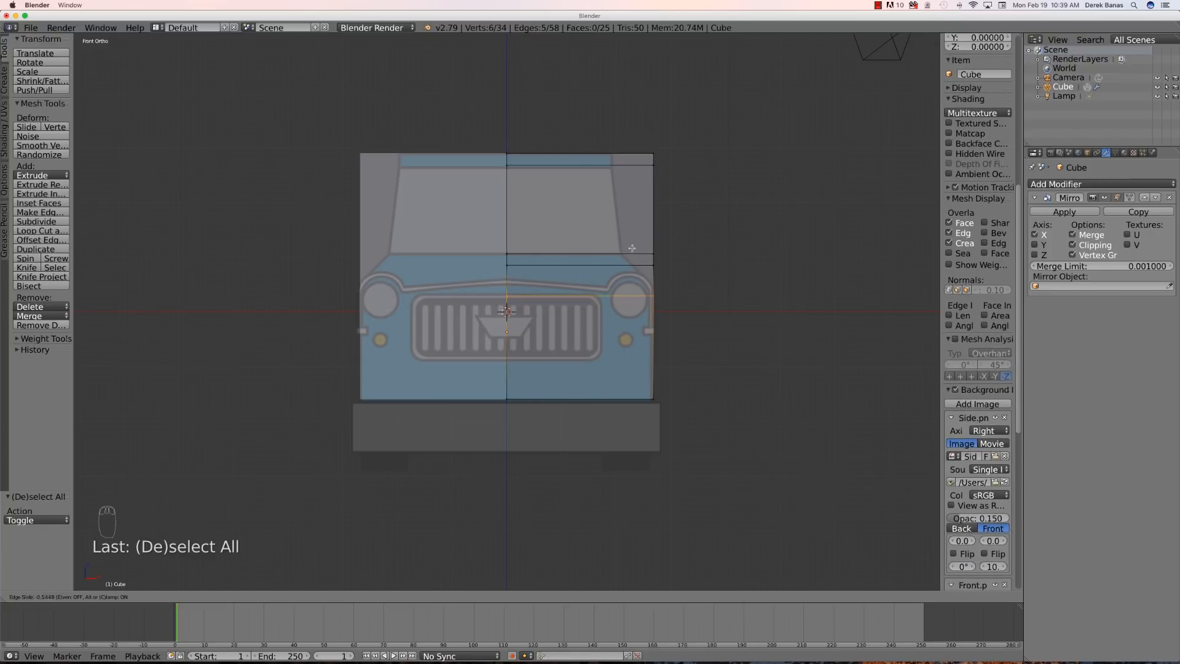
pyautogui.click(603, 248)
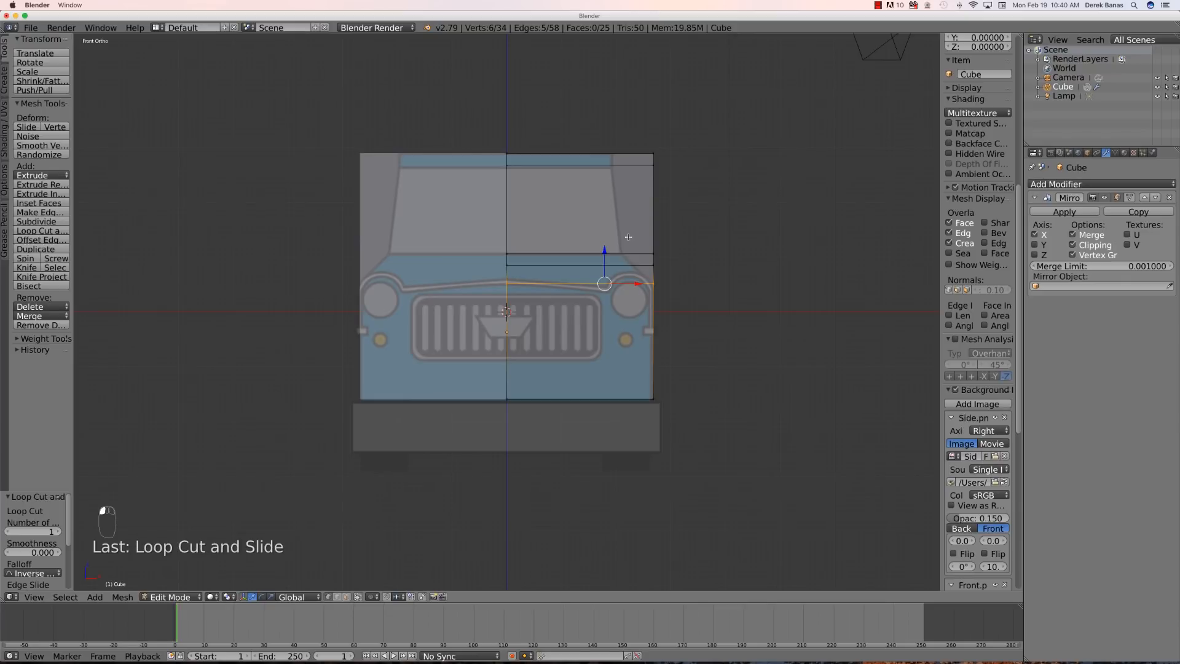
# - Move the outer roof-side vertices inward by about 0.73 along X to match the roof width in the front reference
pyautogui.press('a')
pyautogui.press('b')
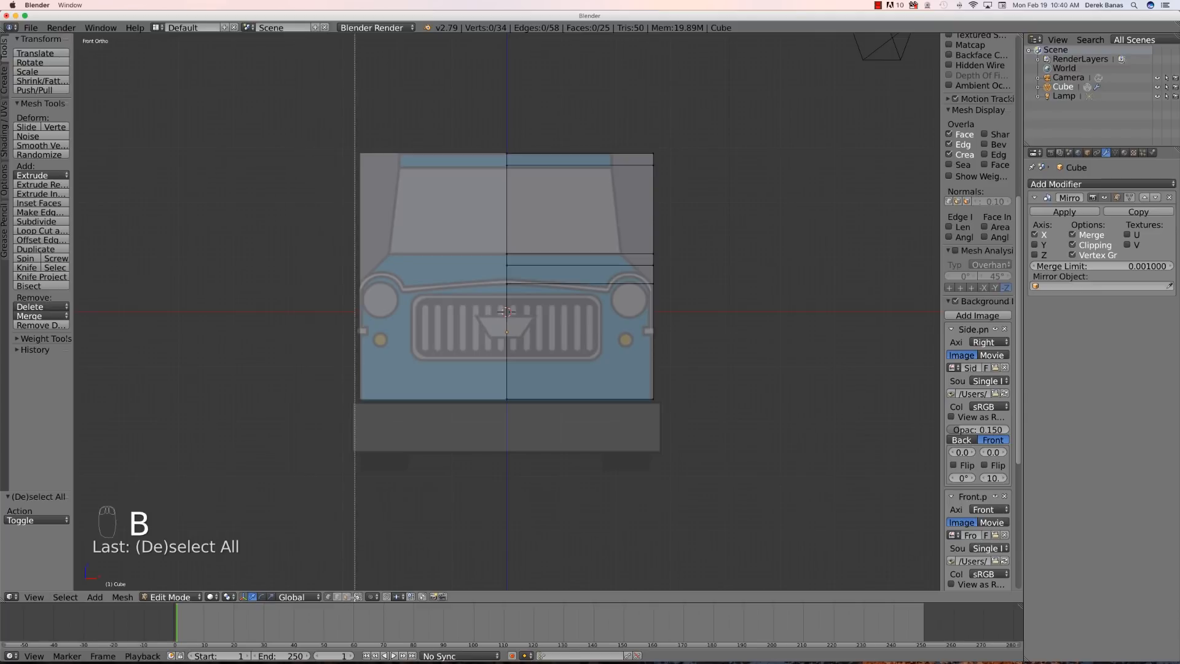
pyautogui.moveTo(680, 184); pyautogui.dragTo(643, 132)
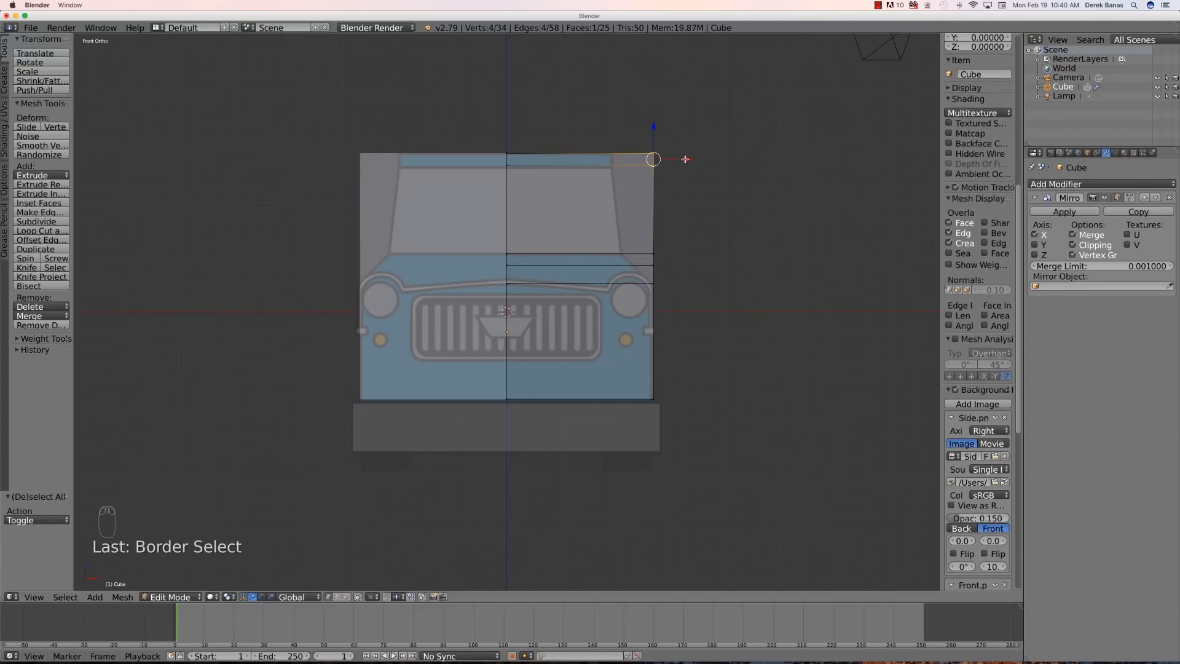
pyautogui.press('g')
pyautogui.press('x')
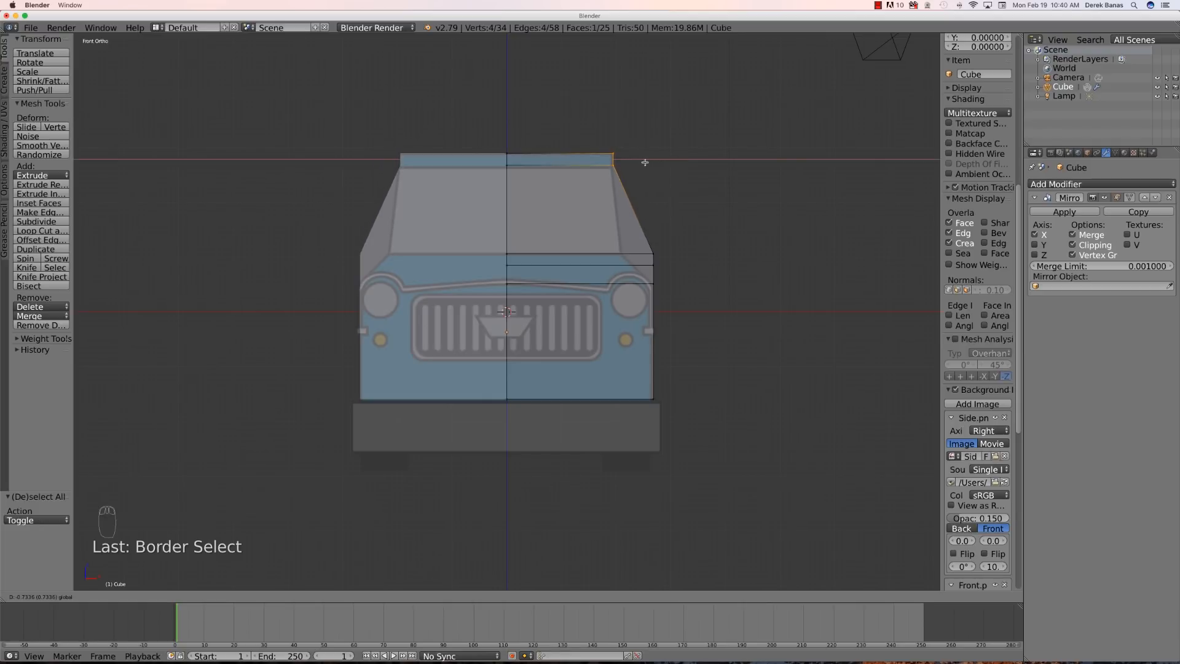
pyautogui.click(645, 161)
# - Move the outer vertices at the windshield's bottom edge inward along X to the windshield corner
pyautogui.press('a')
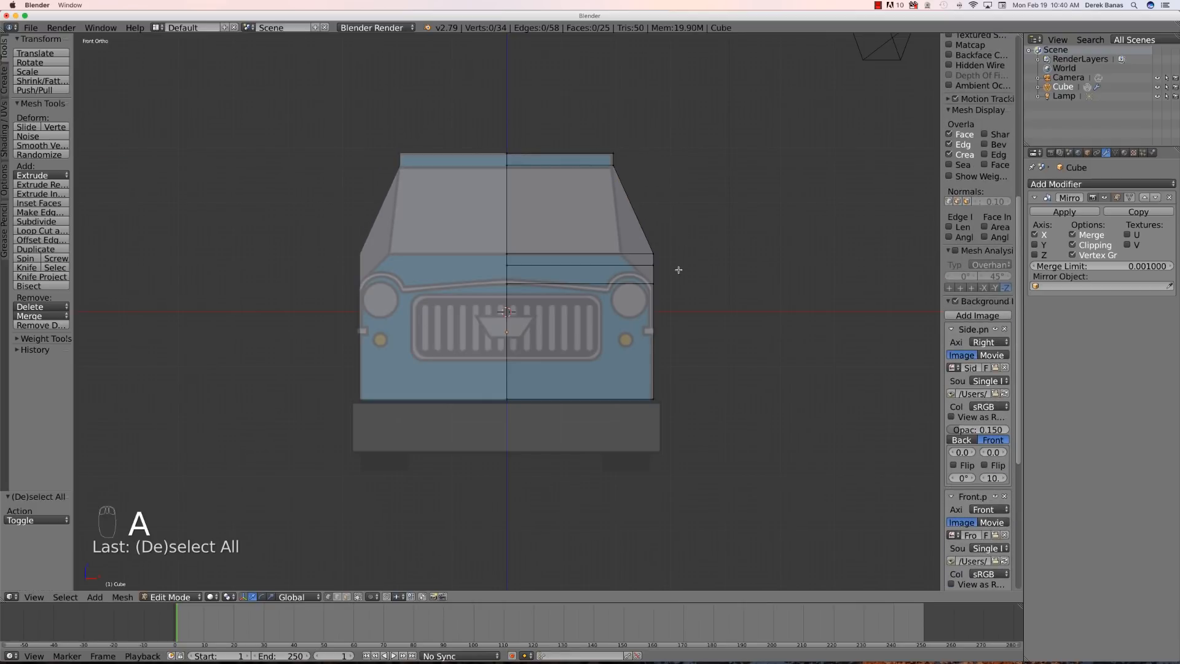
pyautogui.press('b')
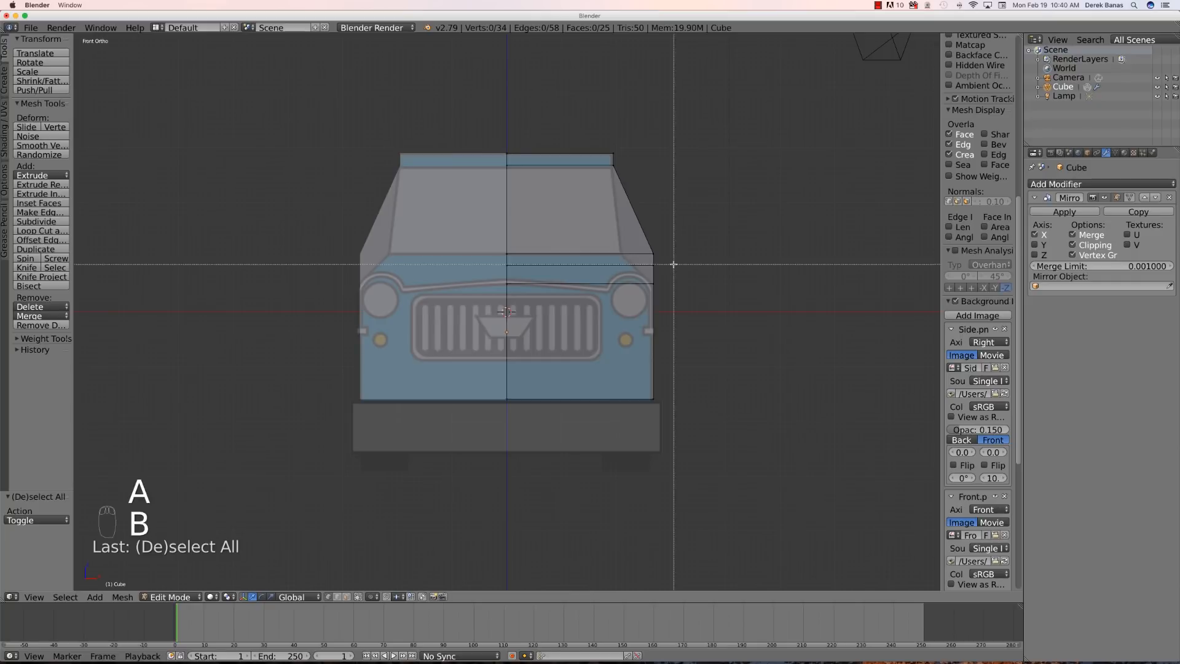
pyautogui.moveTo(666, 257)
pyautogui.mouseDown()
pyautogui.moveTo(645, 247)
pyautogui.moveTo(654, 257)
pyautogui.mouseUp()
# - Move the outer vertices just below the windshield by about -0.379 along X to follow the slope above the headlight
pyautogui.press('a')
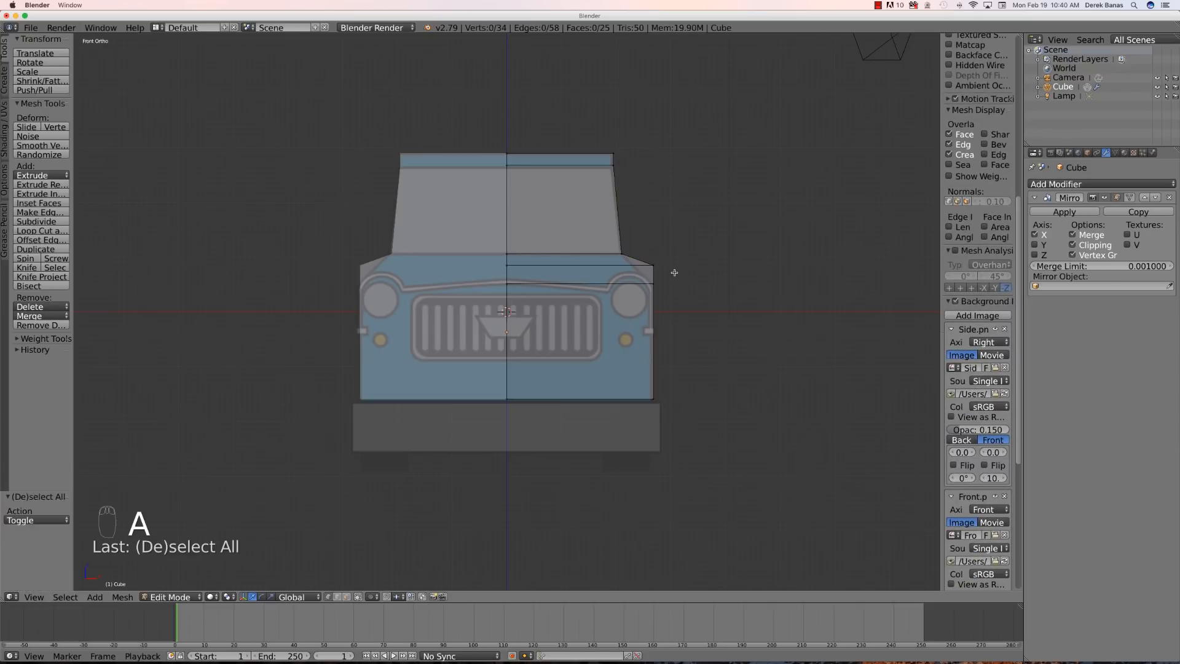
pyautogui.press('b')
pyautogui.moveTo(673, 271)
pyautogui.mouseDown()
pyautogui.moveTo(647, 253)
pyautogui.moveTo(682, 264)
pyautogui.moveTo(666, 266)
pyautogui.mouseUp()
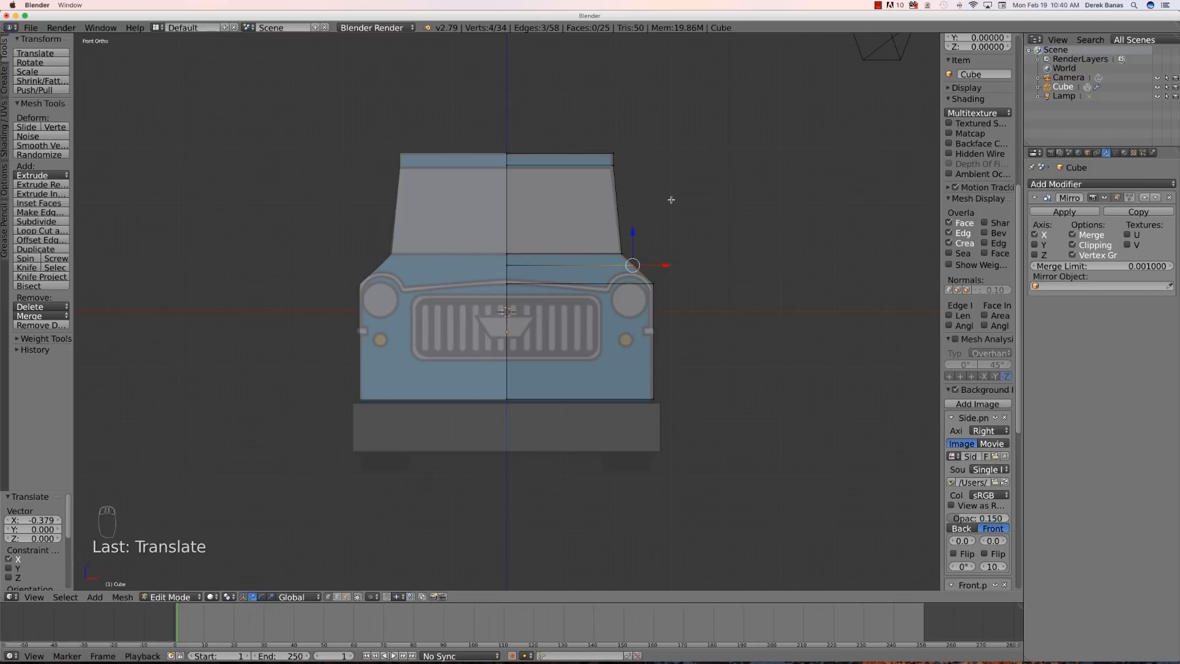
# - In the right view, move the front roof vertices back by about 1.046 along Y to the top of the windshield
pyautogui.press('a')
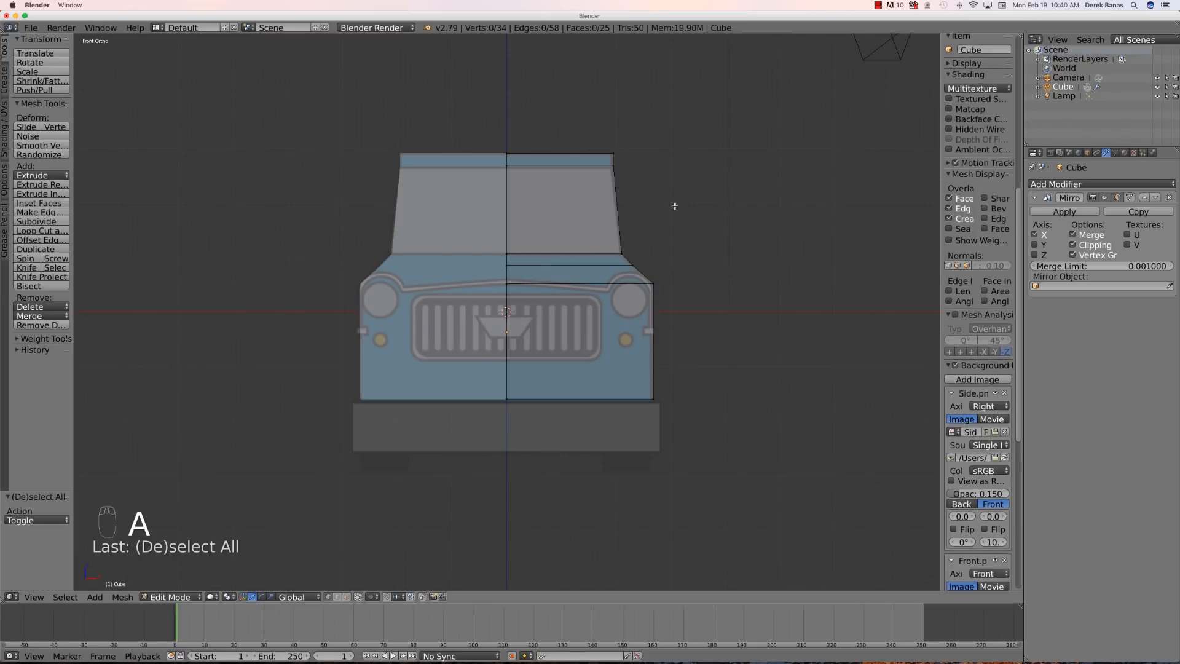
pyautogui.press('KP_3')
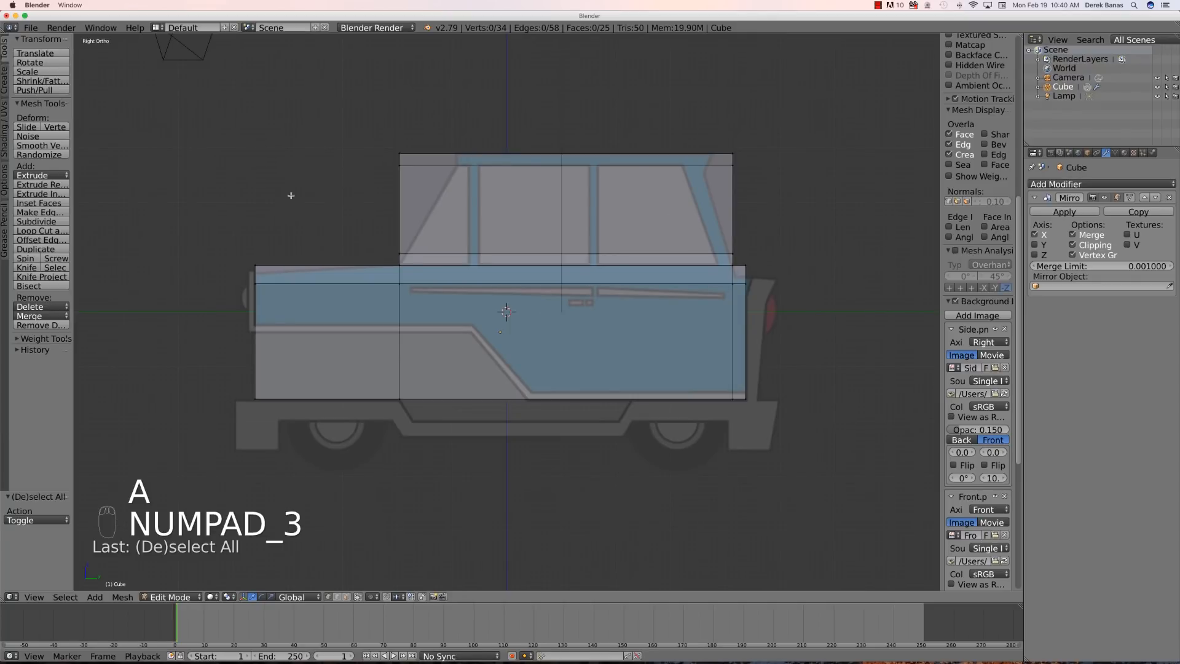
pyautogui.press('b')
pyautogui.moveTo(380, 136); pyautogui.dragTo(488, 160)
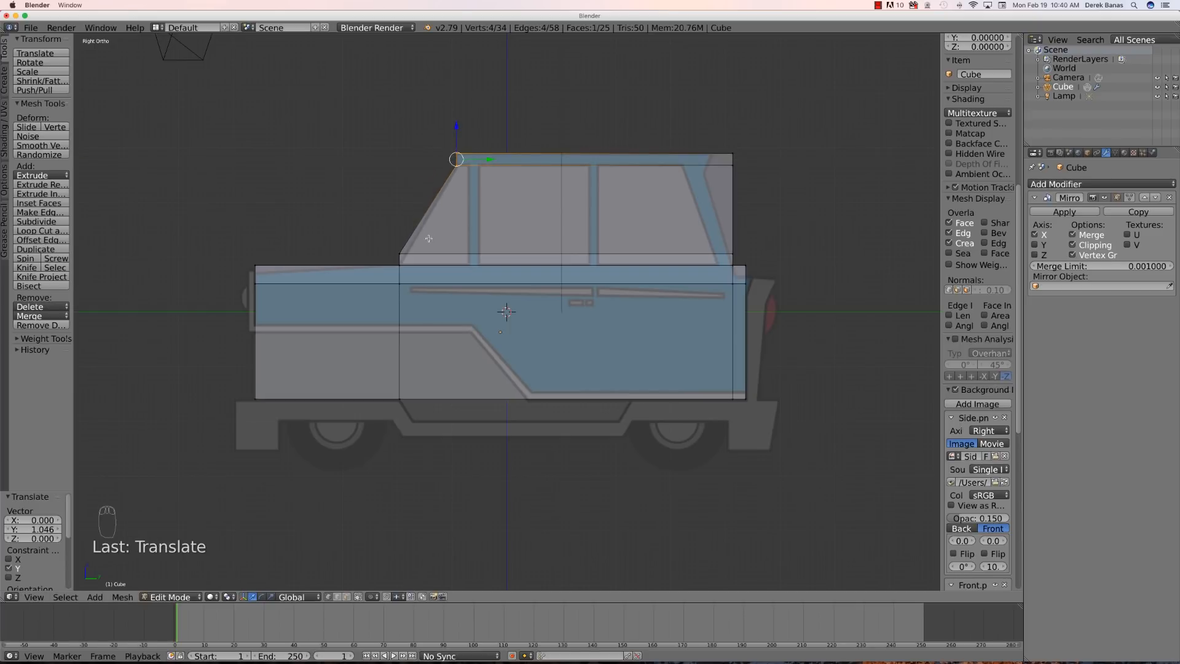
# - Move the cabin's front vertices near the windshield base by about 0.152 along Y to match the windshield slope
pyautogui.press('a')
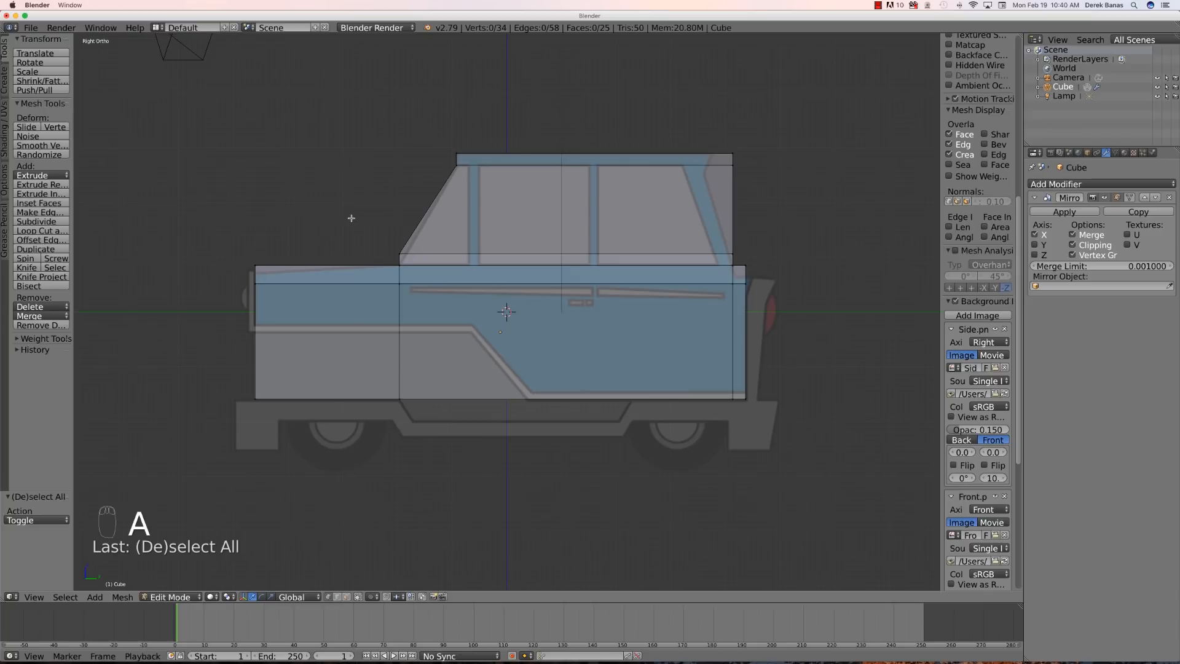
pyautogui.press('b')
pyautogui.moveTo(398, 252); pyautogui.dragTo(406, 260)
pyautogui.press('g')
pyautogui.press('y')
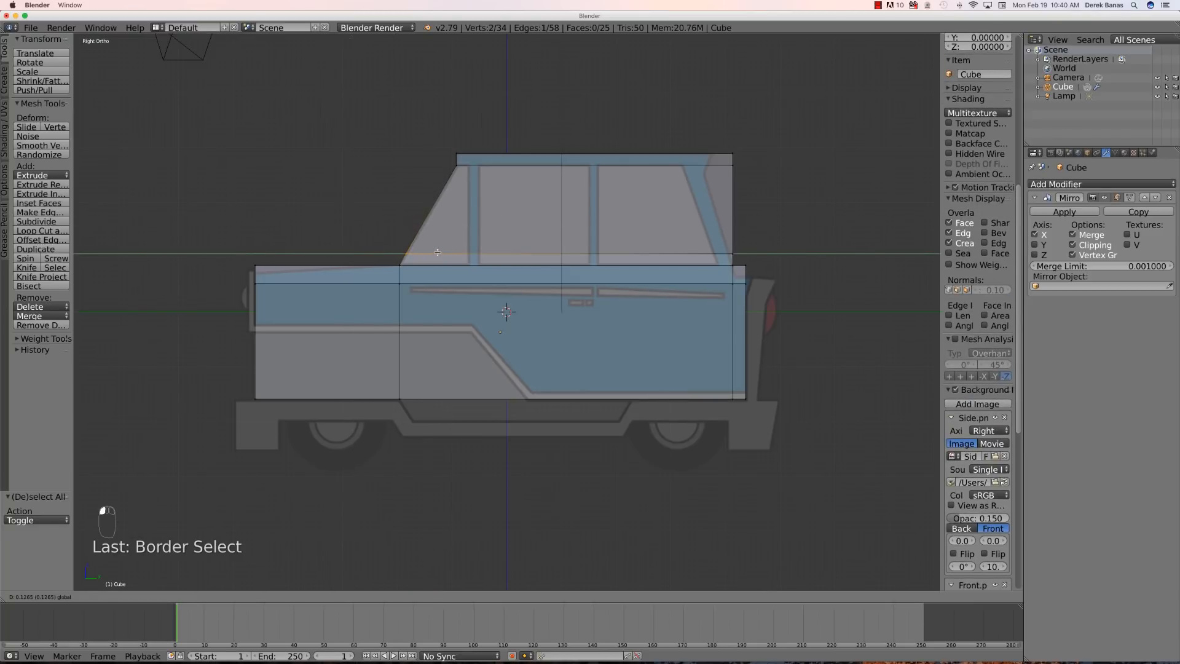
pyautogui.click(438, 252)
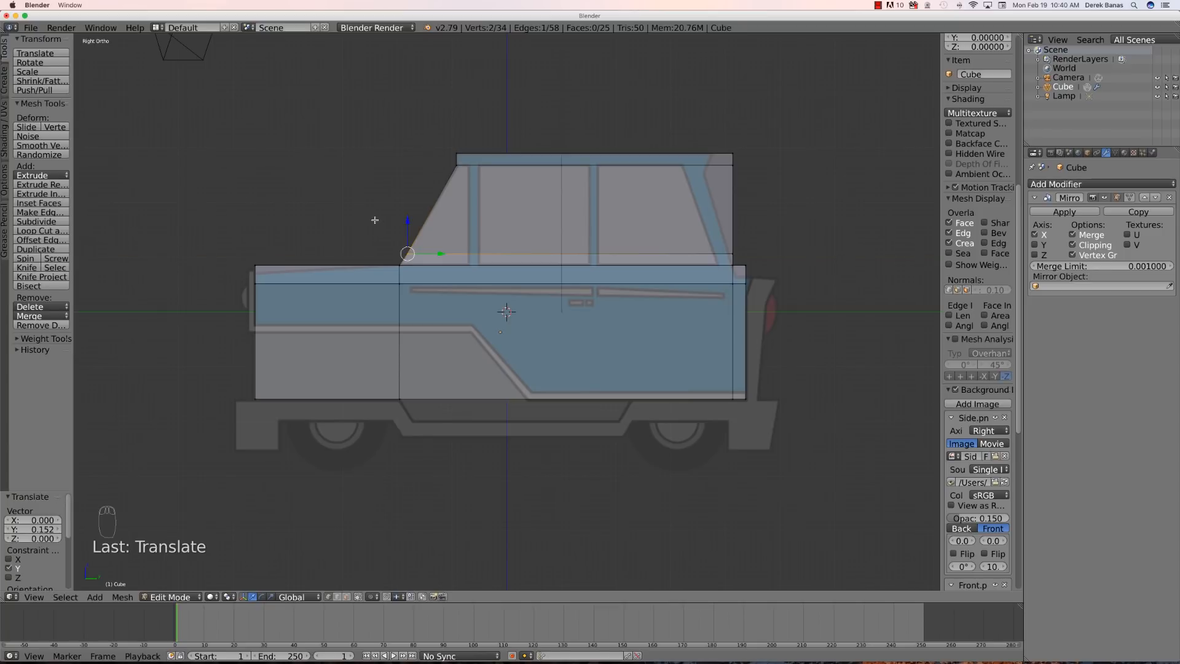
# - Move the rear roof vertices forward along Y to the rear end of the roof in the side reference
pyautogui.press('a')
pyautogui.press('b')
pyautogui.moveTo(726, 181); pyautogui.dragTo(758, 147)
pyautogui.moveTo(760, 161); pyautogui.dragTo(759, 161)
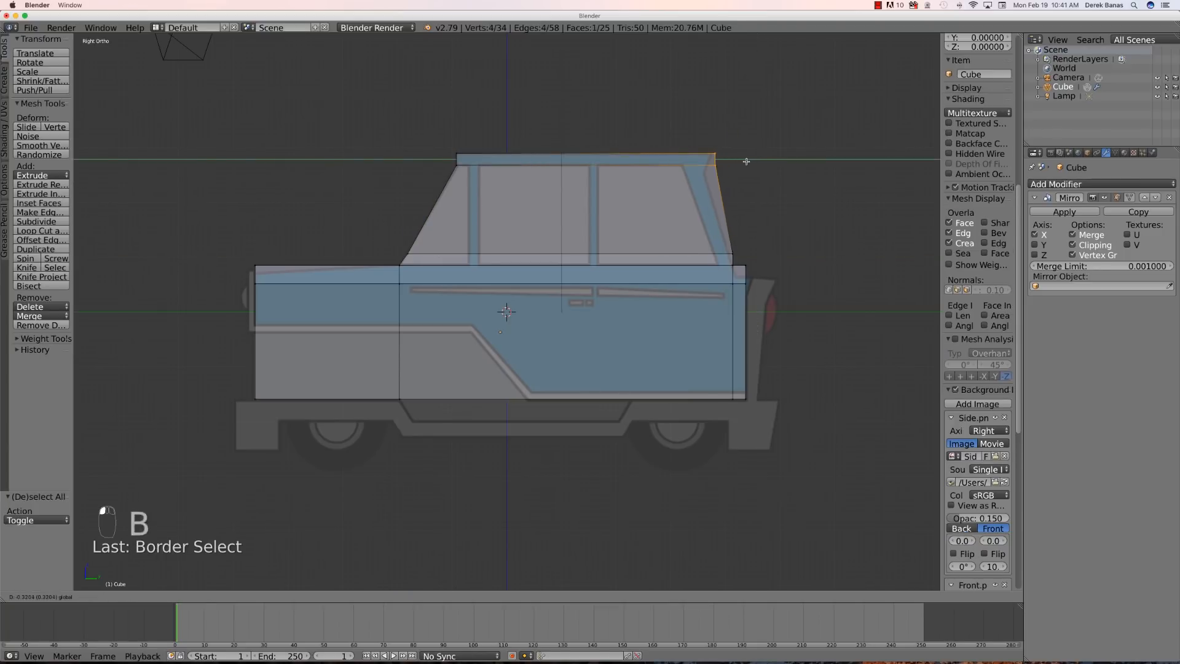
pyautogui.click(739, 161)
# - Move the lower pair of rear roof vertices by about -0.118 along Y to form the overhang above the rear window
pyautogui.press('a')
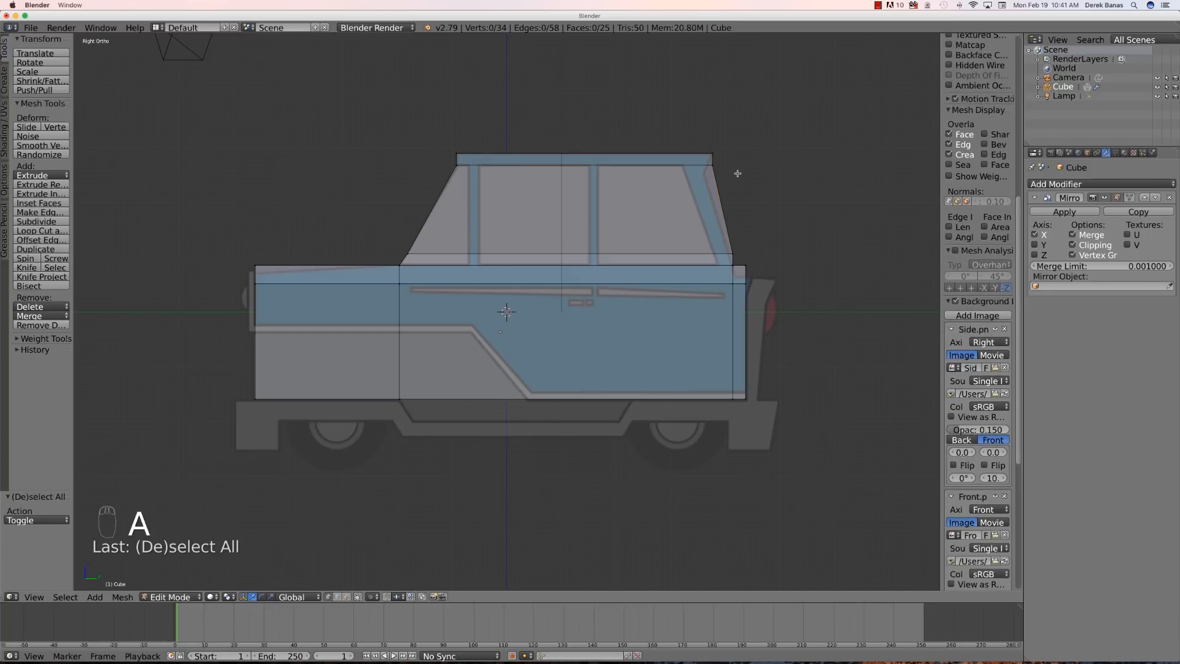
pyautogui.press('b')
pyautogui.moveTo(701, 154); pyautogui.dragTo(741, 167)
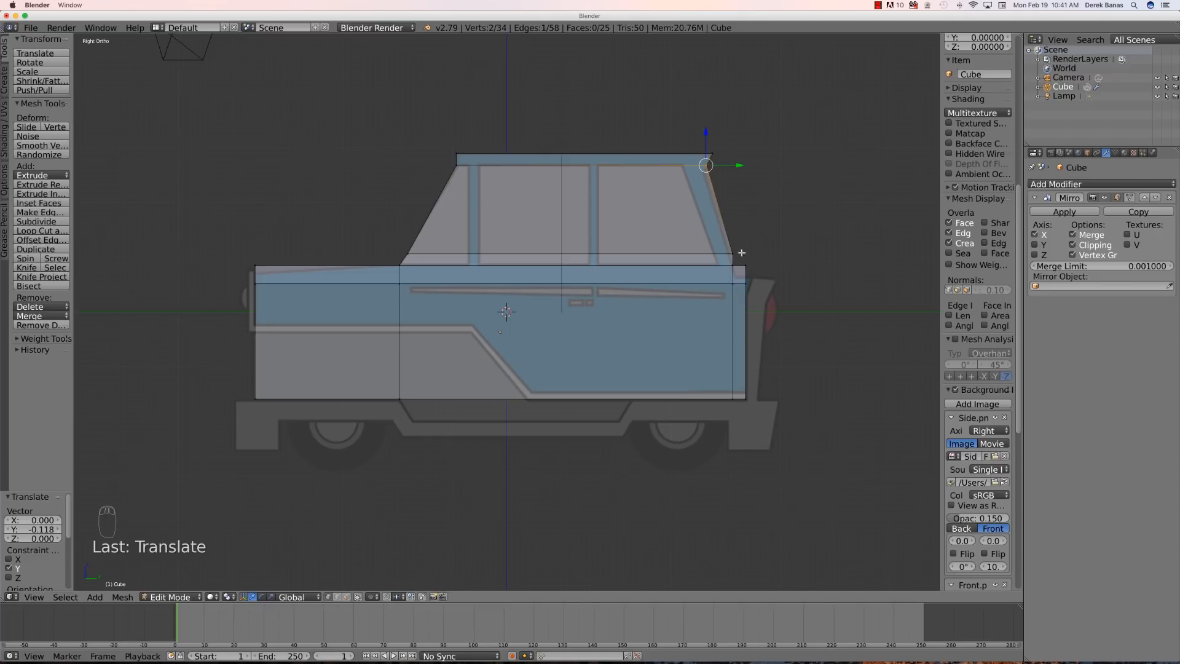
# - Move the rear cabin vertices at the base of the rear window by about -0.076 along Y to follow the side reference
pyautogui.press('a')
pyautogui.press('b')
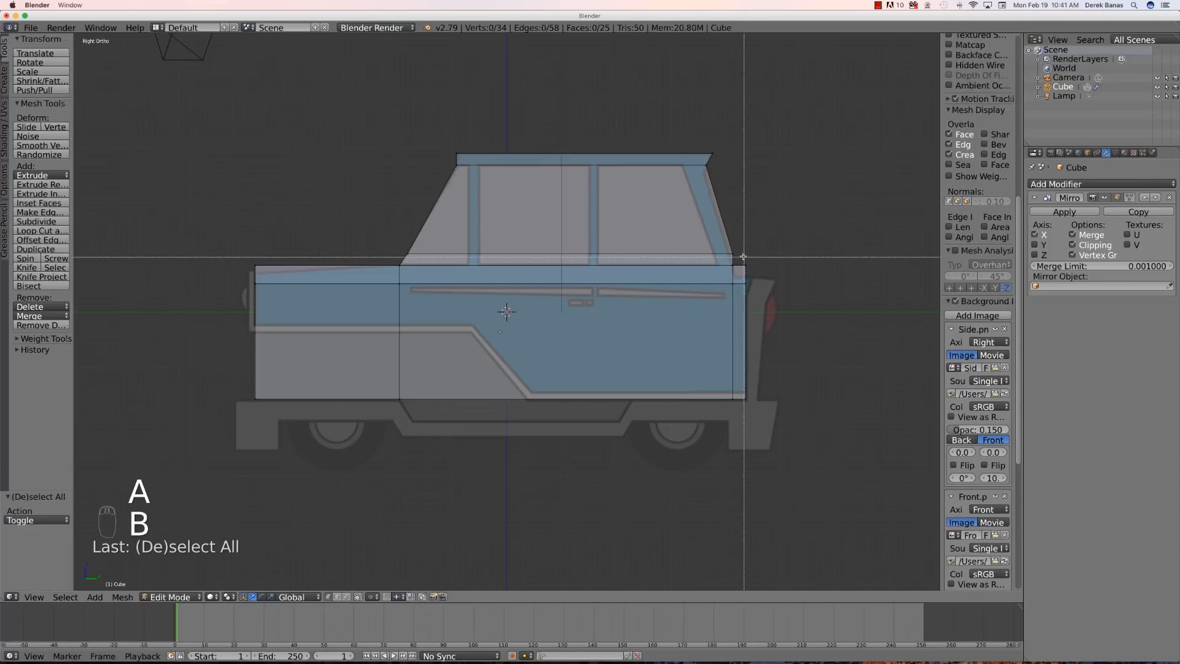
pyautogui.moveTo(744, 255)
pyautogui.mouseDown()
pyautogui.moveTo(727, 242)
pyautogui.moveTo(761, 253)
pyautogui.mouseUp()
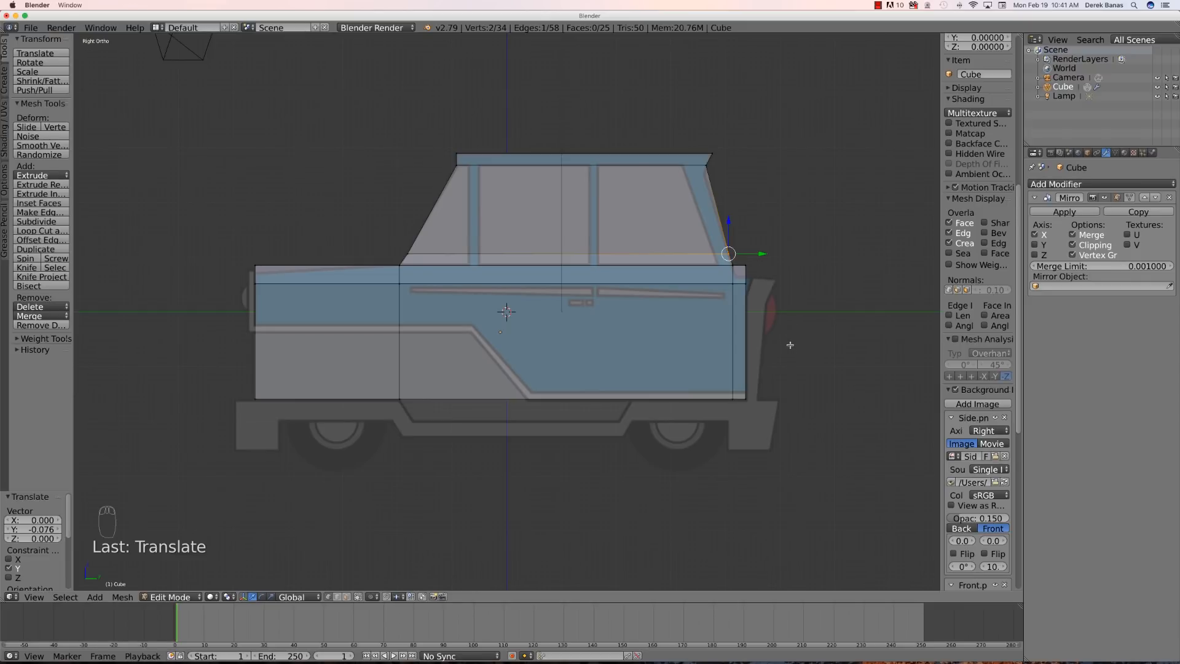
pyautogui.press('a')
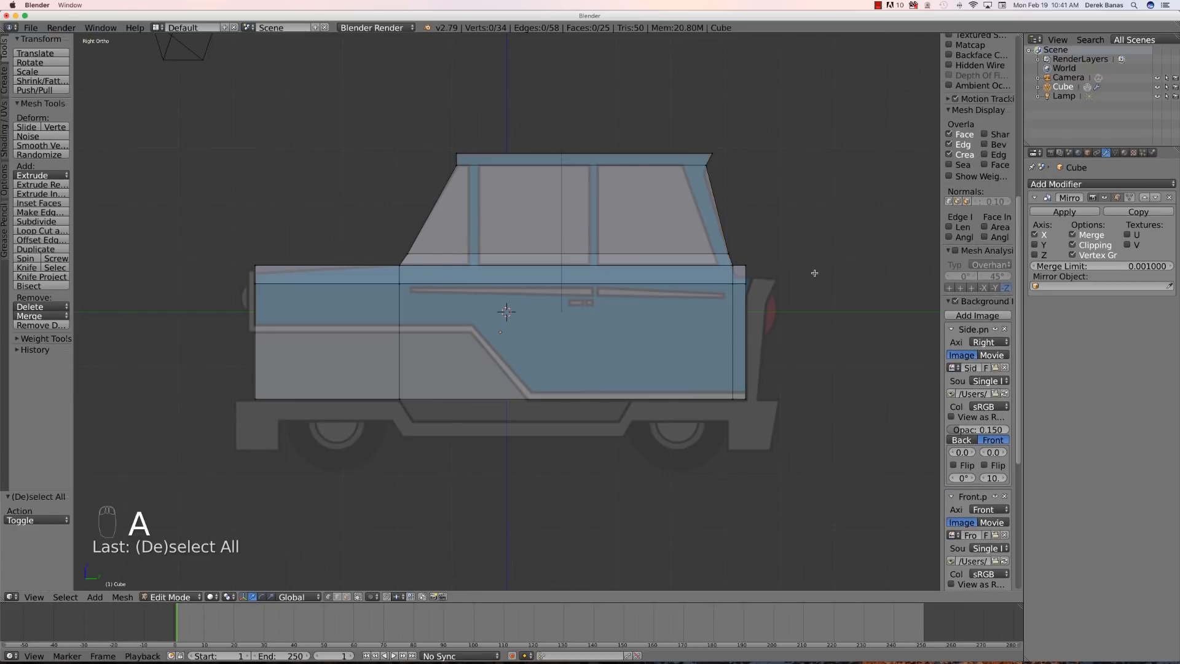
# - In the right view, move the upper rear body vertices below the rear window by about -0.169 along Y
pyautogui.press('ctrl+KP_1')
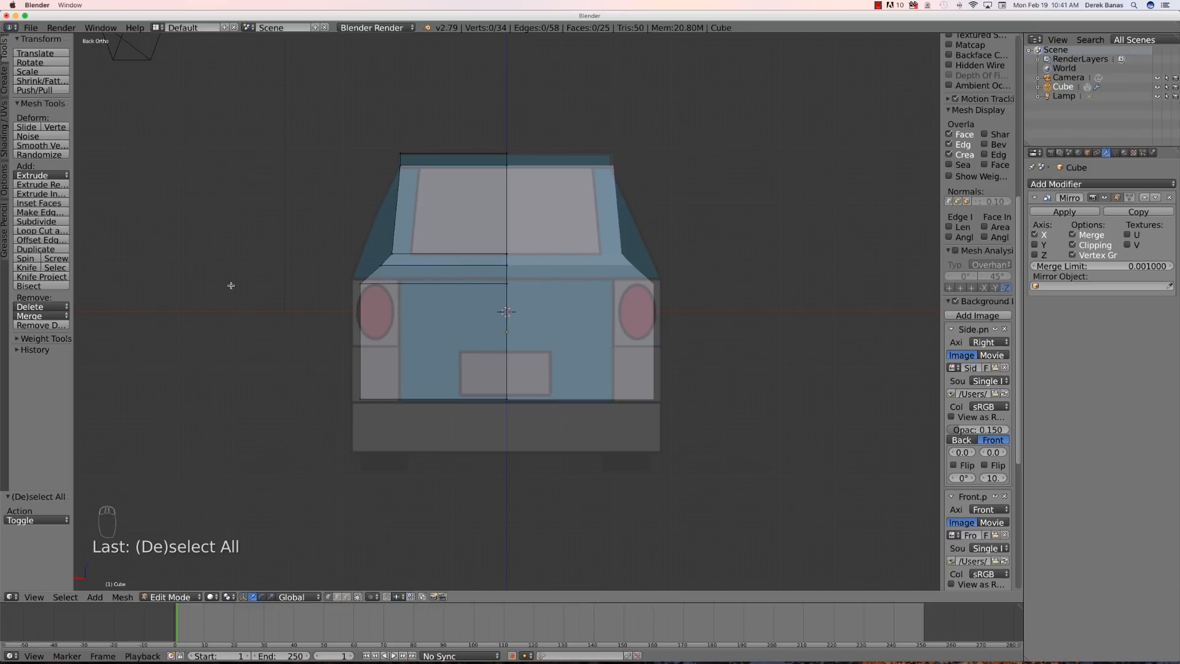
pyautogui.press('KP_3')
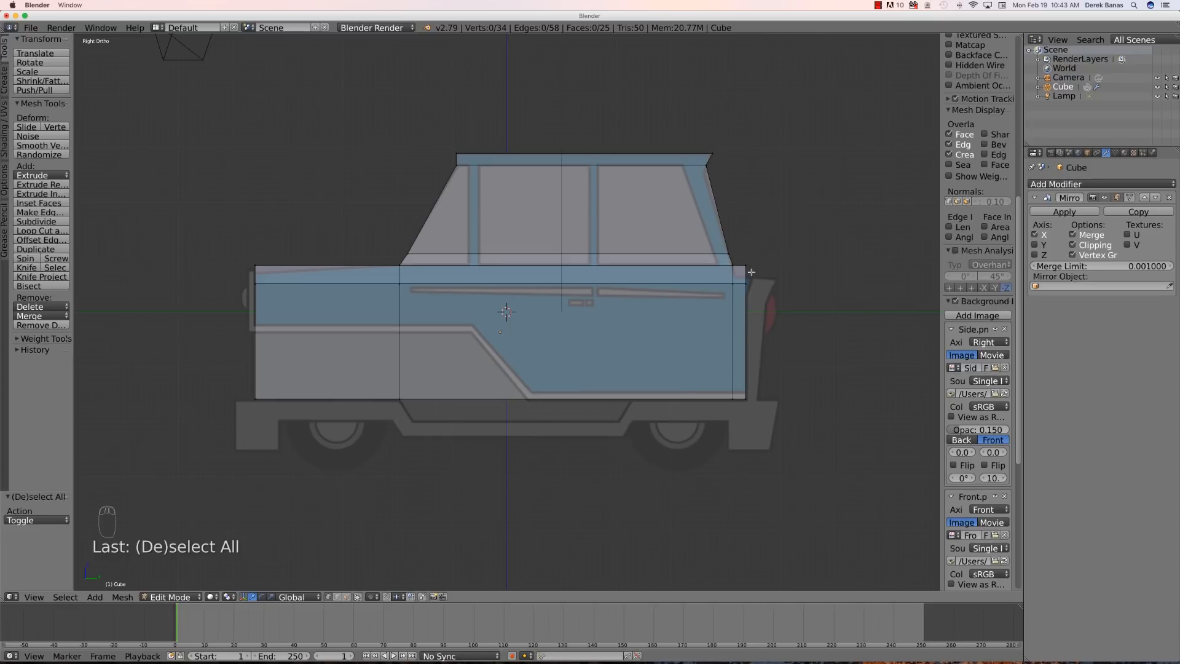
pyautogui.press('b')
pyautogui.moveTo(756, 273)
pyautogui.mouseDown()
pyautogui.moveTo(732, 247)
pyautogui.moveTo(745, 236)
pyautogui.moveTo(770, 274)
pyautogui.mouseUp()
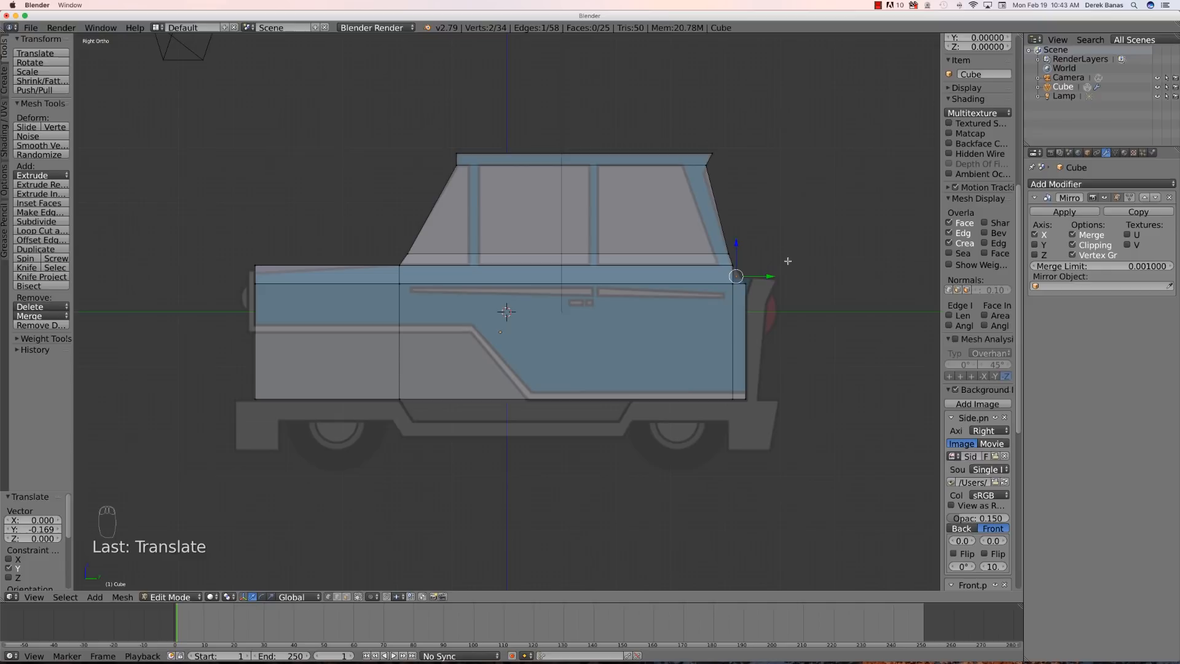
pyautogui.moveTo(770, 275); pyautogui.dragTo(773, 274)
pyautogui.press('a')
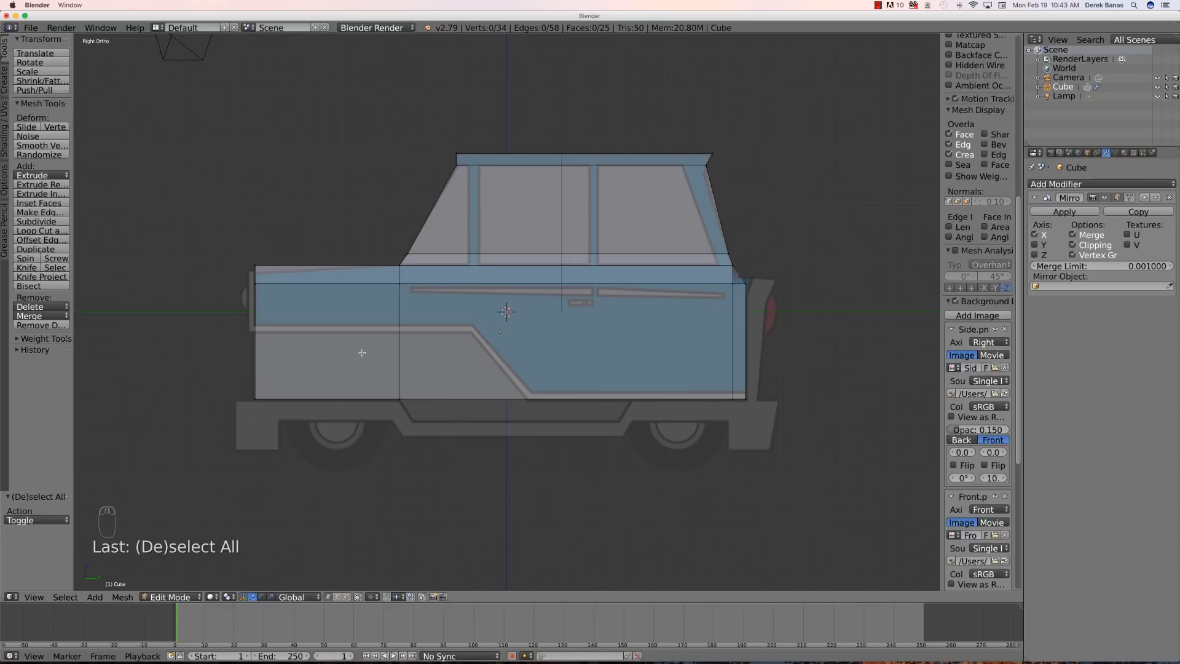
# - Extrude the lower rear face of the body and move it back by about 0.118 along Y in the right view
pyautogui.moveTo(823, 324); pyautogui.dragTo(700, 370, button='middle')
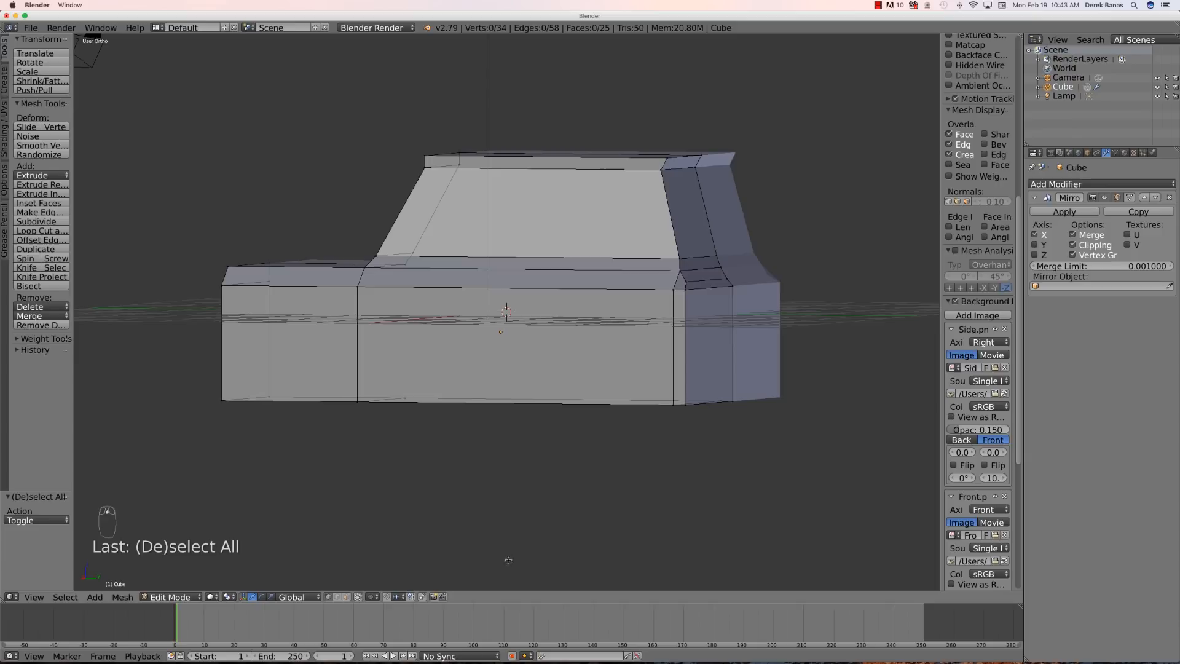
pyautogui.click(348, 600)
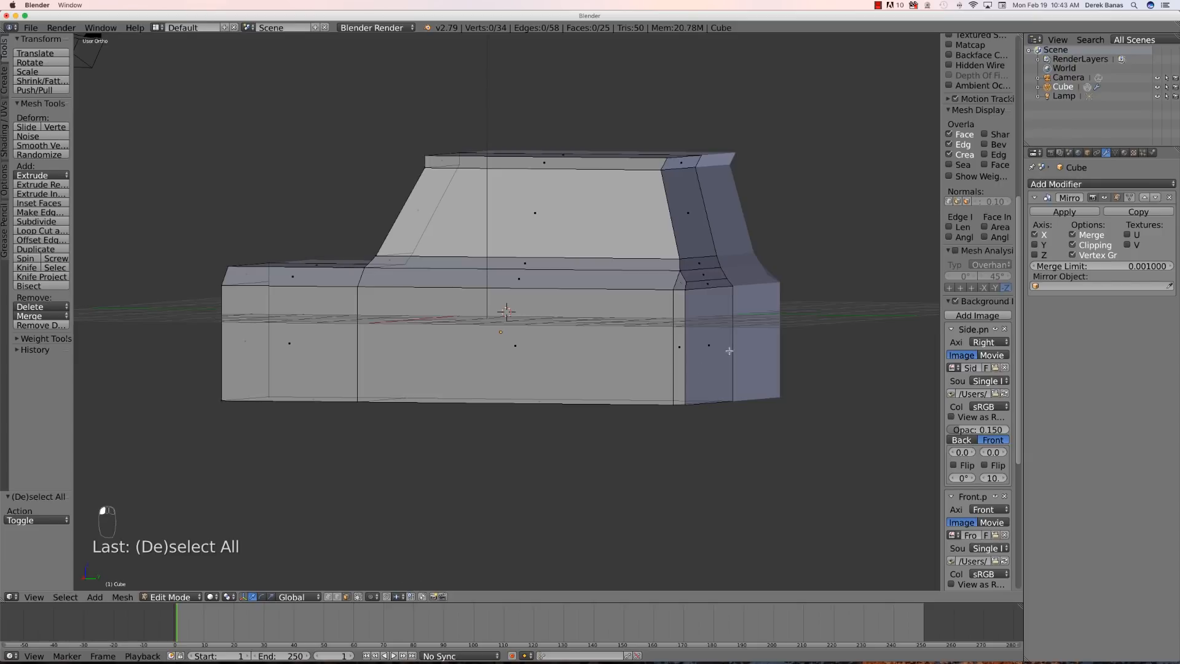
pyautogui.rightClick(698, 368)
pyautogui.press('e')
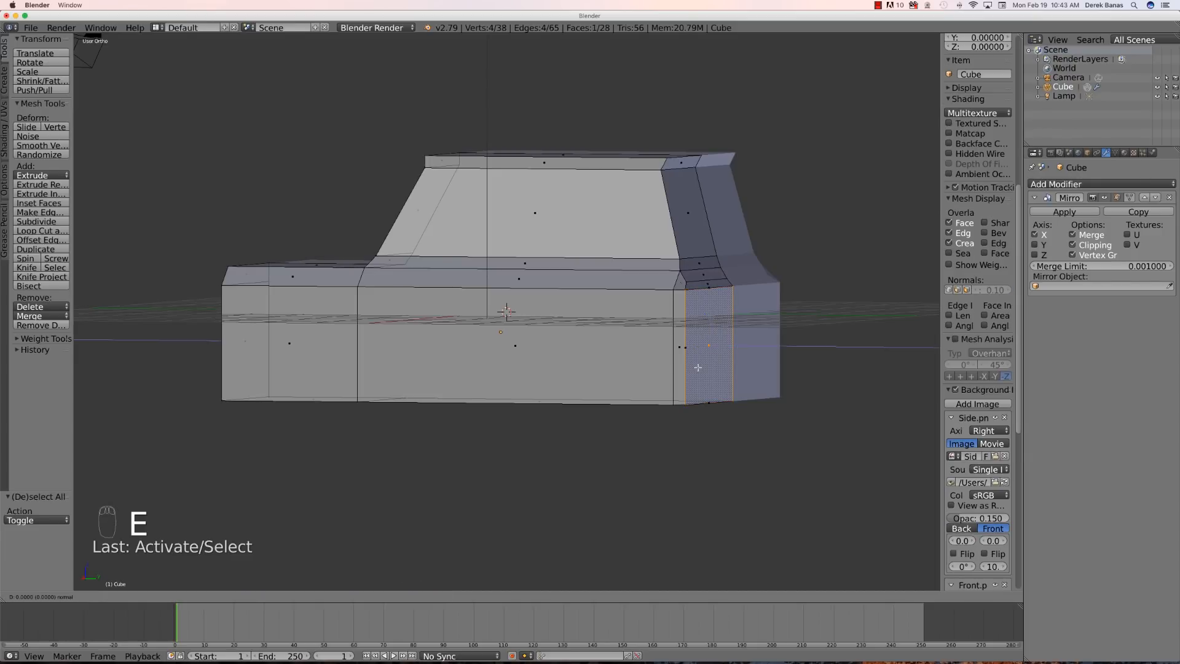
pyautogui.rightClick(698, 368)
pyautogui.press('KP_3')
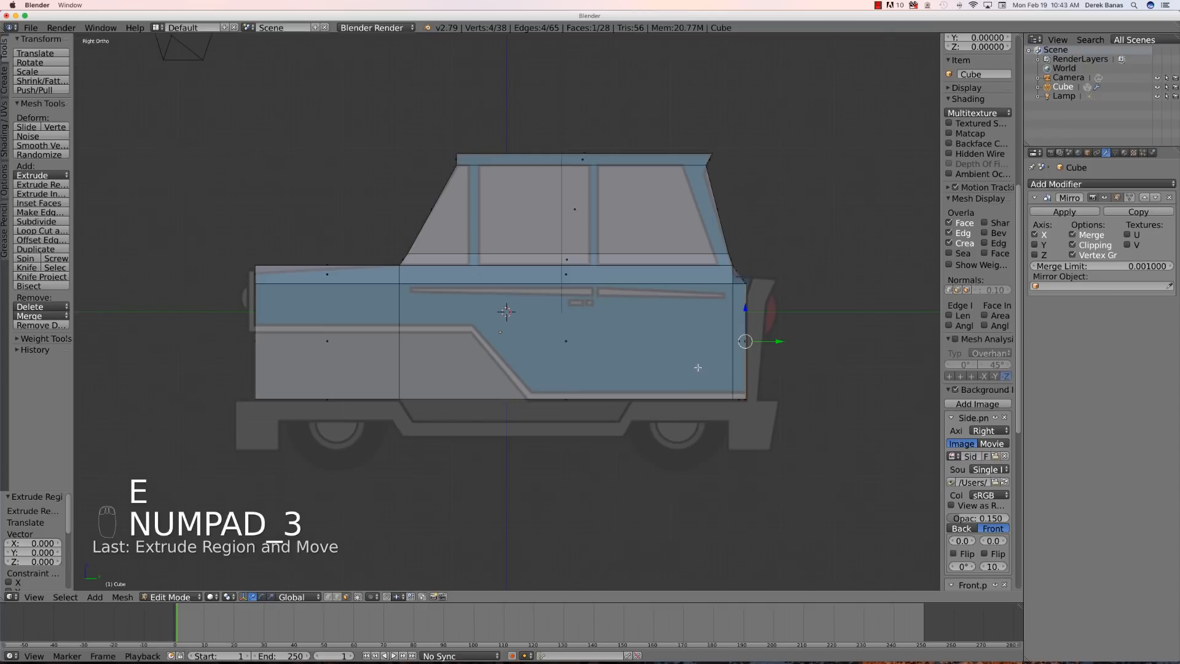
pyautogui.moveTo(779, 342); pyautogui.dragTo(785, 343)
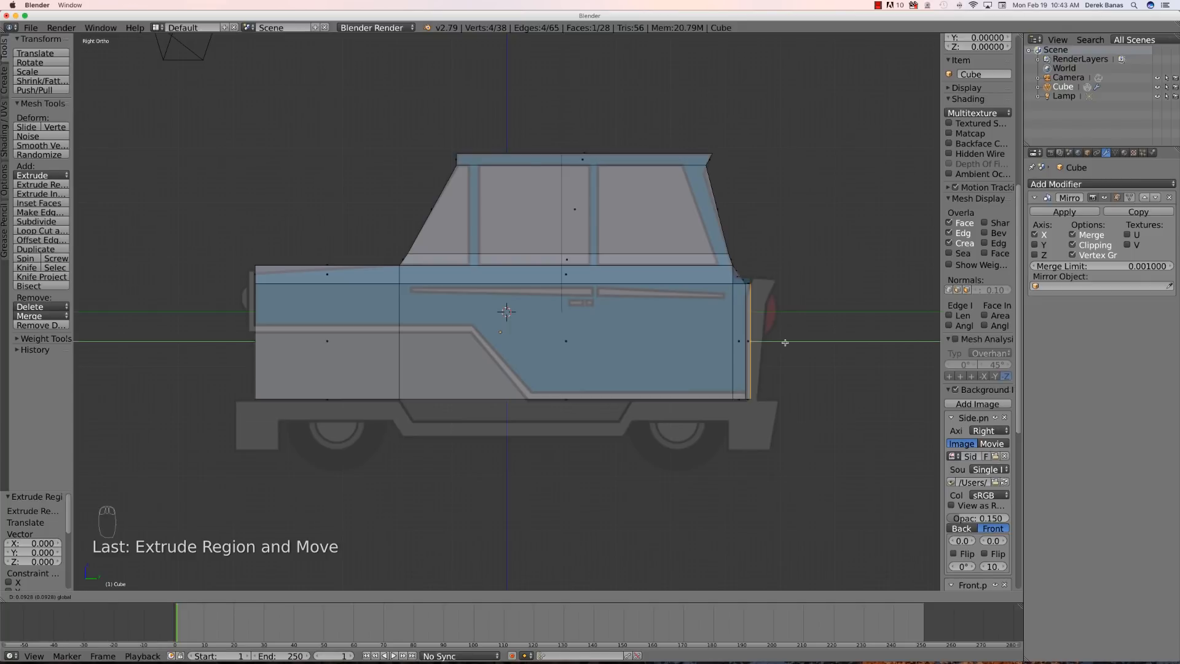
pyautogui.moveTo(785, 342)
pyautogui.mouseDown()
pyautogui.moveTo(799, 342)
pyautogui.moveTo(786, 342)
pyautogui.mouseUp()
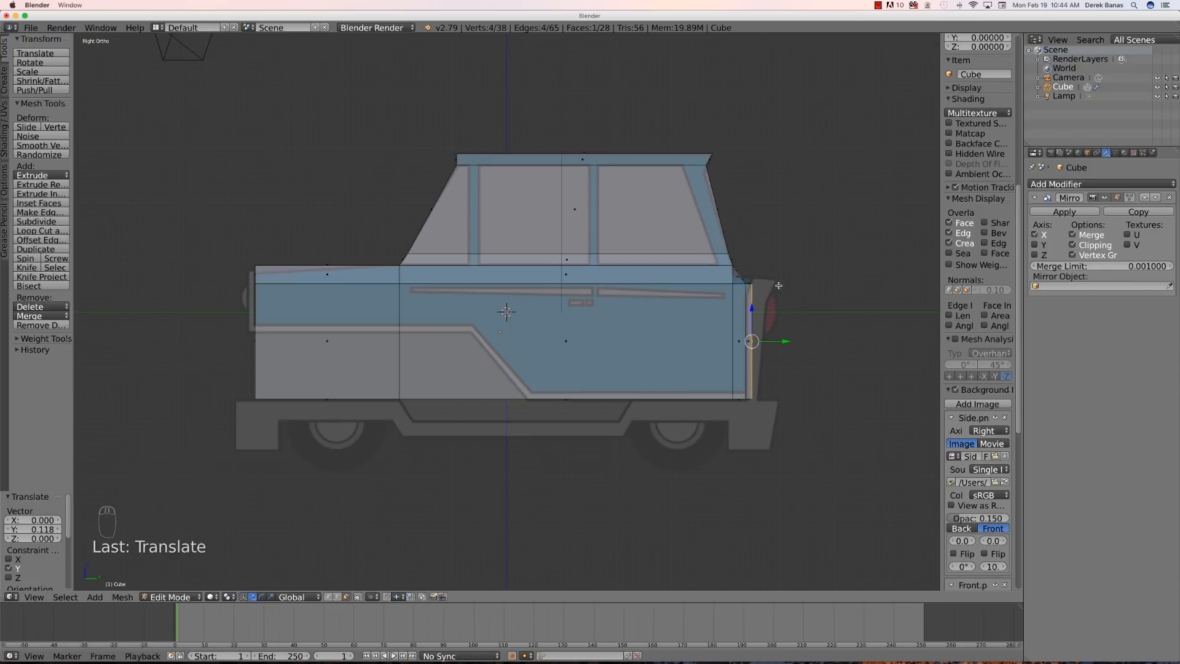
# - Raise the top vertices of the extruded rear face by about 0.118 along Z to the tail height in the side reference
pyautogui.press('a')
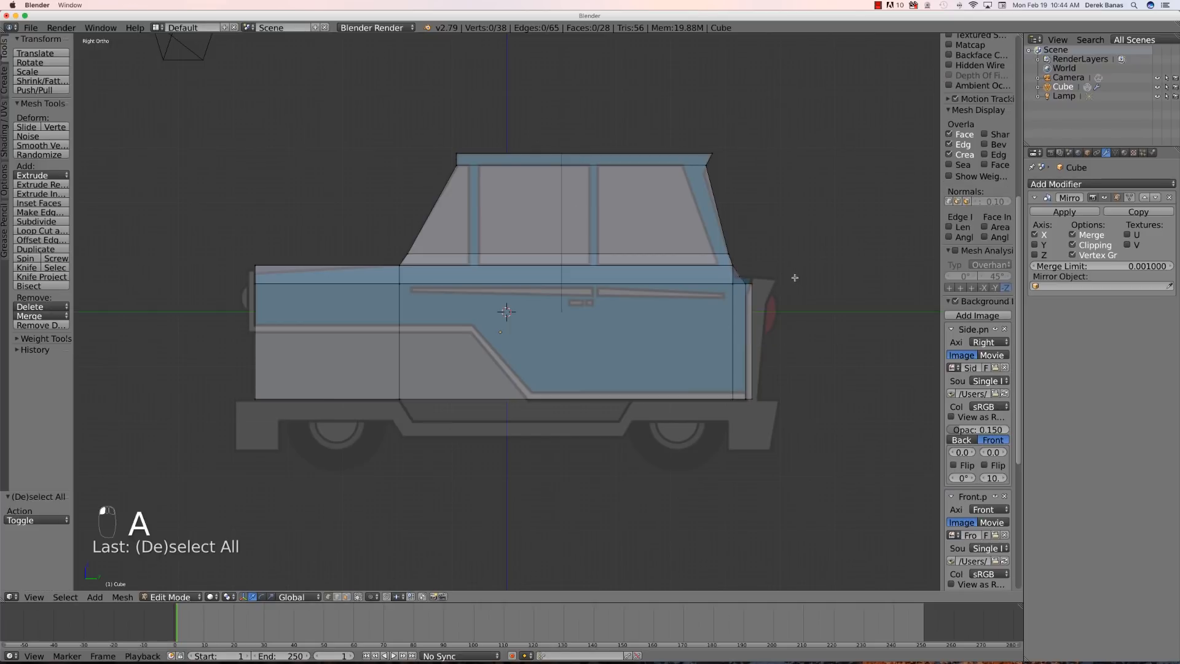
pyautogui.press('b')
pyautogui.moveTo(762, 296); pyautogui.dragTo(750, 274)
pyautogui.press('g')
pyautogui.press('z')
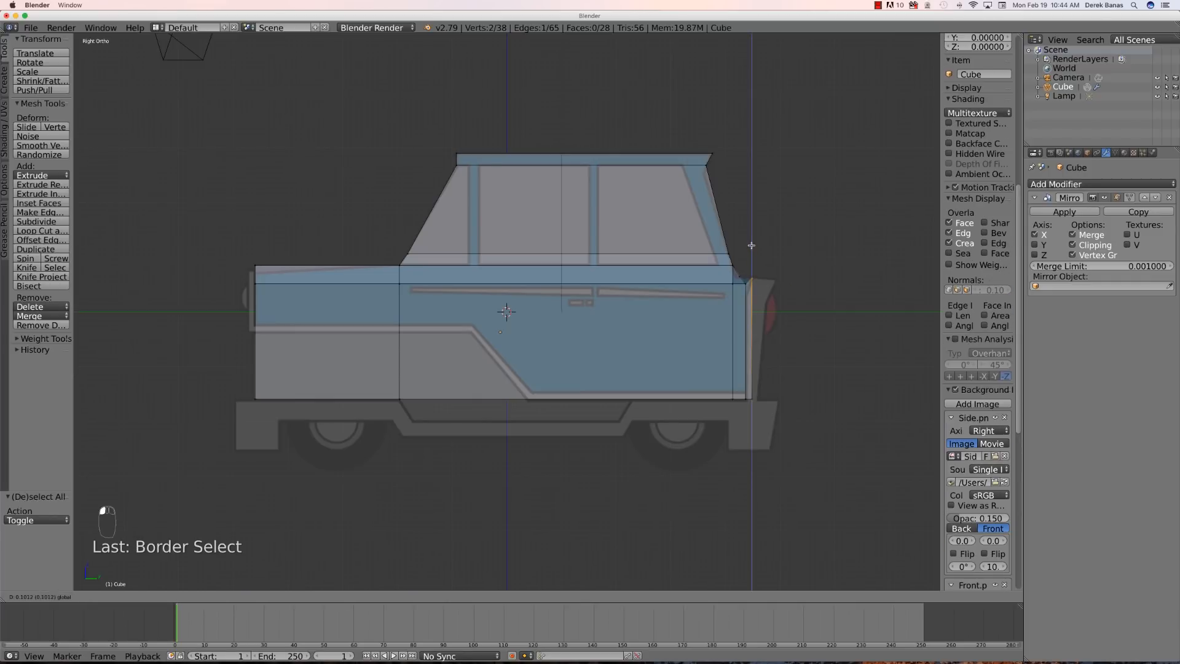
pyautogui.click(751, 246)
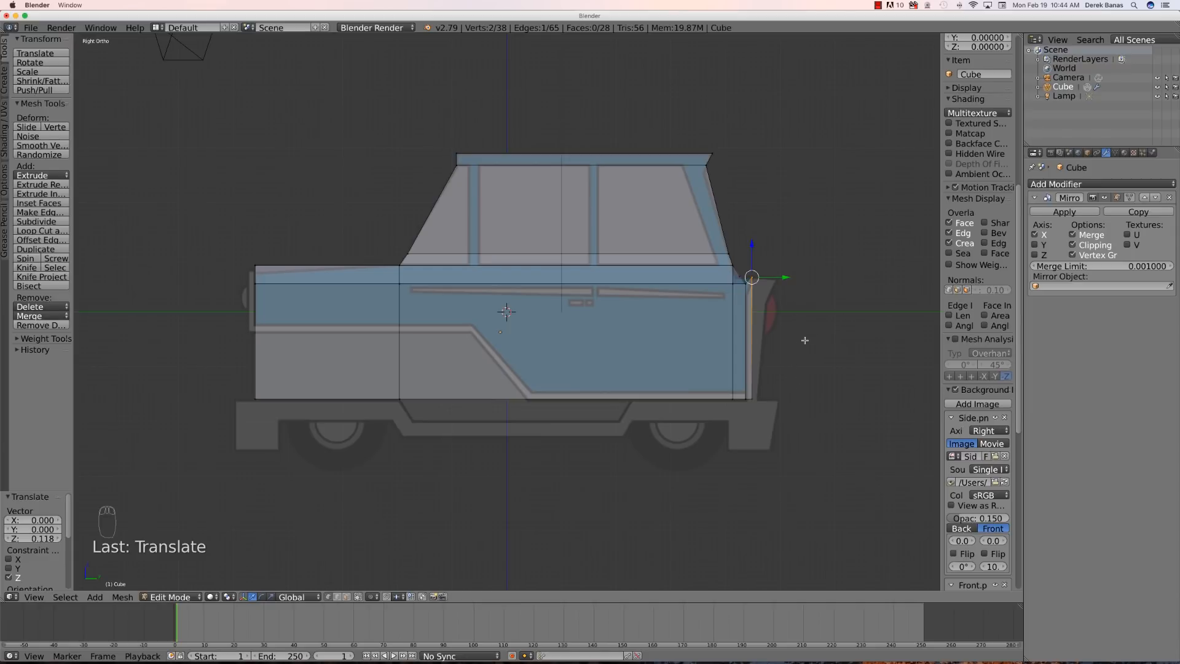
pyautogui.press('a')
# - Extrude the lower rear face again and move it back along Y towards the tail light in the side reference
pyautogui.moveTo(820, 343); pyautogui.dragTo(701, 410, button='middle')
pyautogui.rightClick(691, 330)
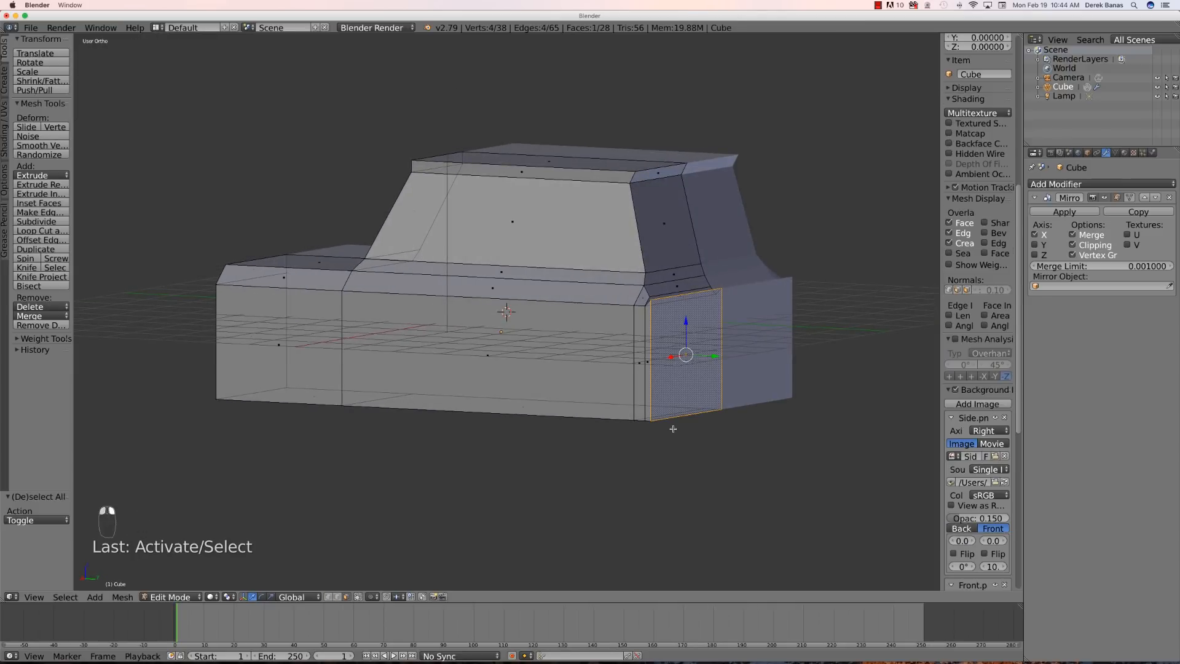
pyautogui.press('e')
pyautogui.press('KP_3')
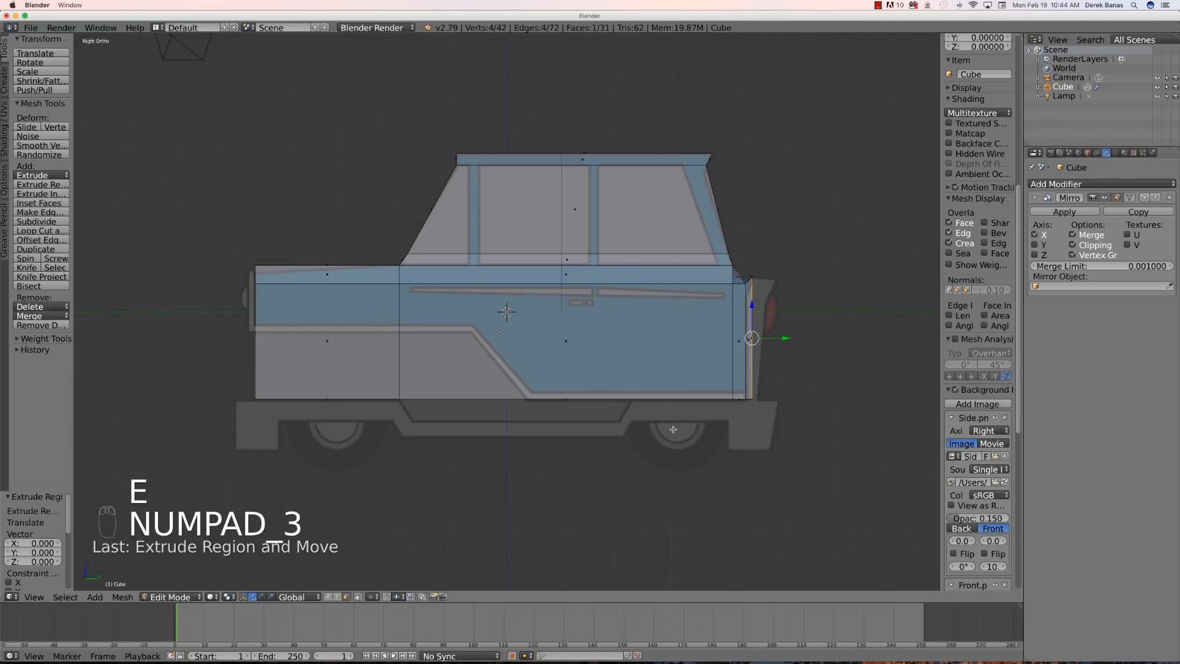
pyautogui.moveTo(786, 338); pyautogui.dragTo(799, 338)
pyautogui.press('a')
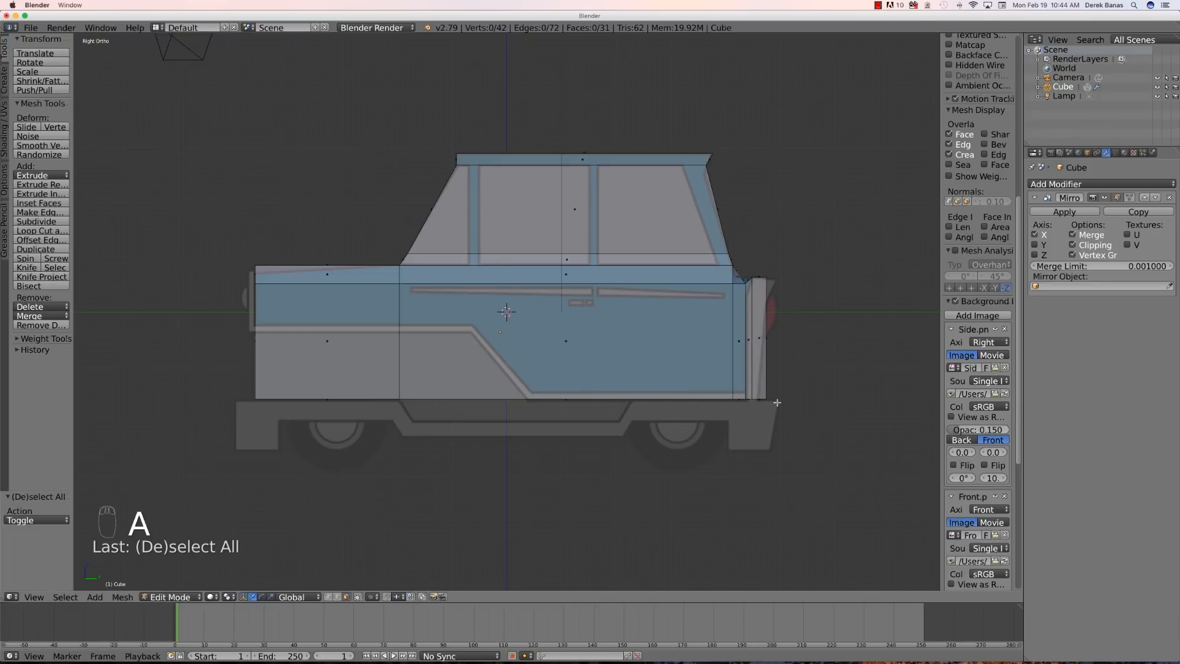
# - Switch to vertex selection mode and snap the misplaced 3D cursor back to the center
pyautogui.press('b')
pyautogui.moveTo(777, 402); pyautogui.dragTo(780, 405)
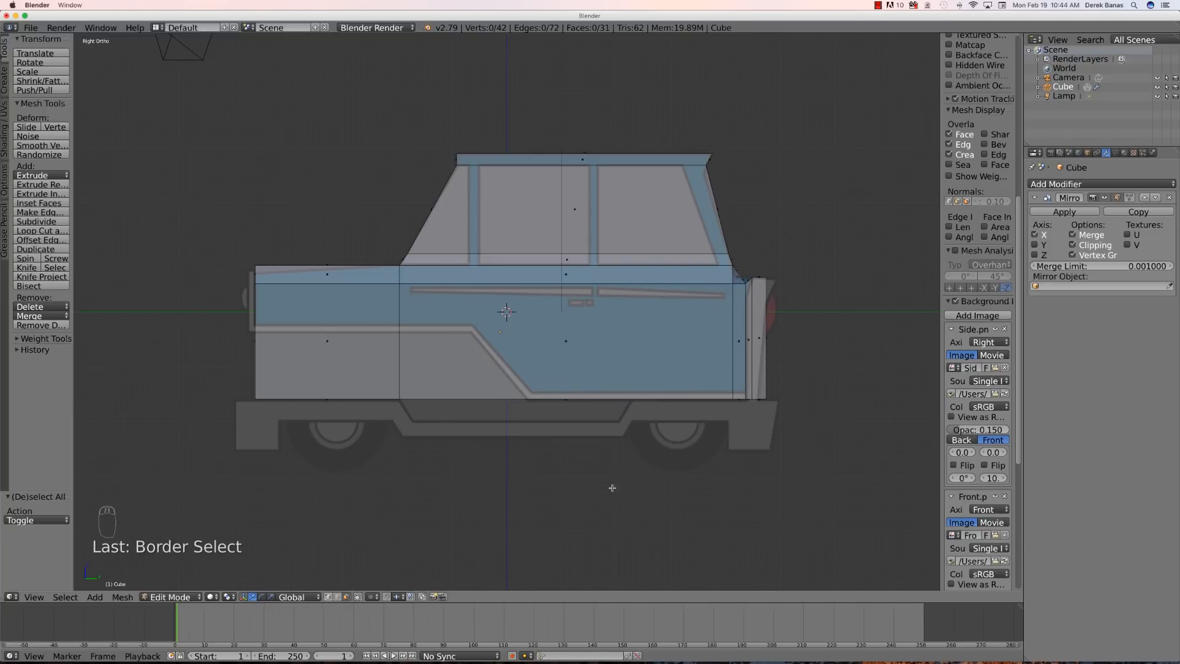
pyautogui.hotkey('ctrl', 'Tab')
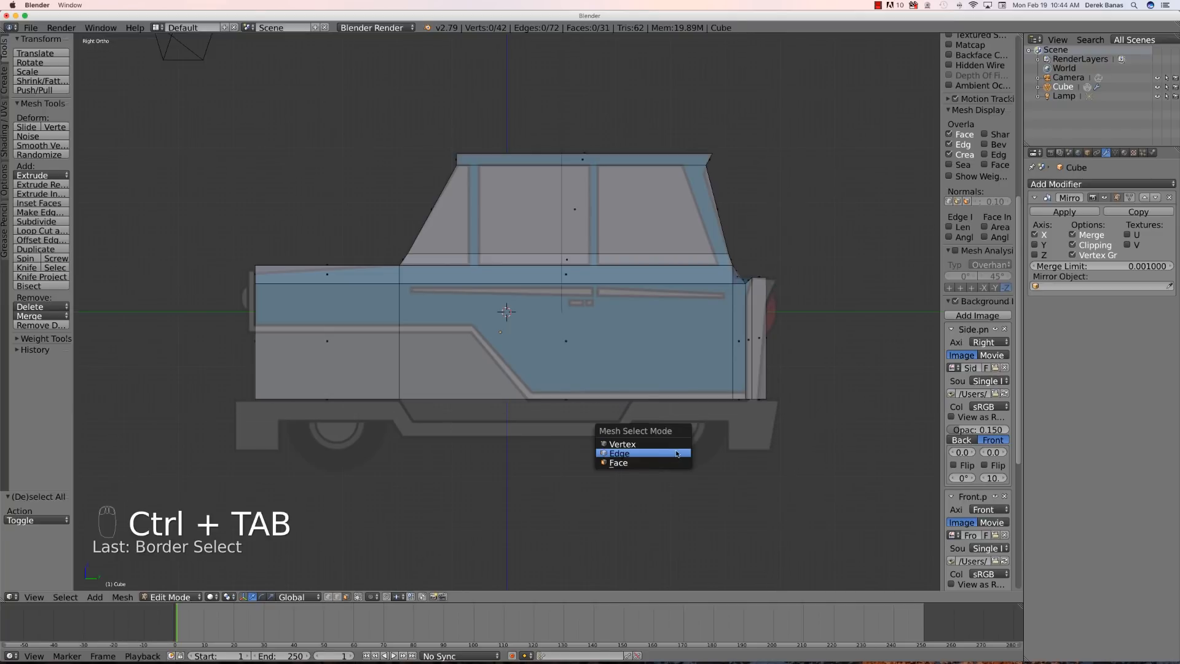
pyautogui.click(669, 442)
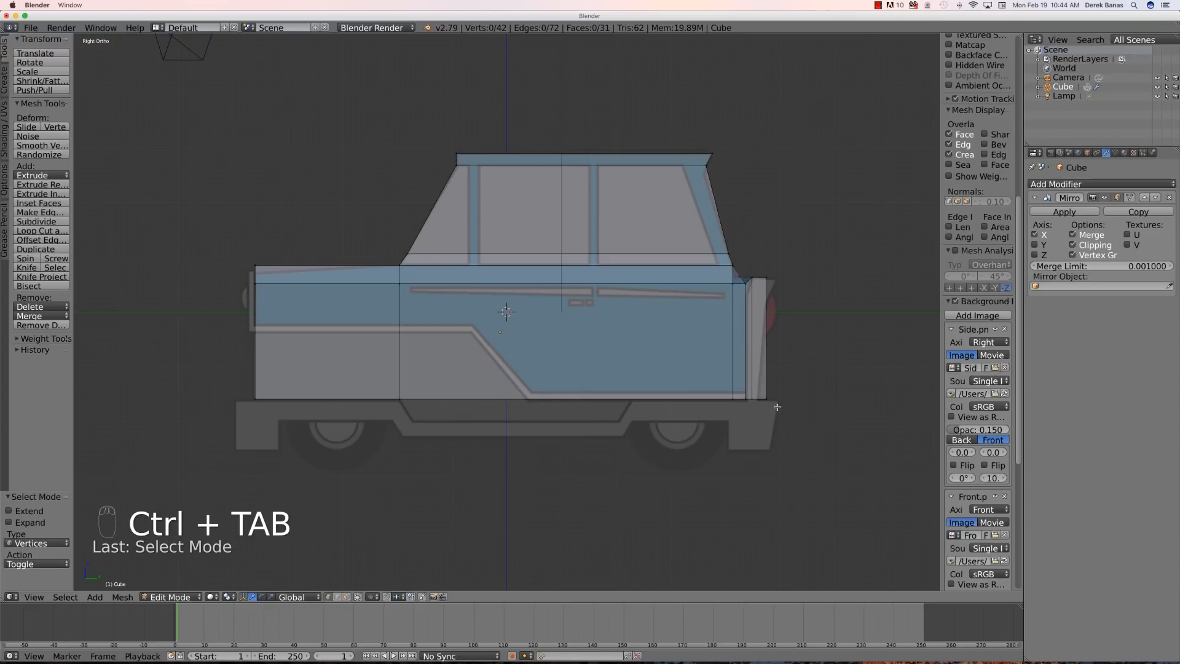
pyautogui.moveTo(777, 407); pyautogui.dragTo(766, 393)
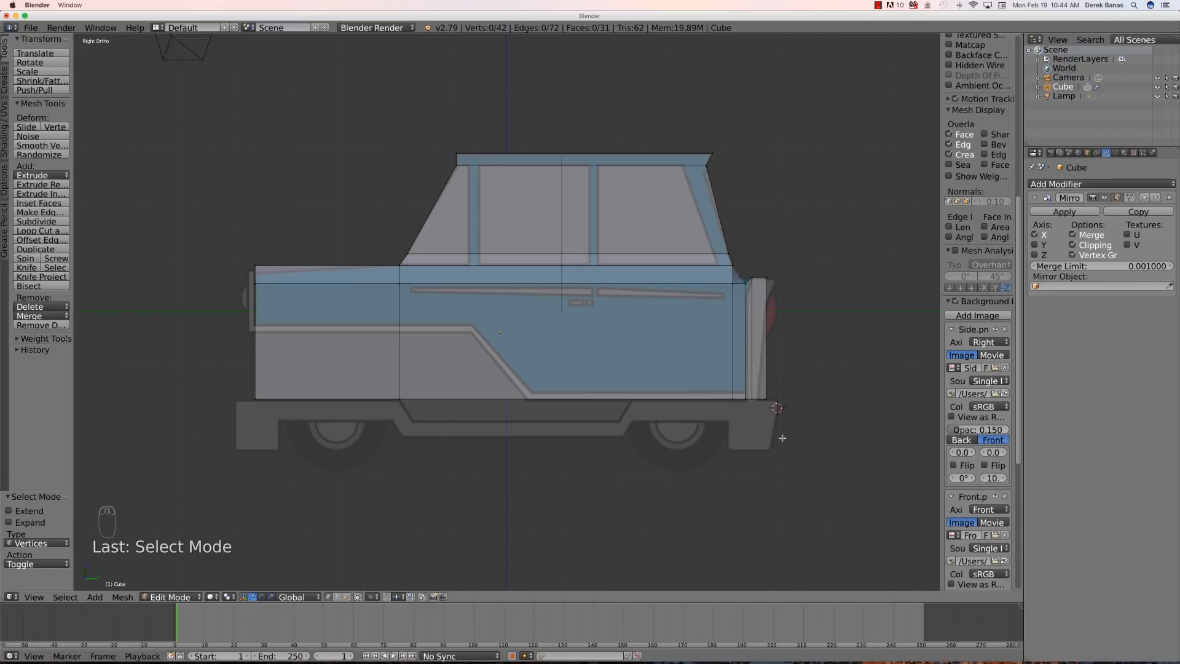
pyautogui.scroll(1, 781, 437)
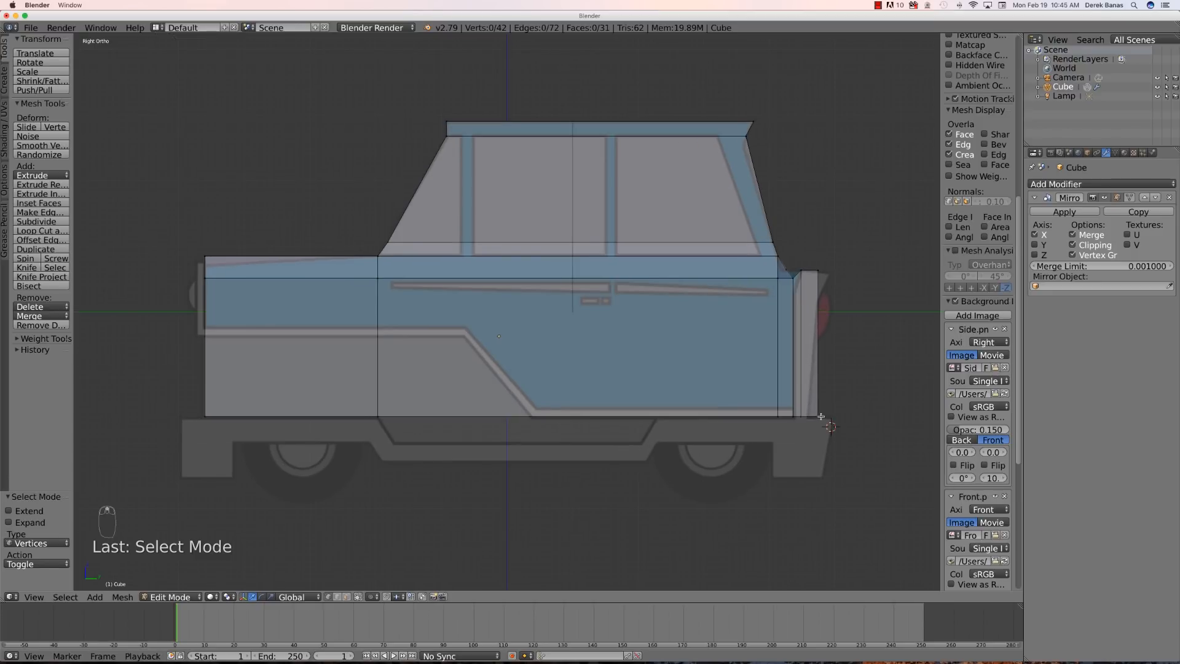
pyautogui.hotkey('shift', 's')
pyautogui.click(606, 367)
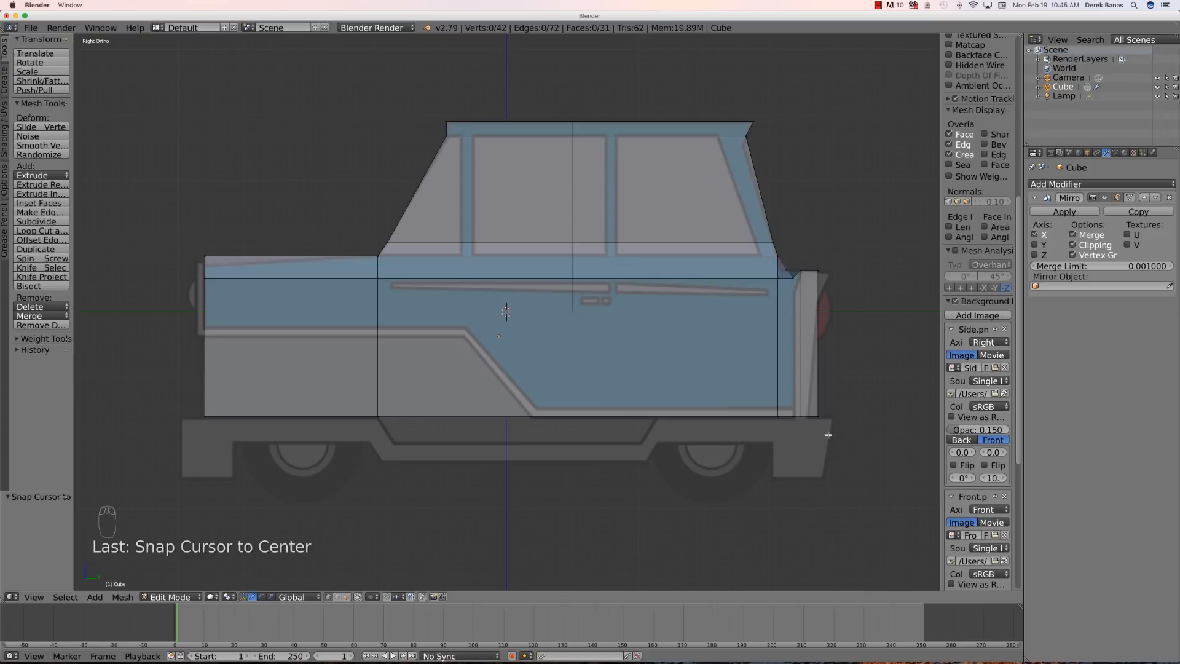
# - Move the bottom vertices of the tail forward by about 0.16 along Y to slant the rear end
pyautogui.press('b')
pyautogui.moveTo(836, 430); pyautogui.dragTo(815, 411)
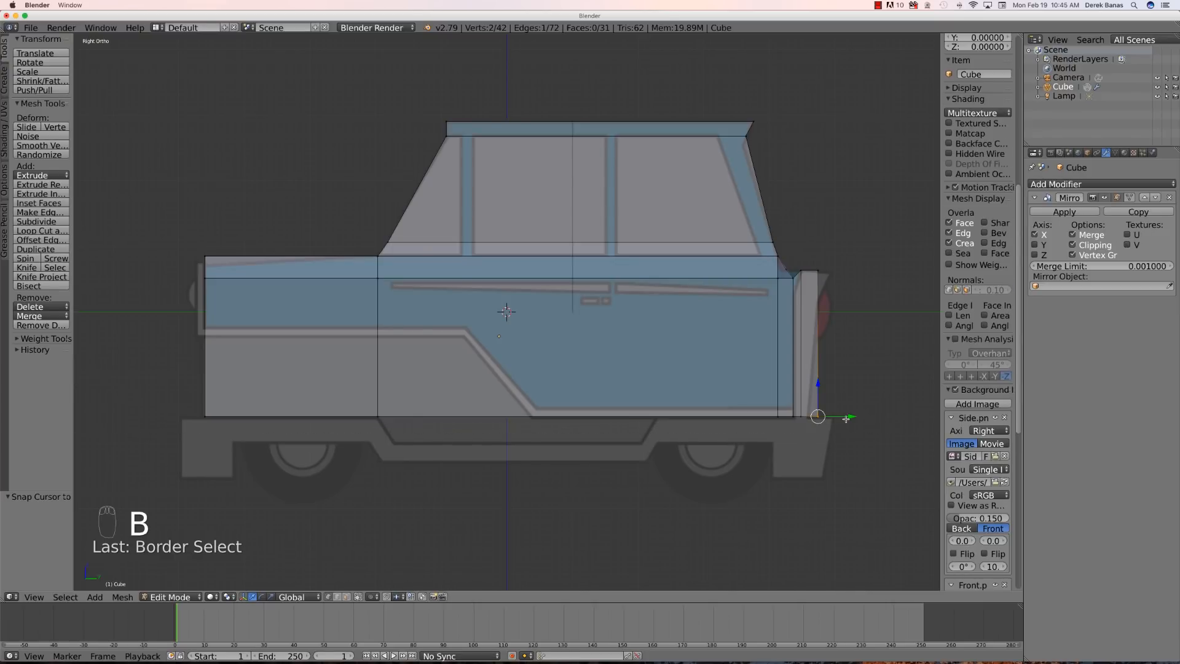
pyautogui.press('g')
pyautogui.press('y')
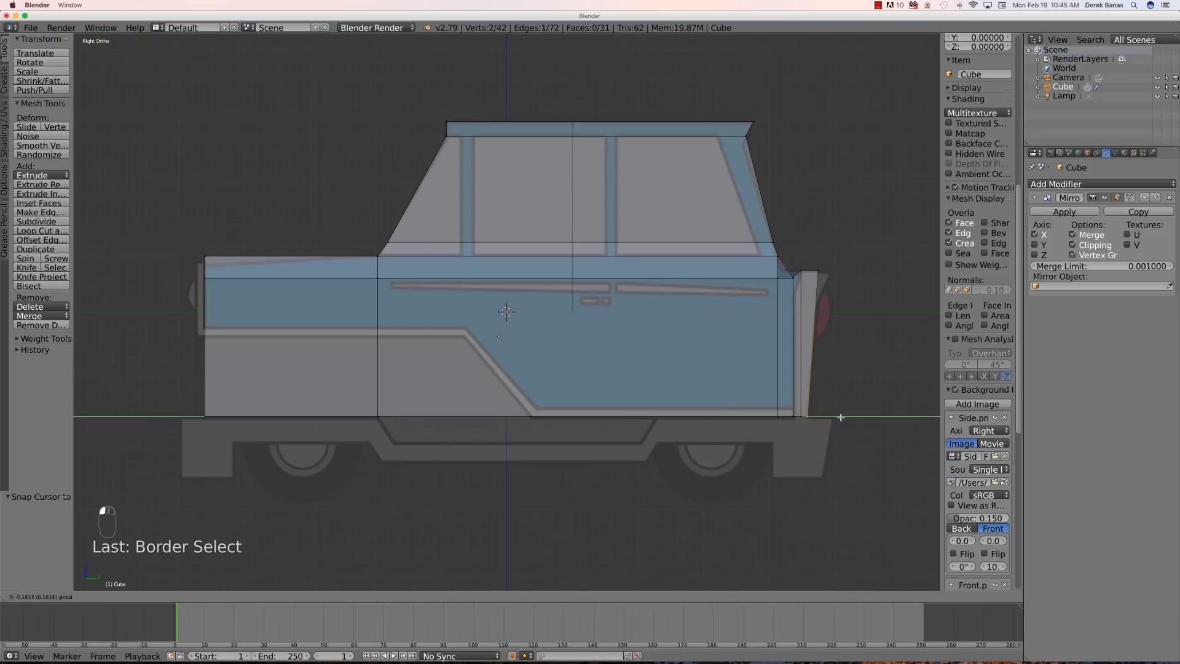
pyautogui.click(841, 417)
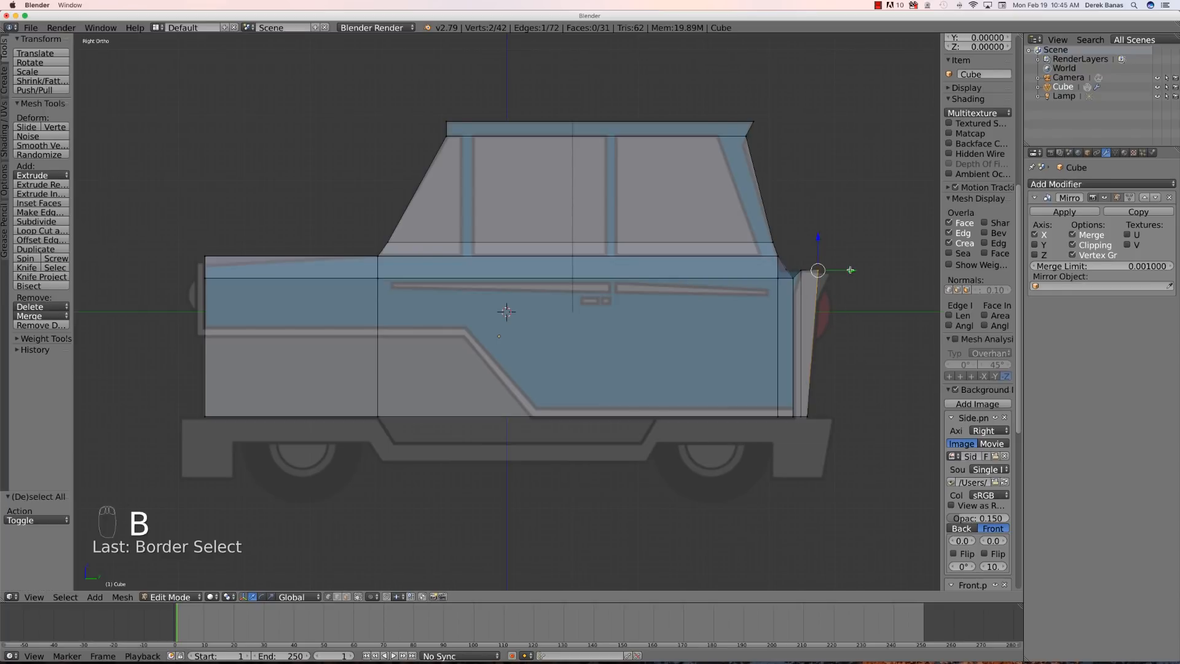
# - Adjust the top vertices of the tail along Y, moving them back about 0.232 and forward again about 0.218
pyautogui.moveTo(851, 269); pyautogui.dragTo(866, 270)
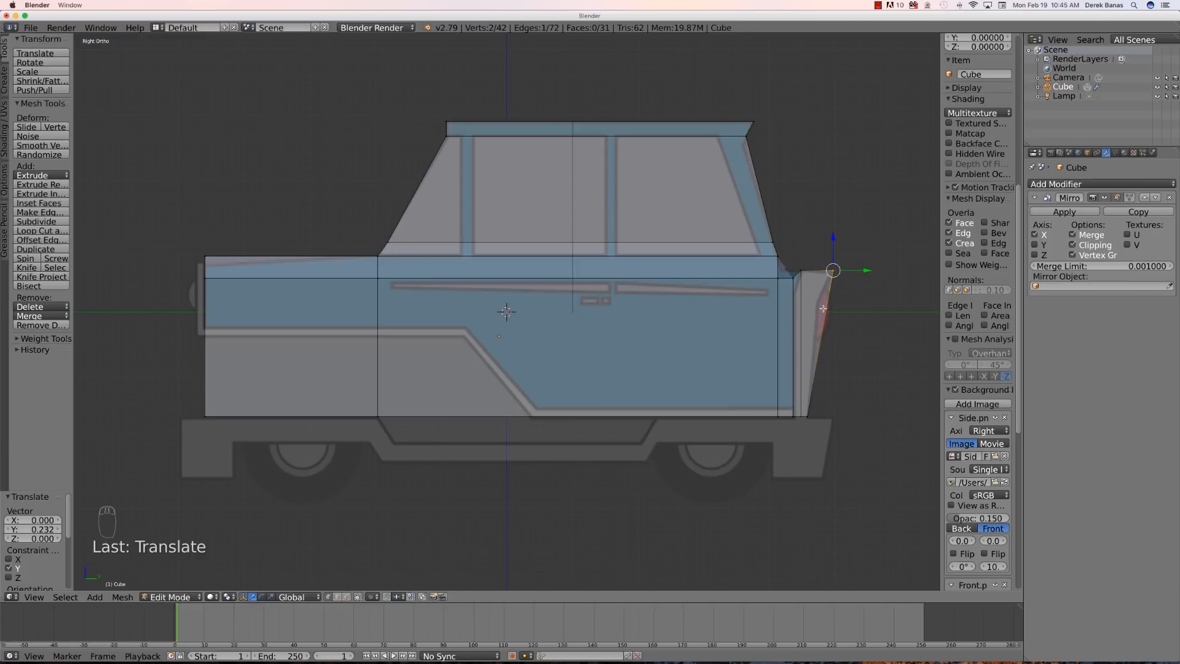
pyautogui.moveTo(866, 354); pyautogui.dragTo(847, 355, button='middle')
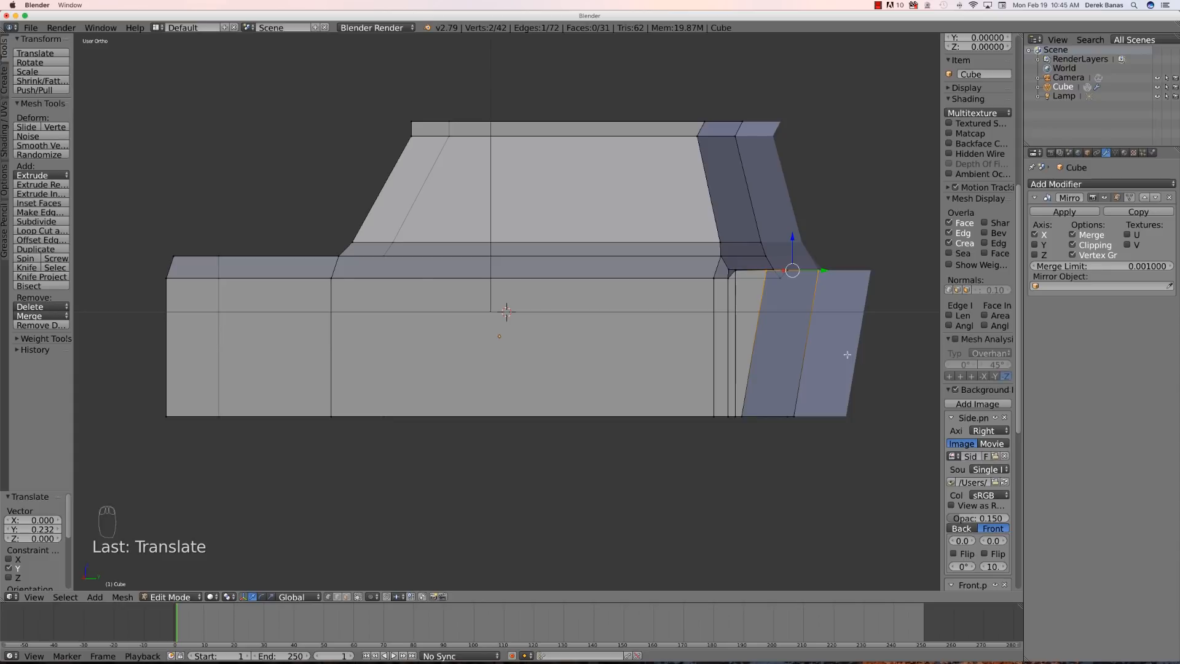
pyautogui.press('KP_3')
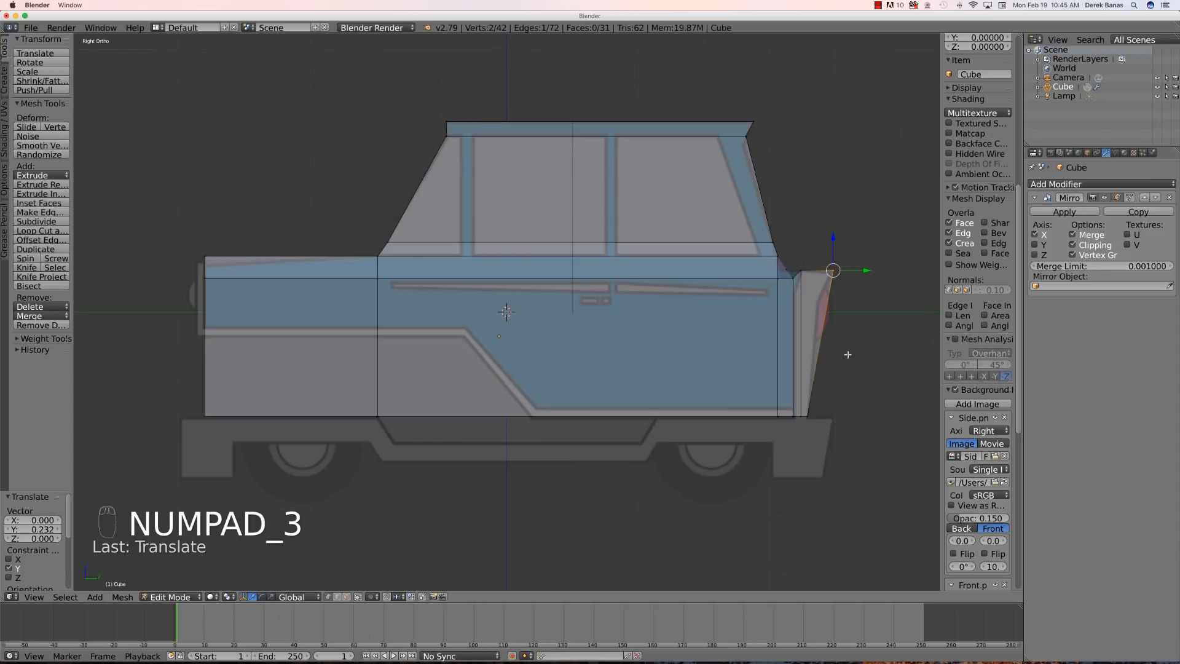
pyautogui.moveTo(863, 270); pyautogui.dragTo(854, 271)
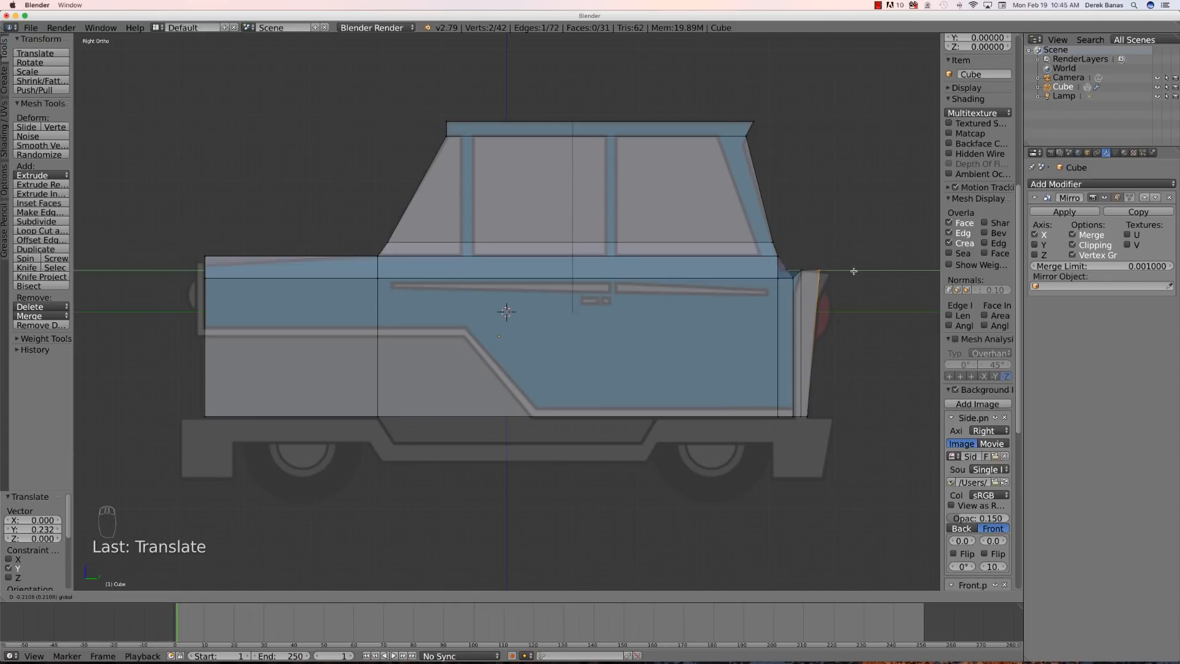
pyautogui.moveTo(853, 271); pyautogui.dragTo(853, 271)
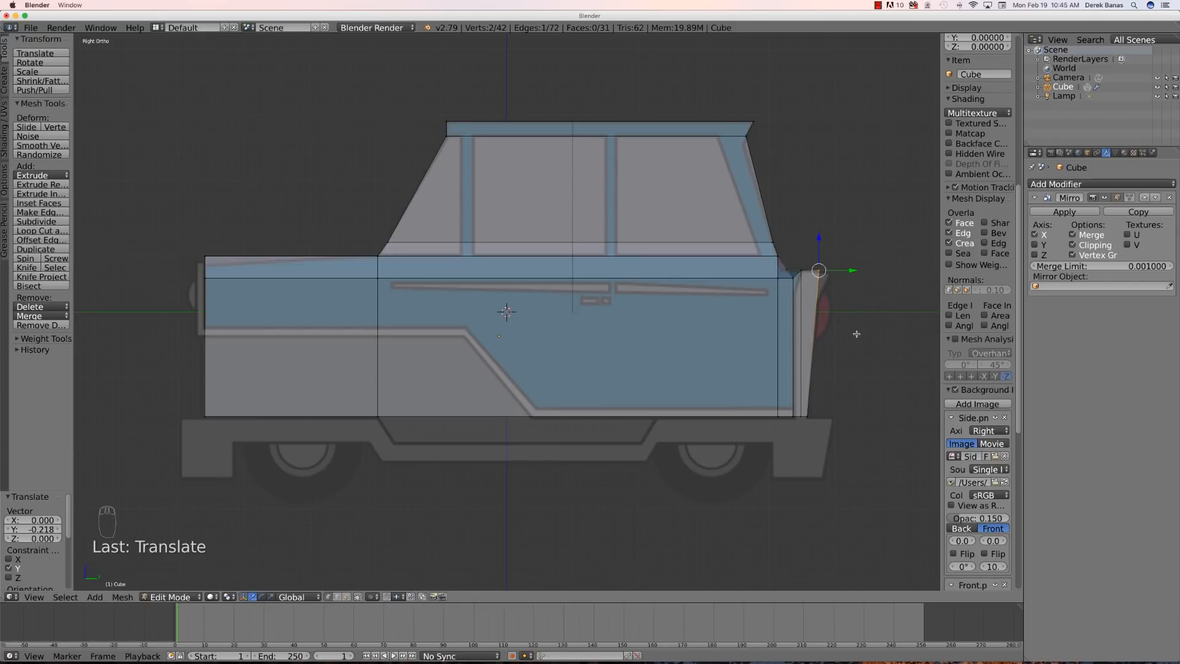
# - Try to extrude the slanted rear face of the tail and move it back about 0.035 along Y
pyautogui.moveTo(869, 382); pyautogui.dragTo(851, 382, button='middle')
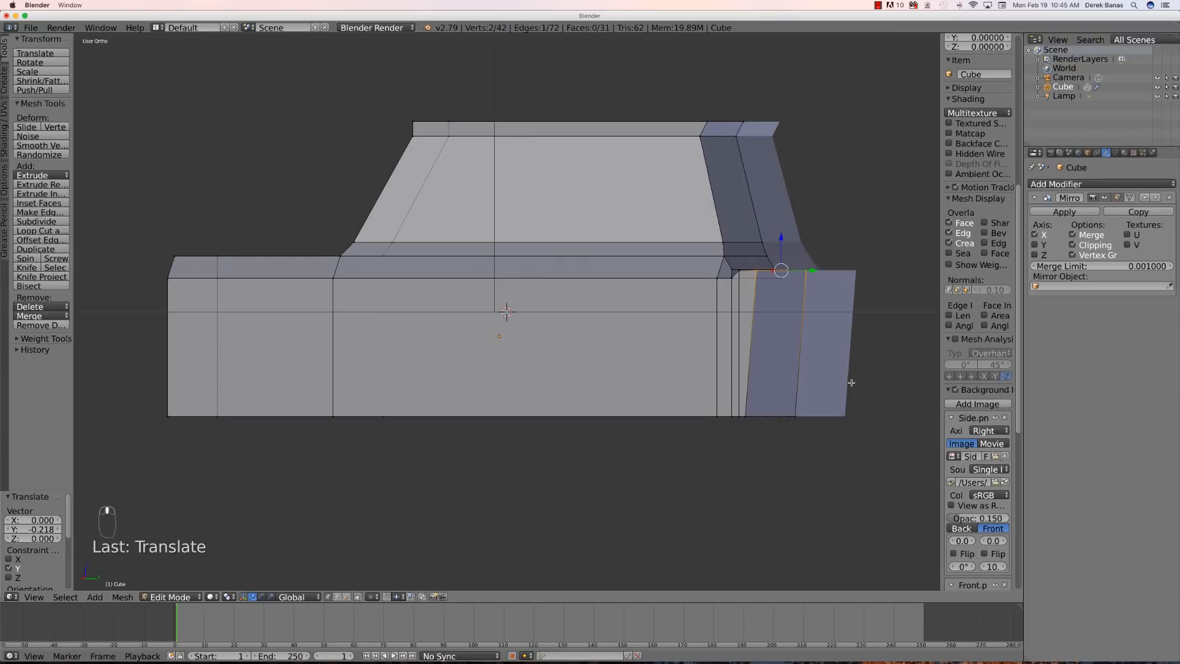
pyautogui.click(346, 597)
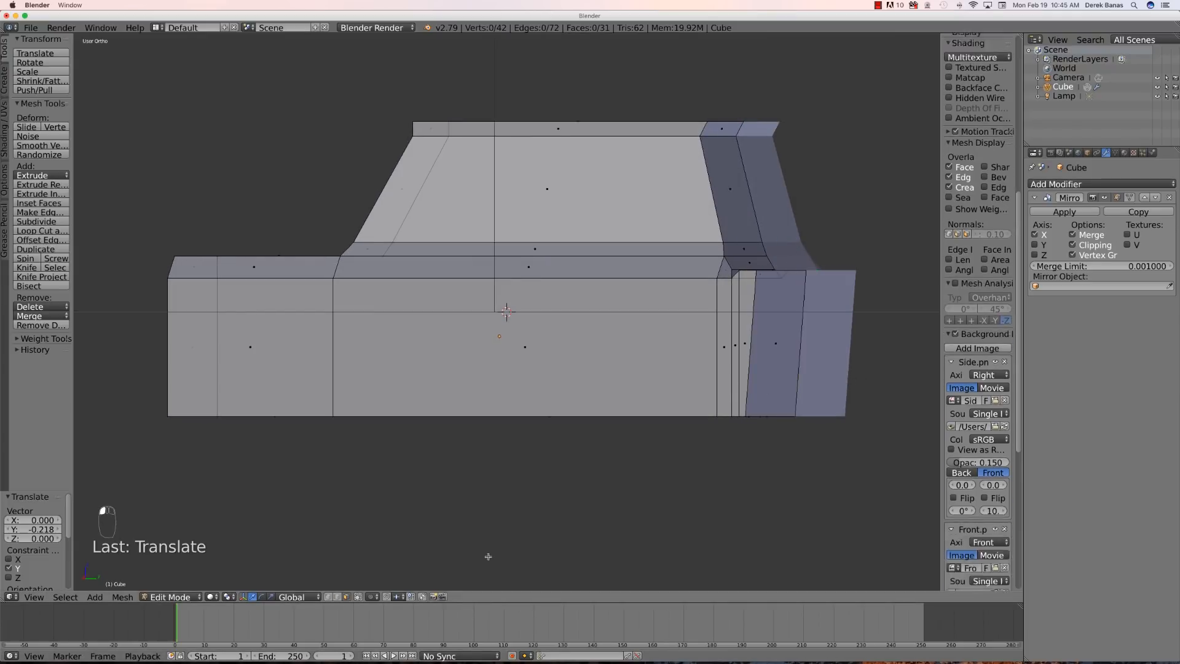
pyautogui.rightClick(775, 359)
pyautogui.press('e')
pyautogui.rightClick(757, 385)
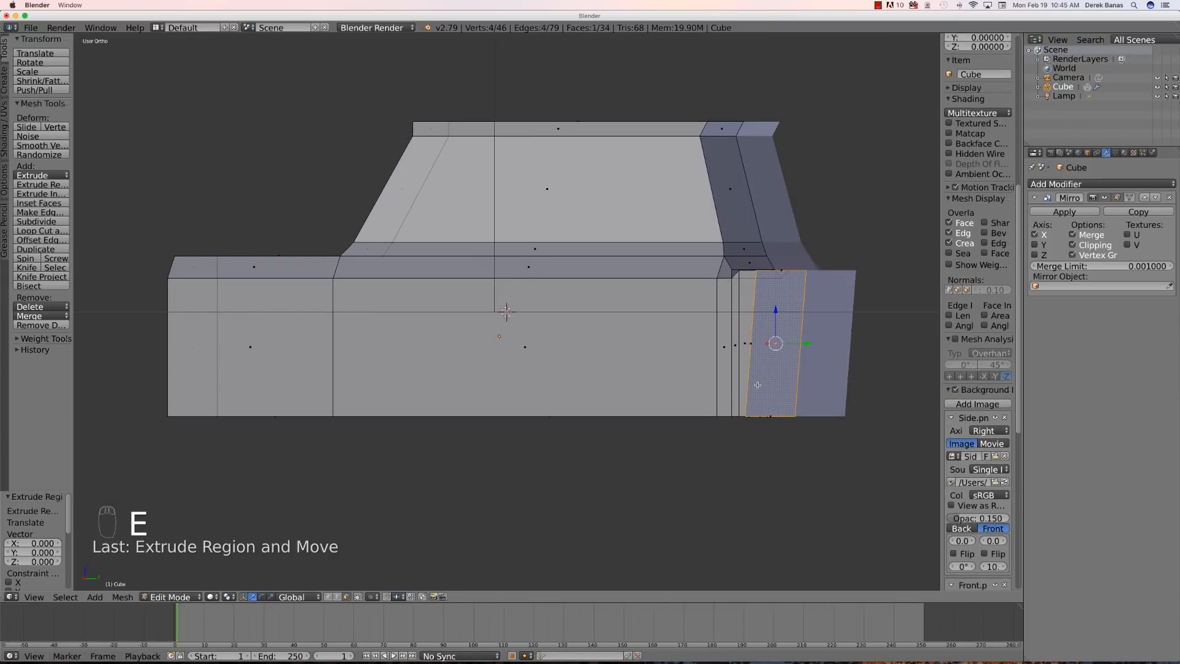
pyautogui.press('KP_3')
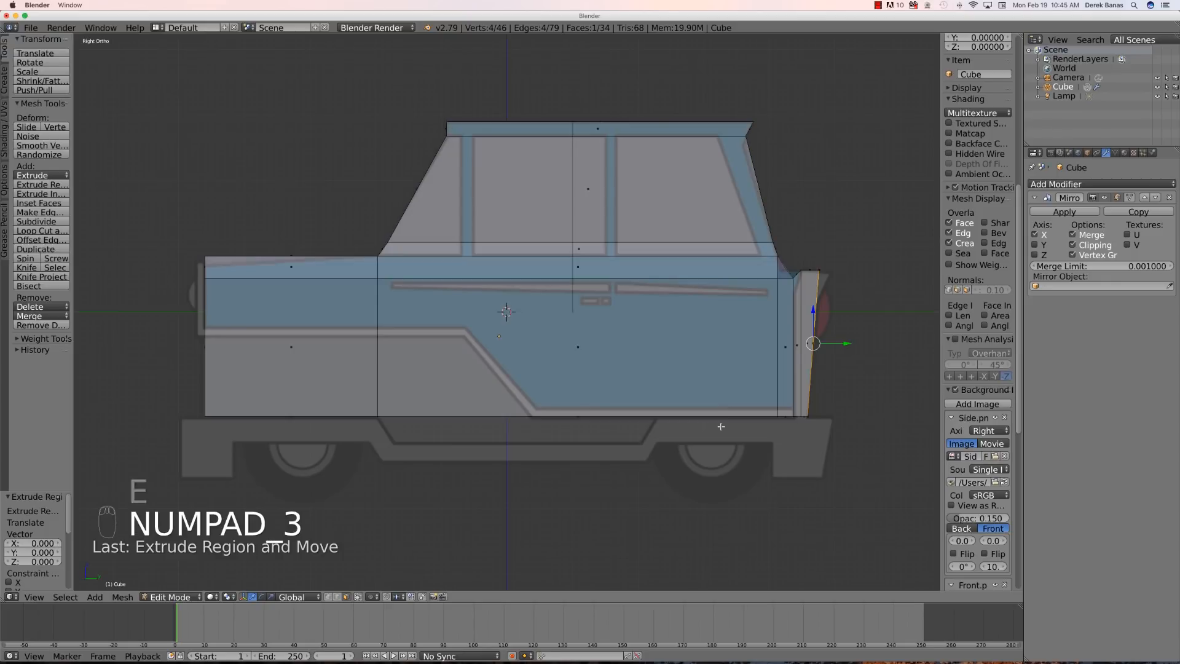
pyautogui.moveTo(846, 343); pyautogui.dragTo(848, 343)
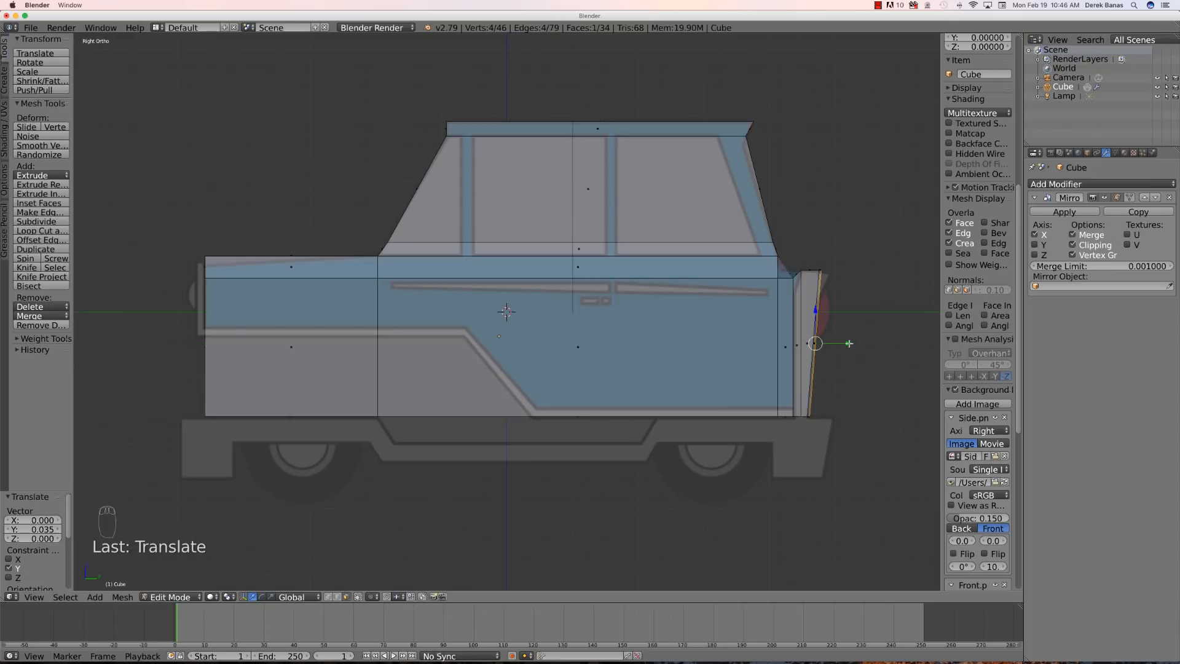
# - Undo the move and the extrusion of the rear face, and clear its selection
pyautogui.press('super+z')
pyautogui.press('super+z')
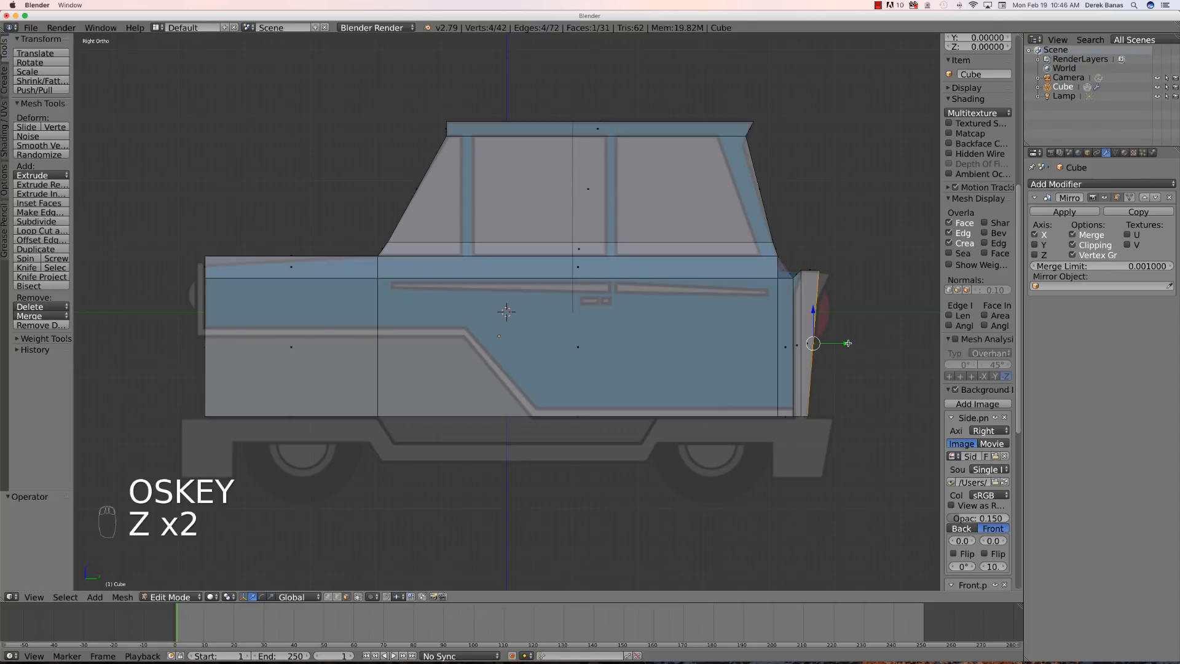
pyautogui.press('super+z')
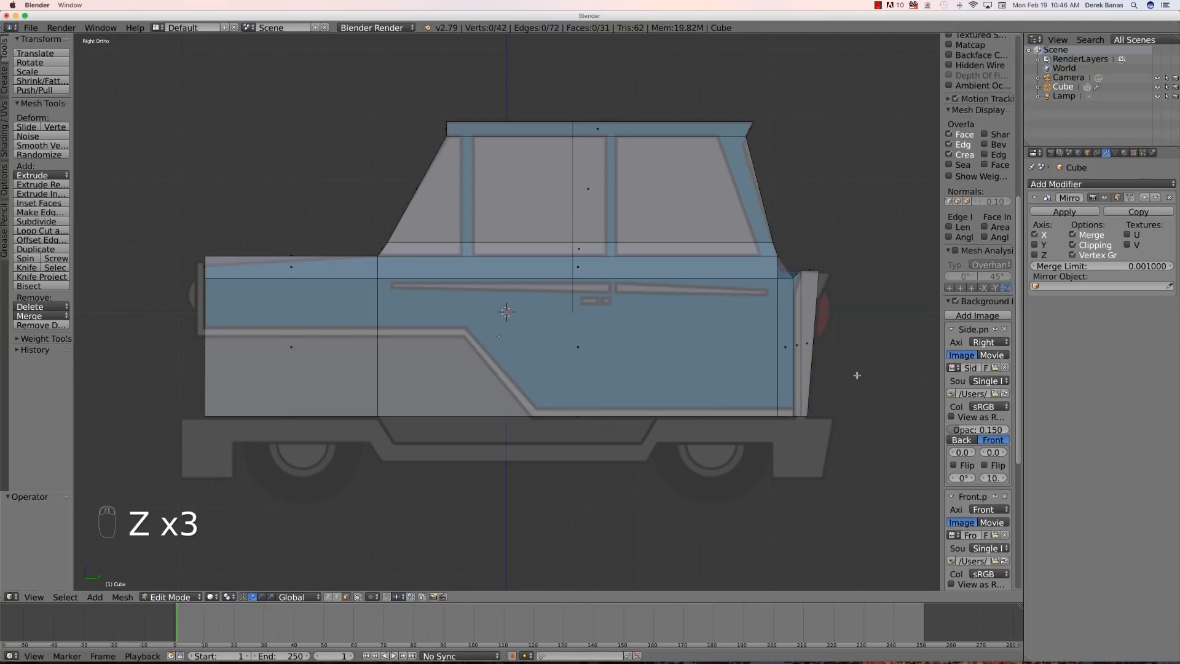
pyautogui.moveTo(856, 375); pyautogui.dragTo(856, 375, button='middle')
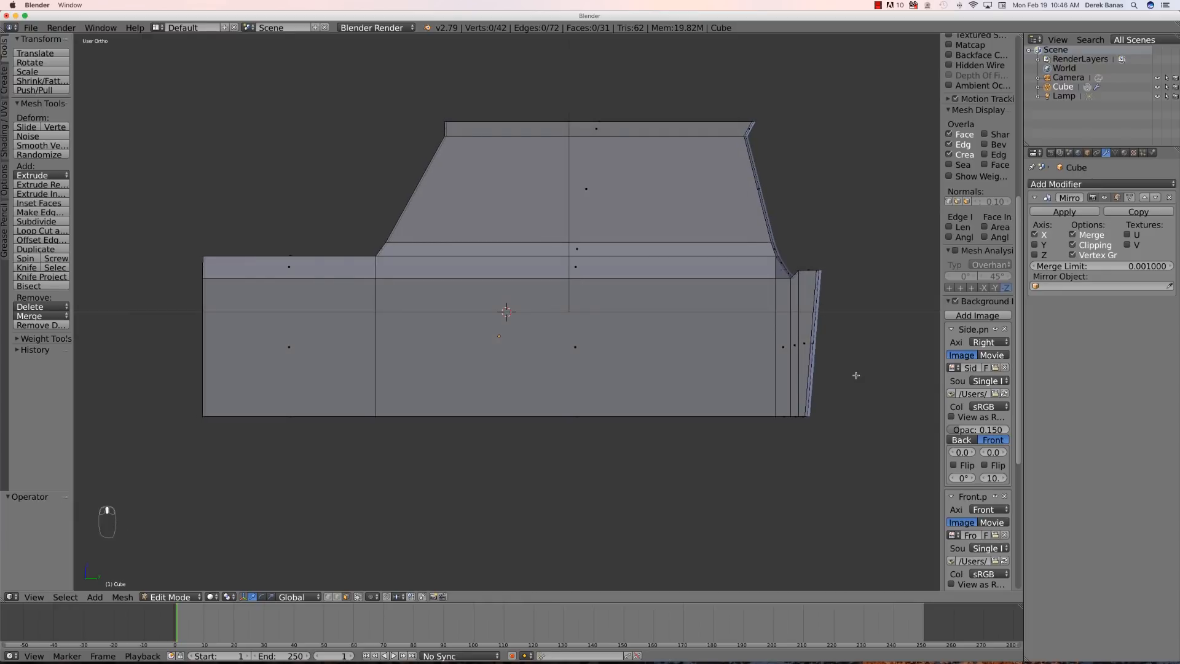
# - Add three horizontal loop cuts around the lower body and slide them upward toward the side trim line
pyautogui.press('KP_3')
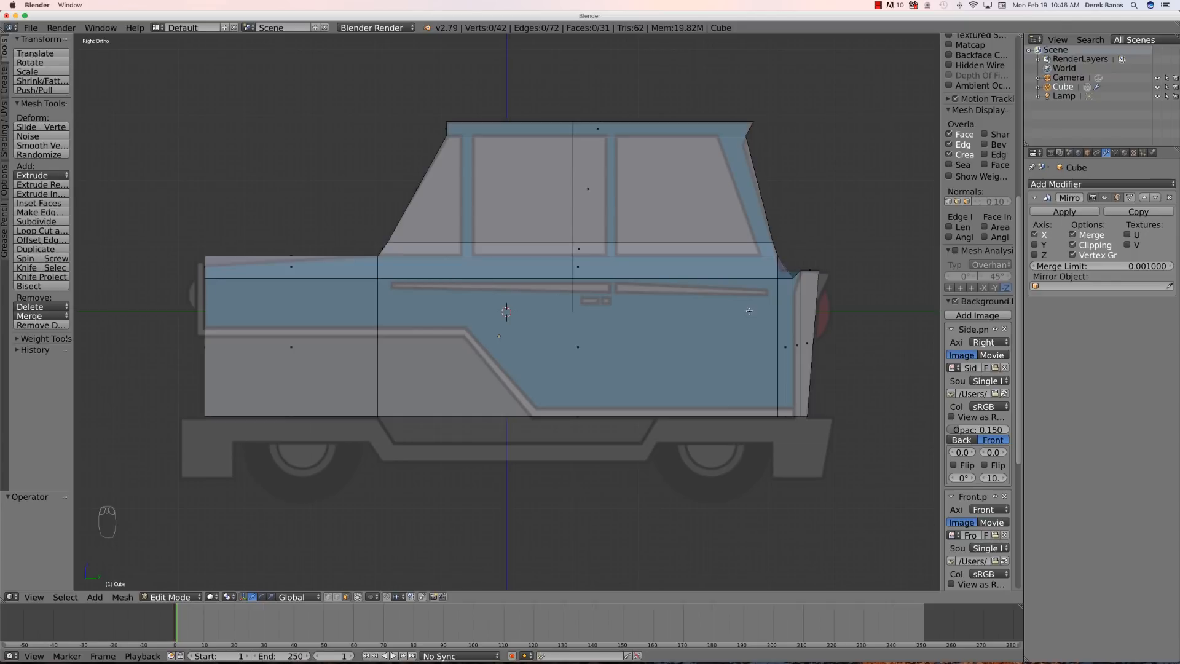
pyautogui.hotkey('ctrl', 'r')
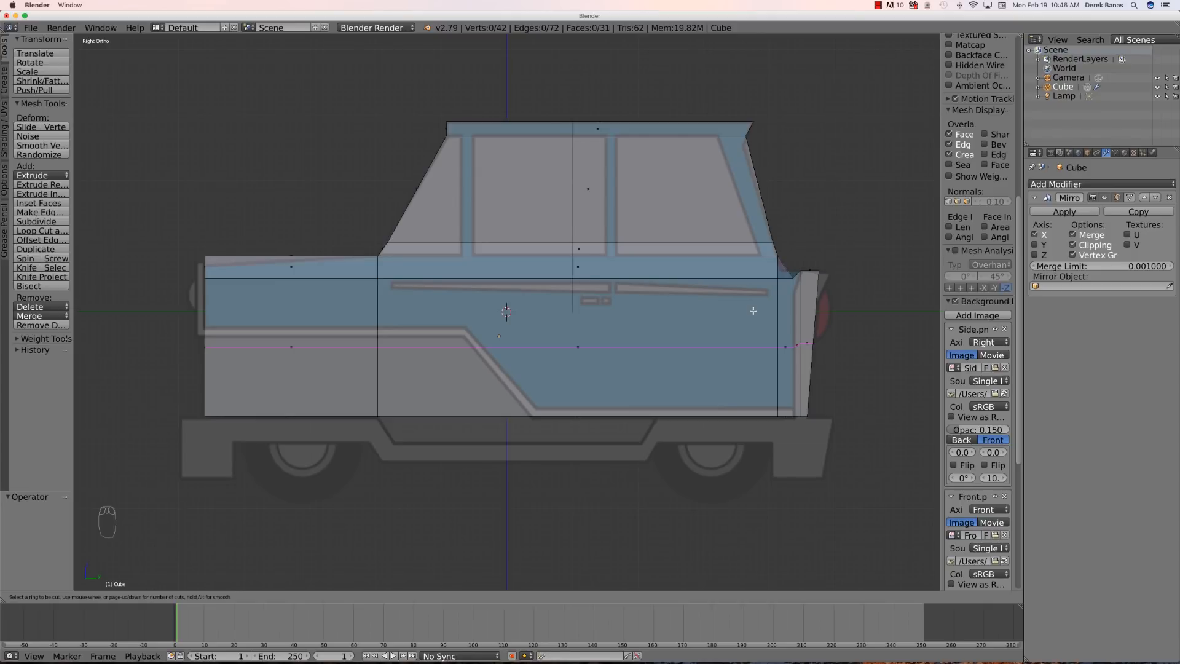
pyautogui.scroll(1, 753, 311)
pyautogui.click(753, 310)
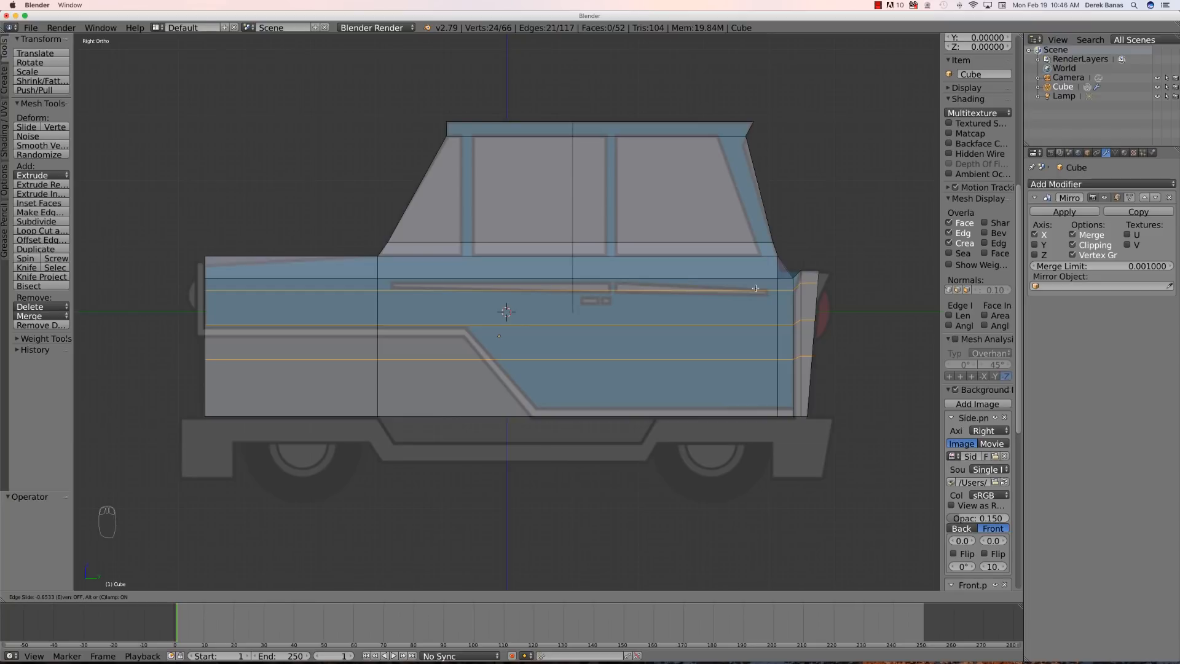
pyautogui.click(755, 288)
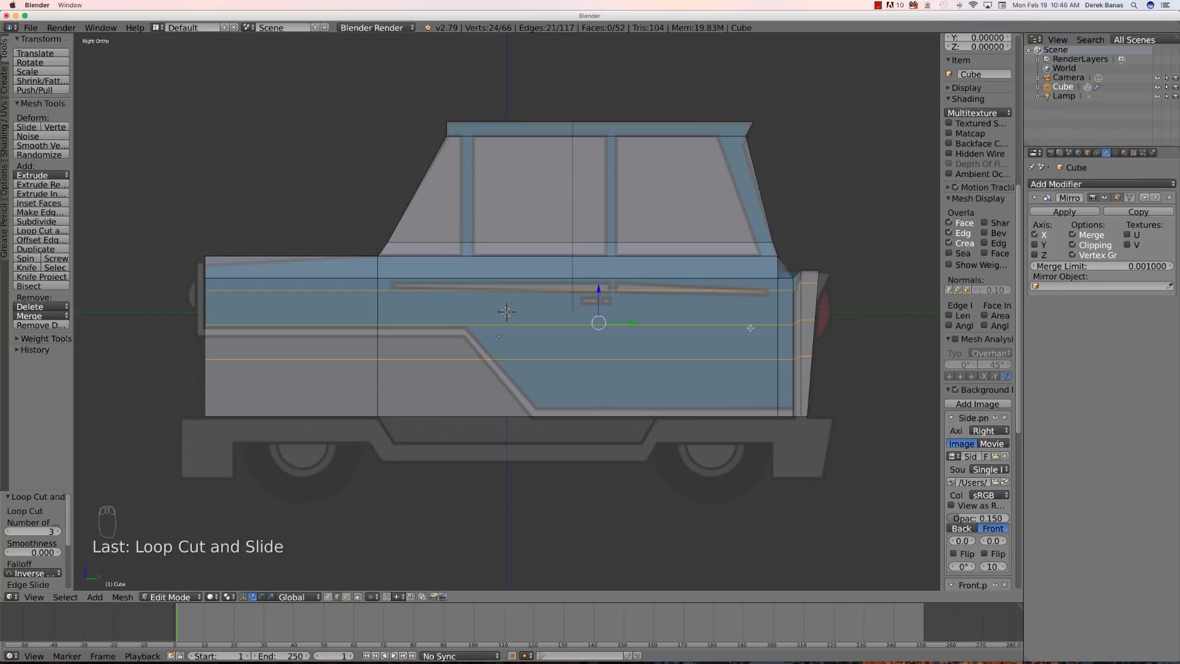
pyautogui.press('a')
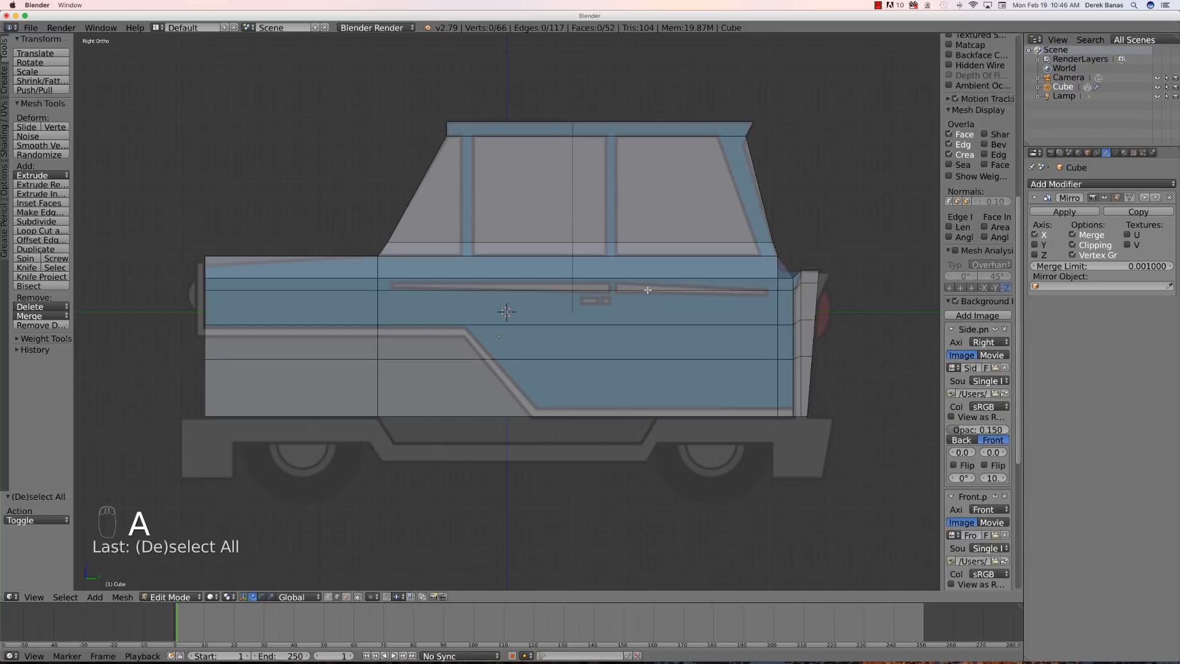
# - Flatten the uppermost of the three horizontal edge loops by scaling it to 0 along Z
pyautogui.keyDown('alt'); pyautogui.rightClick(648, 290); pyautogui.keyUp('alt')
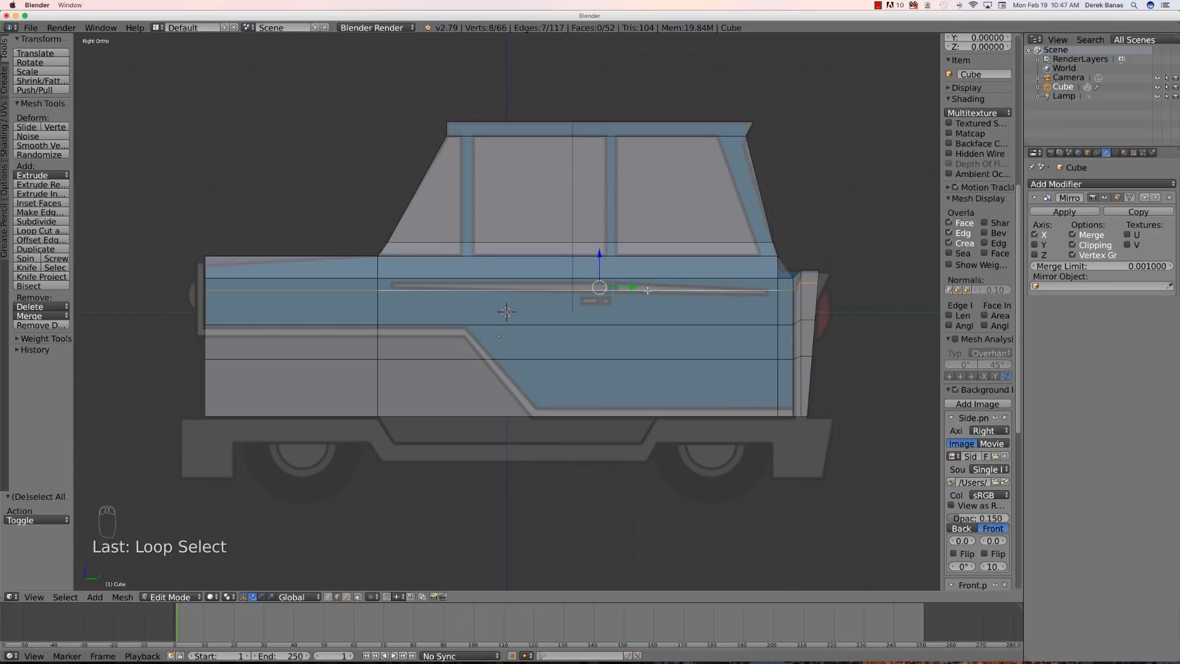
pyautogui.press('s')
pyautogui.write('z')
pyautogui.write('0')
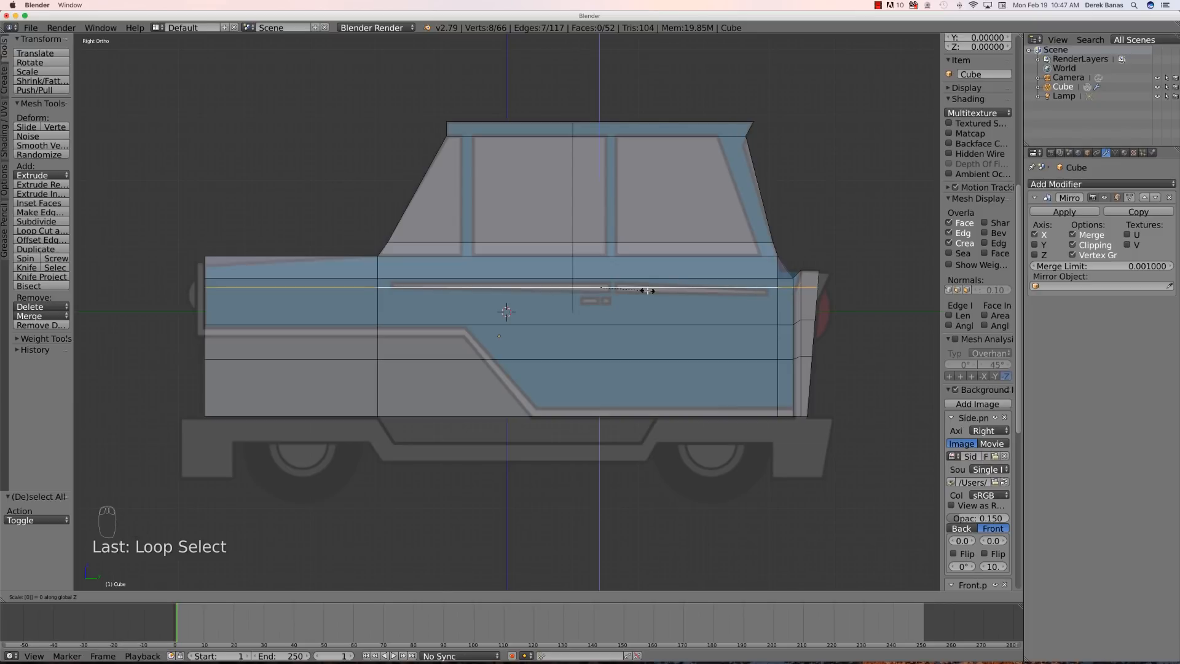
pyautogui.press('Return')
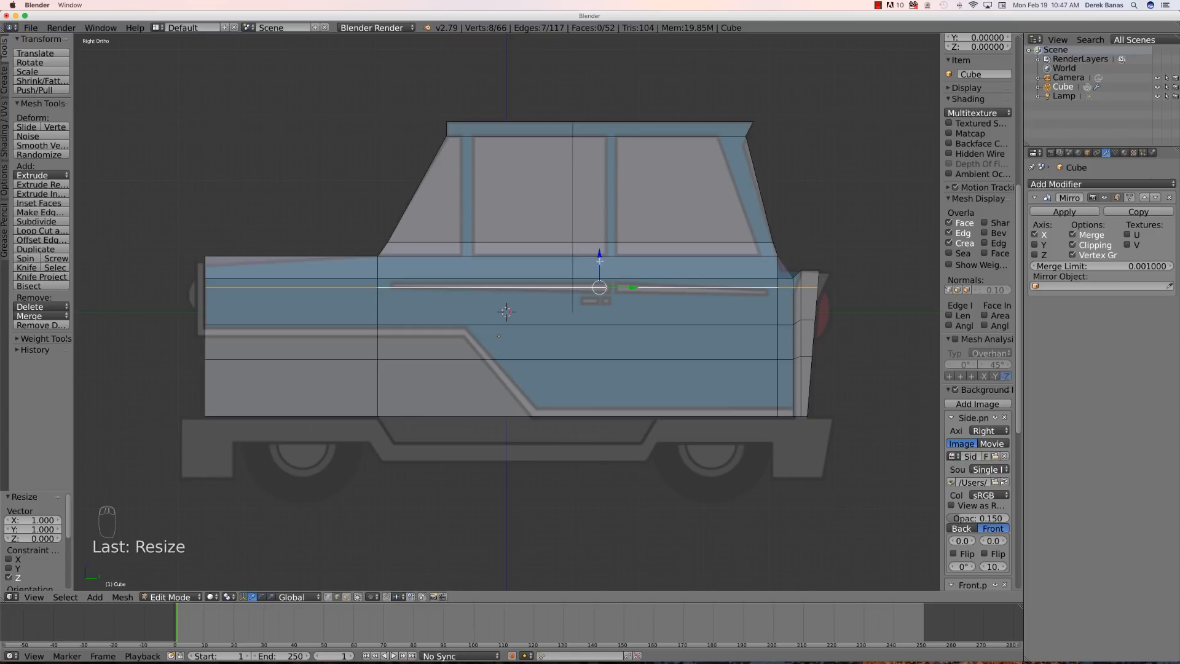
# - Lower the flattened edge loop along Z by about 0.049 and another 0.035
pyautogui.press('g')
pyautogui.press('z')
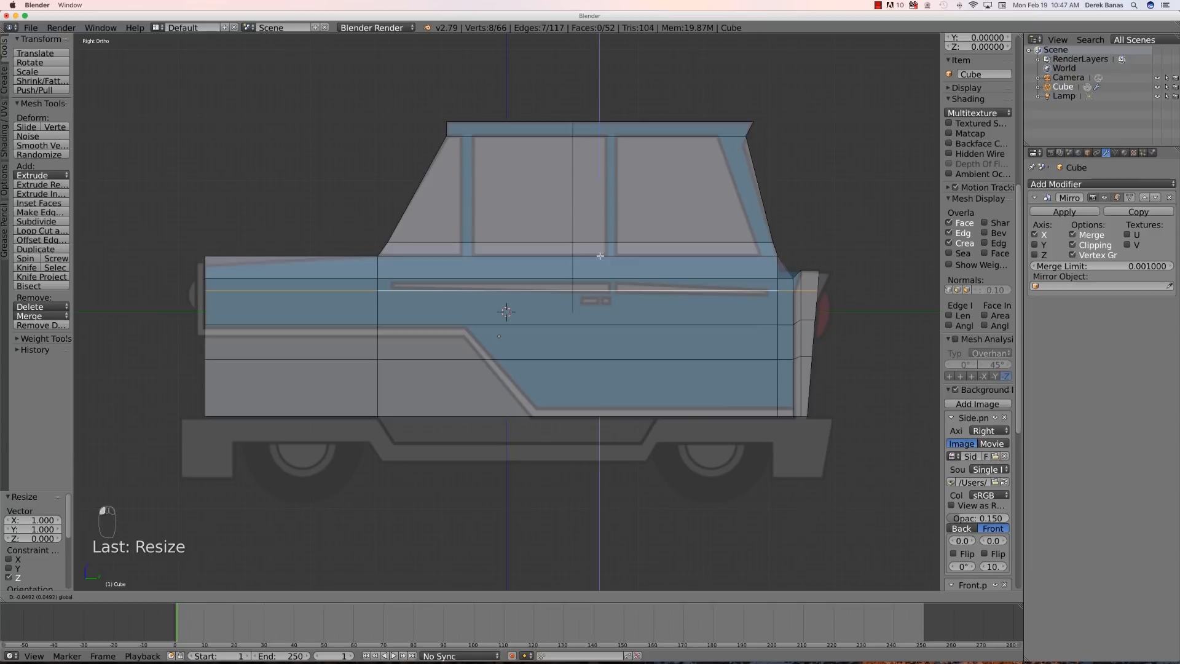
pyautogui.click(600, 255)
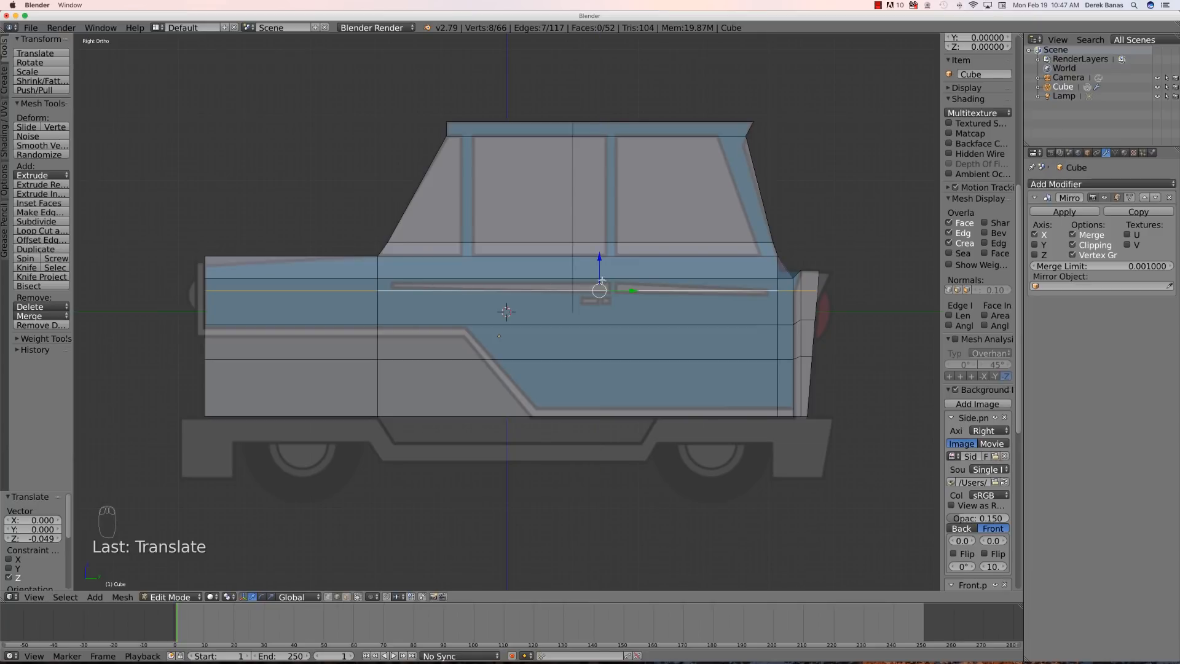
pyautogui.moveTo(600, 264); pyautogui.dragTo(599, 261)
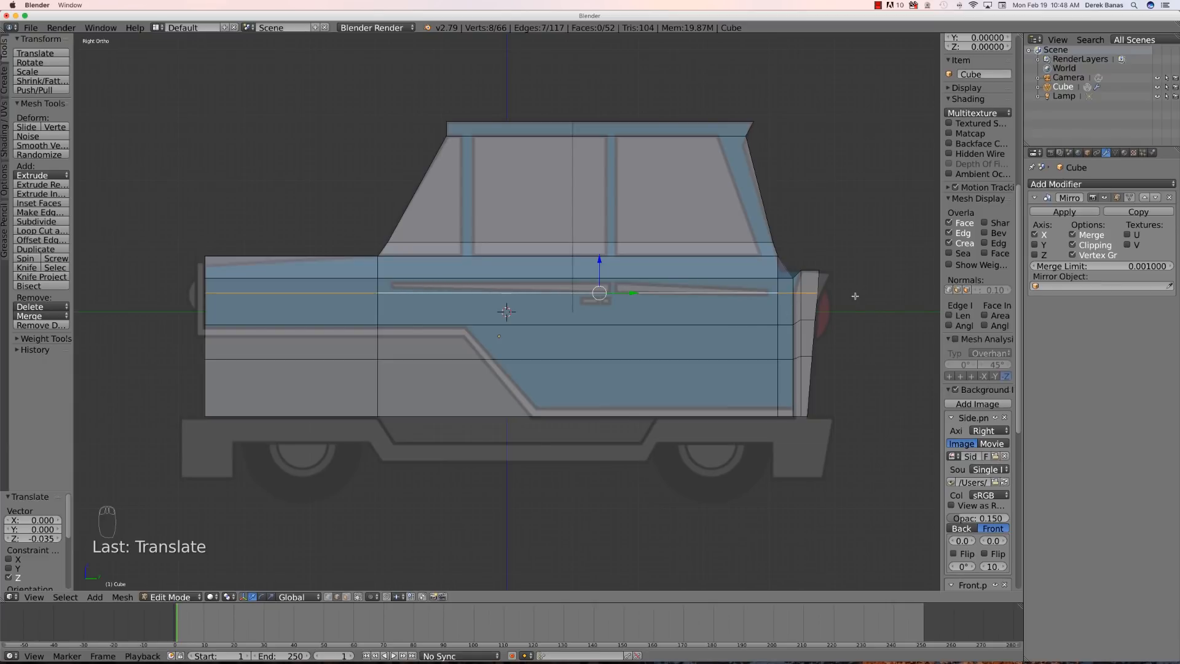
pyautogui.press('a')
# - Extrude the uppermost narrow face of the tail's rear and move it back about 0.067 along Y
pyautogui.moveTo(869, 332); pyautogui.dragTo(746, 293, button='middle')
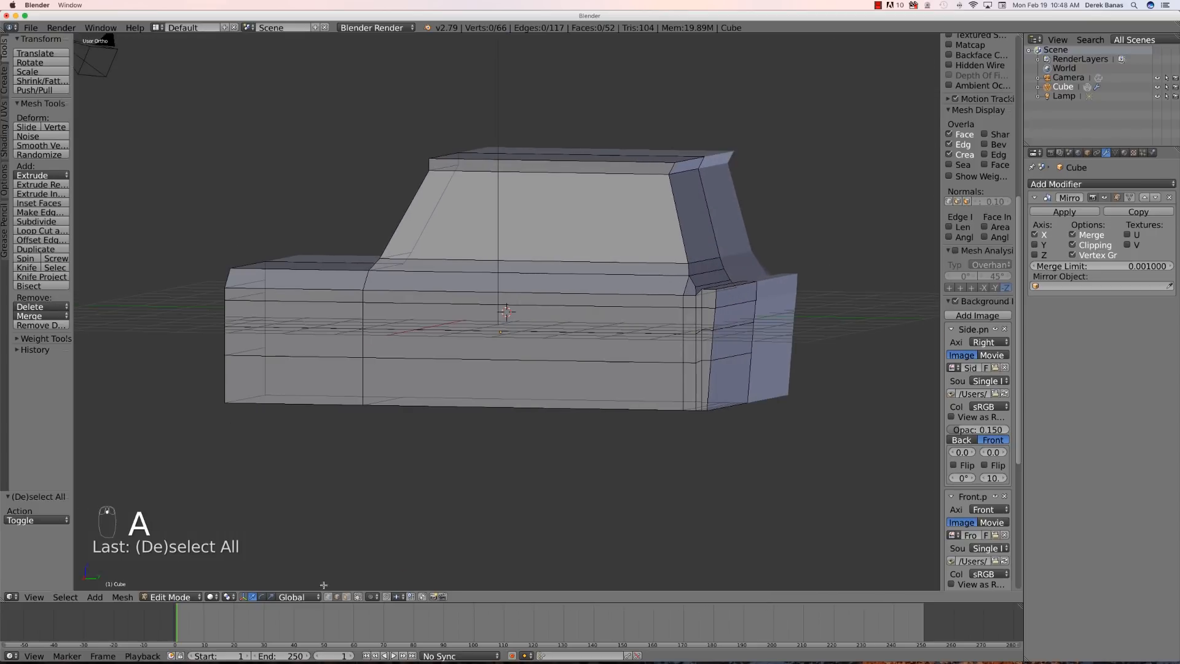
pyautogui.click(346, 597)
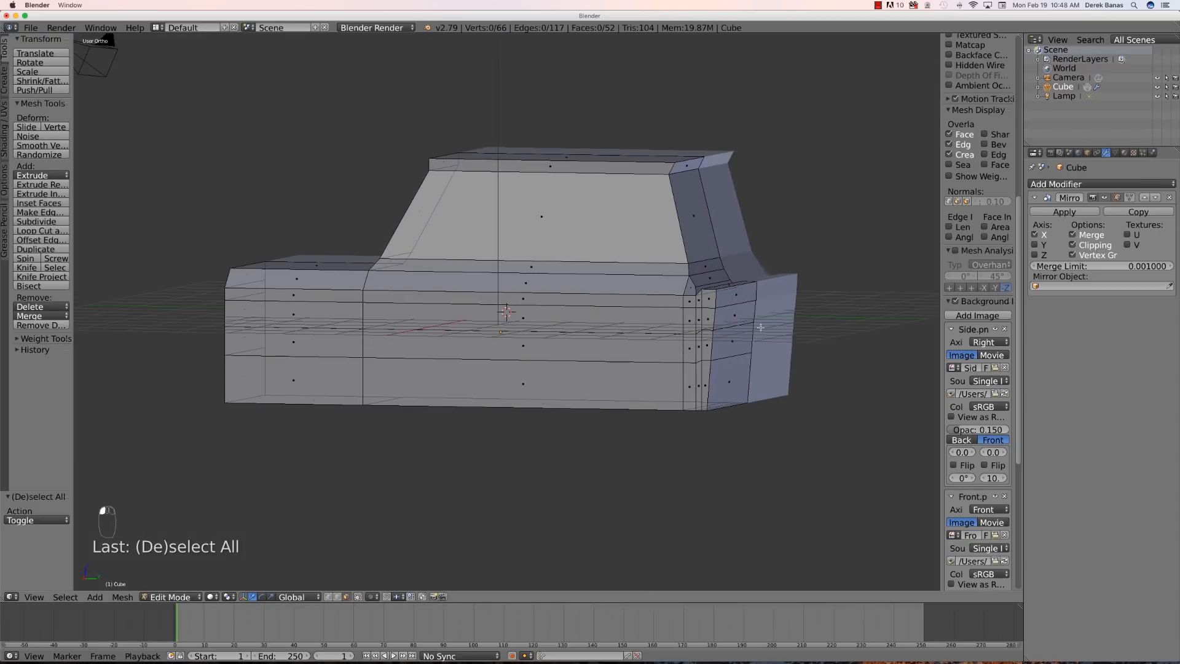
pyautogui.rightClick(740, 301)
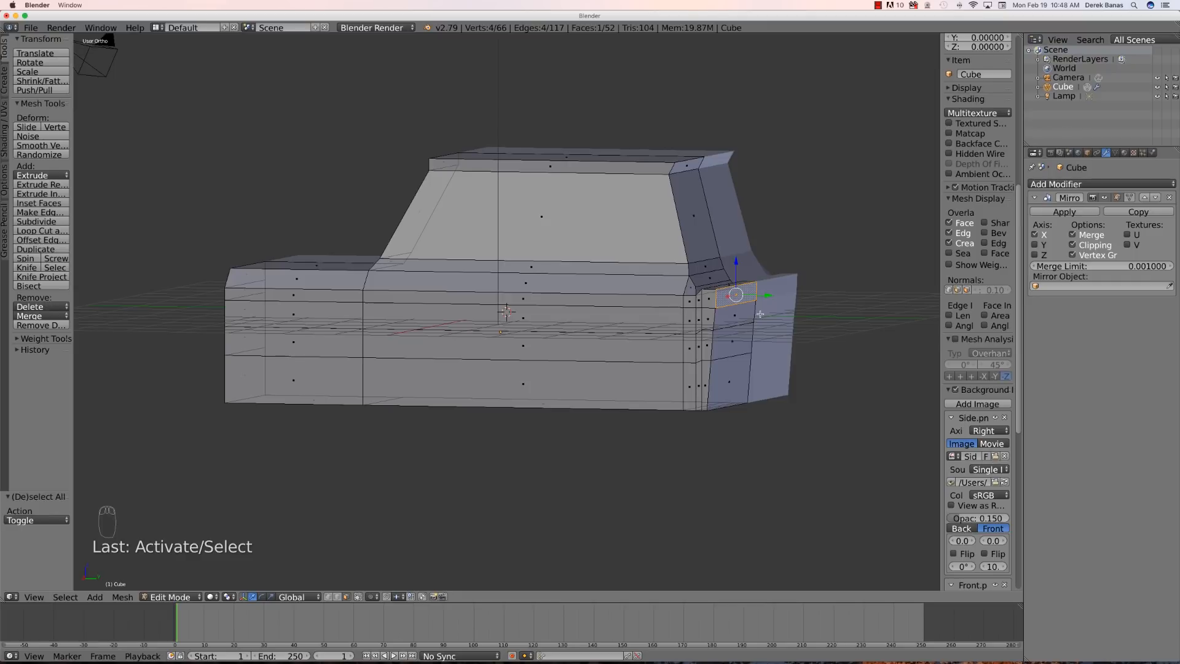
pyautogui.press('e')
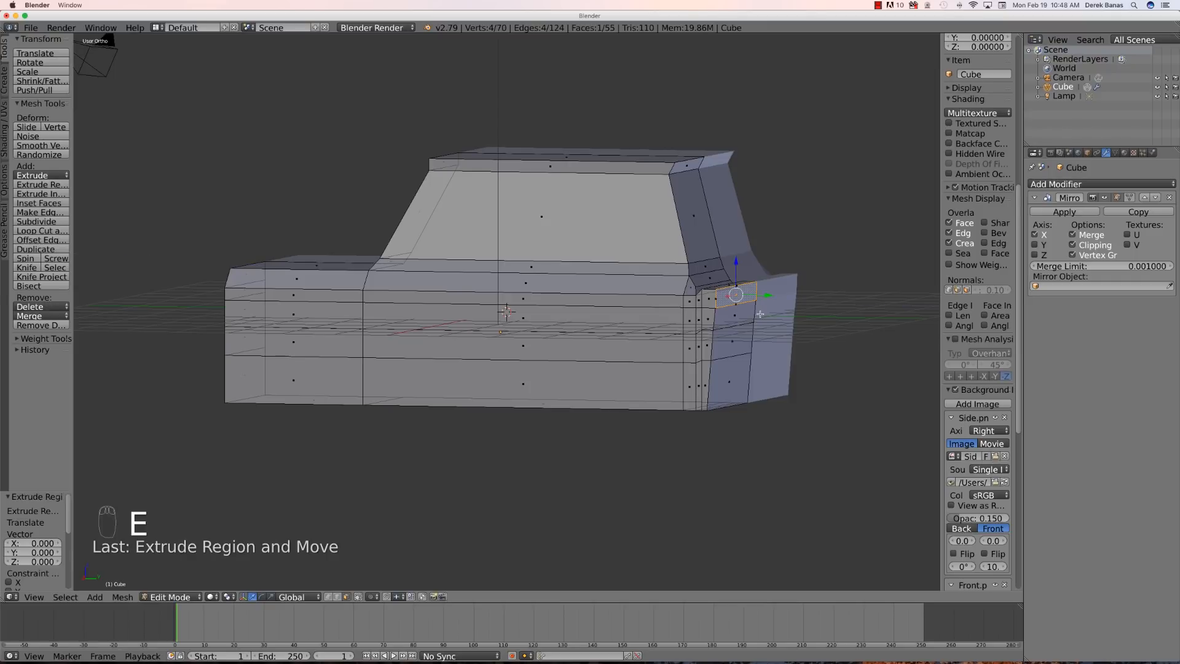
pyautogui.press('KP_3')
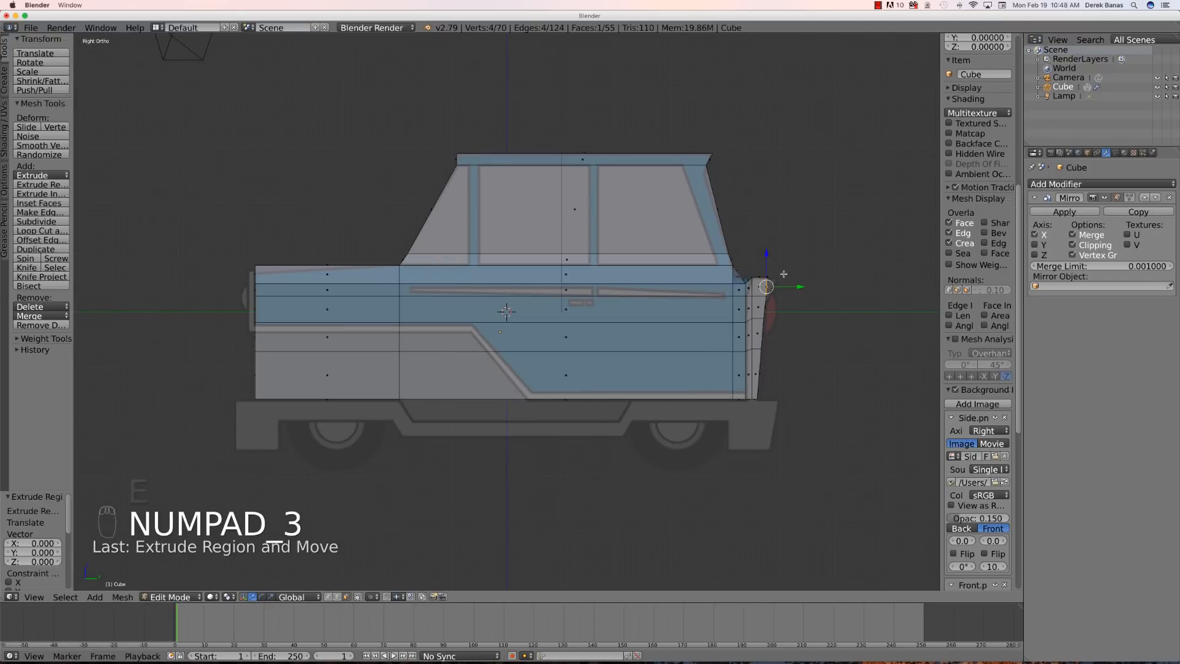
pyautogui.moveTo(799, 286); pyautogui.dragTo(803, 287)
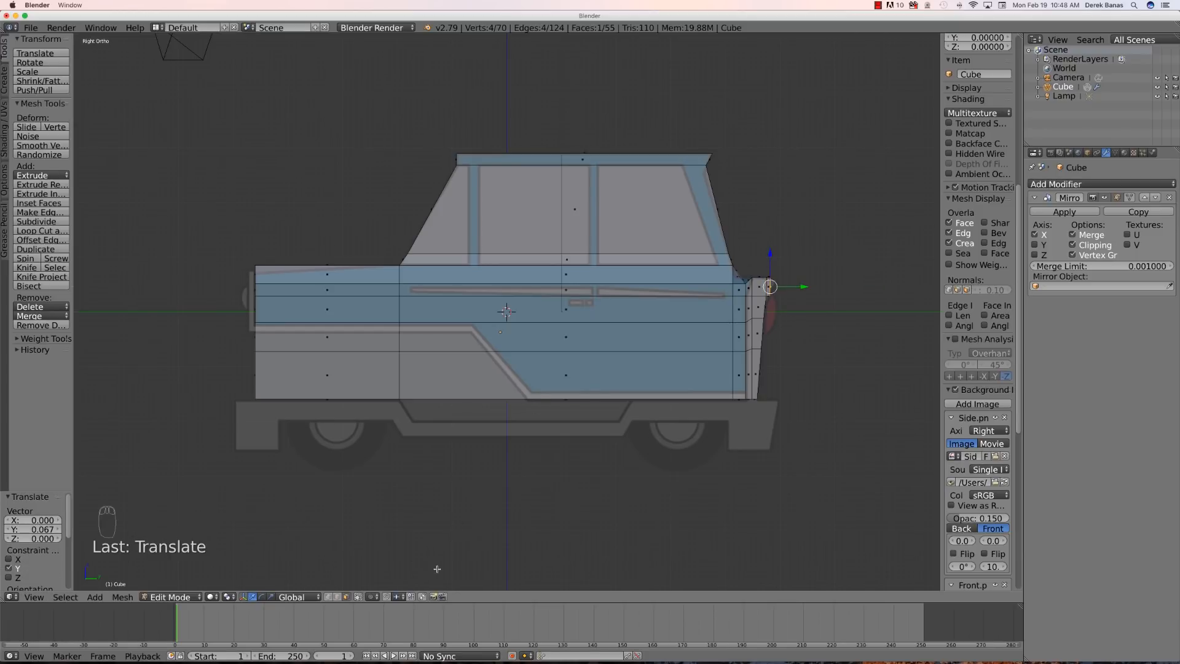
# - Move the top vertices of the extruded tail fin back about 0.135 along Y using vertex selection mode
pyautogui.press('a')
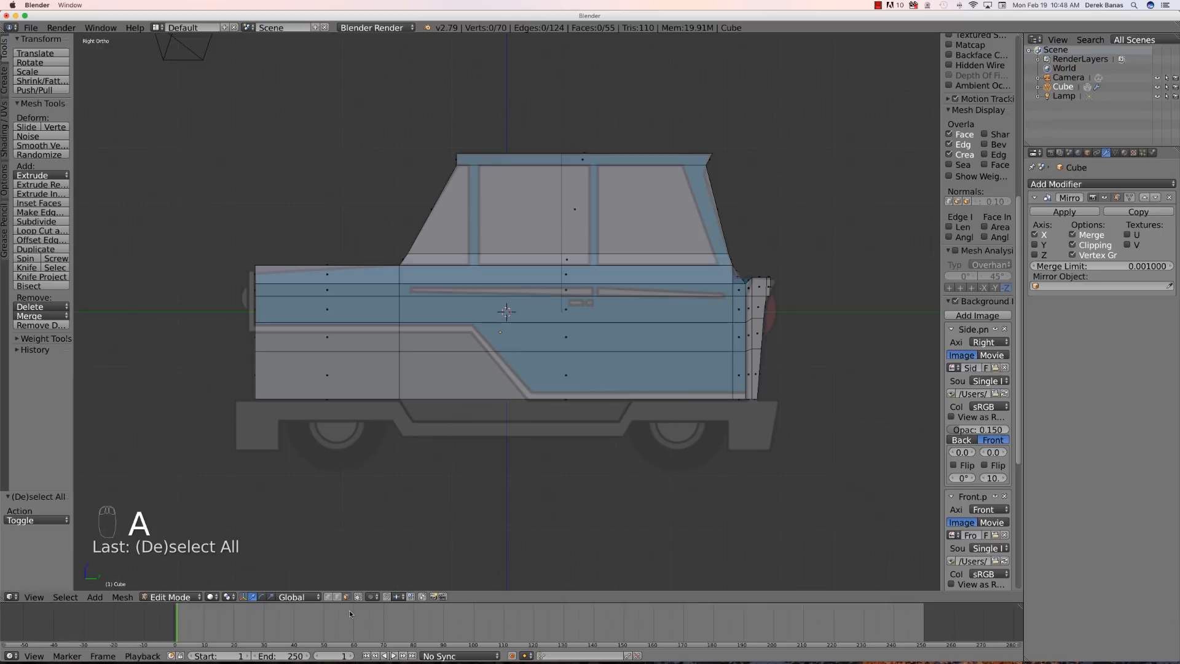
pyautogui.click(326, 597)
pyautogui.press('b')
pyautogui.moveTo(786, 281); pyautogui.dragTo(812, 277)
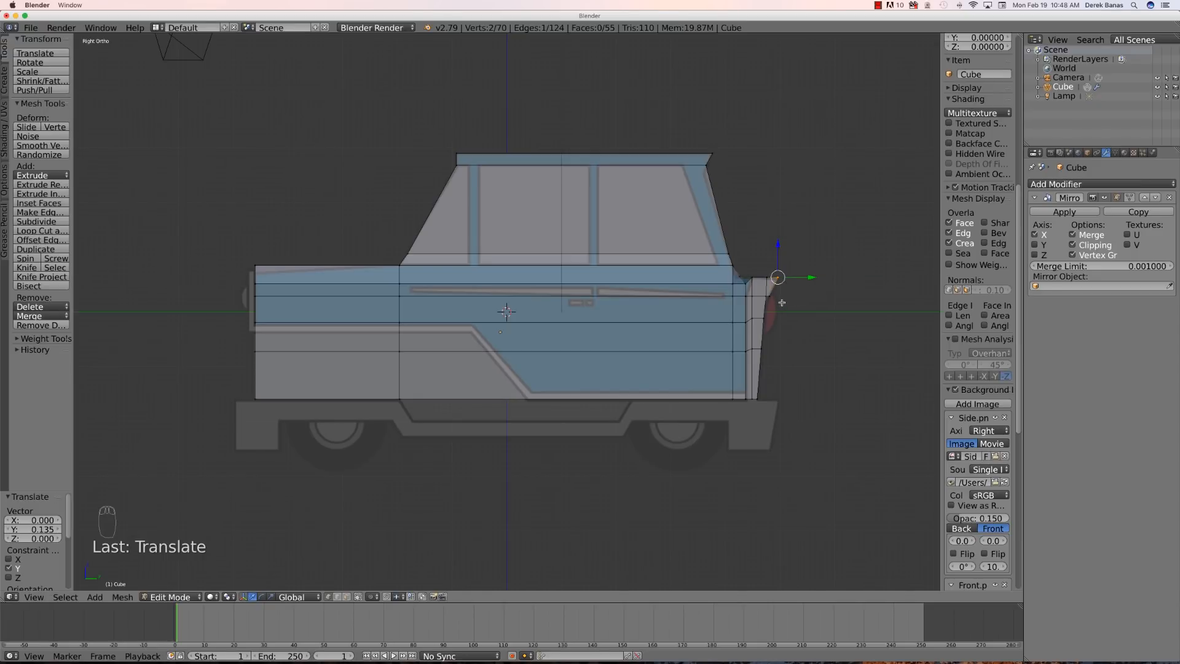
# - Move the fin's lower rear vertices slightly forward along Y to taper it toward the tail light
pyautogui.press('a')
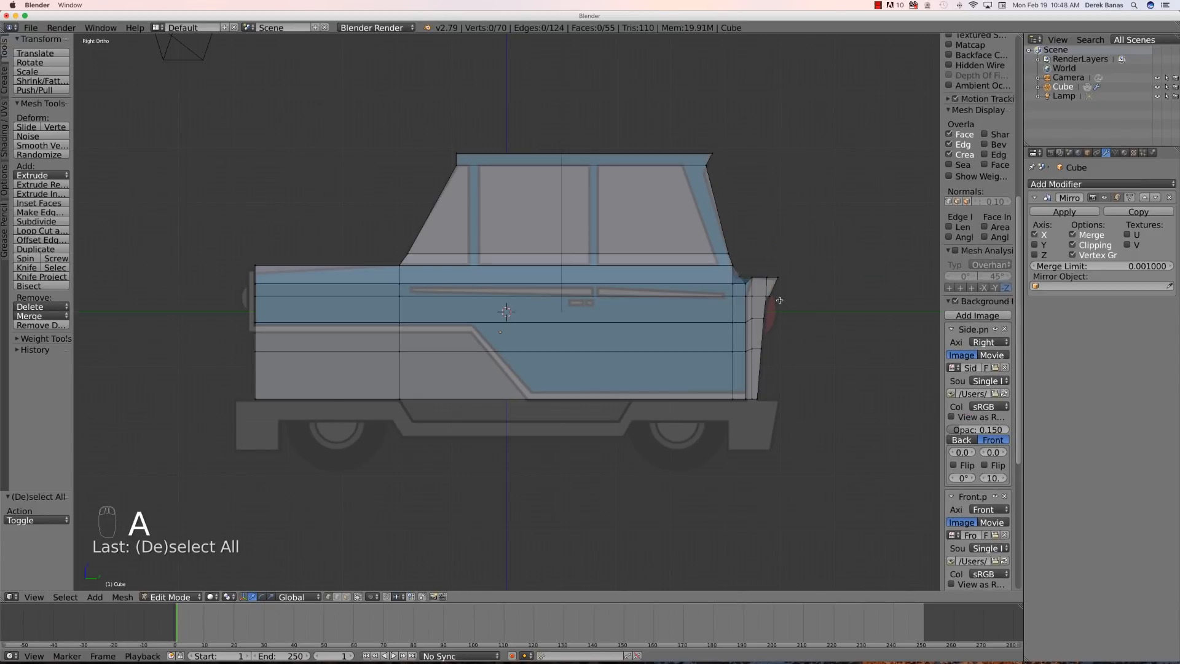
pyautogui.press('b')
pyautogui.moveTo(772, 294); pyautogui.dragTo(787, 309)
pyautogui.scroll(2, 788, 310)
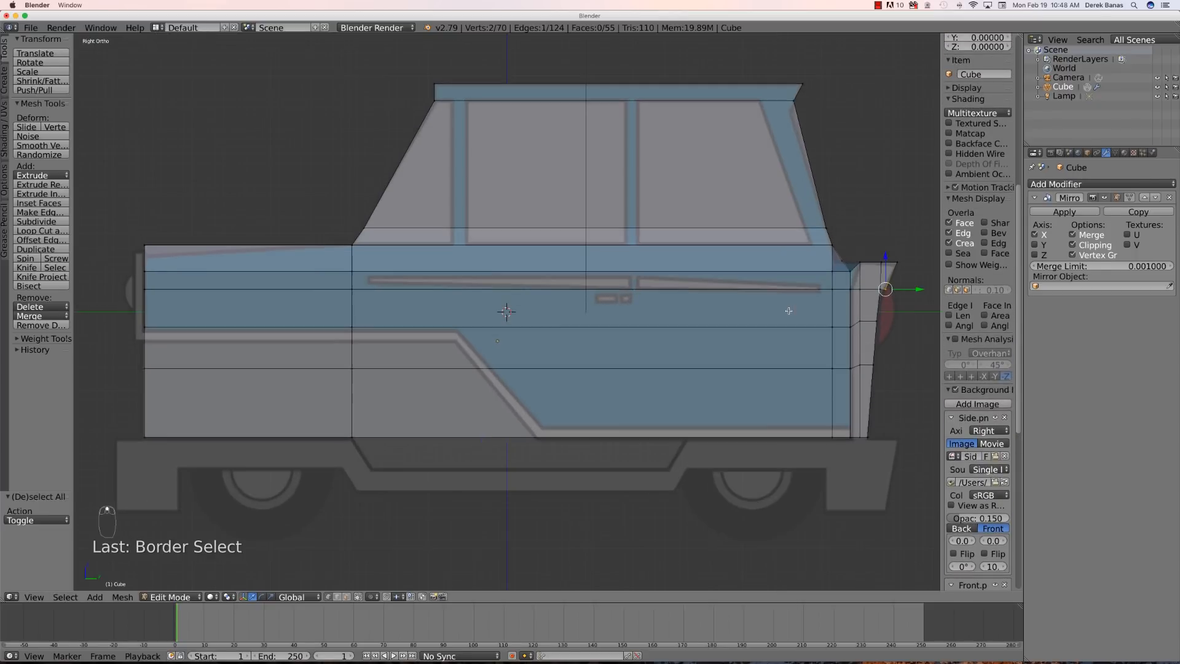
pyautogui.moveTo(919, 290); pyautogui.dragTo(914, 290)
pyautogui.press('a')
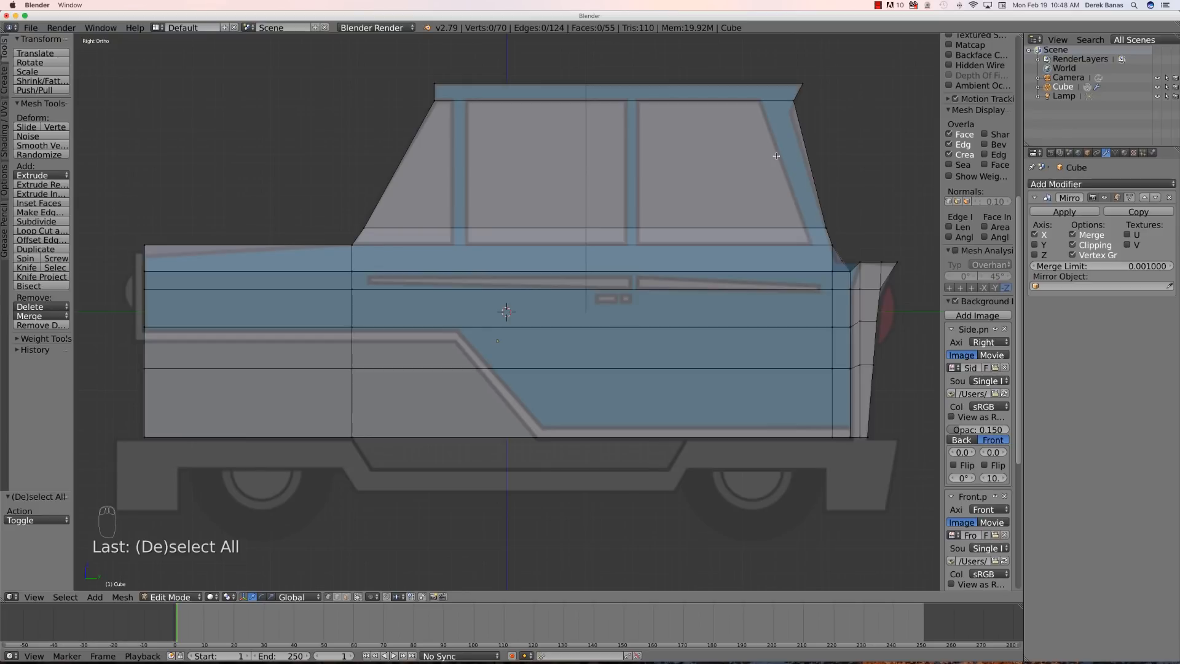
# - Add five vertical loop cuts through the cabin and body, slid slightly toward the rear
pyautogui.hotkey('ctrl', 'r')
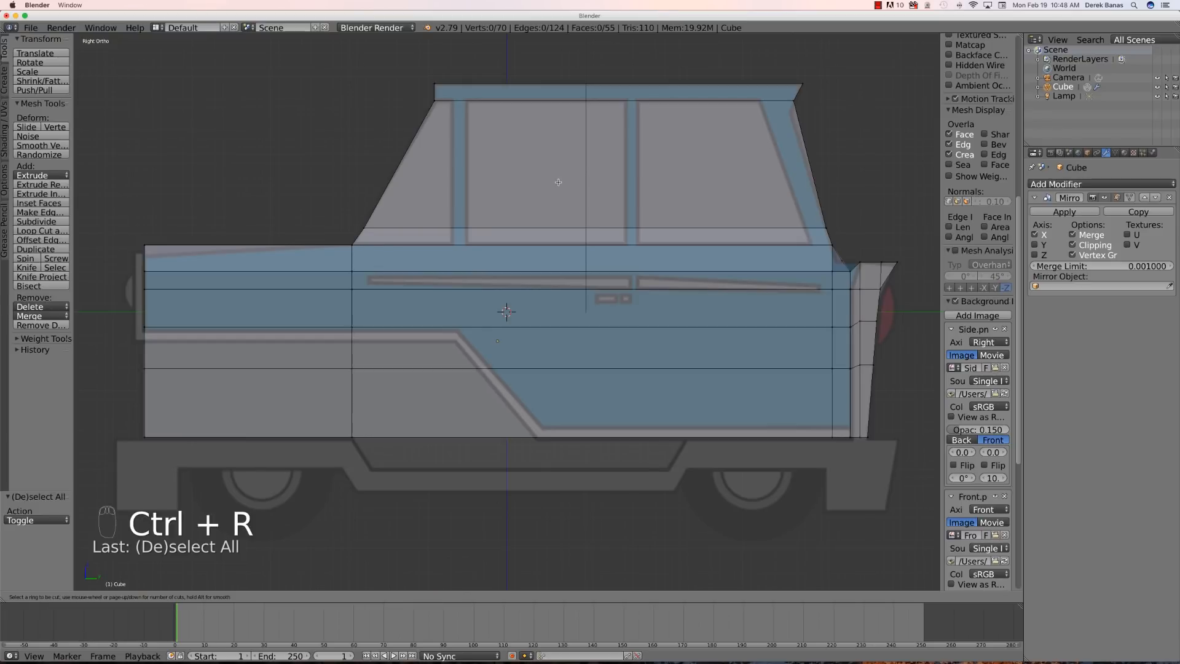
pyautogui.scroll(1, 580, 110)
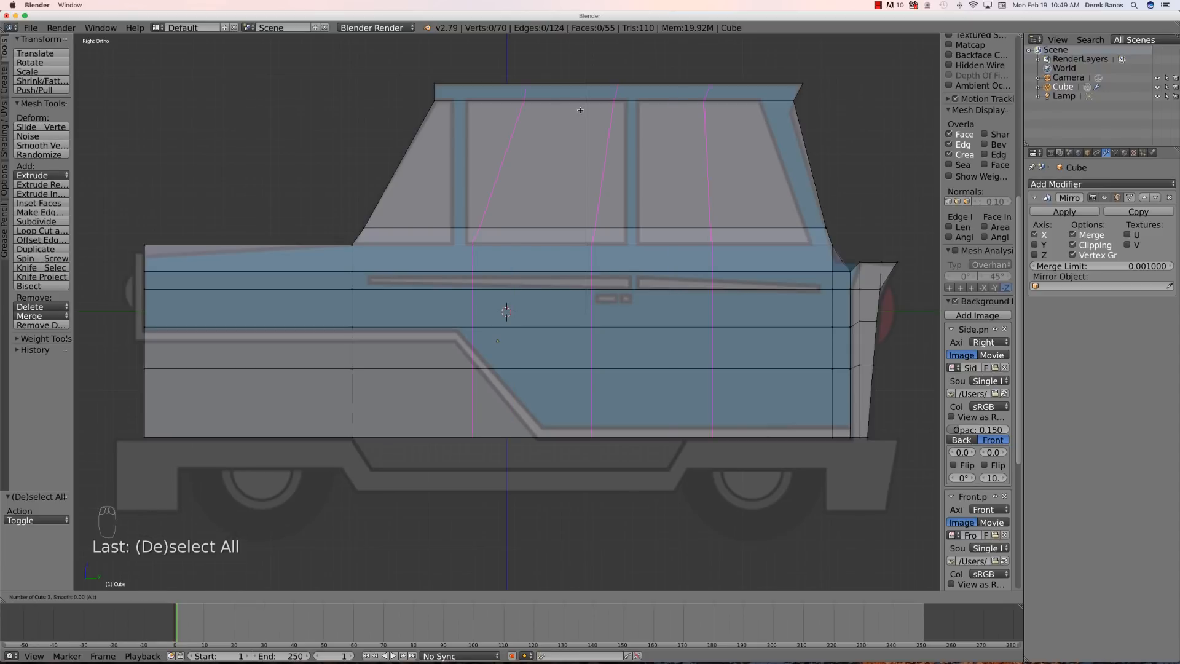
pyautogui.click(580, 110)
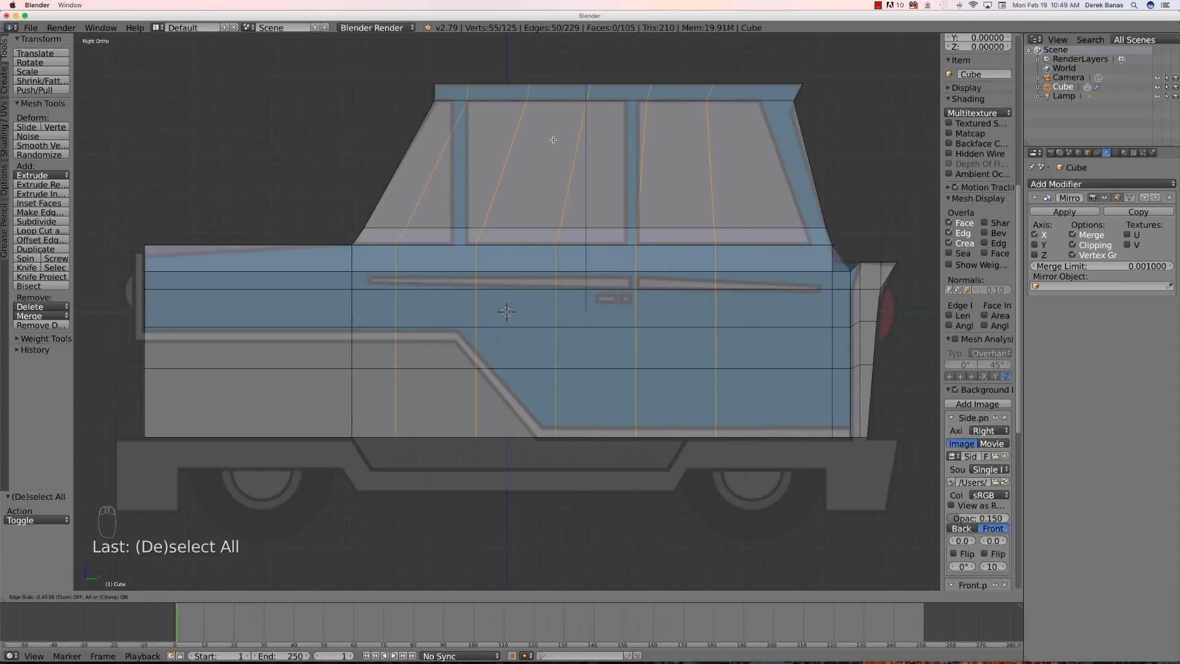
pyautogui.click(594, 146)
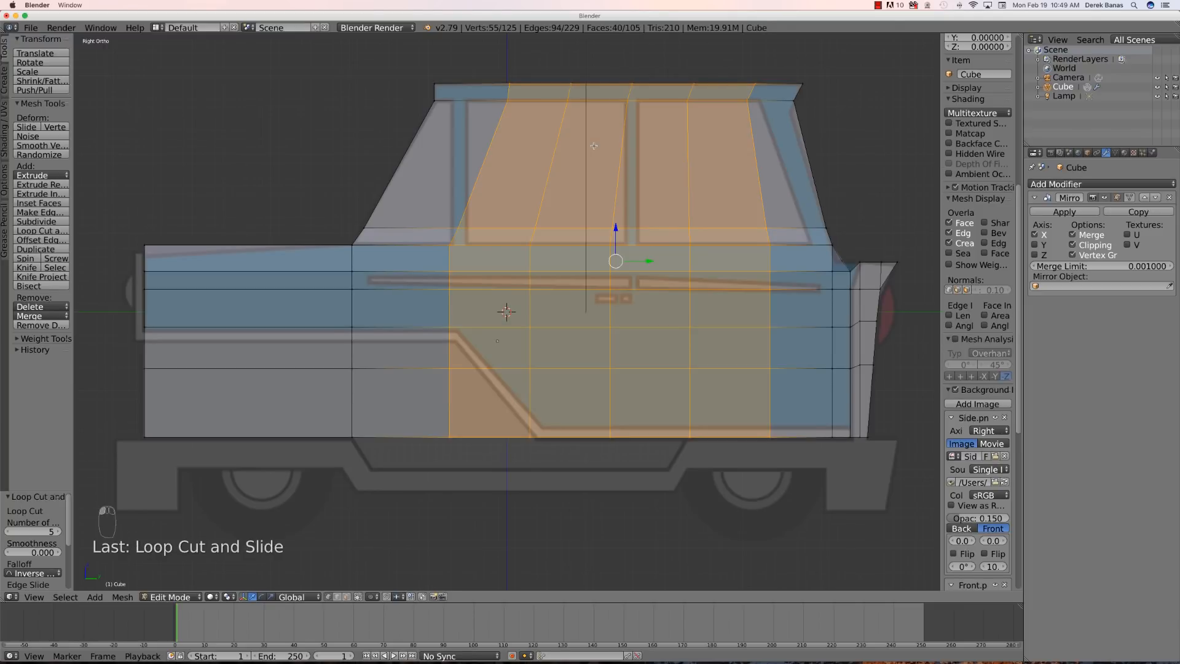
pyautogui.press('a')
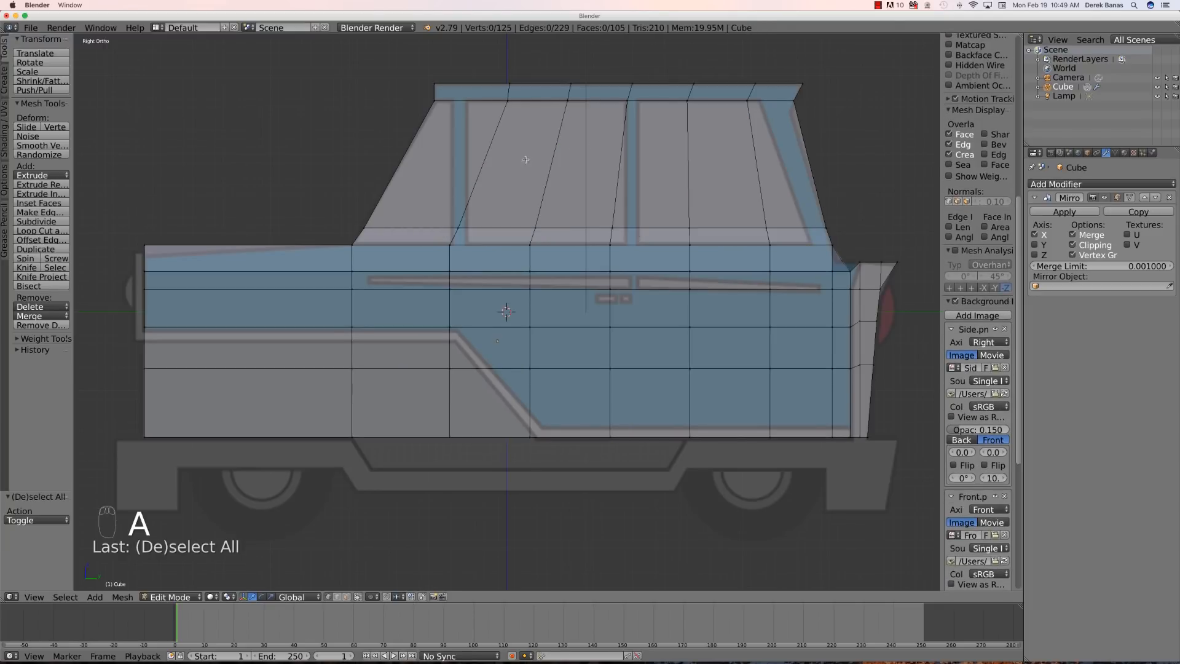
# - Flatten the frontmost slanted edge loop to zero along Y and move it -0.193 in Y to the front pillar's front edge
pyautogui.keyDown('alt'); pyautogui.rightClick(475, 184); pyautogui.keyUp('alt')
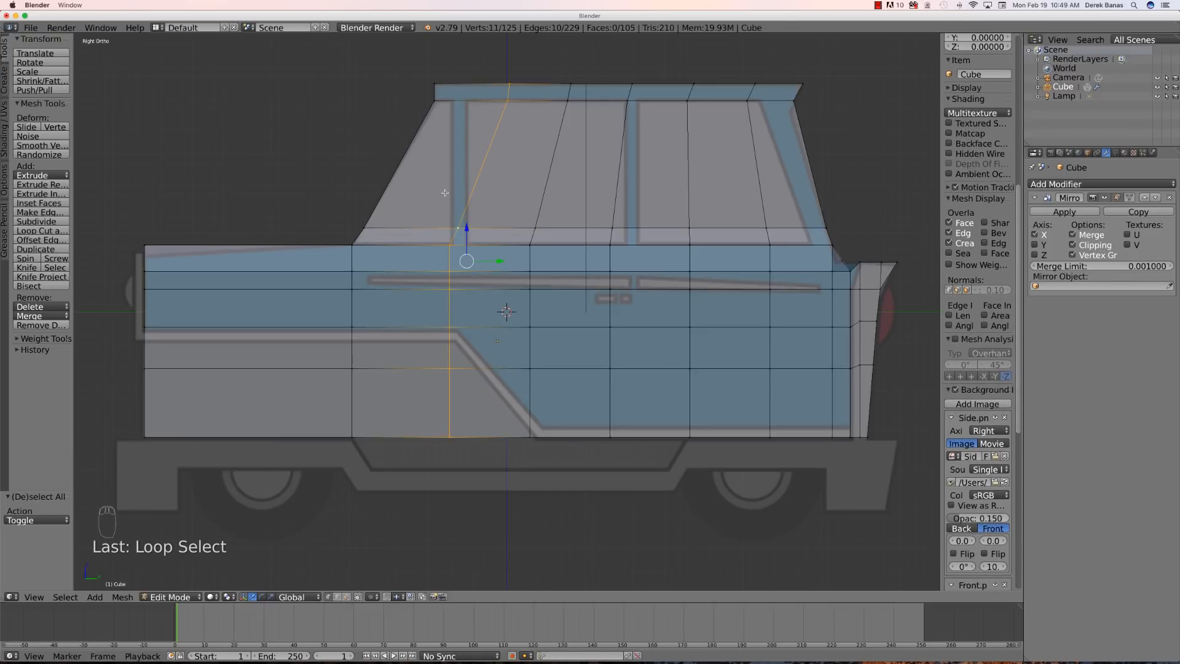
pyautogui.press('s')
pyautogui.press('y')
pyautogui.press('0')
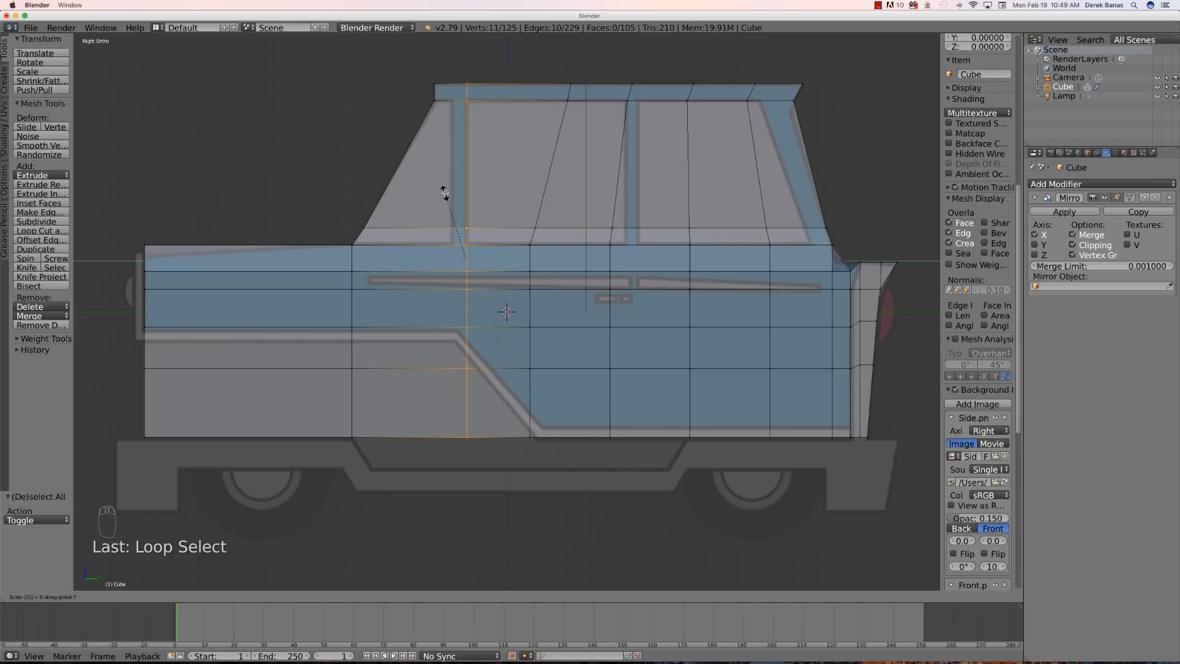
pyautogui.press('Return')
pyautogui.moveTo(499, 261); pyautogui.dragTo(485, 261)
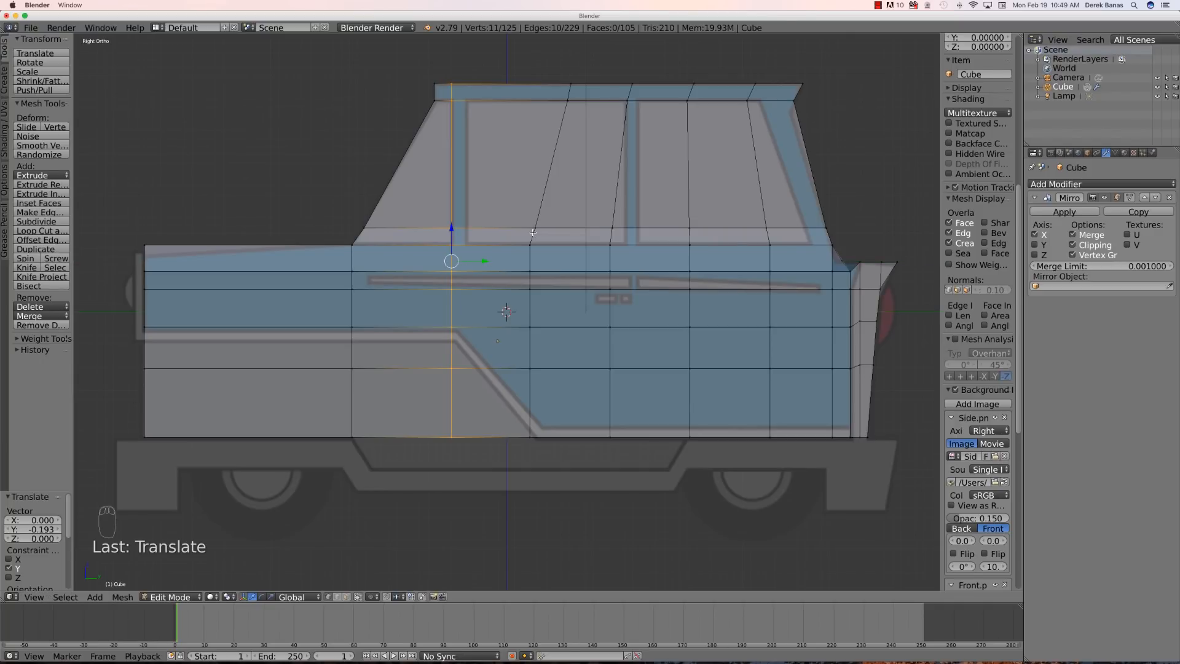
# - Flatten the second slanted edge loop to zero along Y and move it -0.937 in Y to the front pillar's rear edge
pyautogui.keyDown('alt'); pyautogui.rightClick(533, 232); pyautogui.keyUp('alt')
pyautogui.press('s')
pyautogui.press('y')
pyautogui.press('0')
pyautogui.press('Return')
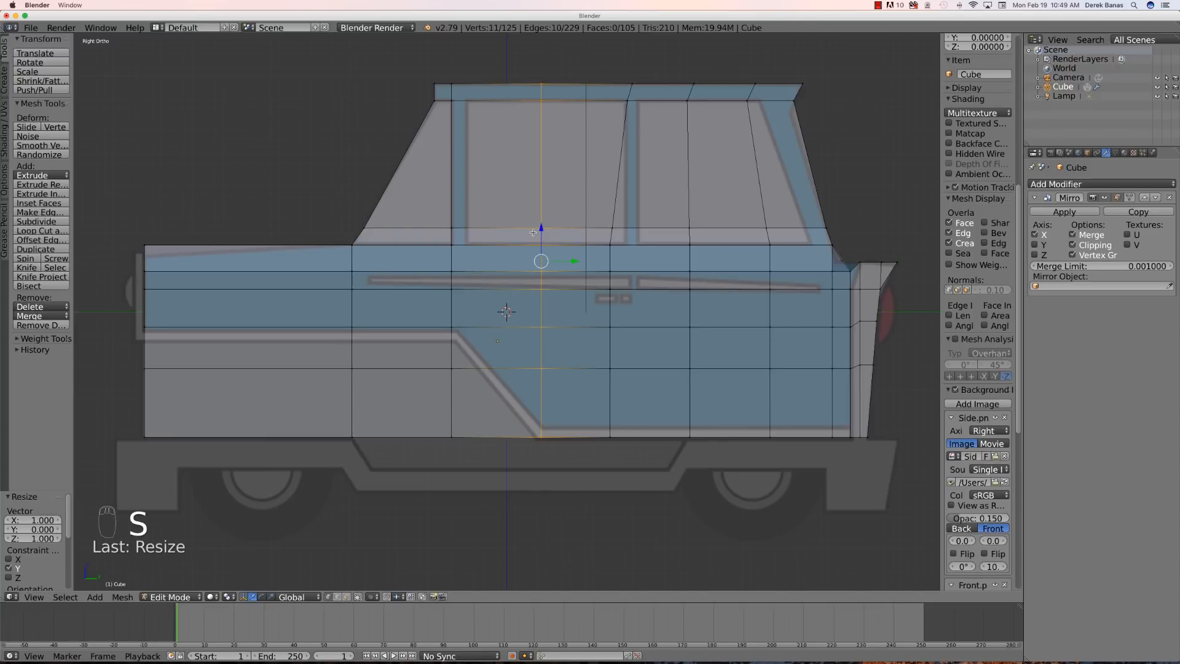
pyautogui.moveTo(575, 261); pyautogui.dragTo(496, 267)
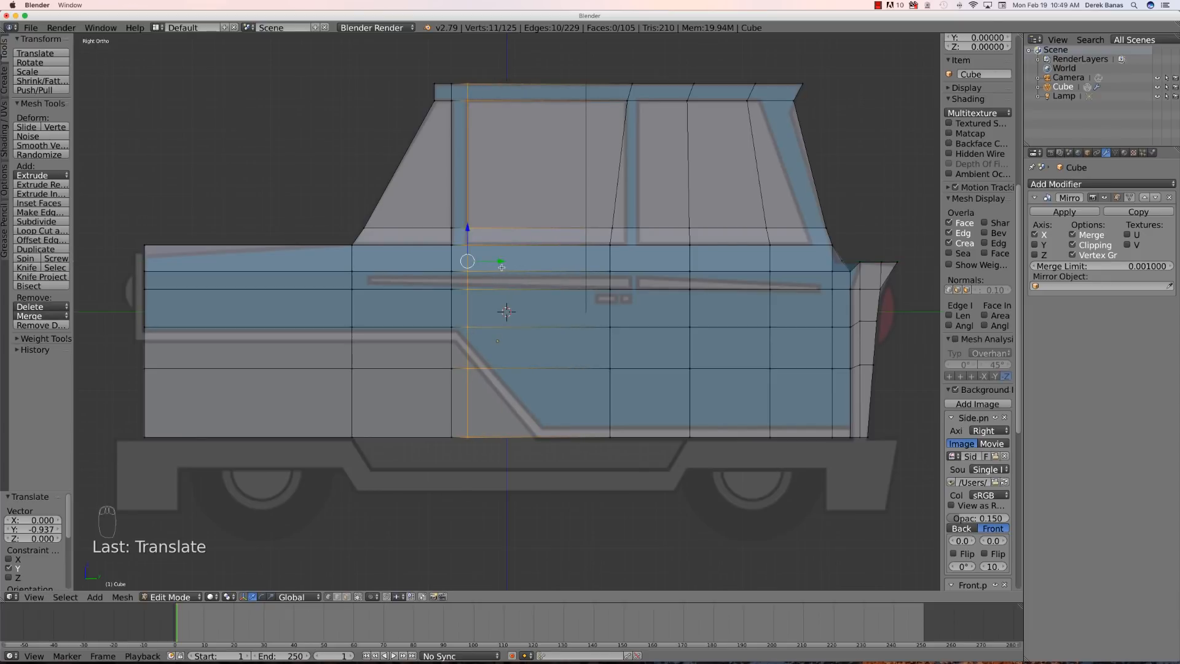
# - Flatten the third edge loop to zero along Y and move it 0.123 in Y to the middle pillar's front edge
pyautogui.keyDown('alt'); pyautogui.rightClick(613, 222); pyautogui.keyUp('alt')
pyautogui.press('s')
pyautogui.press('y')
pyautogui.press('0')
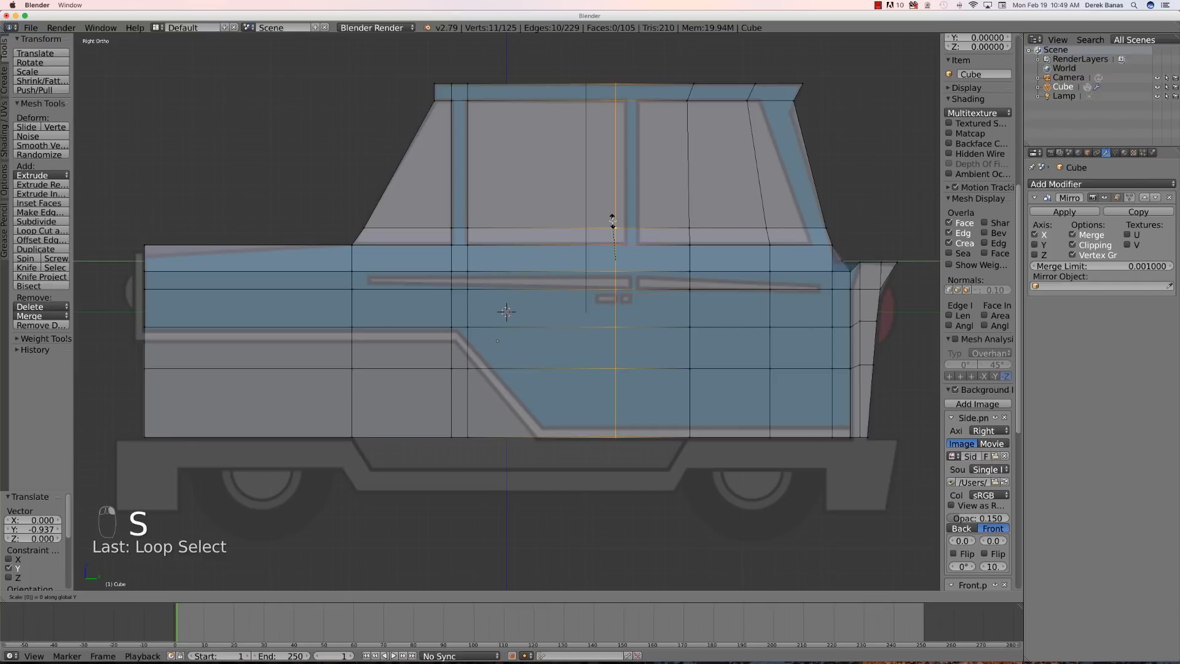
pyautogui.press('Return')
pyautogui.moveTo(649, 262); pyautogui.dragTo(658, 256)
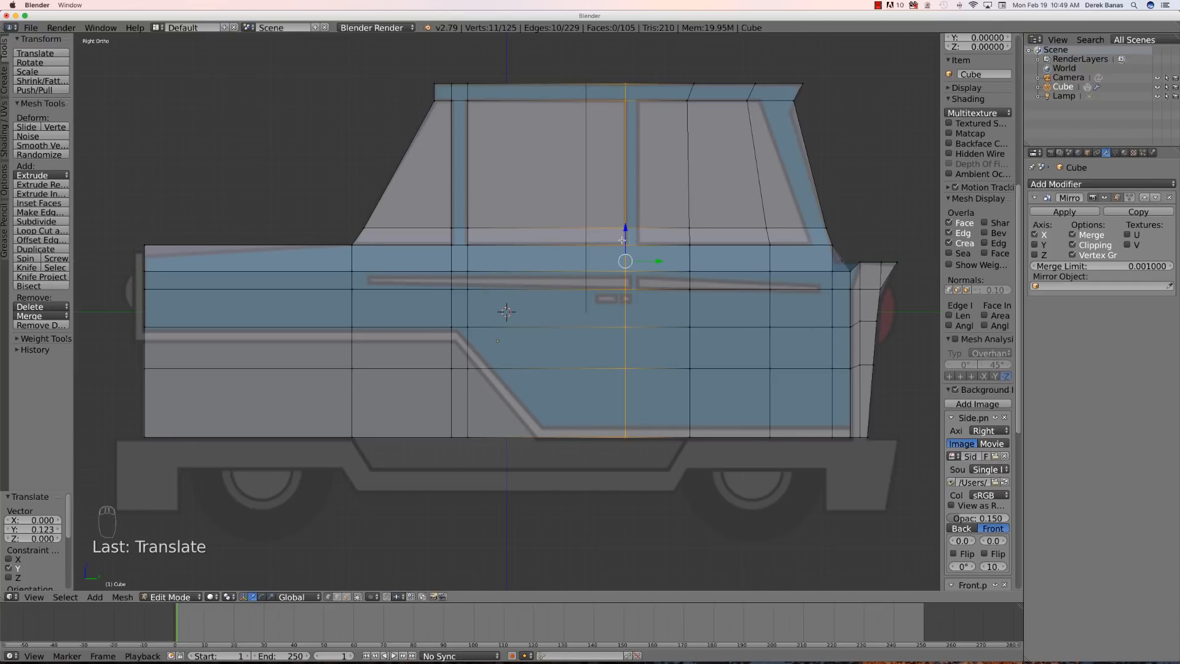
# - Flatten the fourth edge loop to zero along Y and move it -0.662 in Y to the middle pillar's rear edge
pyautogui.keyDown('alt'); pyautogui.rightClick(689, 211); pyautogui.keyUp('alt')
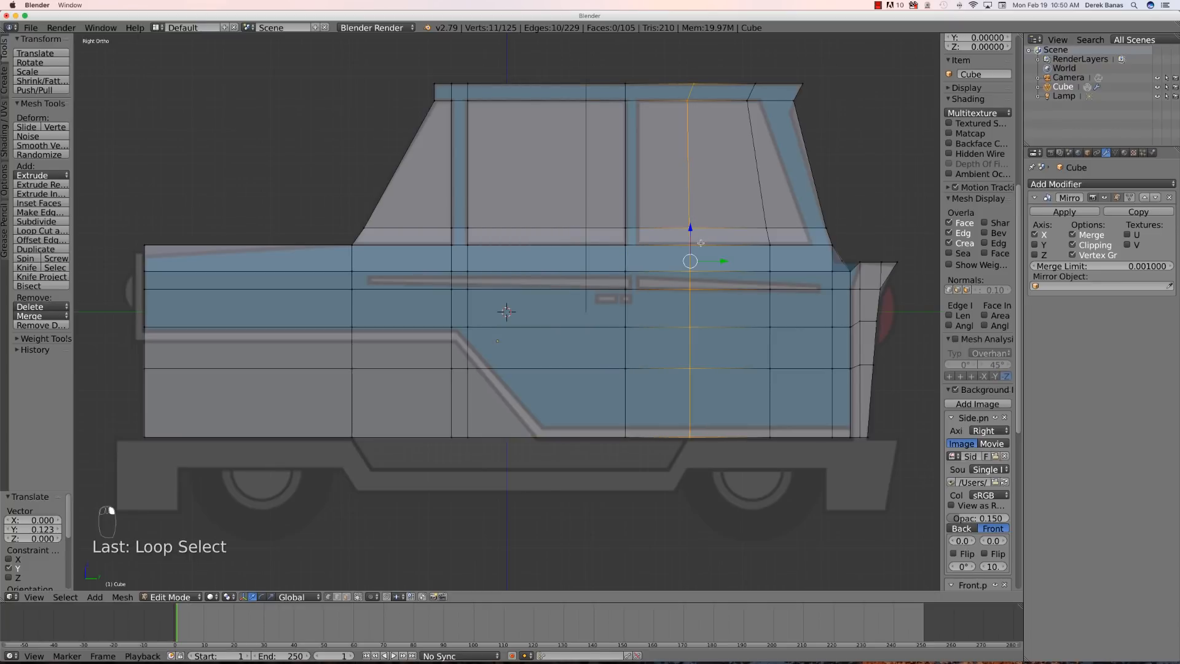
pyautogui.press('s')
pyautogui.press('y')
pyautogui.press('0')
pyautogui.press('Return')
pyautogui.moveTo(721, 262); pyautogui.dragTo(669, 261)
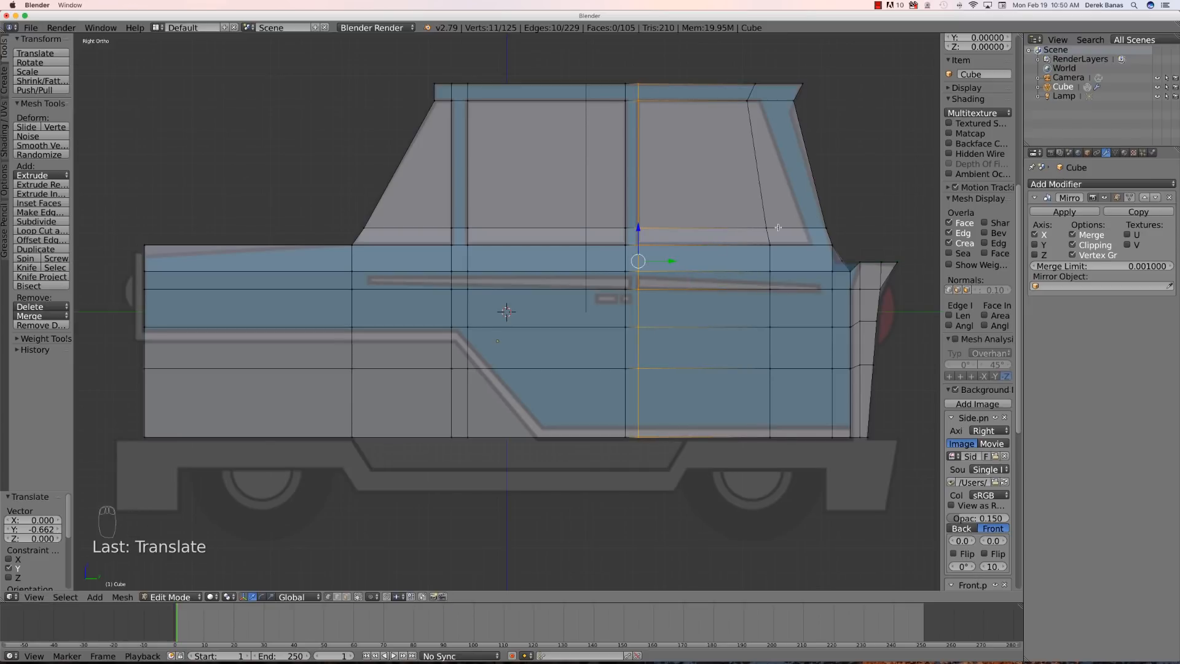
# - Flatten the rearmost new edge loop to zero along Y and move it -0.059 in Y to the rear side window's upper rear corner
pyautogui.keyDown('alt'); pyautogui.rightClick(764, 215); pyautogui.keyUp('alt')
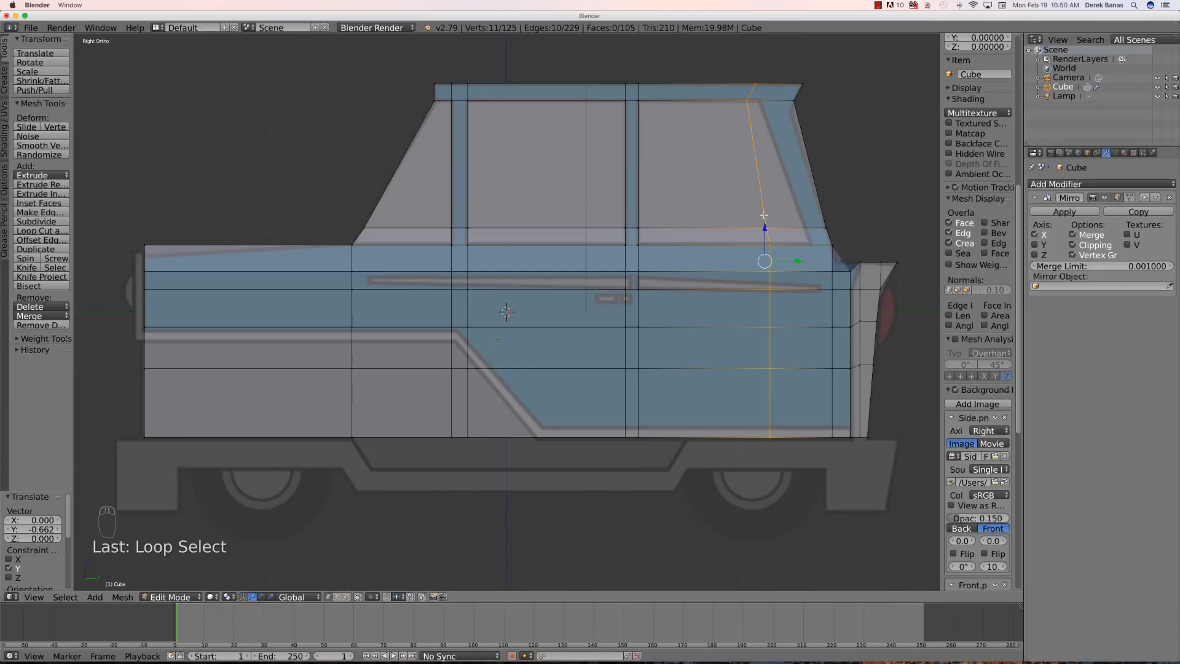
pyautogui.press('s')
pyautogui.press('y')
pyautogui.press('0')
pyautogui.press('Return')
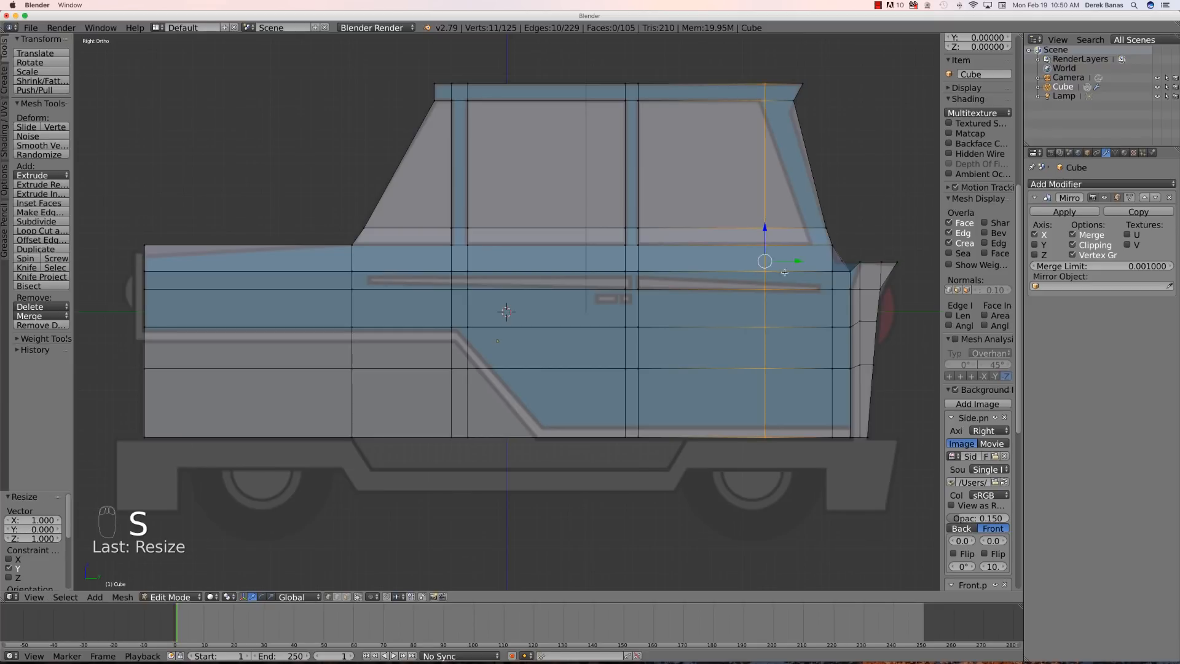
pyautogui.moveTo(797, 261)
pyautogui.mouseDown()
pyautogui.moveTo(825, 255)
pyautogui.moveTo(793, 249)
pyautogui.mouseUp()
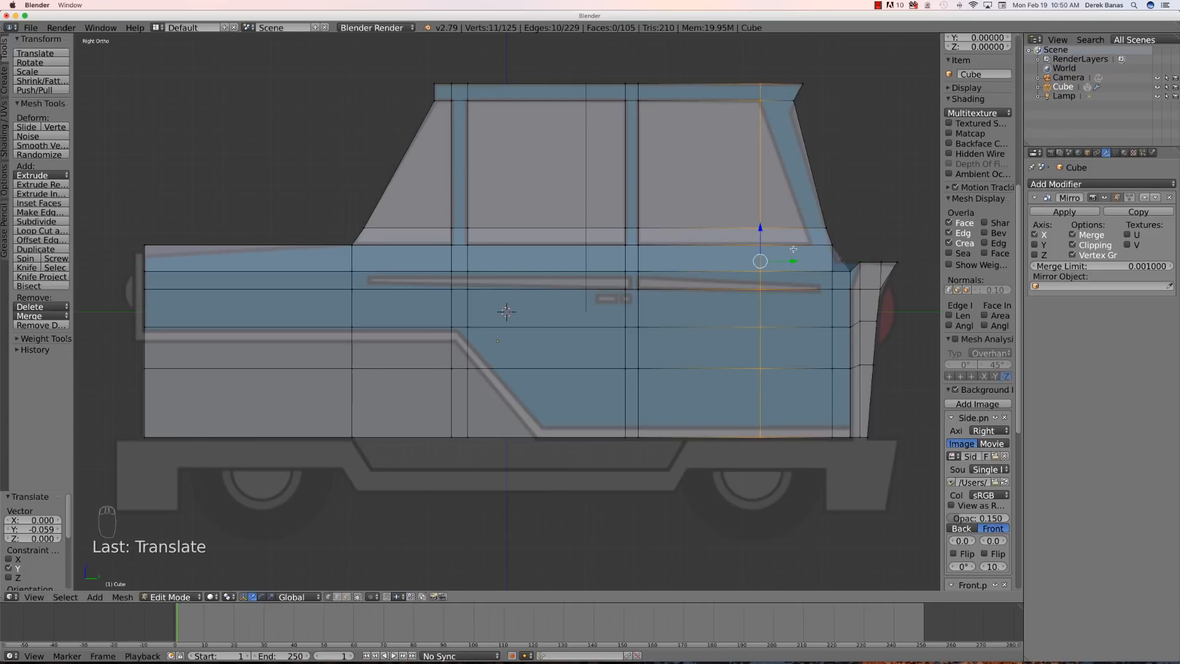
pyautogui.press('a')
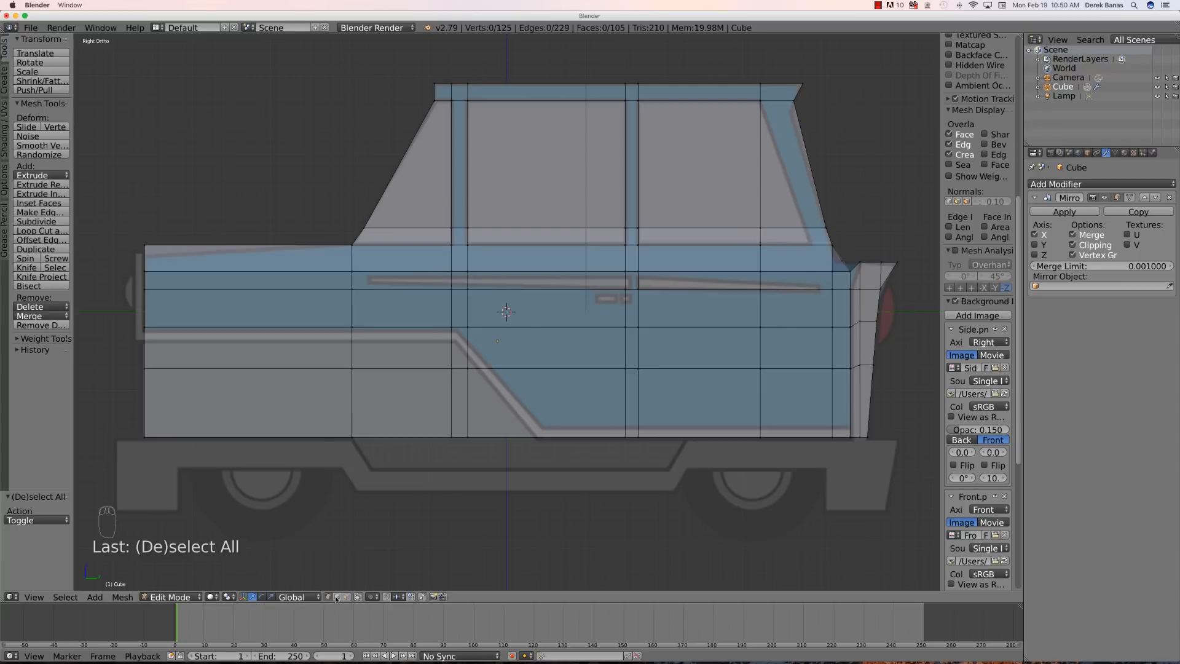
# - Move the rear loop's two vertices at the base of the side window 0.574 back along Y to follow the slanted pillar
pyautogui.press('b')
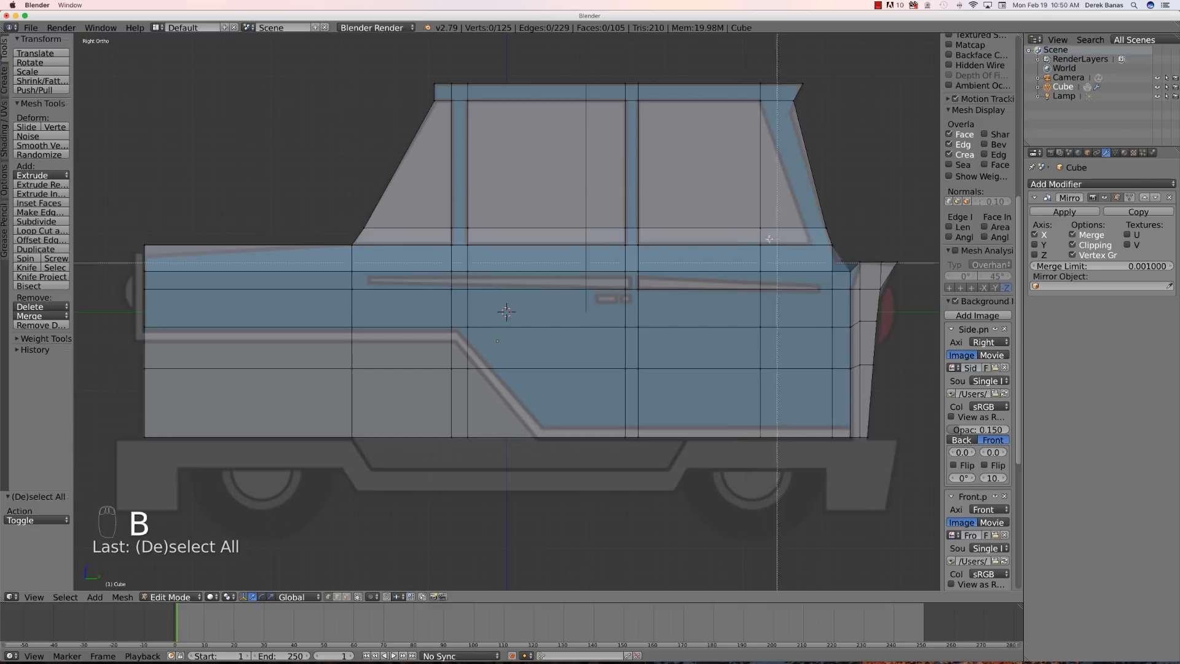
pyautogui.moveTo(750, 220); pyautogui.dragTo(837, 233)
pyautogui.press('g')
pyautogui.press('y')
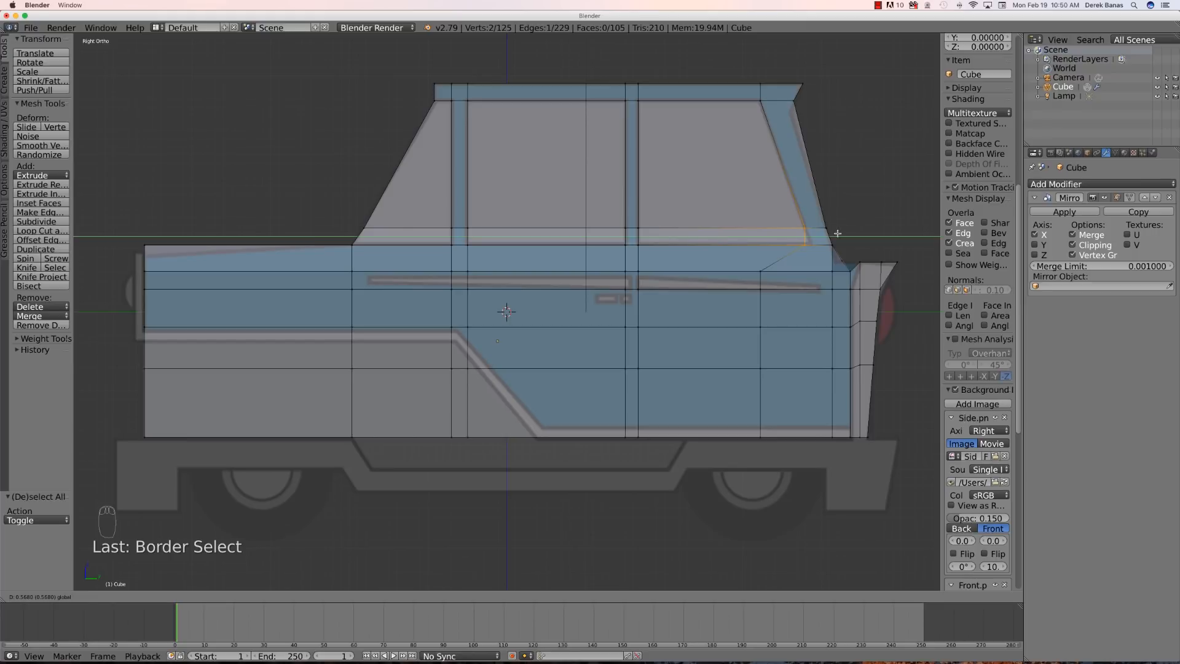
pyautogui.click(837, 233)
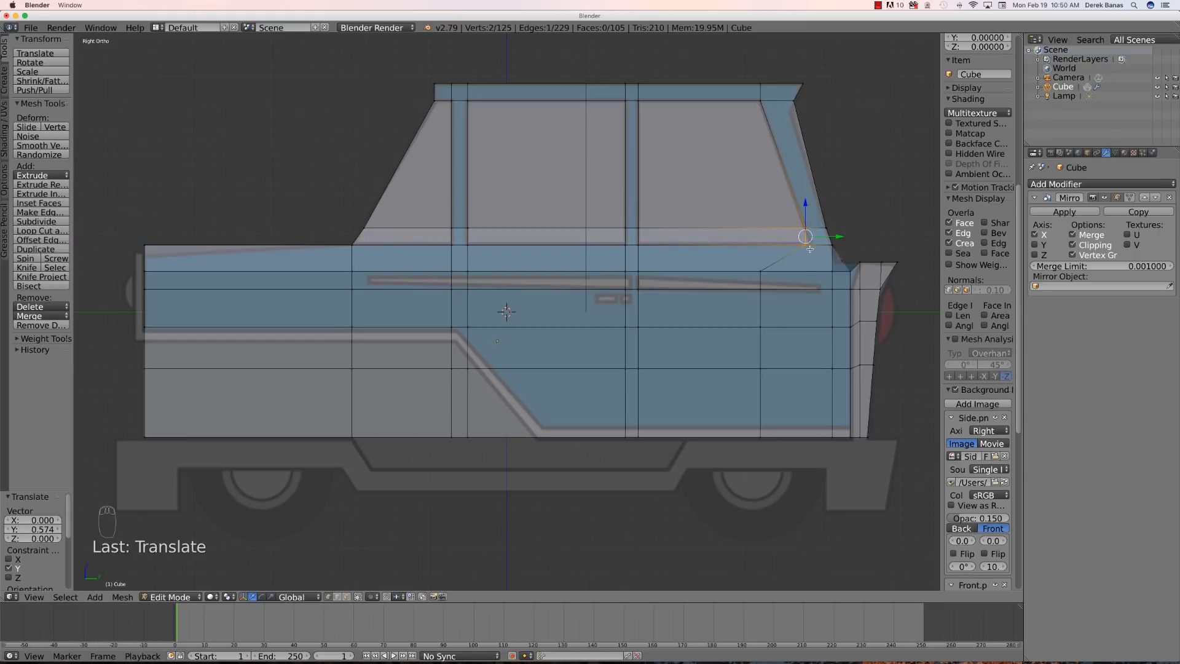
# - Move only the lower of those two window-base vertices 0.076 farther back along Y
pyautogui.press('a')
pyautogui.press('b')
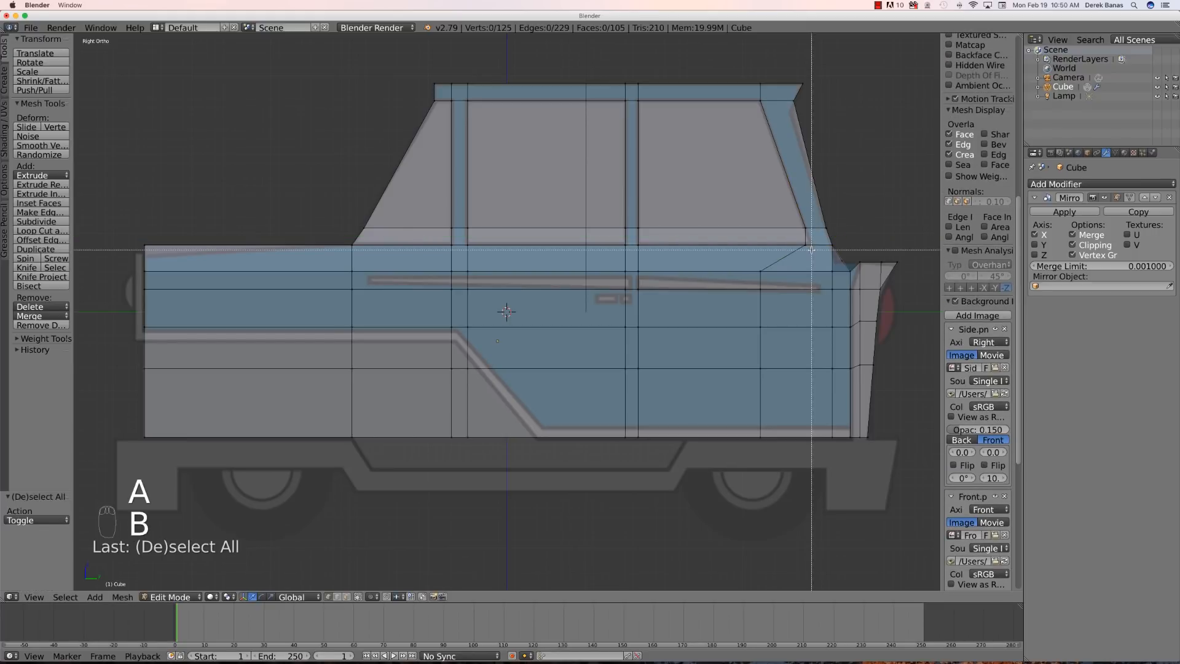
pyautogui.moveTo(794, 241); pyautogui.dragTo(848, 245)
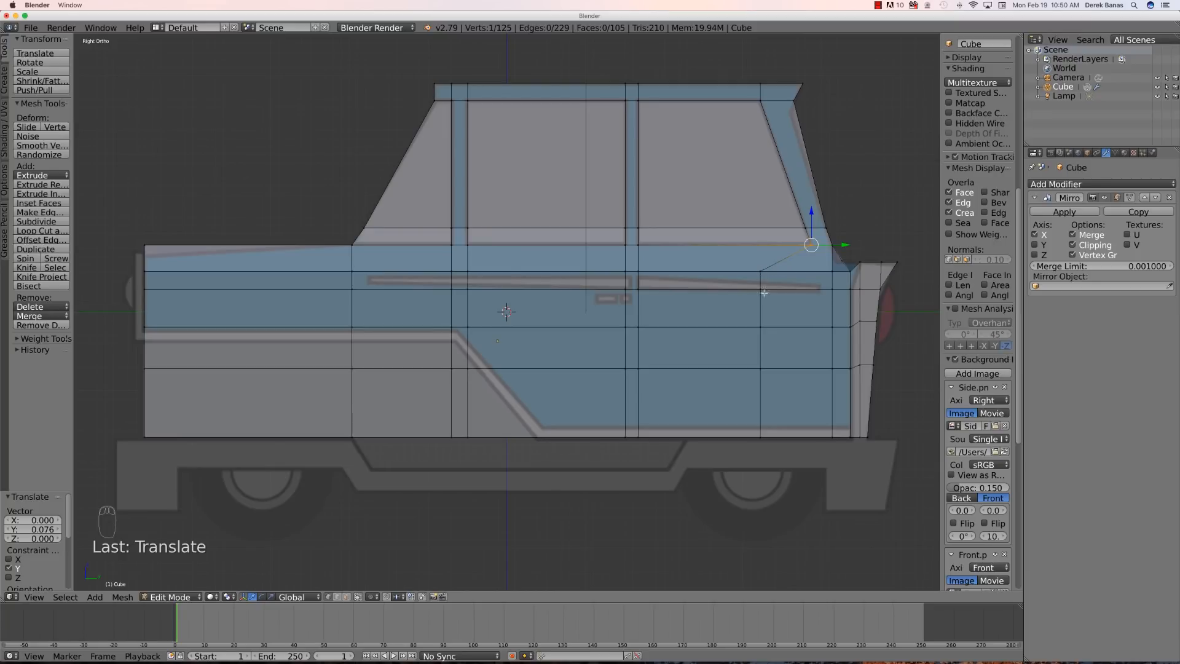
# - Move the six body vertices below the rear side window 0.779 back along Y to continue the rear pillar's line
pyautogui.press('a')
pyautogui.press('b')
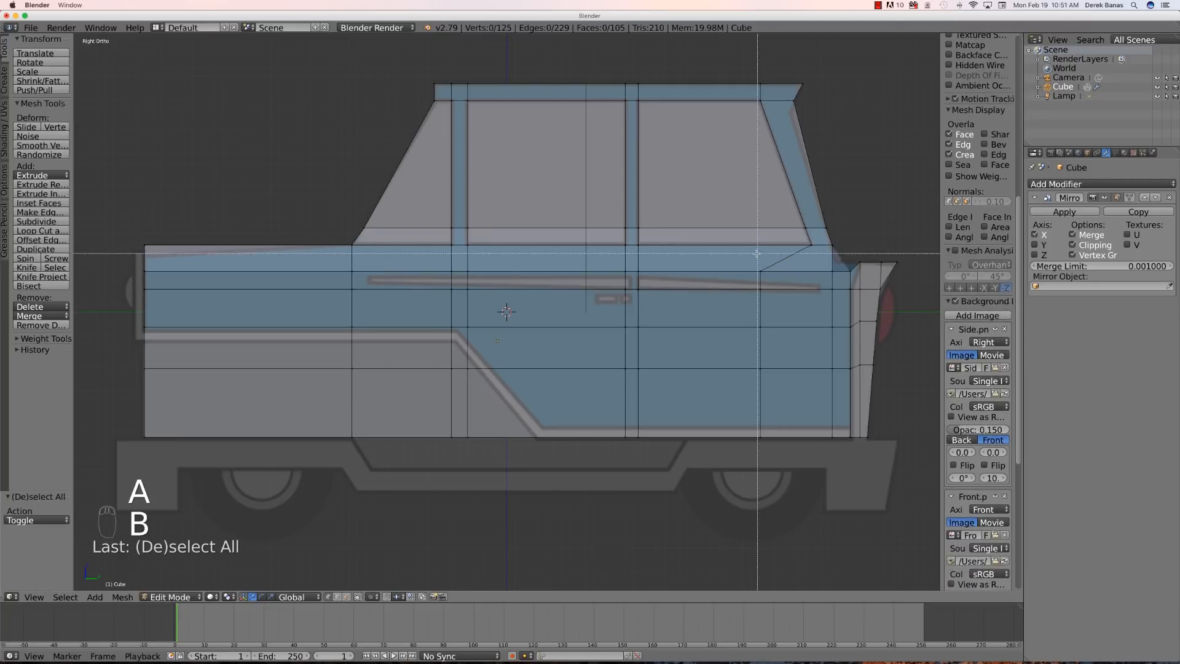
pyautogui.moveTo(751, 257); pyautogui.dragTo(776, 434)
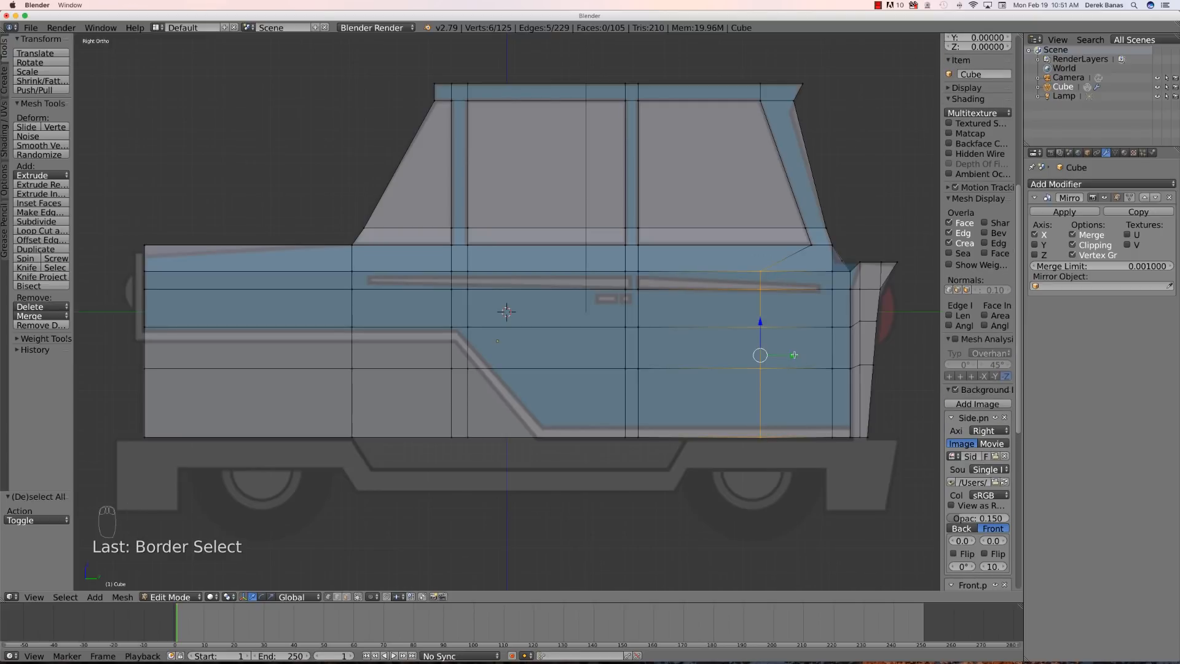
pyautogui.press('g')
pyautogui.press('y')
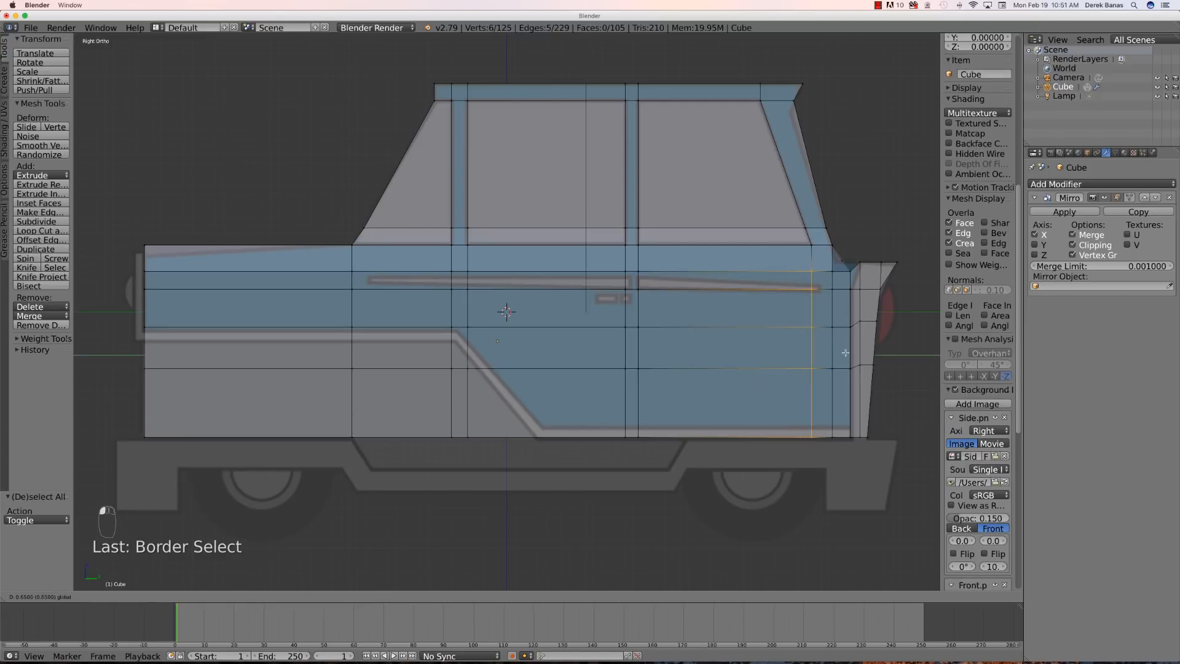
pyautogui.click(855, 352)
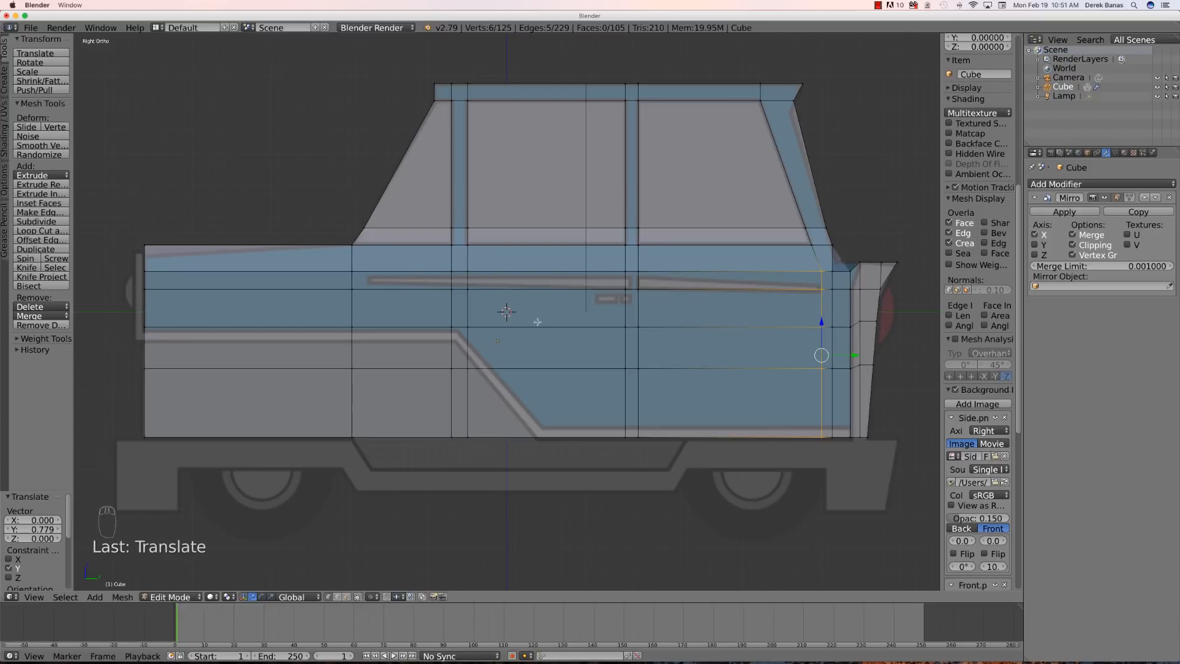
pyautogui.press('a')
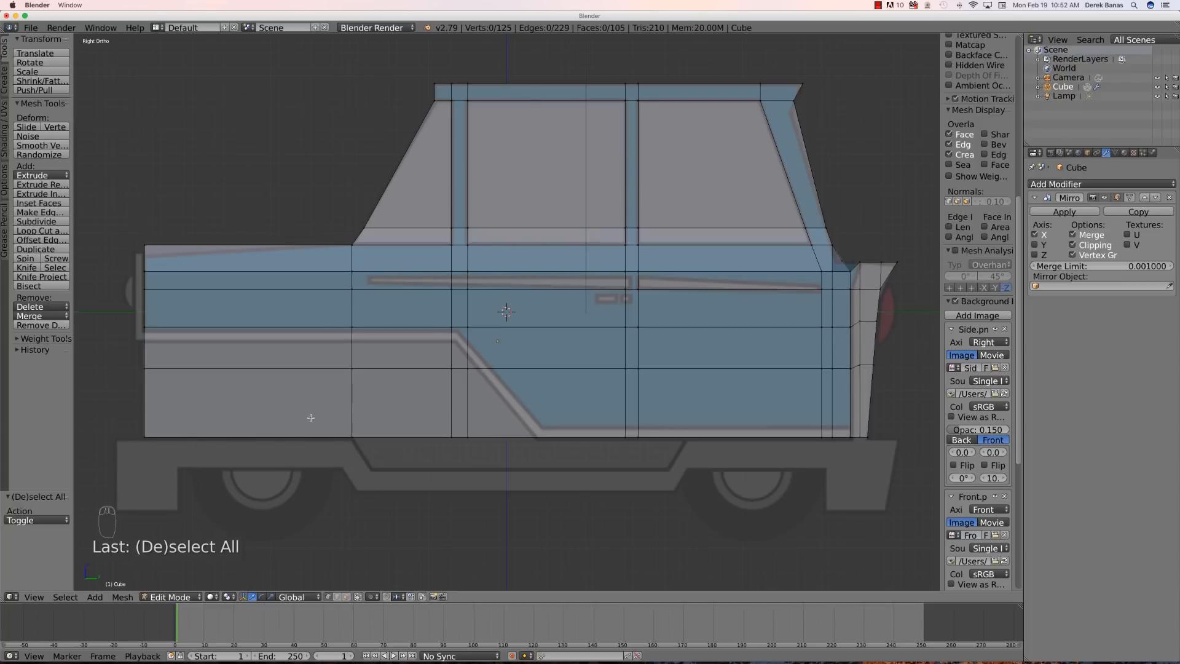
# - Extrude the row of underside faces along the body's outer side, from front to rear, and move it -0.415 along Z
pyautogui.moveTo(480, 485); pyautogui.dragTo(387, 550, button='middle')
pyautogui.click(346, 596)
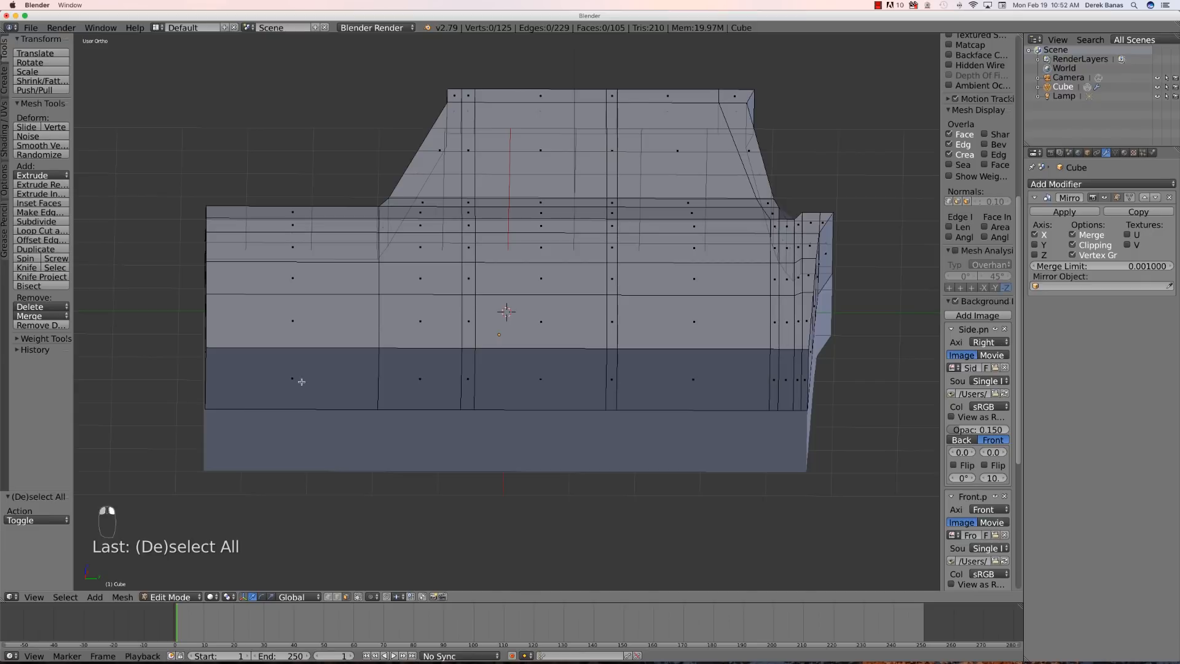
pyautogui.rightClick(298, 378)
pyautogui.keyDown('shift'); pyautogui.rightClick(420, 378); pyautogui.keyUp('shift')
pyautogui.keyDown('ctrl'); pyautogui.rightClick(612, 380); pyautogui.keyUp('ctrl')
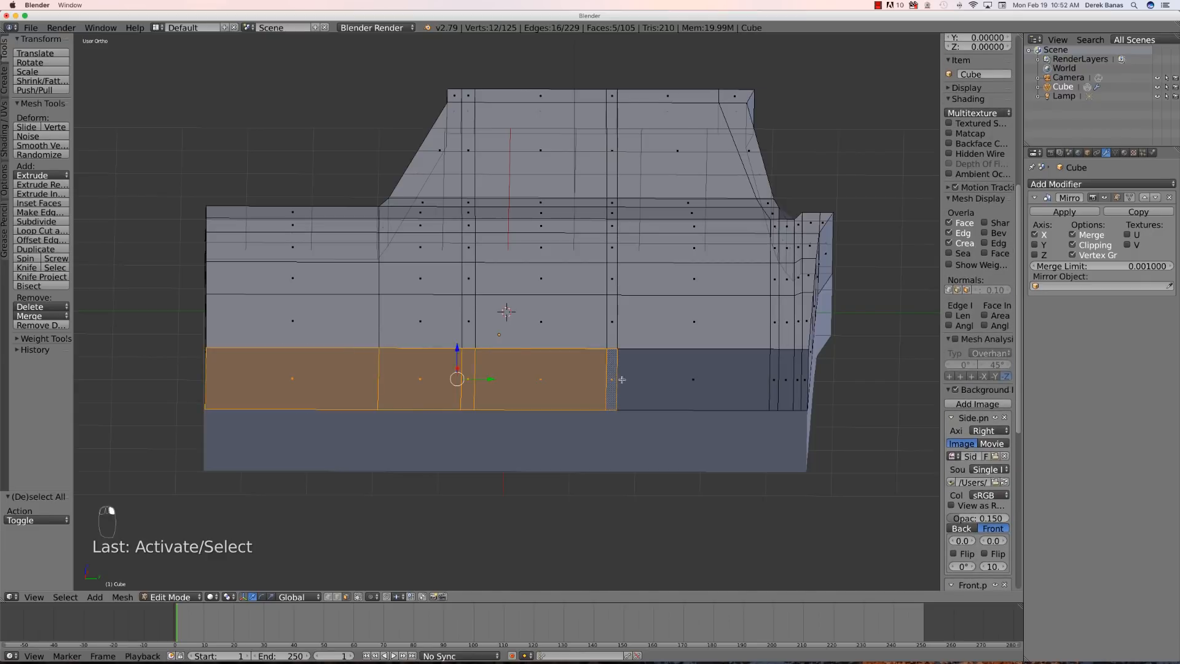
pyautogui.keyDown('shift'); pyautogui.rightClick(692, 379); pyautogui.keyUp('shift')
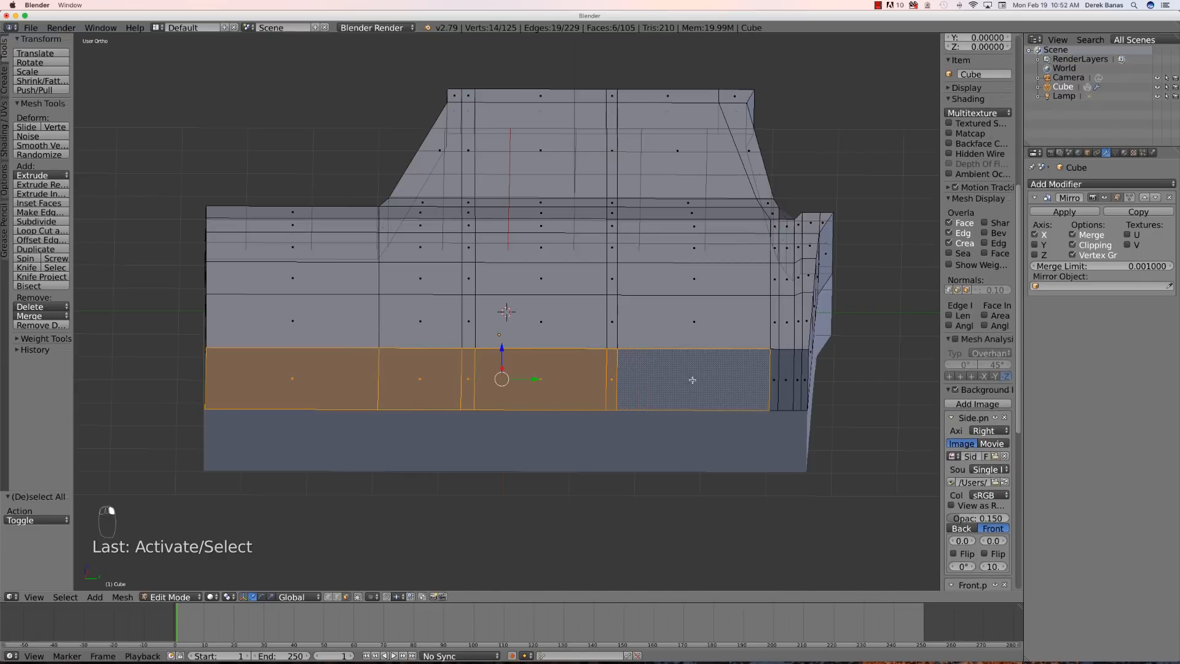
pyautogui.keyDown('shift'); pyautogui.rightClick(775, 379); pyautogui.keyUp('shift')
pyautogui.keyDown('shift'); pyautogui.rightClick(786, 380); pyautogui.keyUp('shift')
pyautogui.keyDown('shift'); pyautogui.rightClick(796, 380); pyautogui.keyUp('shift')
pyautogui.keyDown('shift'); pyautogui.rightClick(804, 380); pyautogui.keyUp('shift')
pyautogui.moveTo(337, 441); pyautogui.dragTo(321, 469, button='middle')
pyautogui.press('KP_3')
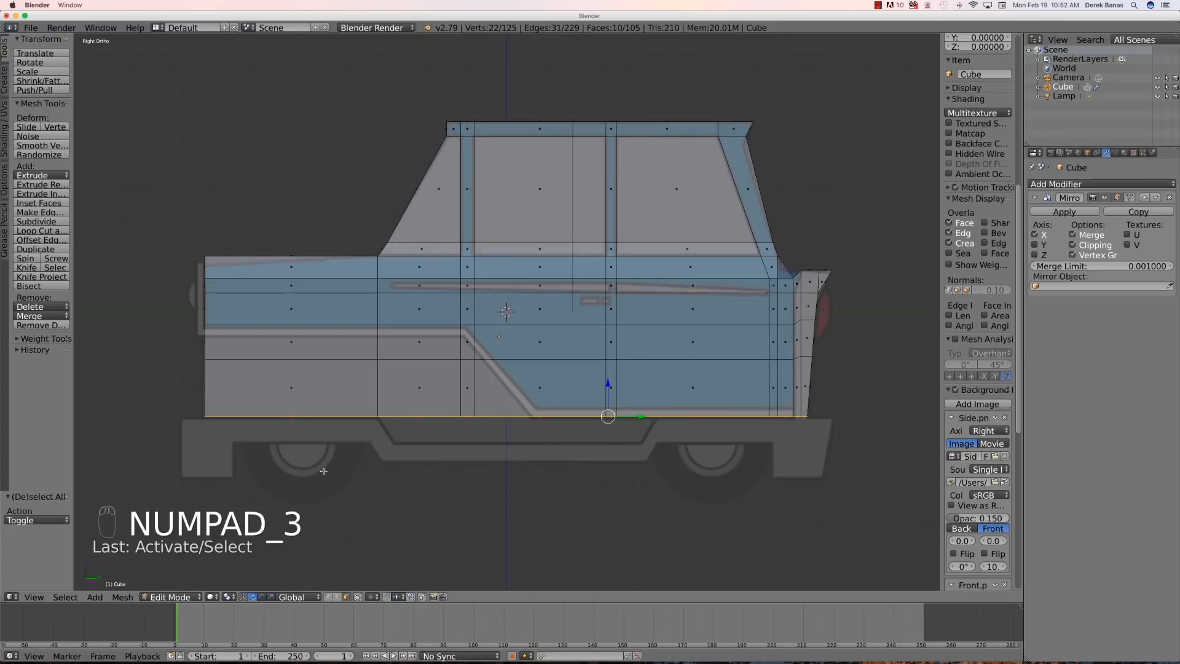
pyautogui.press('e')
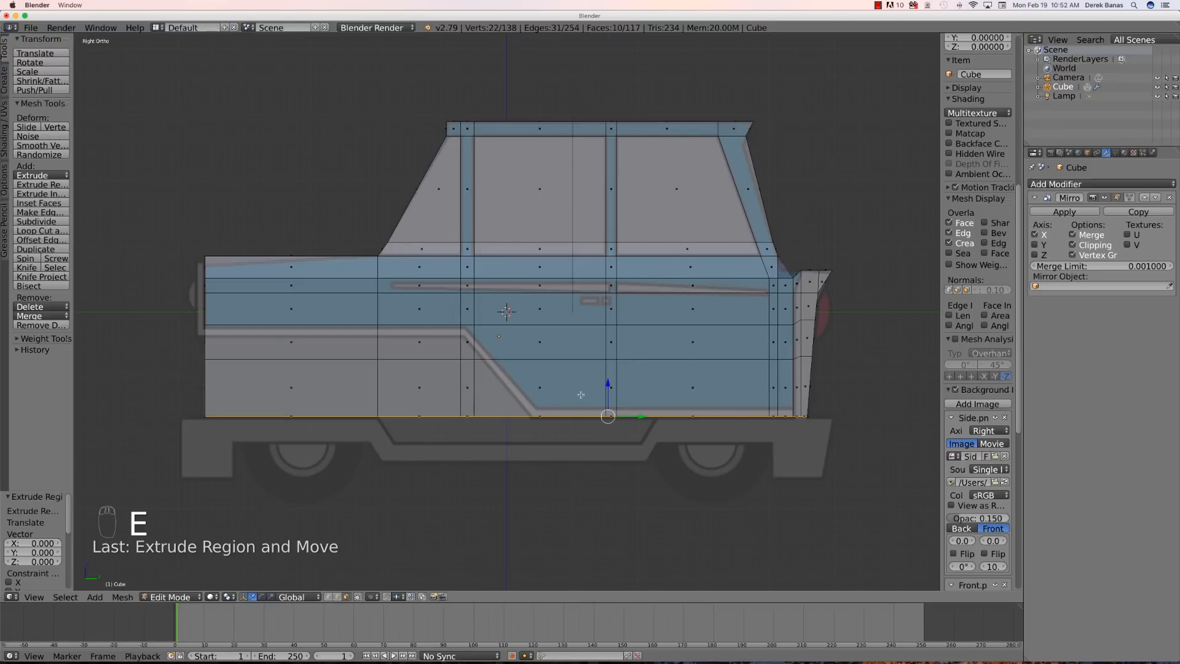
pyautogui.moveTo(608, 385); pyautogui.dragTo(606, 411)
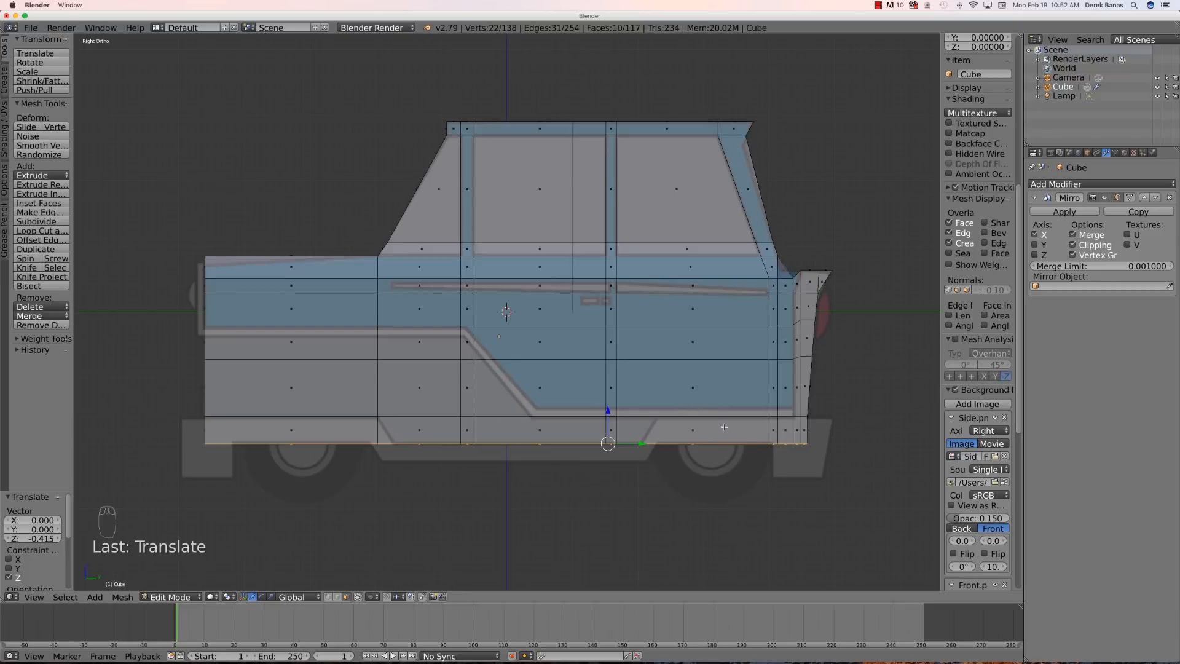
pyautogui.press('a')
# - In vertex selection mode, move the seven-vertex column below the rear side window, including the new lower extrusion, 0.049 back along Y
pyautogui.press('b')
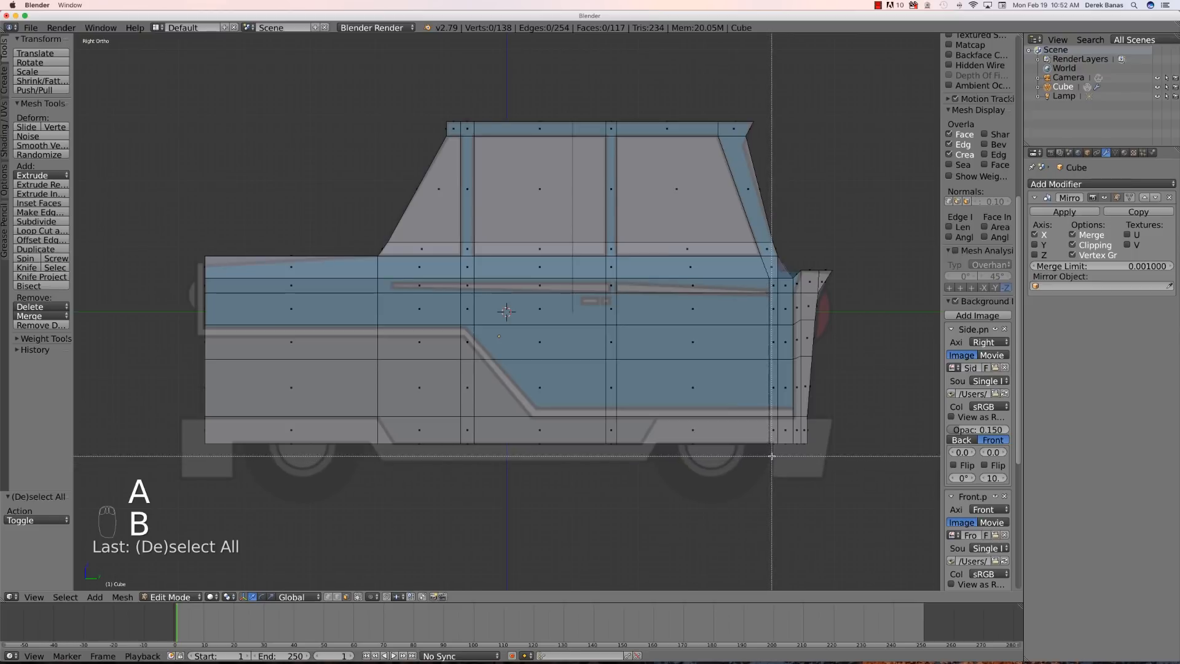
pyautogui.moveTo(771, 456); pyautogui.dragTo(764, 276)
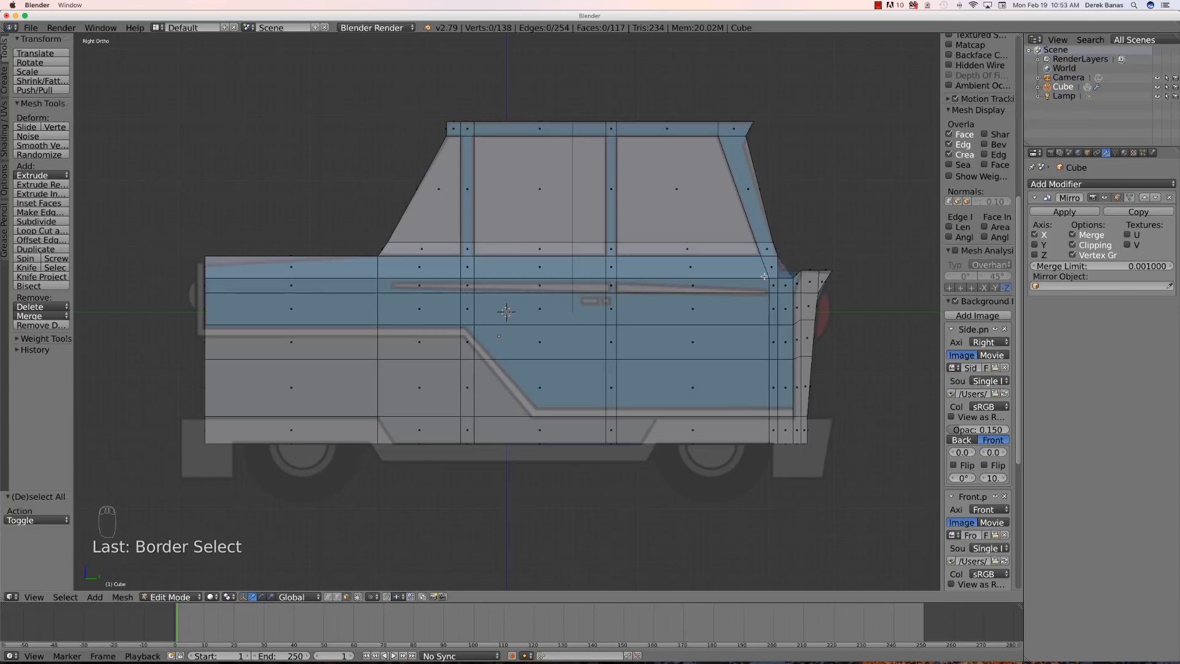
pyautogui.click(329, 597)
pyautogui.press('b')
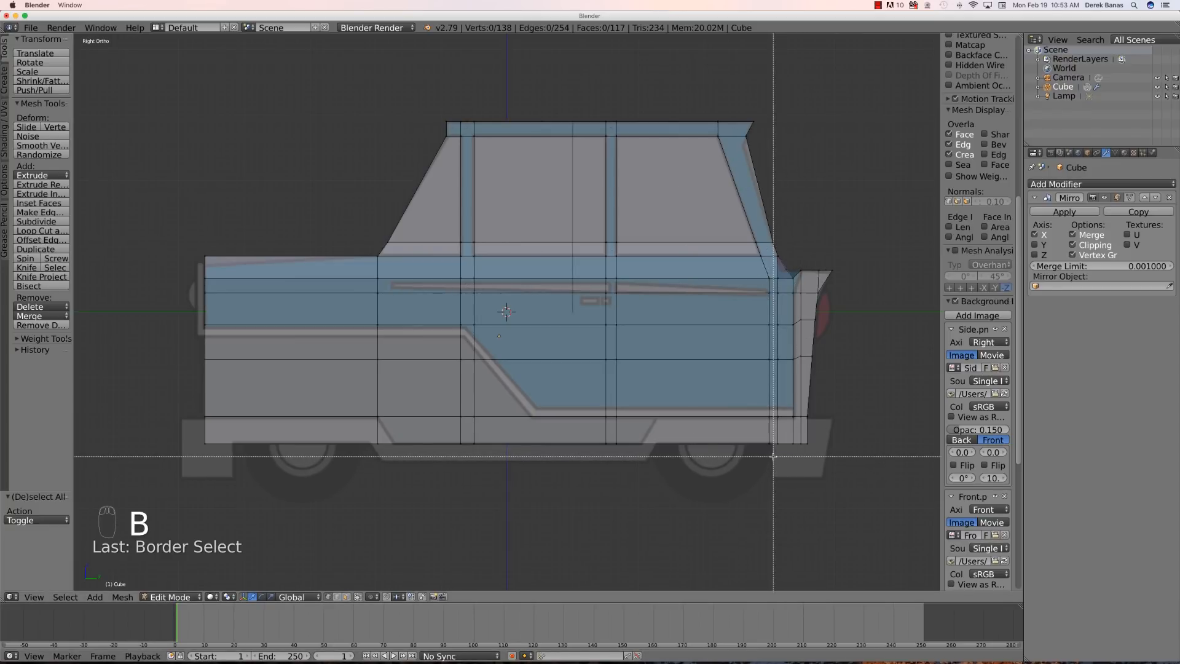
pyautogui.moveTo(773, 456); pyautogui.dragTo(753, 272)
pyautogui.press('g')
pyautogui.press('y')
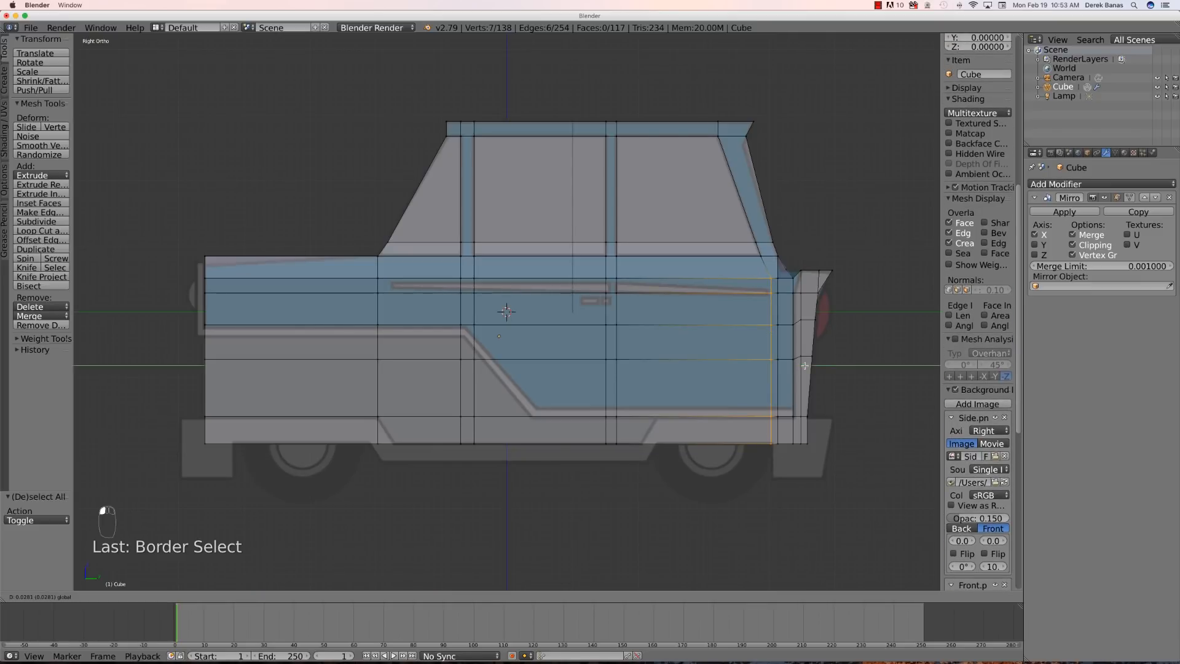
pyautogui.click(806, 365)
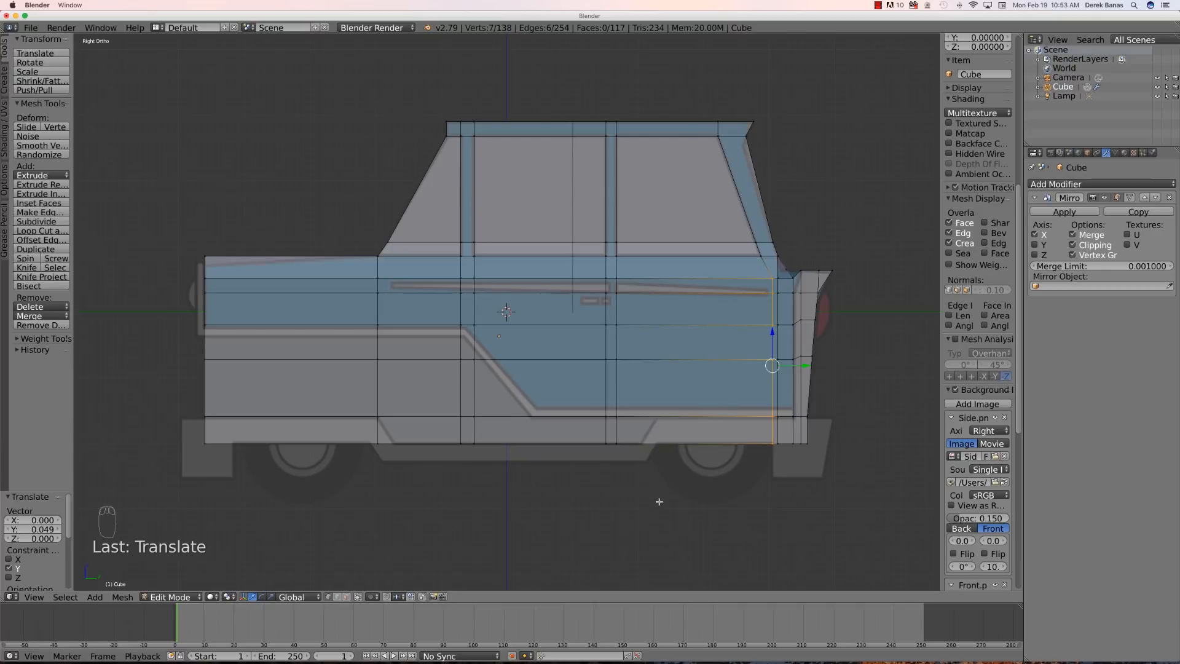
pyautogui.press('a')
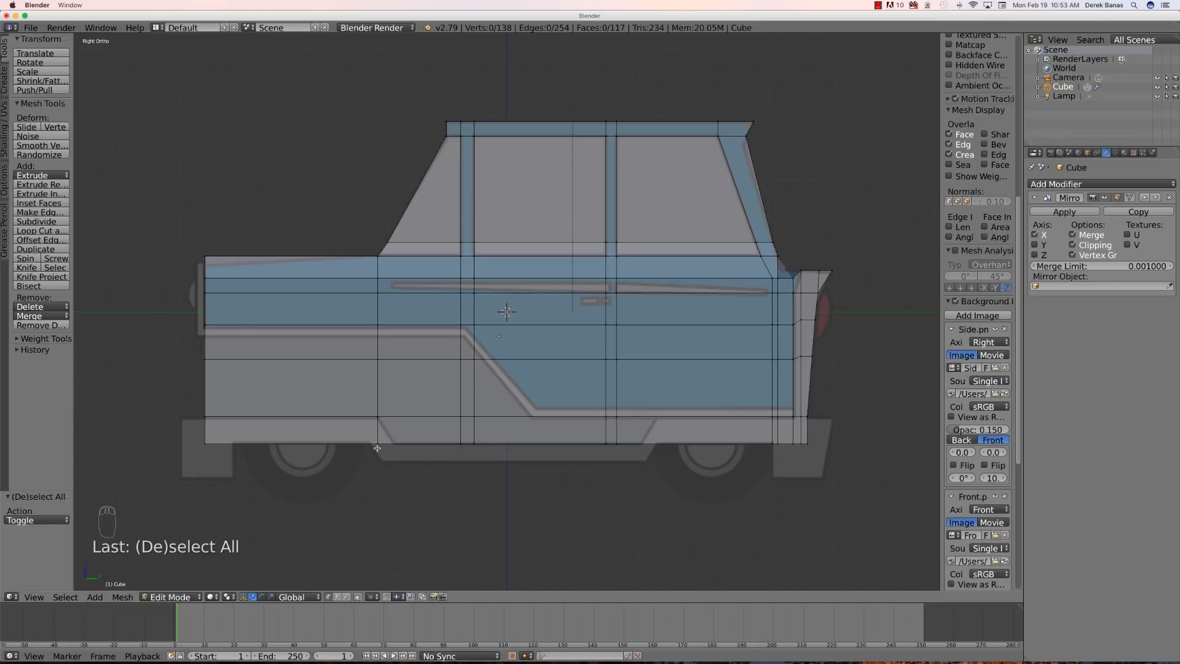
# - Move the bottom vertex of the column below the windshield's base back along Y to match the slanted sill edge behind the front wheel
pyautogui.press('b')
pyautogui.moveTo(385, 434); pyautogui.dragTo(428, 443)
pyautogui.press('a')
# - Cut a vertical edge loop through the roof and body behind the centre pillar, sliding it forward to the sill's slant near the rear wheel
pyautogui.scroll(-3, 961, 455)
pyautogui.hotkey('ctrl', 'r')
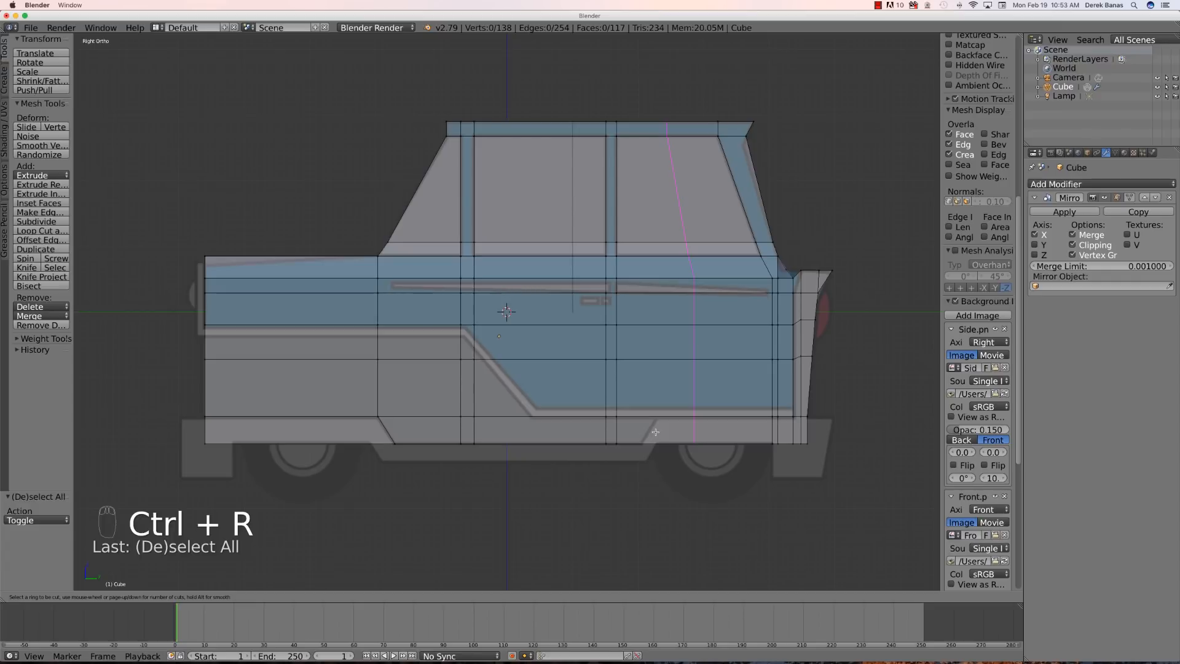
pyautogui.click(653, 431)
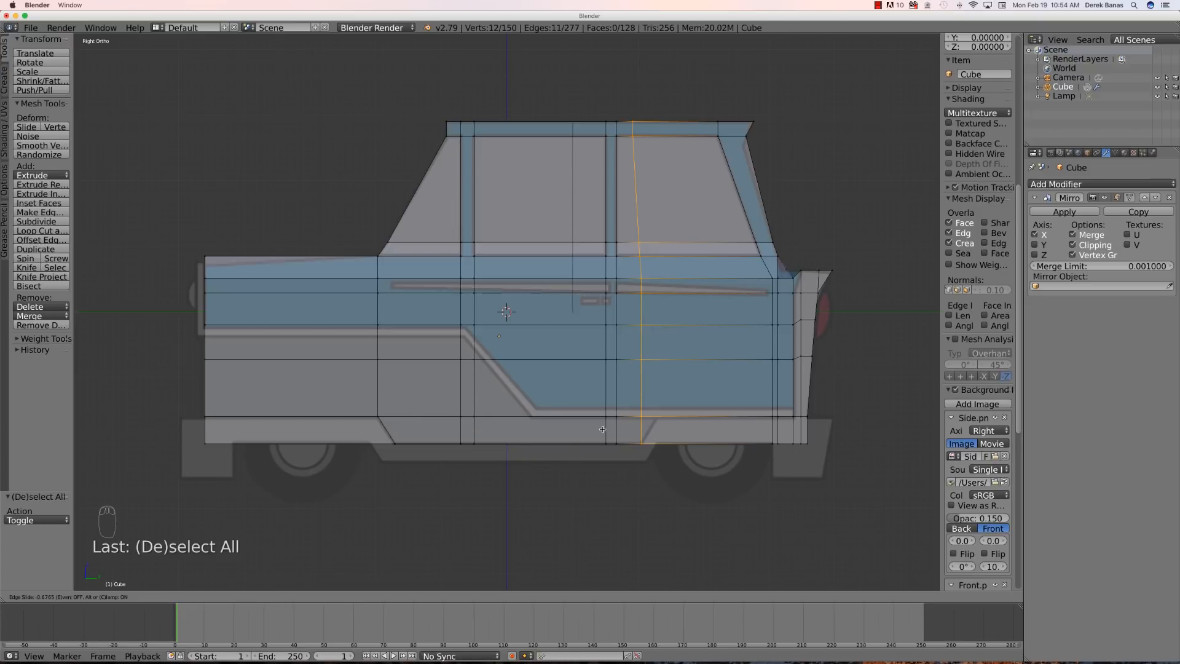
pyautogui.click(602, 429)
# - Straighten the new vertical loop by scaling it to 0 along Y, and move it 0.028 back along Y
pyautogui.press('s')
pyautogui.press('y')
pyautogui.press('0')
pyautogui.press('Return')
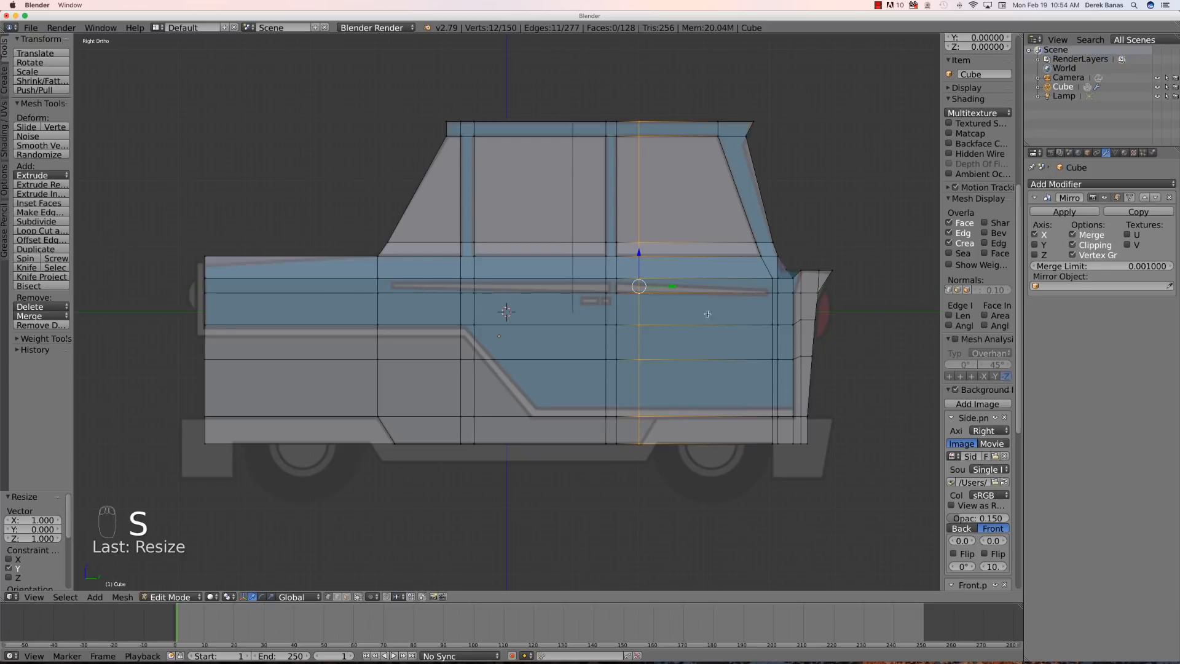
pyautogui.moveTo(672, 286); pyautogui.dragTo(674, 285)
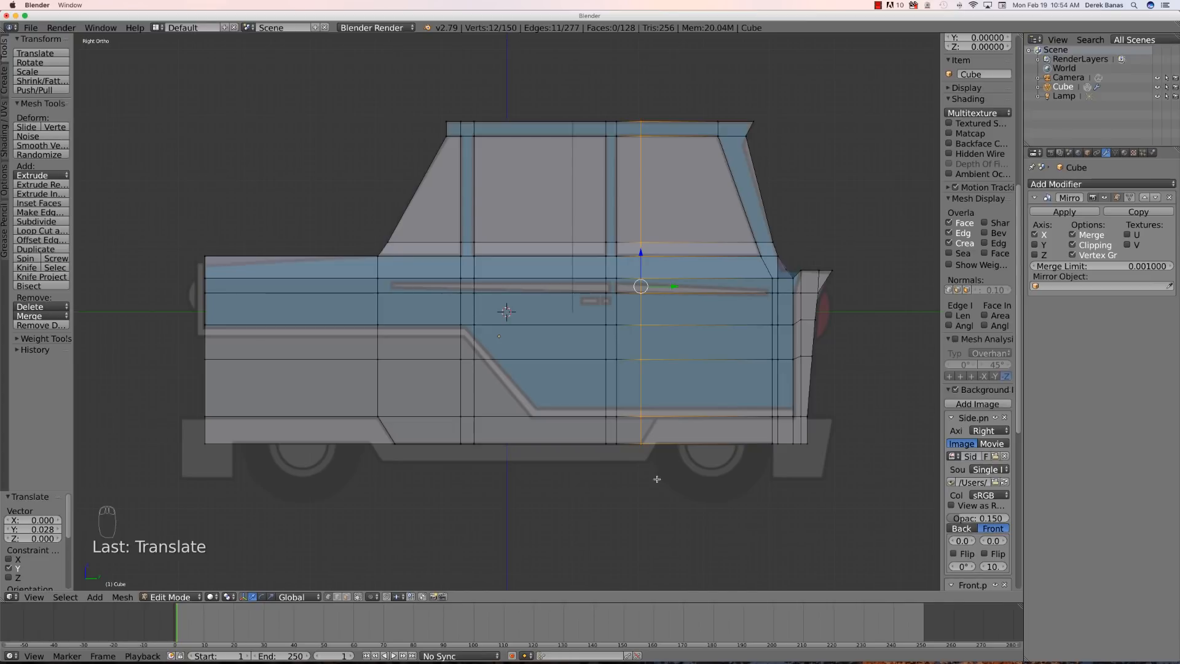
pyautogui.press('a')
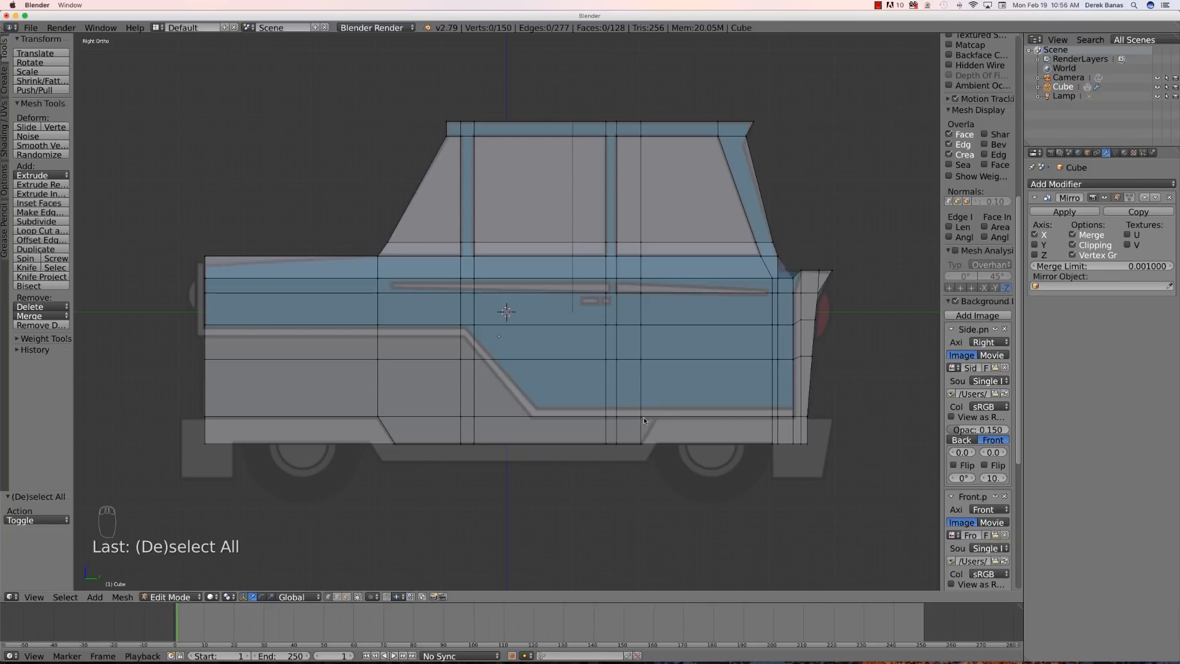
# - Move the vertex of that loop at the top of the sill strip 0.253 back along Y to follow the slanted edge
pyautogui.press('b')
pyautogui.moveTo(649, 431); pyautogui.dragTo(689, 415)
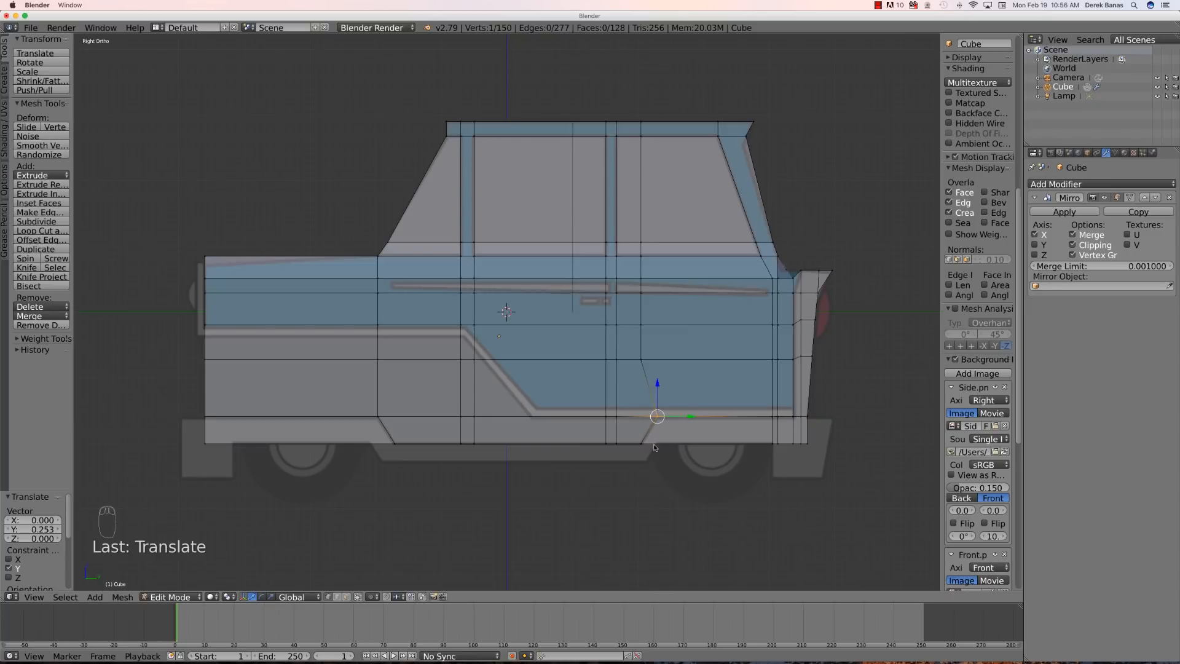
pyautogui.press('a')
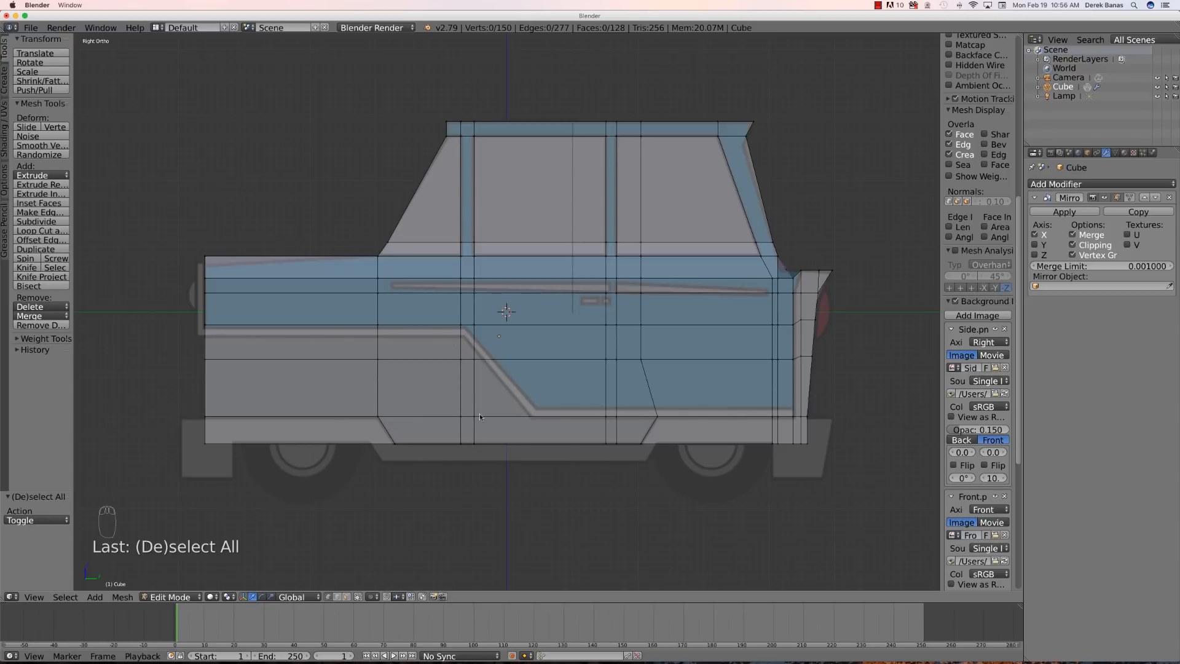
# - Cut two horizontal edge loops around the body and slide them up to bracket the front section of the side trim
pyautogui.hotkey('ctrl', 'r')
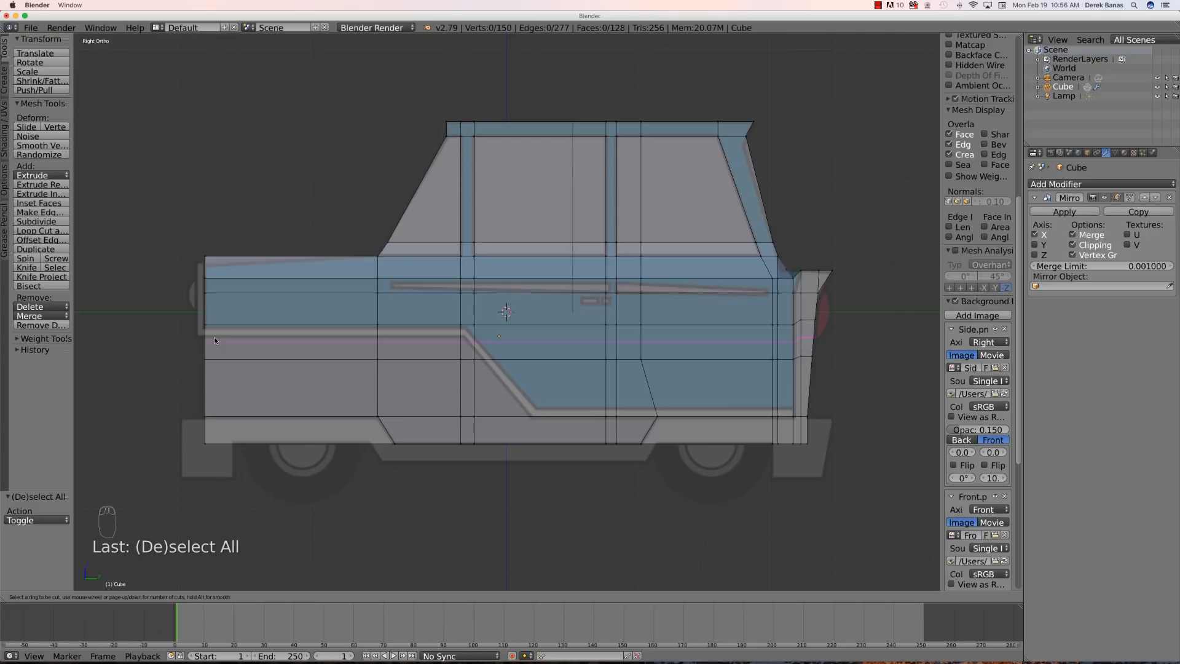
pyautogui.scroll(1, 215, 340)
pyautogui.click(215, 339)
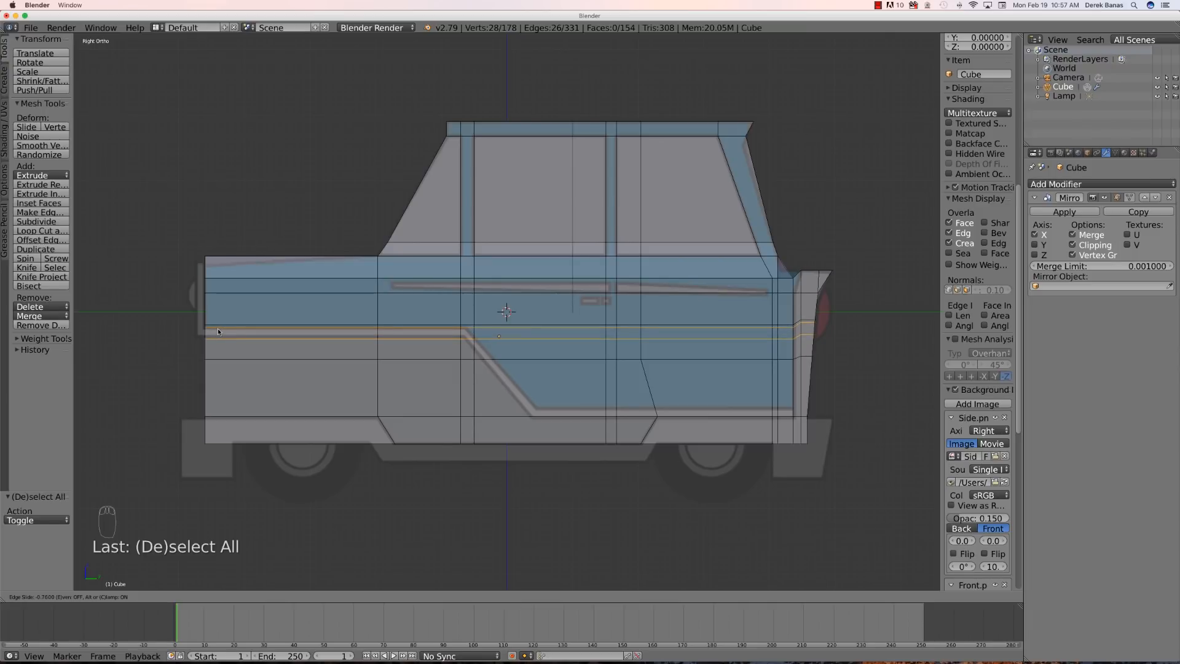
pyautogui.click(217, 332)
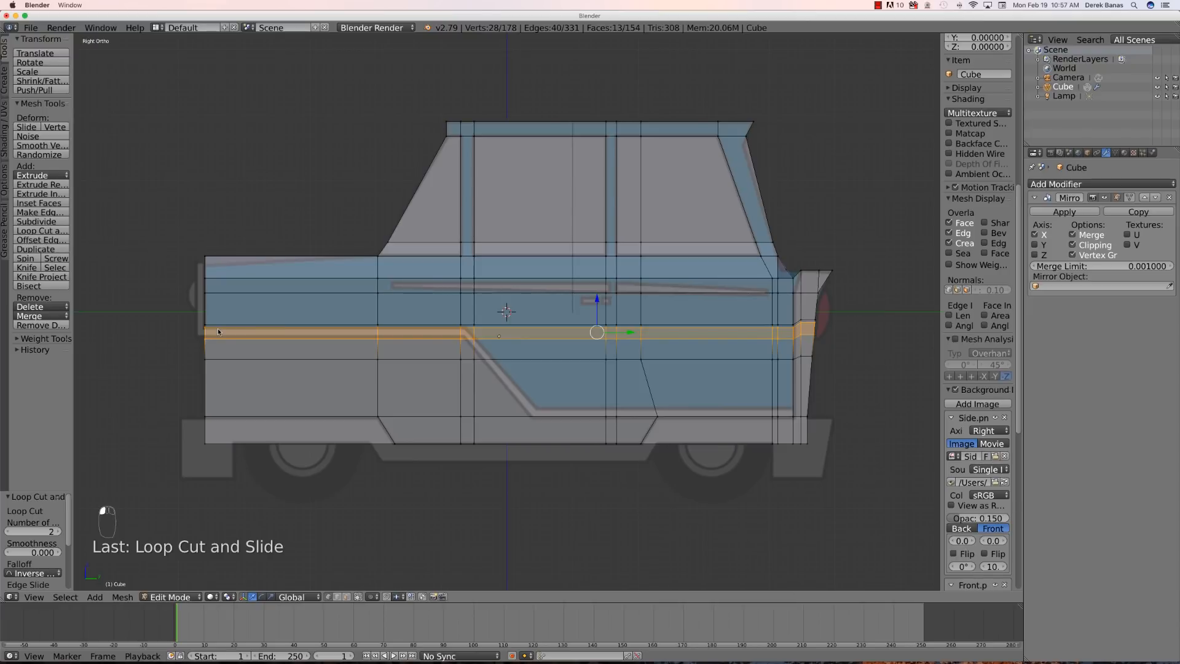
pyautogui.press('a')
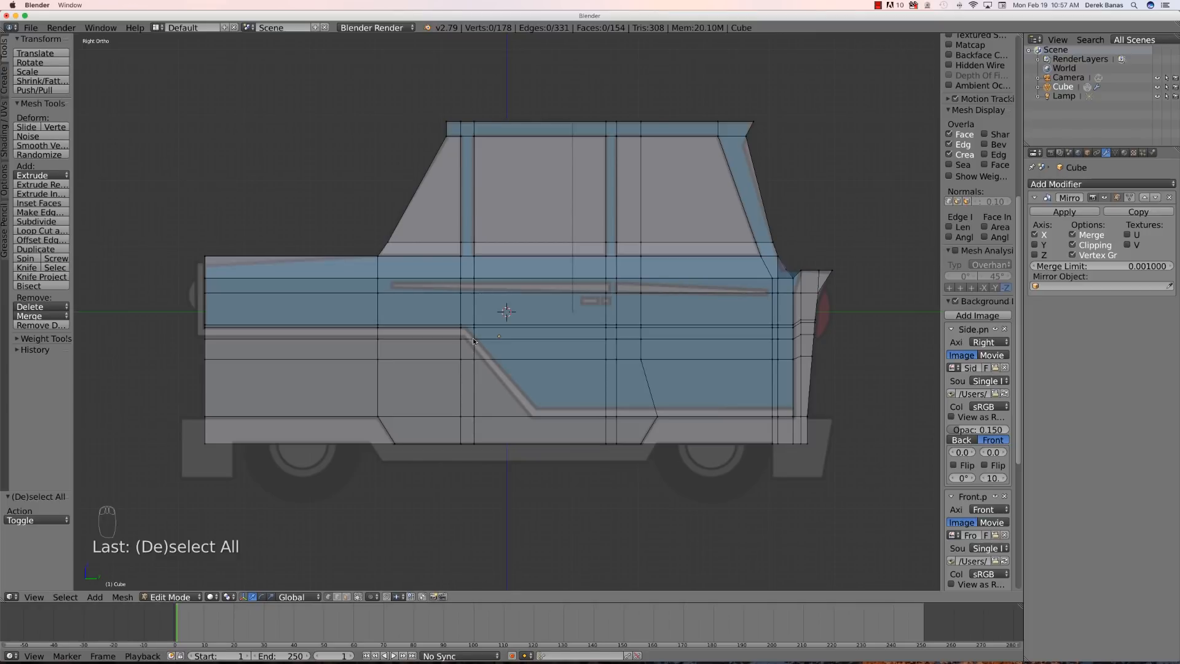
# - Move the four vertices below the front pillar's rear edge, around the trim's bend, about 0.09 forward along Y
pyautogui.press('b')
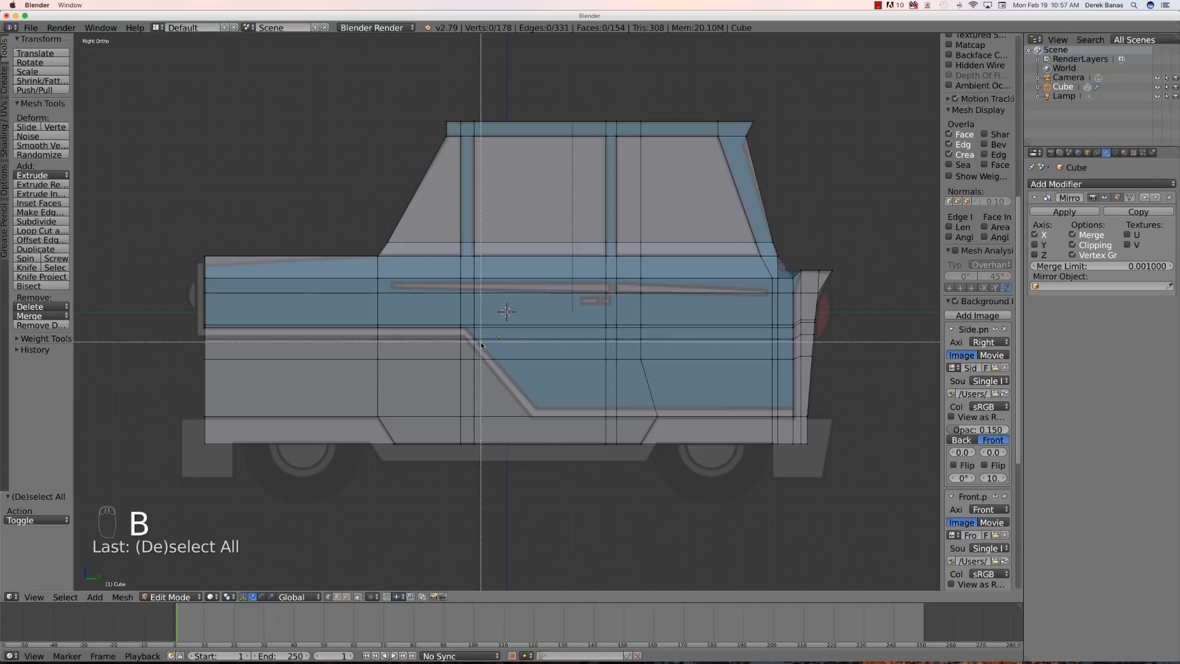
pyautogui.rightClick(481, 367)
pyautogui.moveTo(465, 318); pyautogui.dragTo(482, 367)
pyautogui.press('g')
pyautogui.press('y')
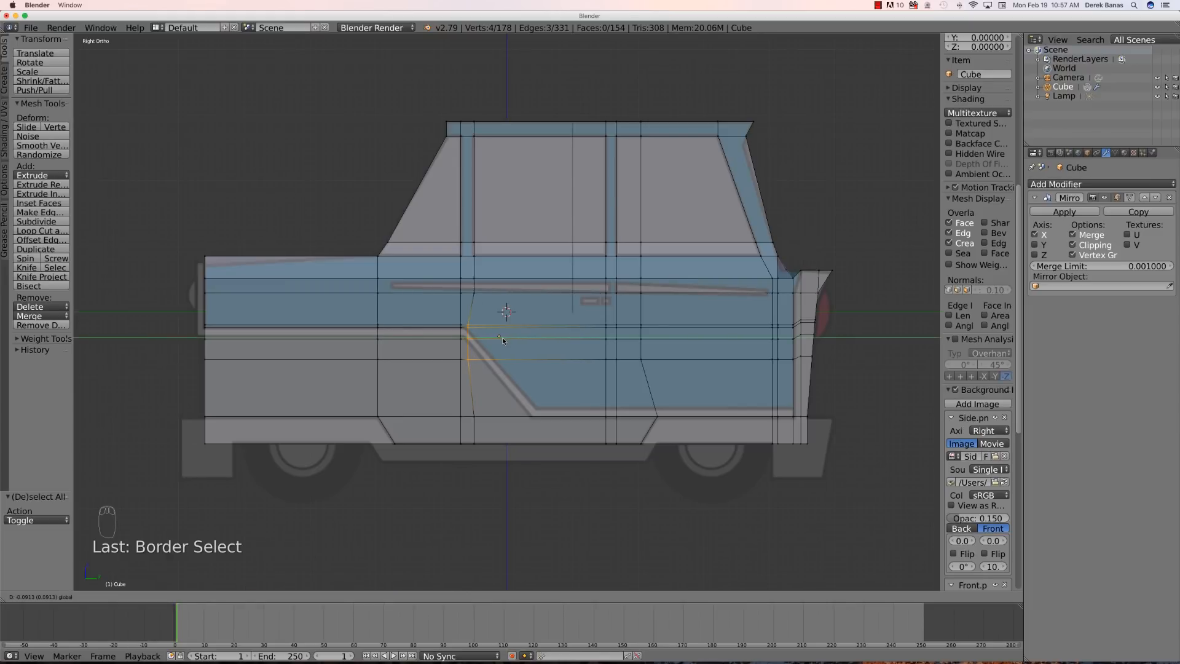
pyautogui.click(502, 337)
pyautogui.press('a')
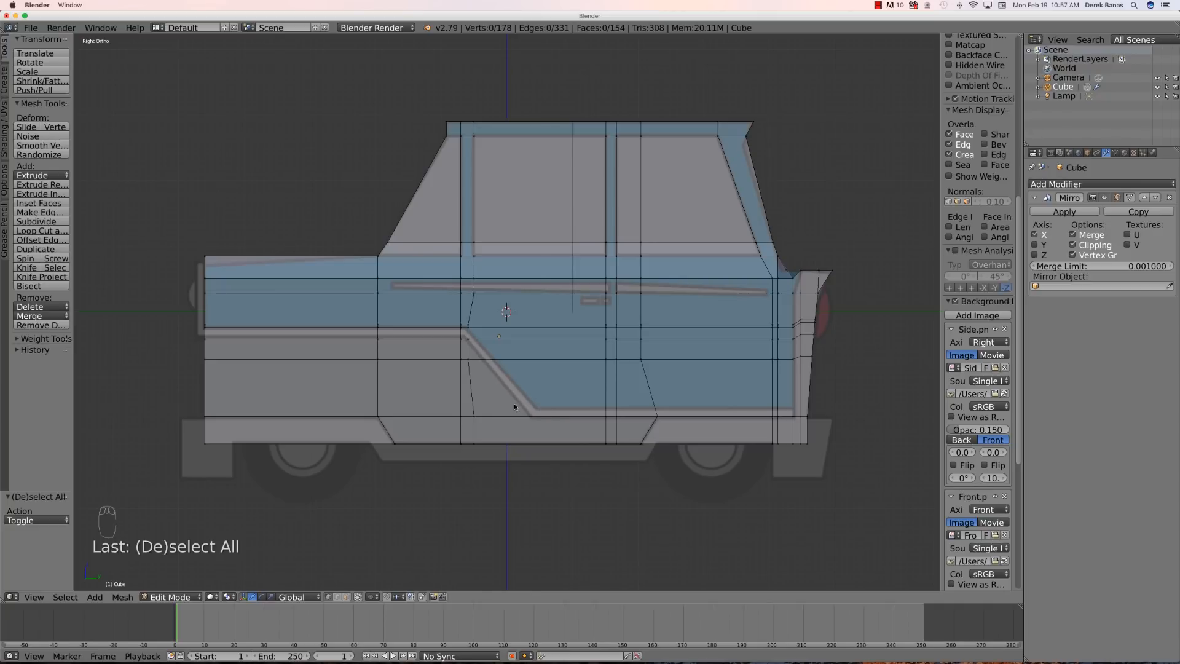
# - Cut one horizontal edge loop around the lower body and slide it down to the upper edge of the low side trim
pyautogui.hotkey('ctrl', 'r')
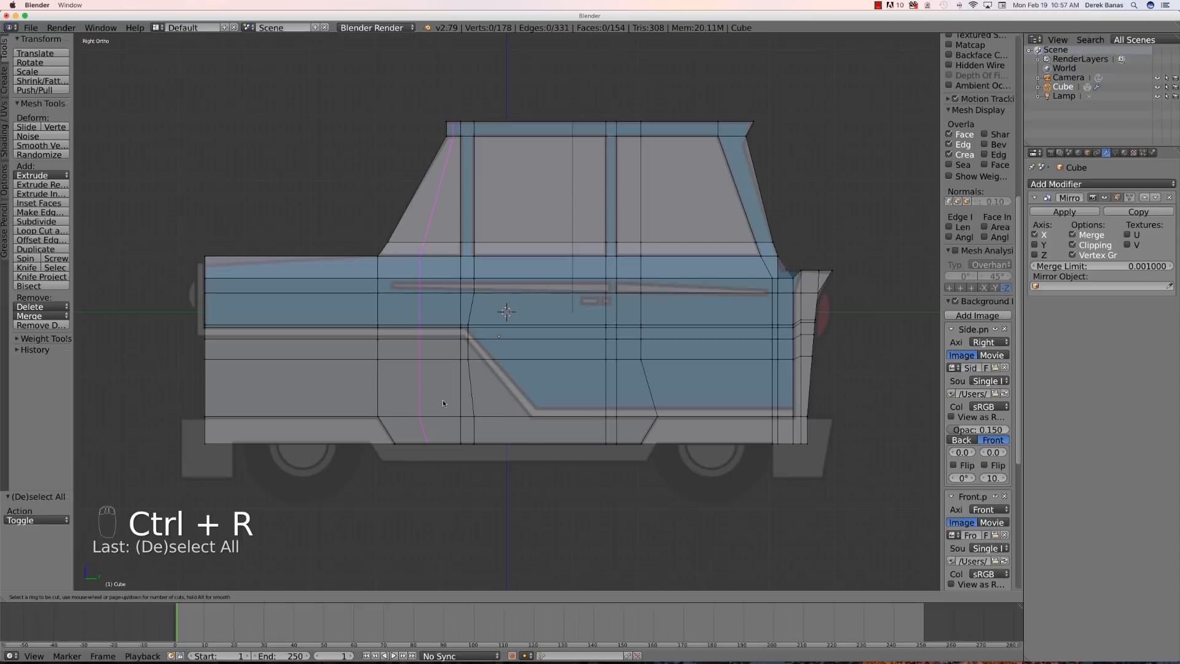
pyautogui.click(483, 402)
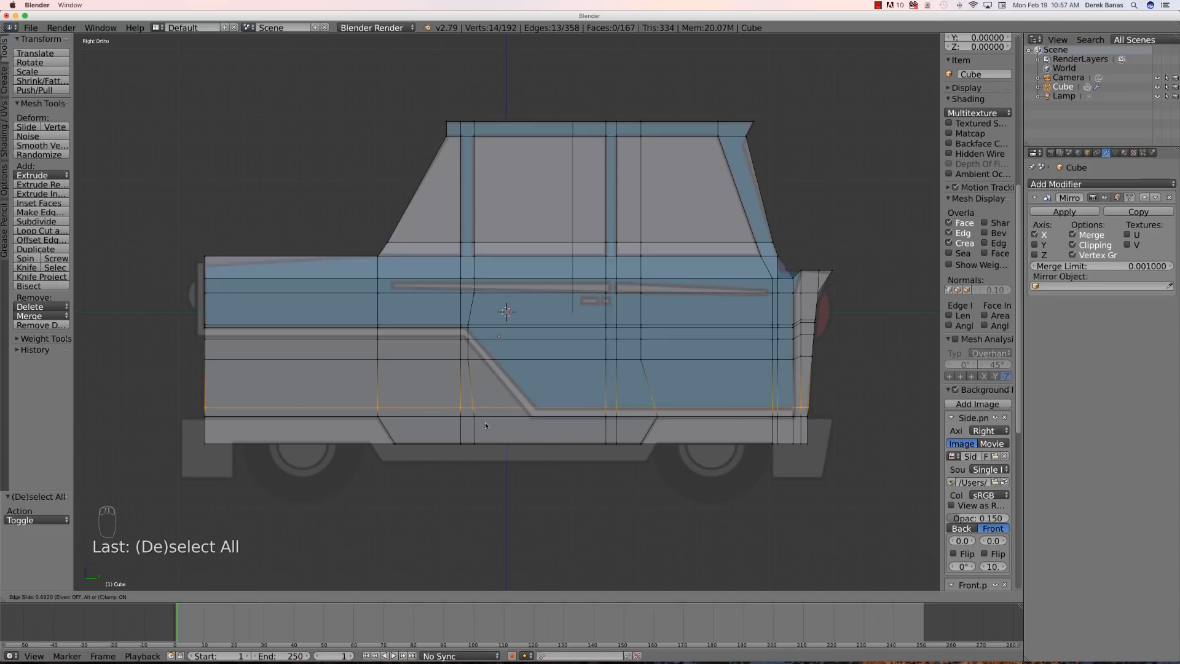
pyautogui.click(485, 422)
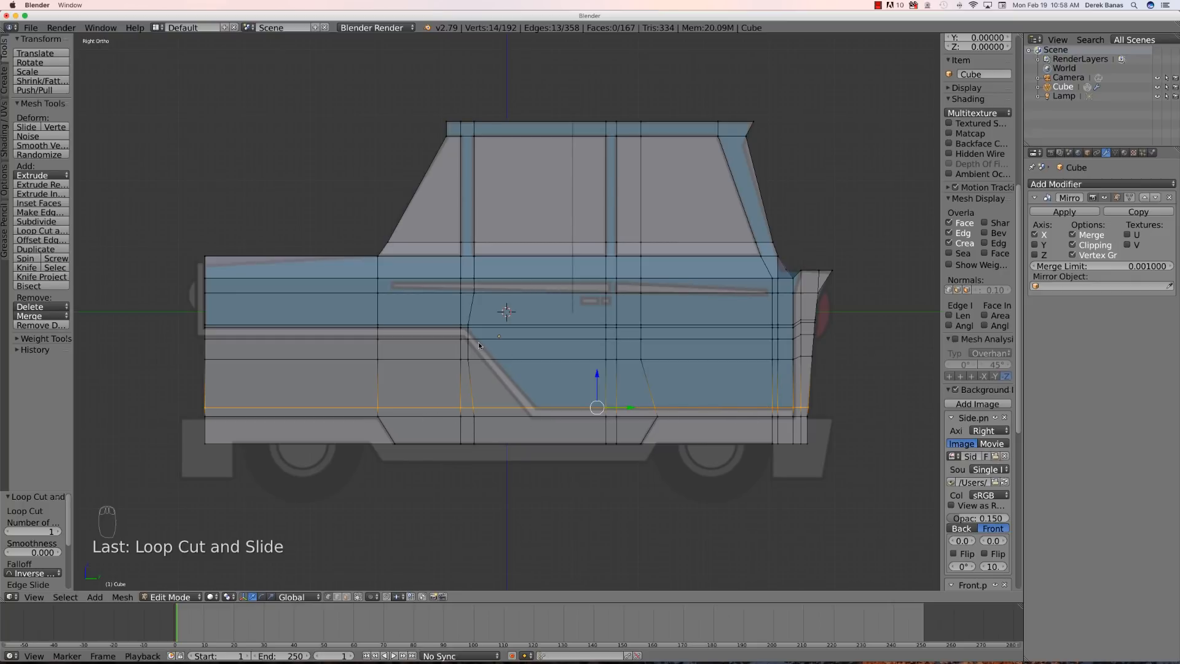
pyautogui.press('a')
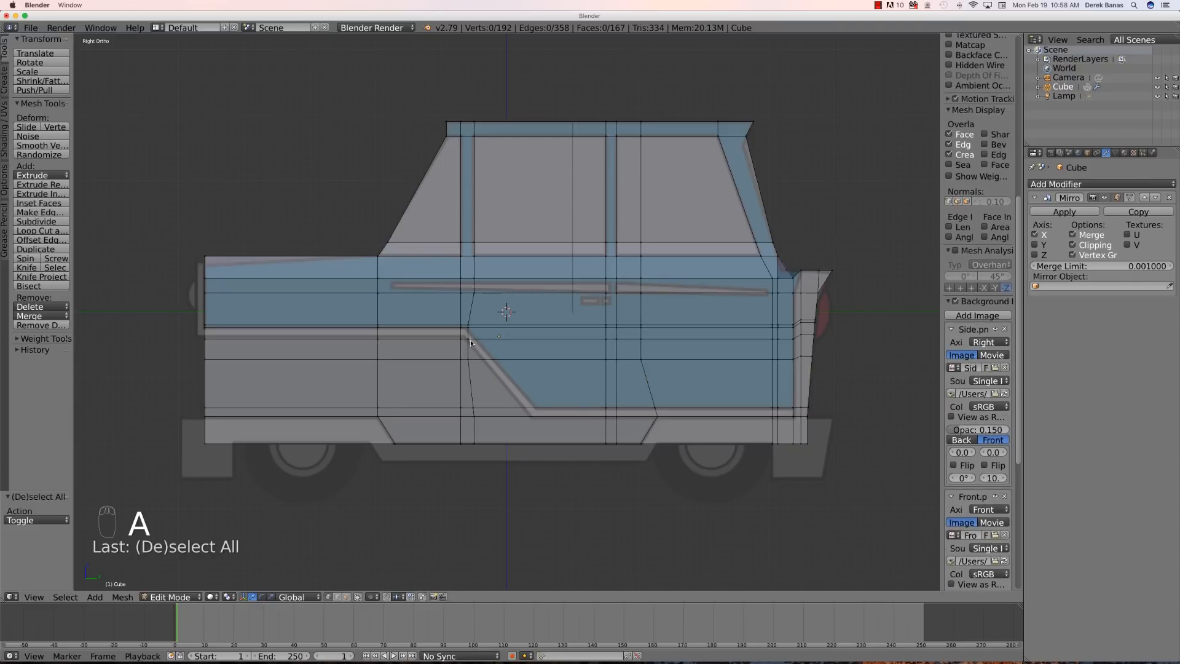
# - Move the vertex at the lower corner of the trim's bend, below the front pillar, 0.042 forward along Y
pyautogui.press('b')
pyautogui.moveTo(468, 339); pyautogui.dragTo(488, 356)
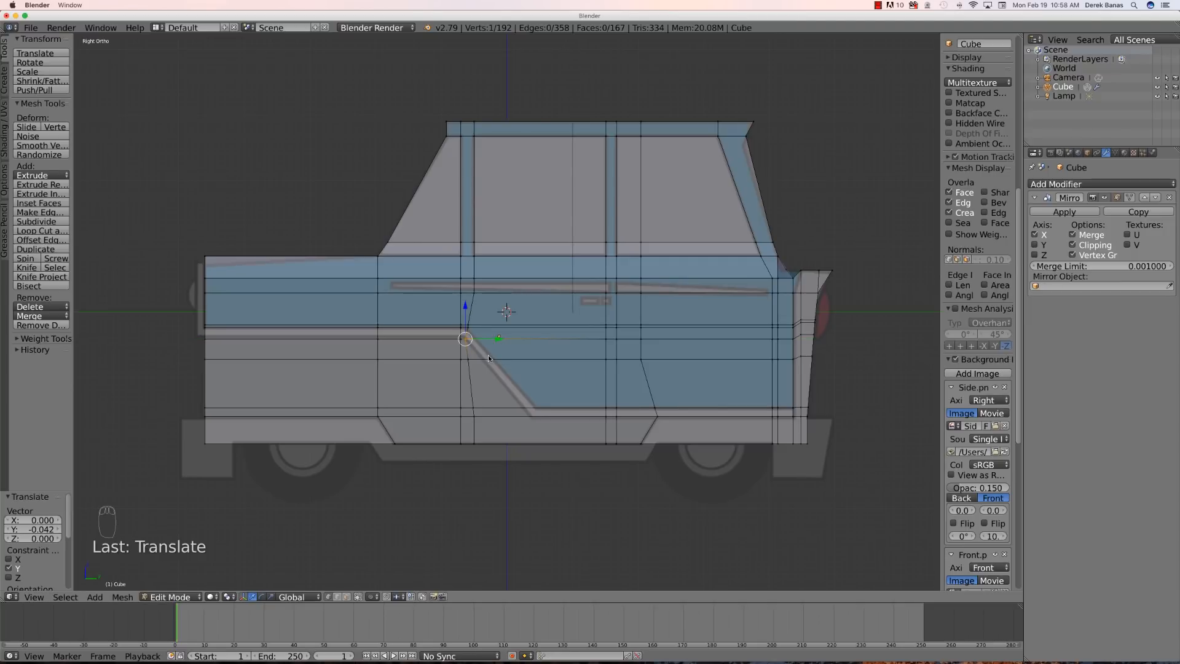
pyautogui.press('a')
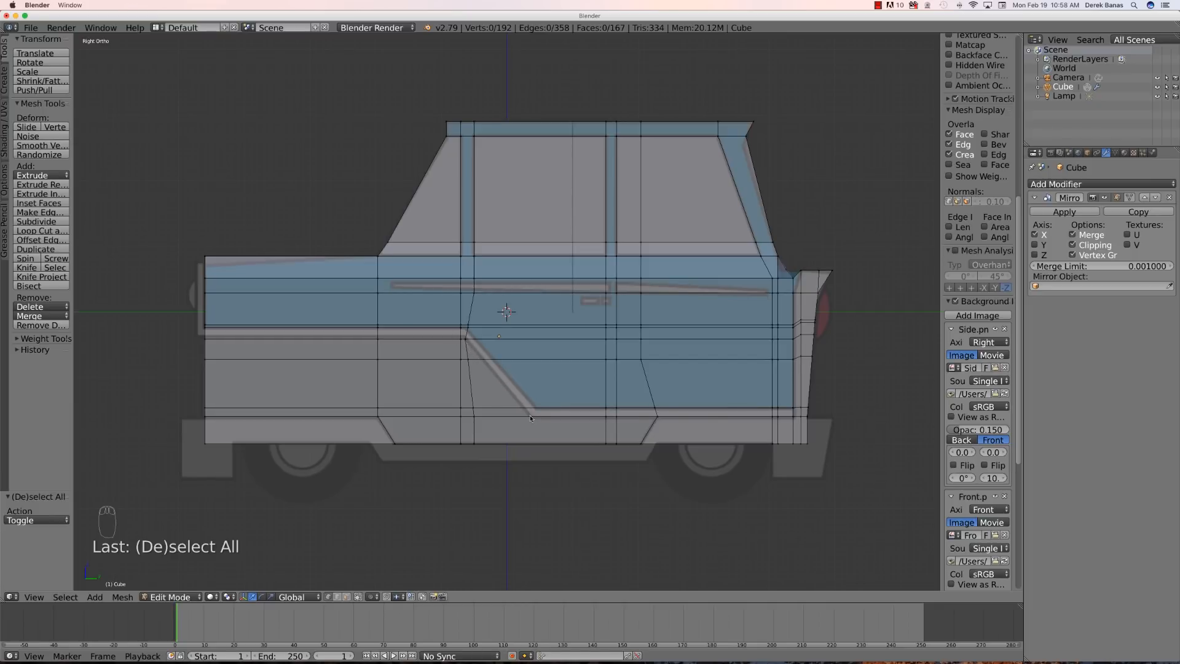
# - Knife-cut a diagonal edge along the upper side of the slanted trim, from its front bend down to the low trim's upper loop
pyautogui.click(26, 267)
pyautogui.click(467, 337)
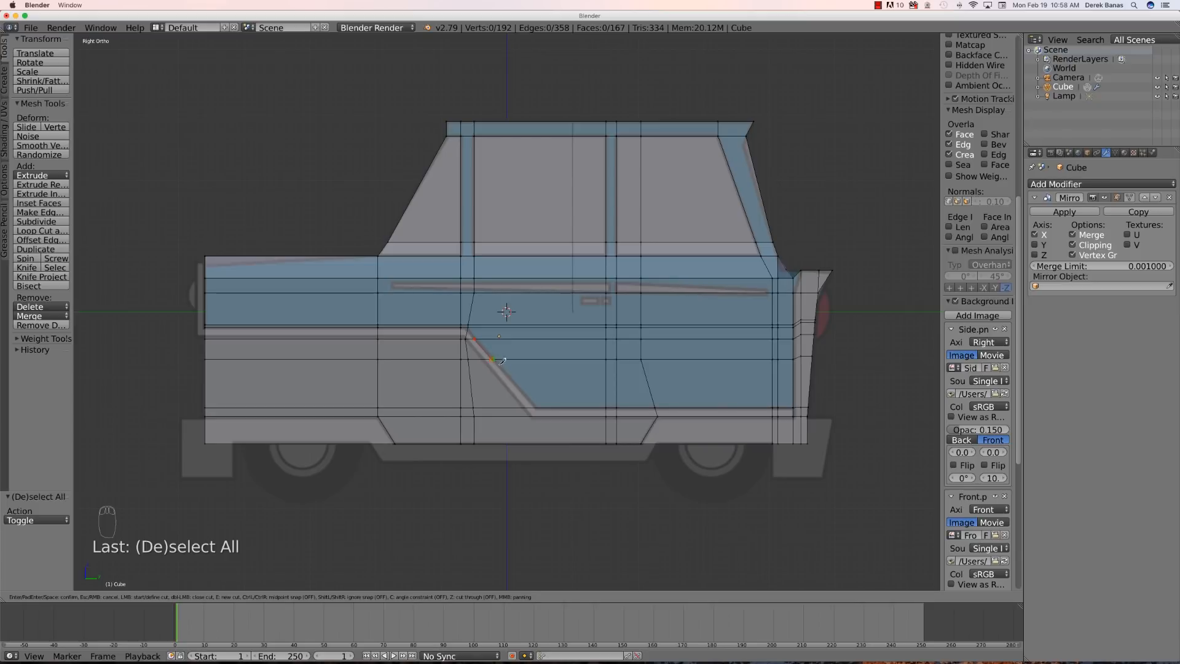
pyautogui.click(539, 405)
pyautogui.press('Return')
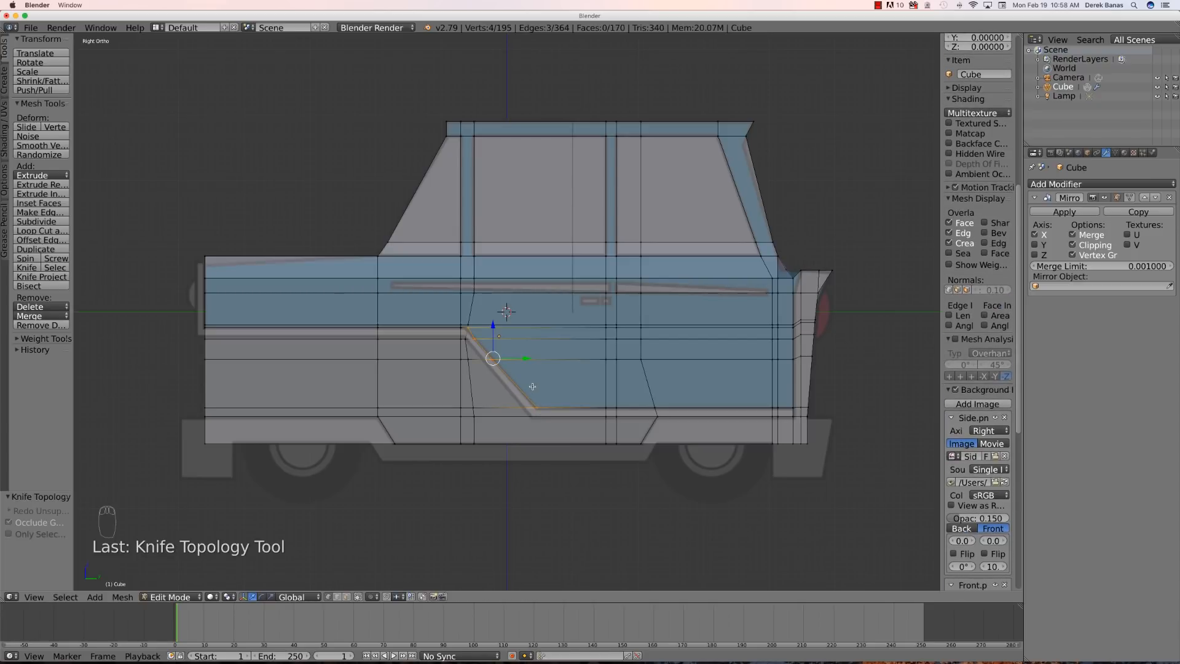
pyautogui.press('a')
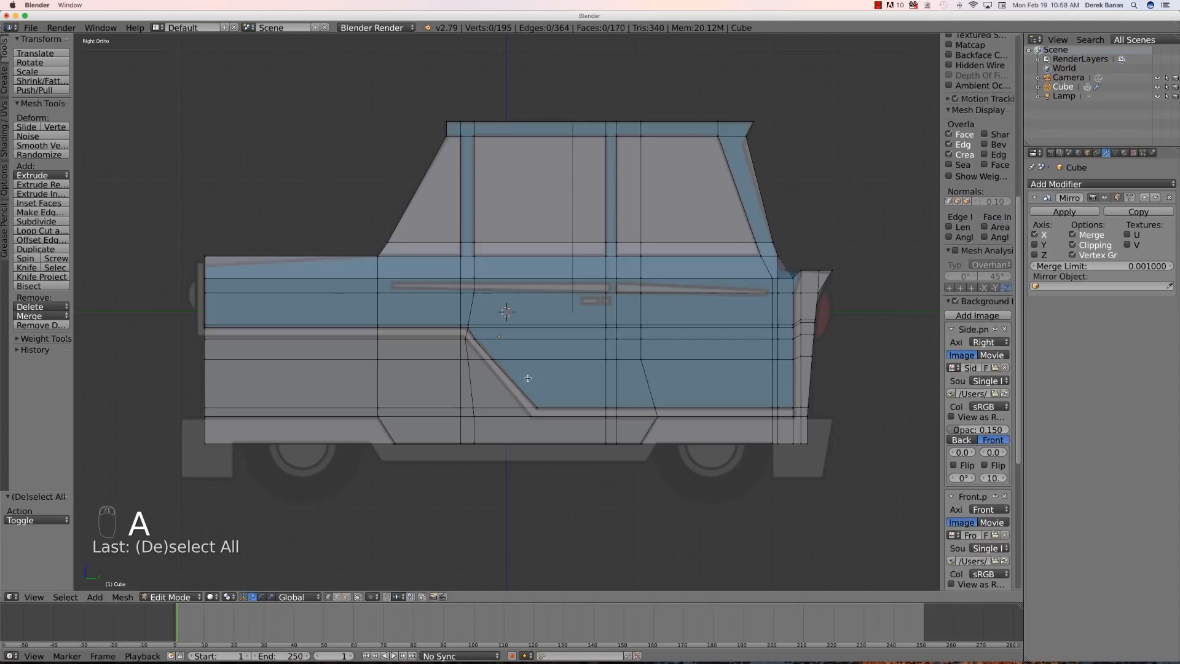
# - Move the diagonal cut's two middle vertices back along Y, the upper one by 0.035 and the lower one by 0.049
pyautogui.rightClick(474, 339)
pyautogui.press('g')
pyautogui.press('y')
pyautogui.click(508, 339)
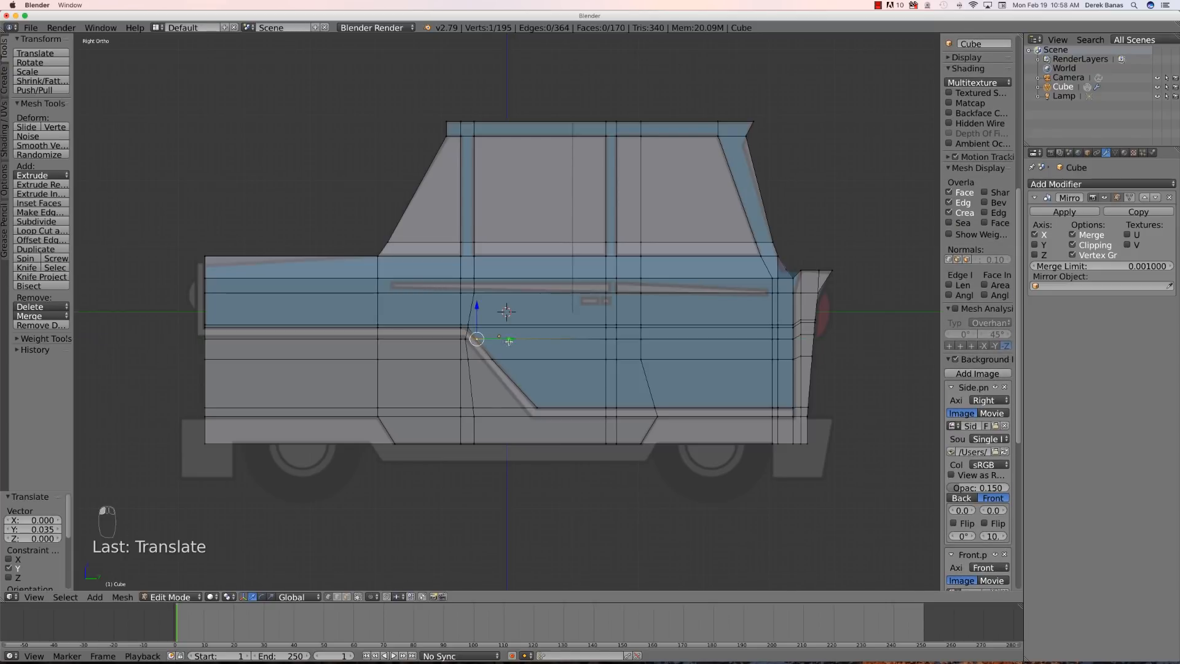
pyautogui.rightClick(492, 359)
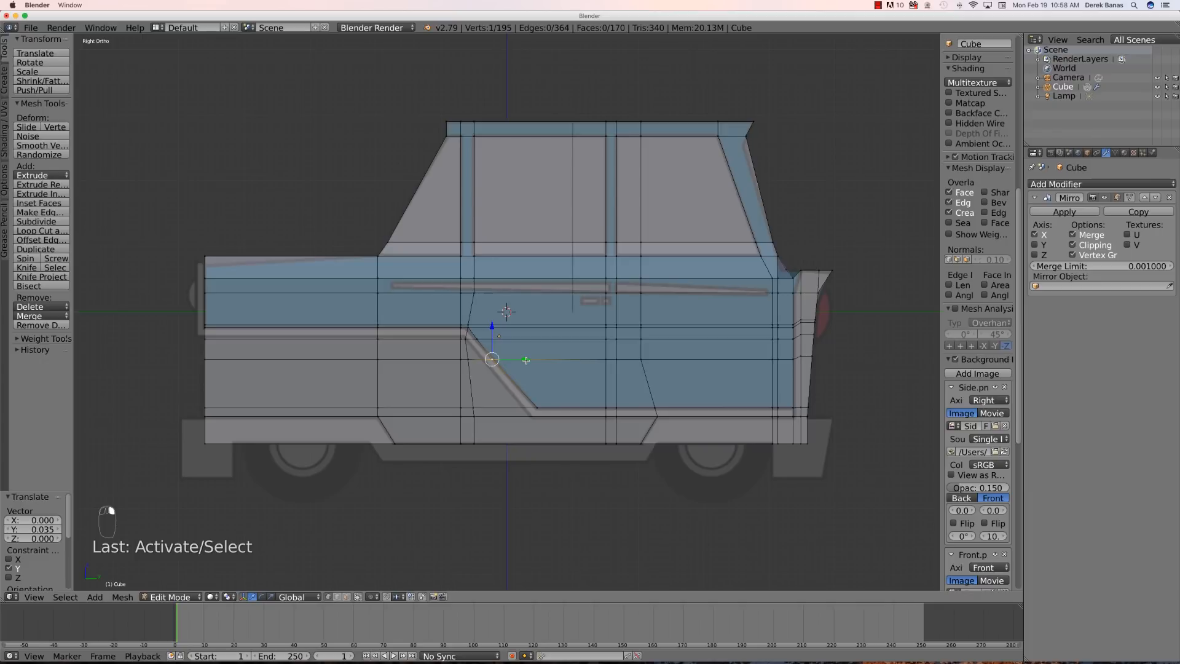
pyautogui.press('g')
pyautogui.press('y')
pyautogui.click(529, 359)
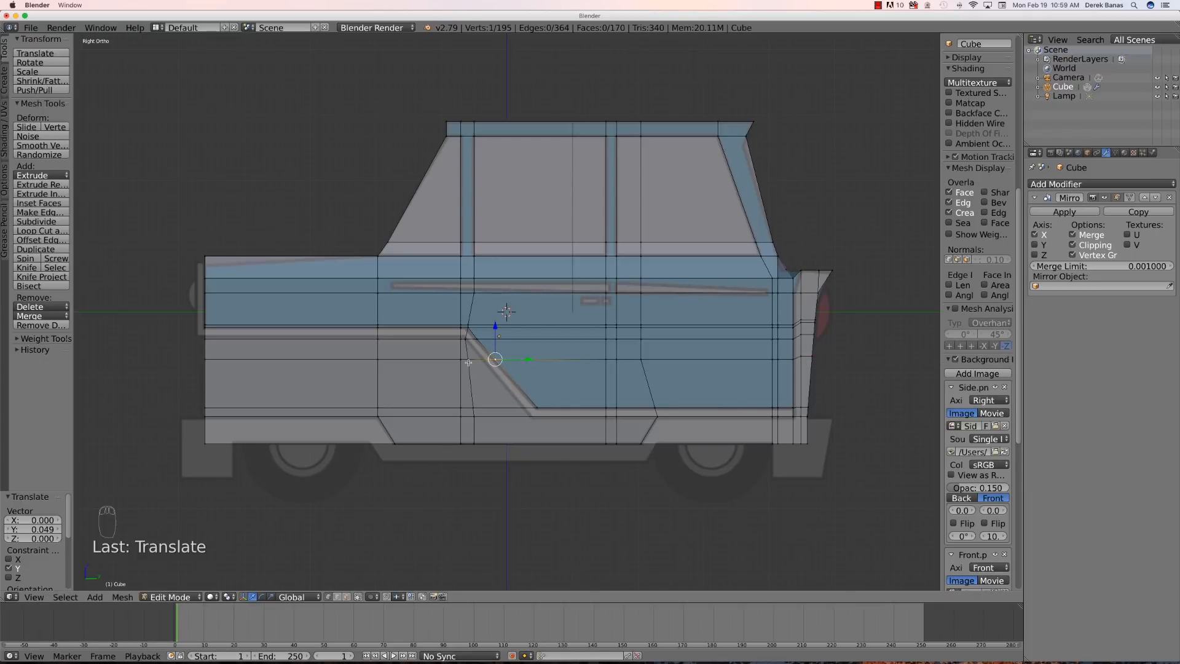
pyautogui.press('a')
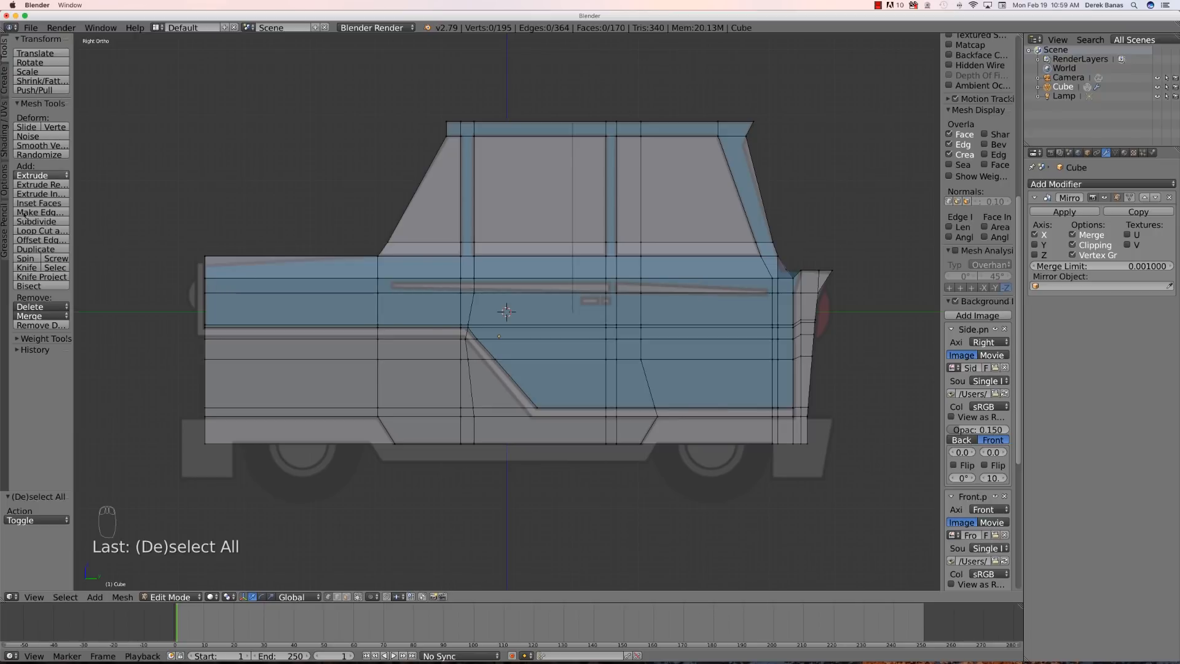
# - Knife-cut a second diagonal edge along the lower side of the slanted trim, from its front bend down to the low trim's bottom loop
pyautogui.click(26, 267)
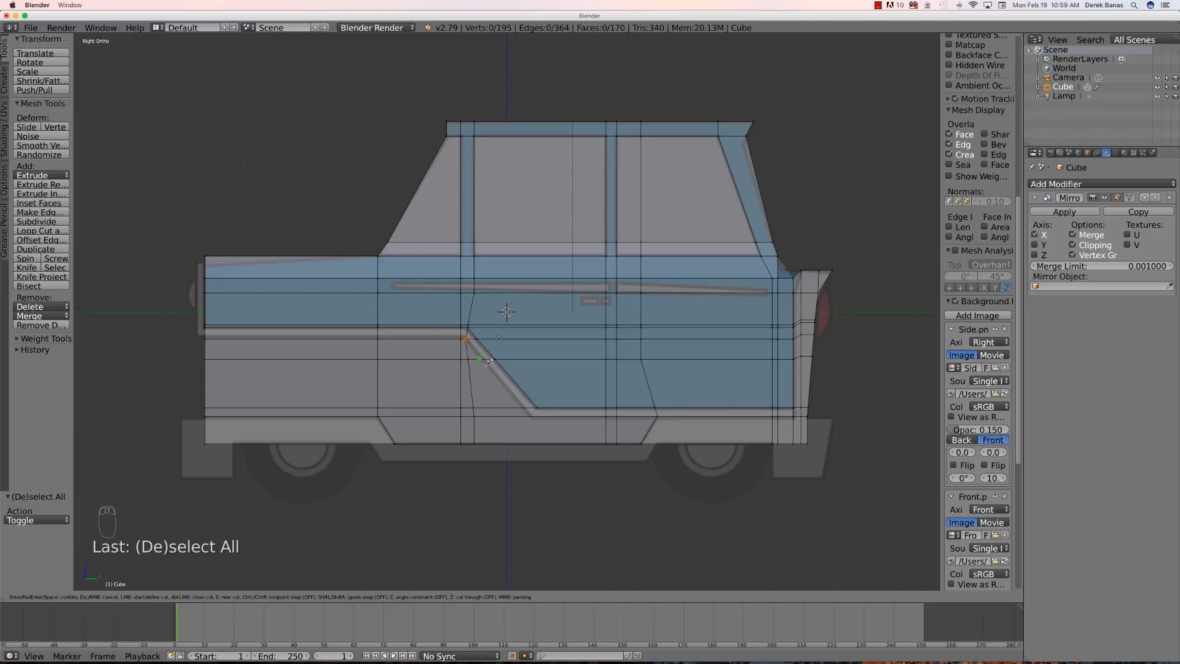
pyautogui.click(532, 415)
pyautogui.press('Return')
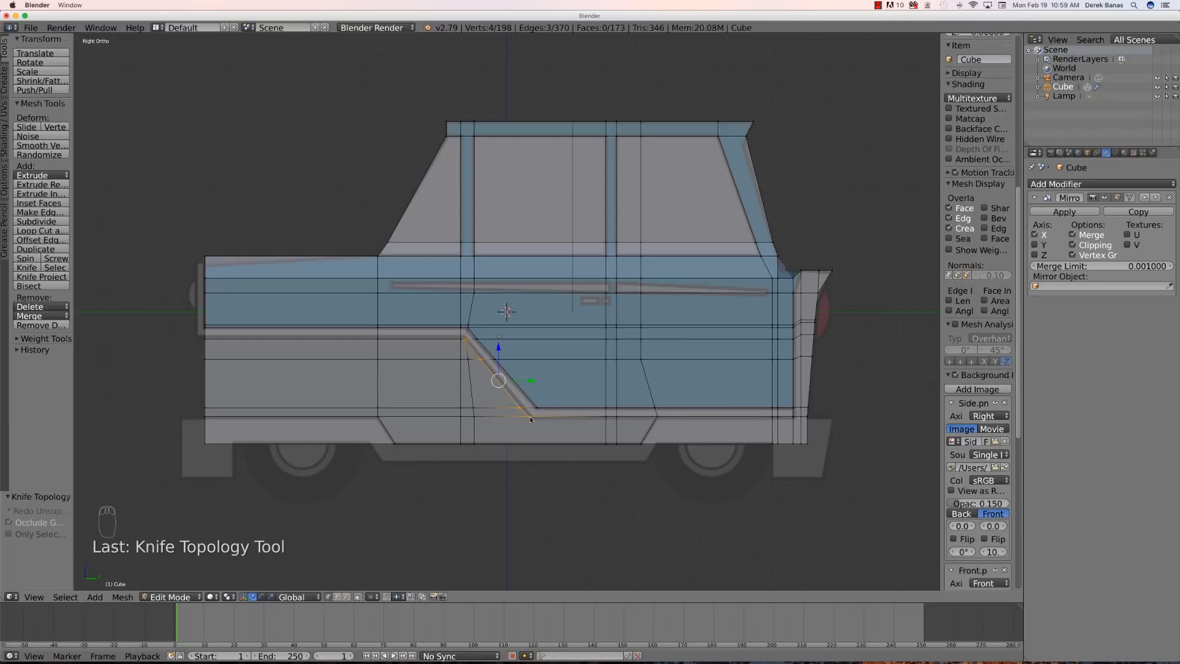
pyautogui.press('a')
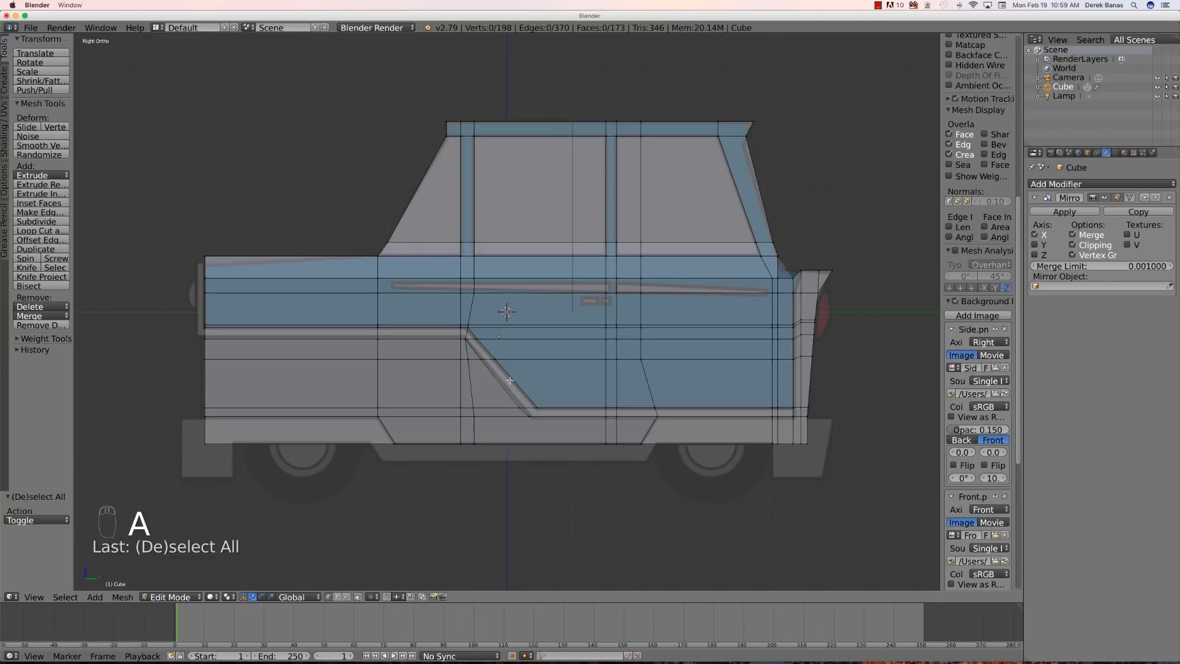
# - Move the second diagonal cut's two middle vertices back along Y, the upper one about 0.028 and the lower one 0.042
pyautogui.rightClick(480, 358)
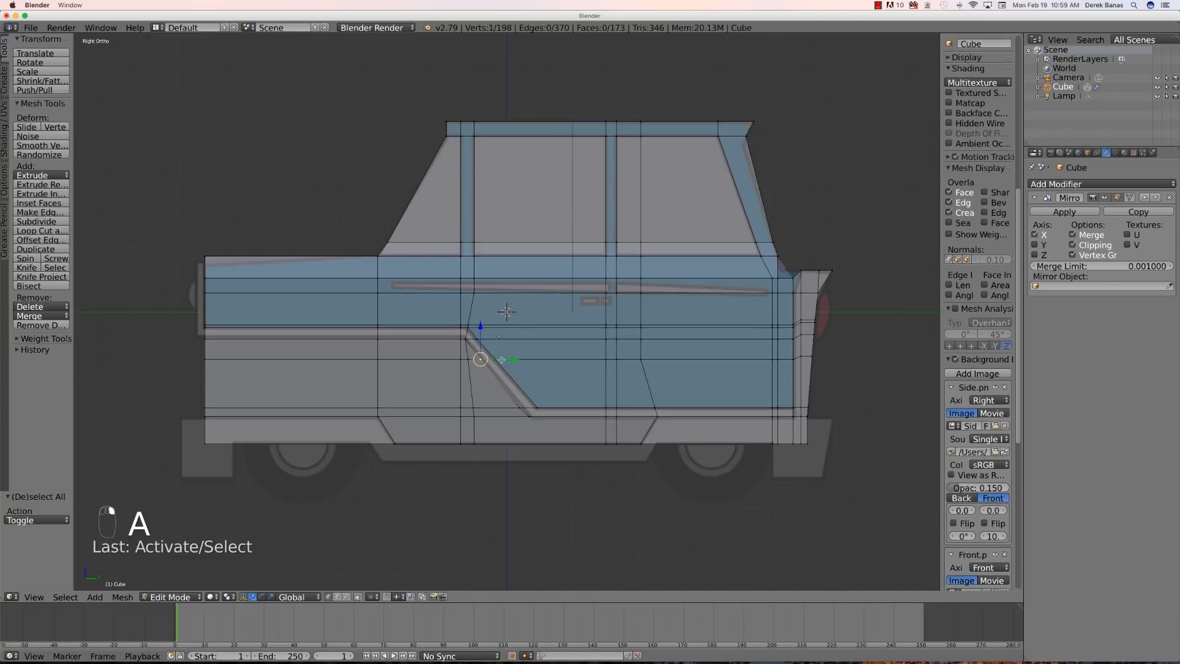
pyautogui.press('g')
pyautogui.press('y')
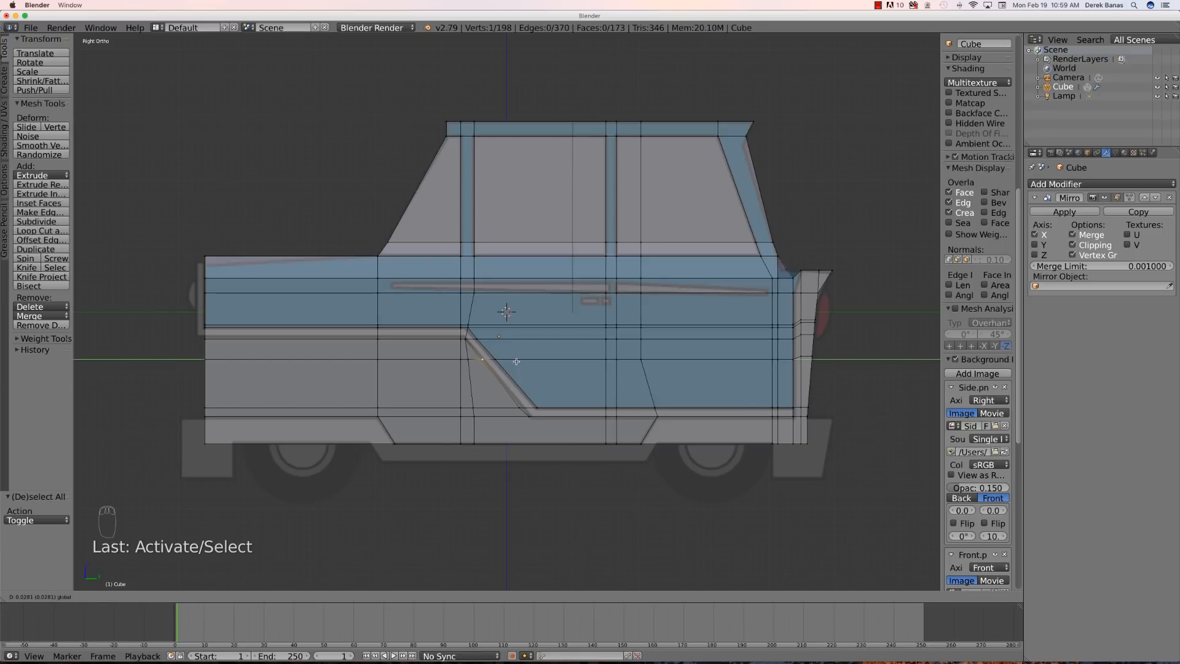
pyautogui.click(479, 331)
pyautogui.press('a')
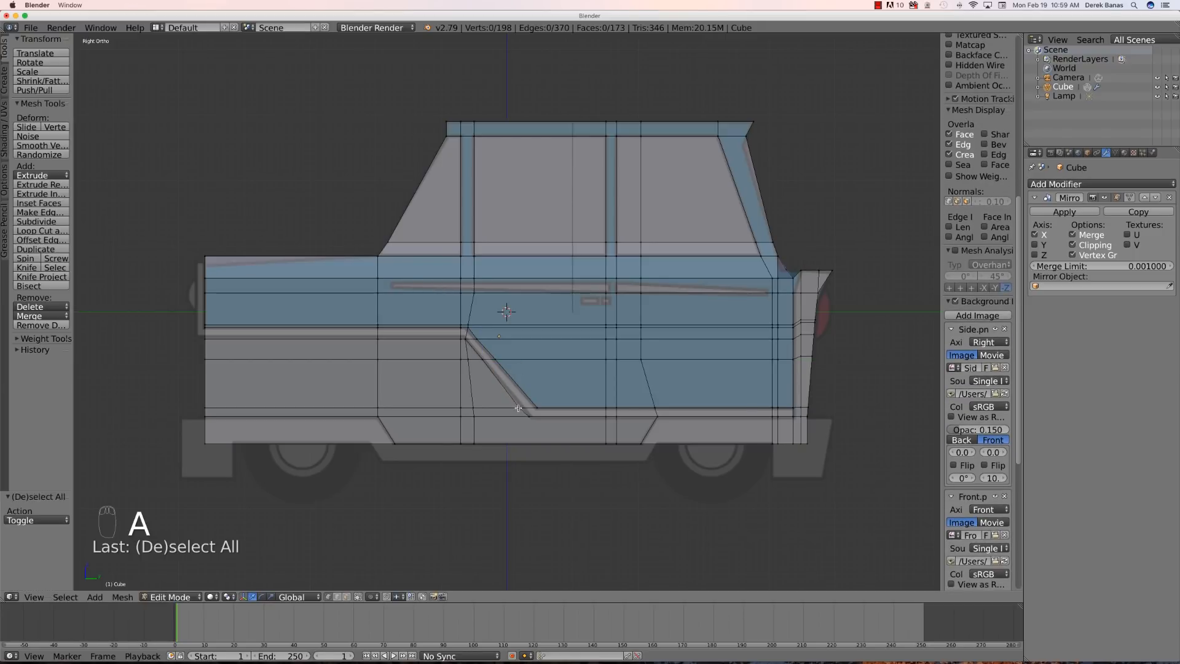
pyautogui.rightClick(519, 408)
pyautogui.press('g')
pyautogui.press('y')
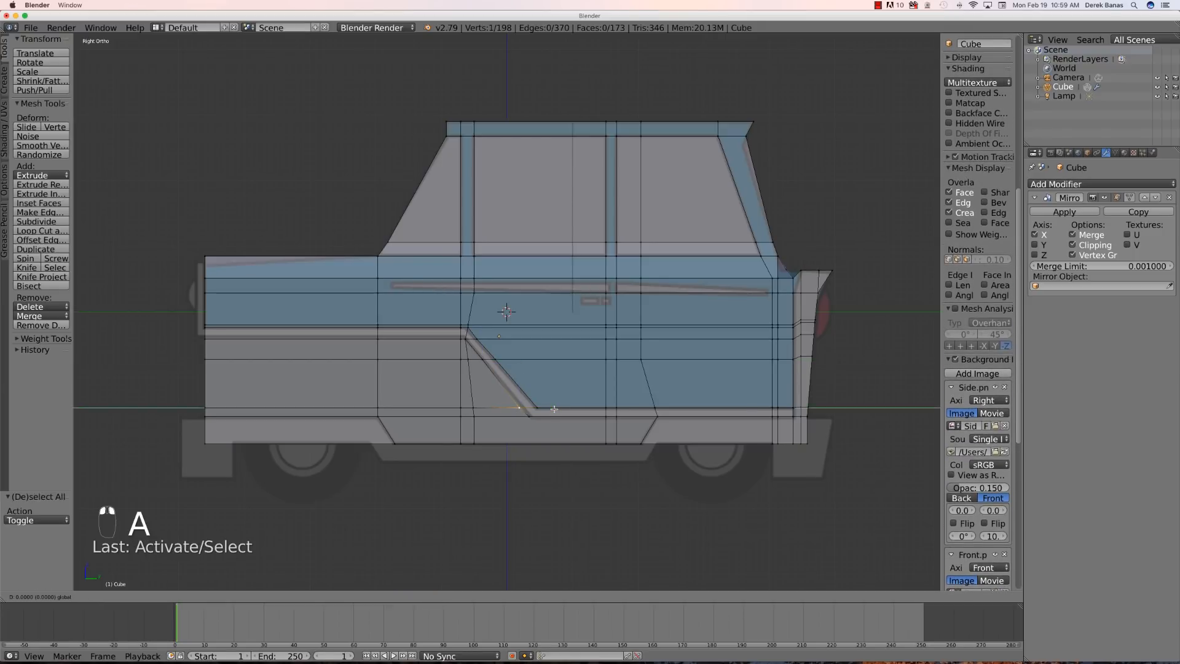
pyautogui.click(544, 410)
# - Move the second diagonal cut's two lowest vertices along Y, the bottom one by 0.021 and the one above it by about 0.007
pyautogui.rightClick(528, 416)
pyautogui.press('g')
pyautogui.press('y')
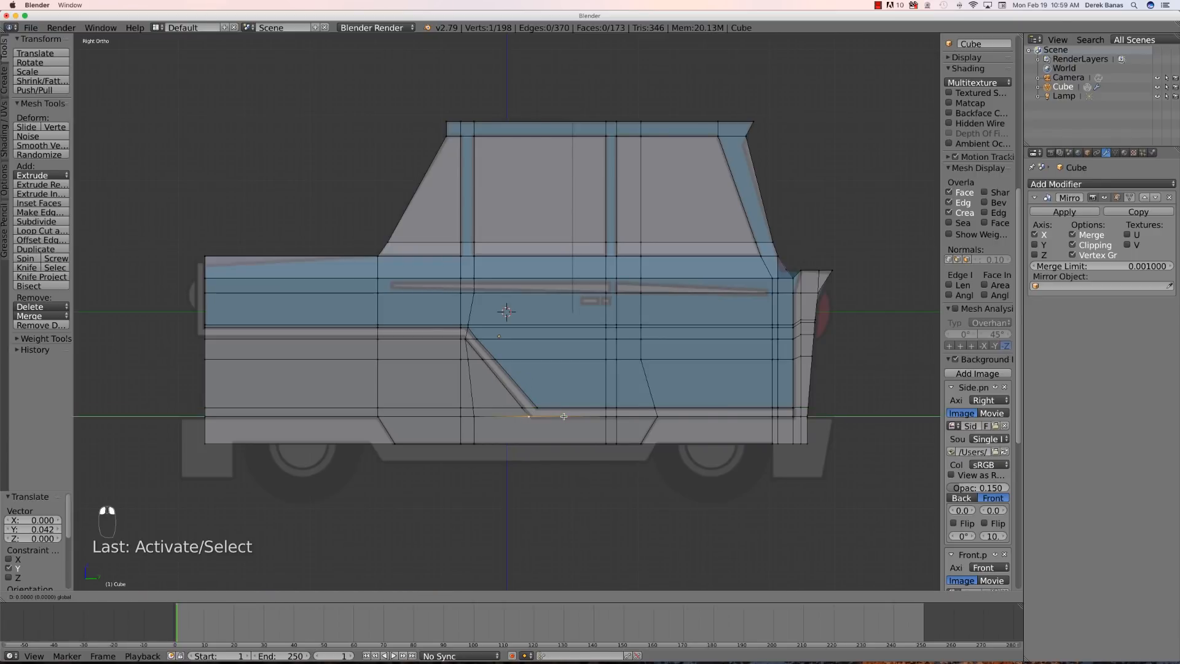
pyautogui.click(564, 417)
pyautogui.rightClick(521, 407)
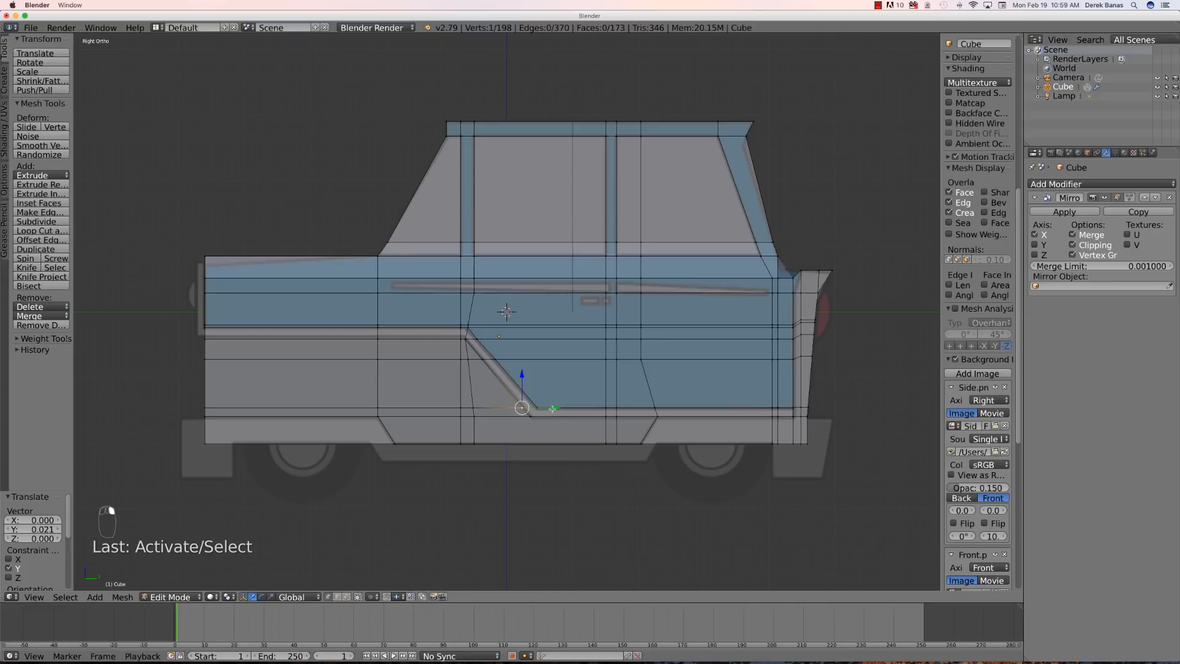
pyautogui.press('g')
pyautogui.press('y')
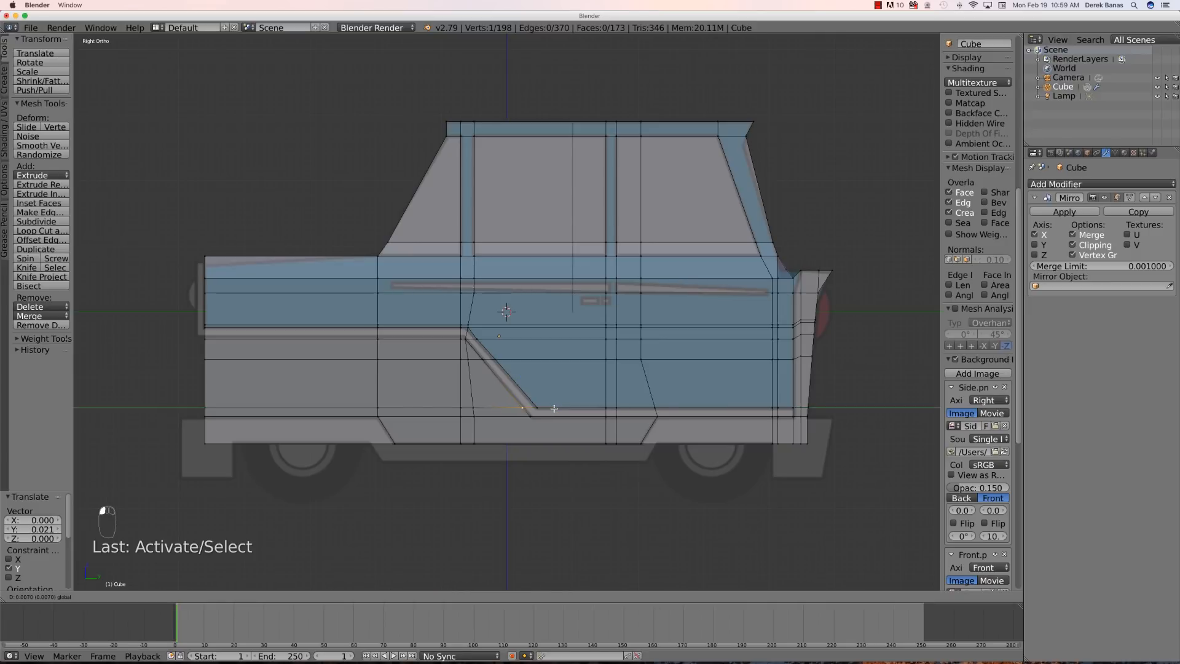
pyautogui.click(554, 409)
pyautogui.press('a')
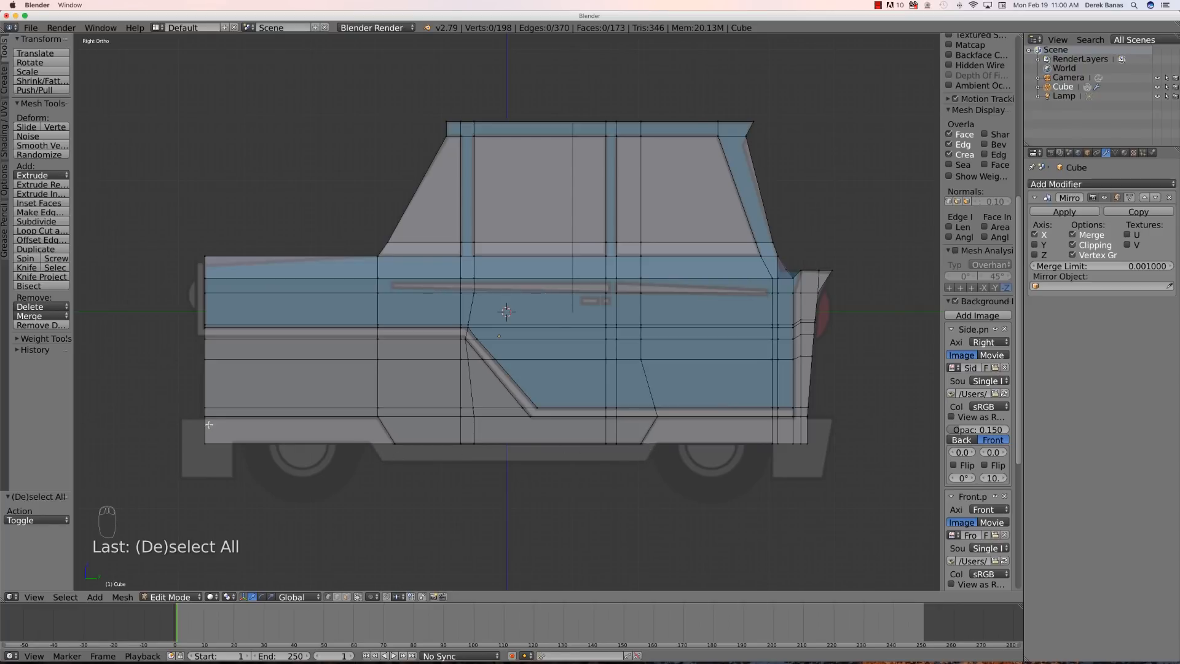
# - Extrude the lowest front face of the body 0.363 forward along Y to the reference bumper's front edge
pyautogui.moveTo(168, 424); pyautogui.dragTo(188, 426, button='middle')
pyautogui.click(347, 597)
pyautogui.rightClick(299, 406)
pyautogui.press('e')
pyautogui.rightClick(298, 406)
pyautogui.press('KP_3')
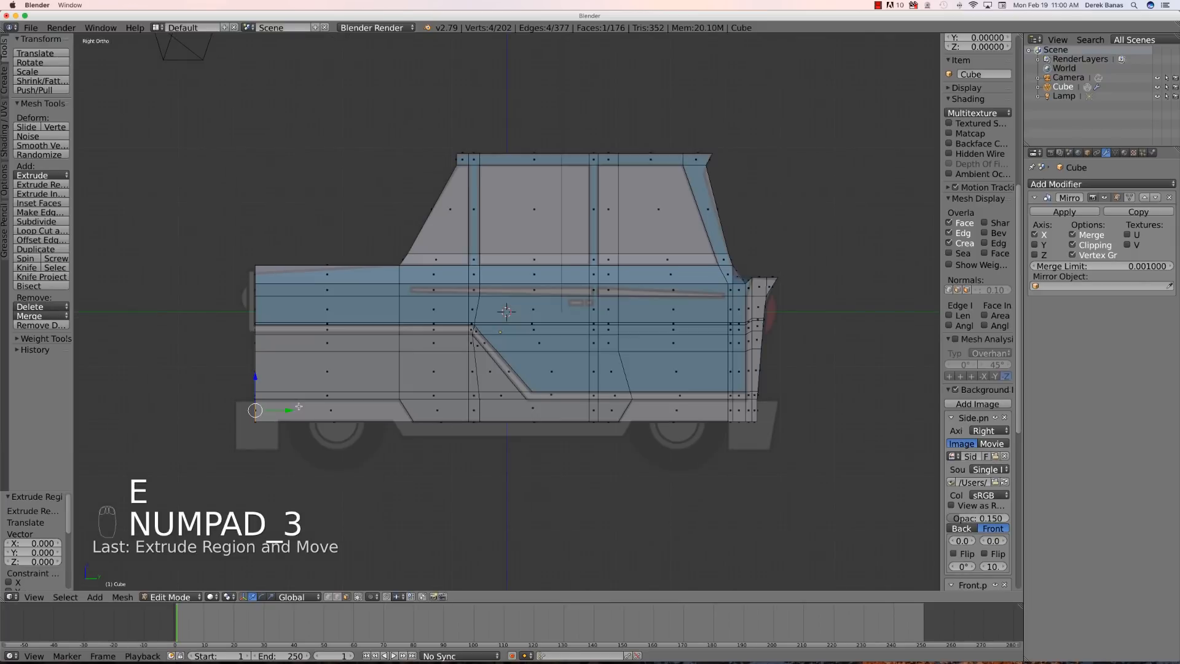
pyautogui.moveTo(289, 410); pyautogui.dragTo(269, 409)
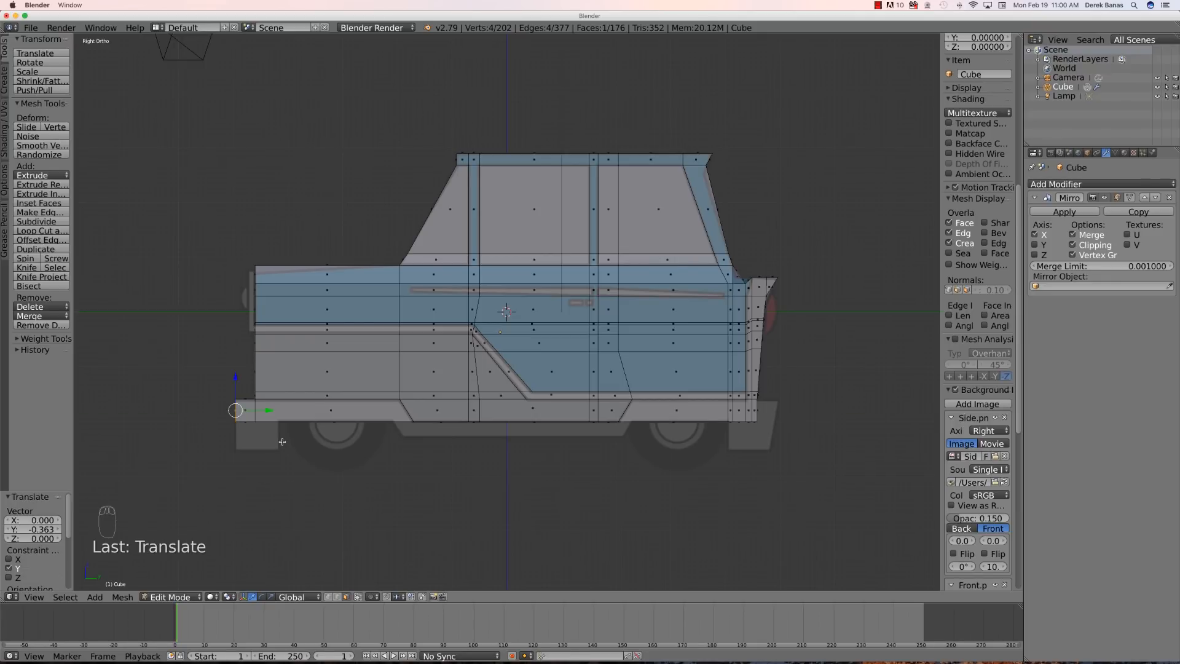
pyautogui.press('a')
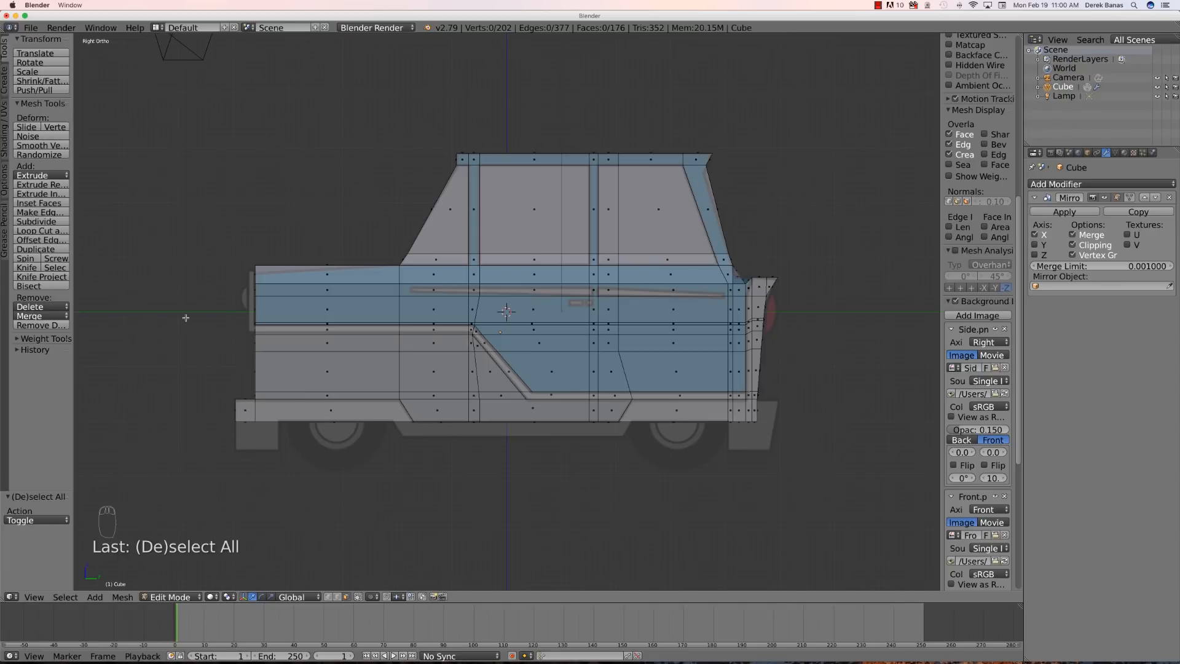
# - Add two vertical loop cuts across the front fender and slide them forward until the first meets the bumper's rear edge
pyautogui.scroll(1, 199, 376)
pyautogui.moveTo(200, 376); pyautogui.dragTo(235, 370, button='middle')
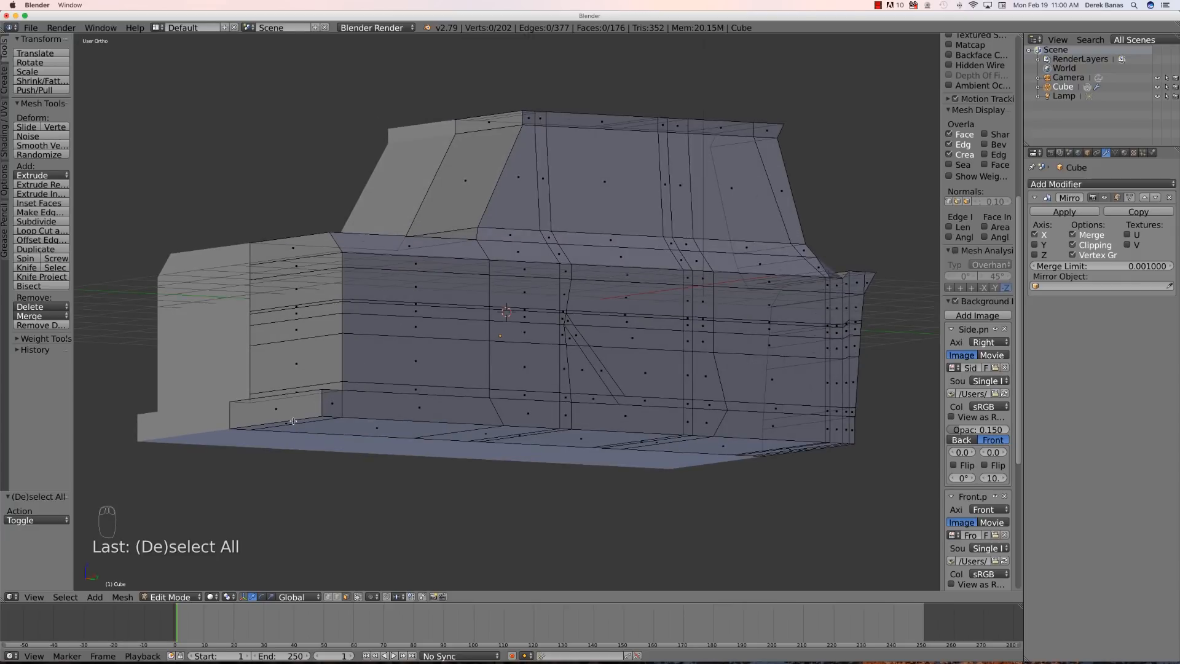
pyautogui.press('KP_3')
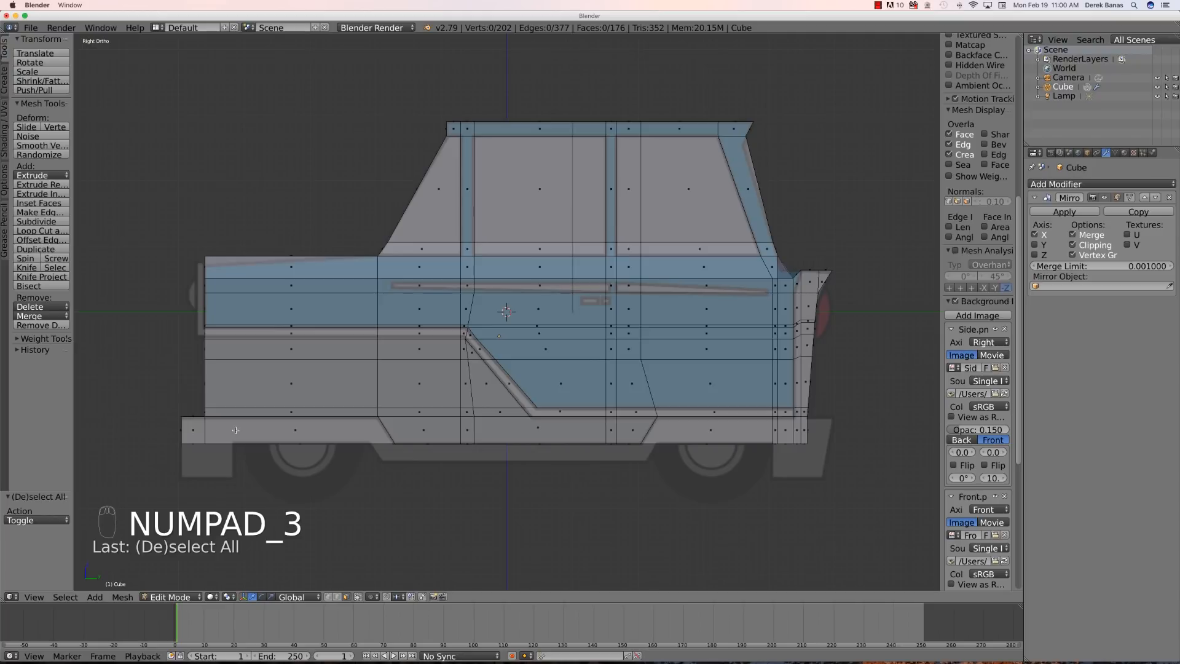
pyautogui.hotkey('ctrl', 'r')
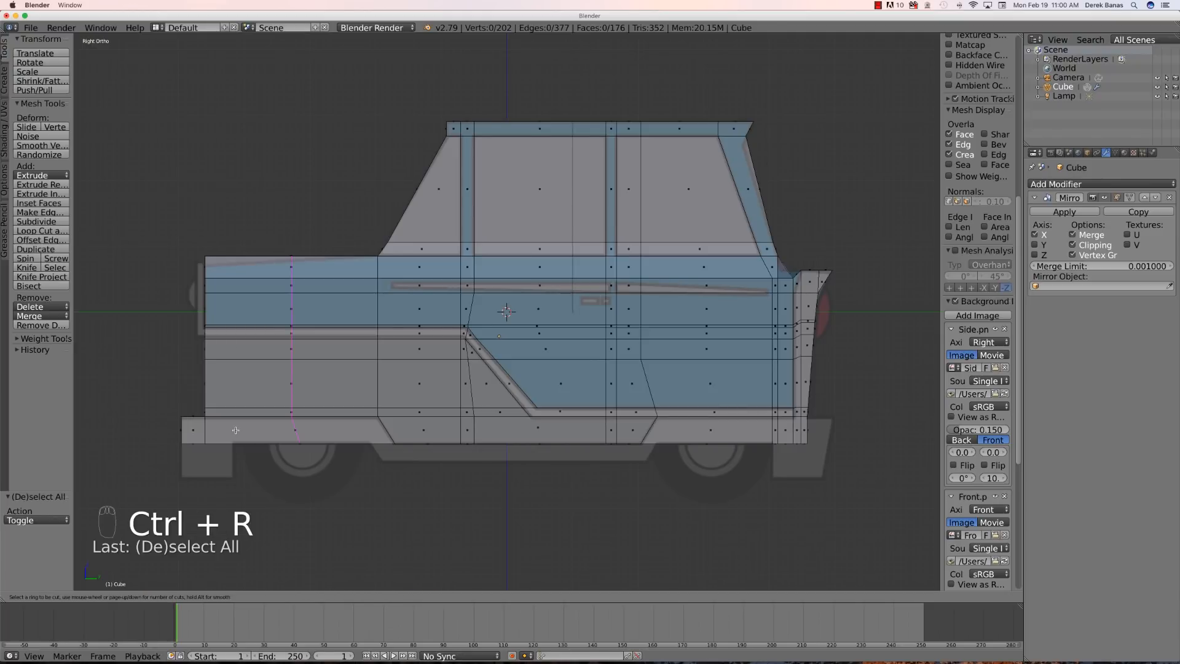
pyautogui.scroll(1, 236, 430)
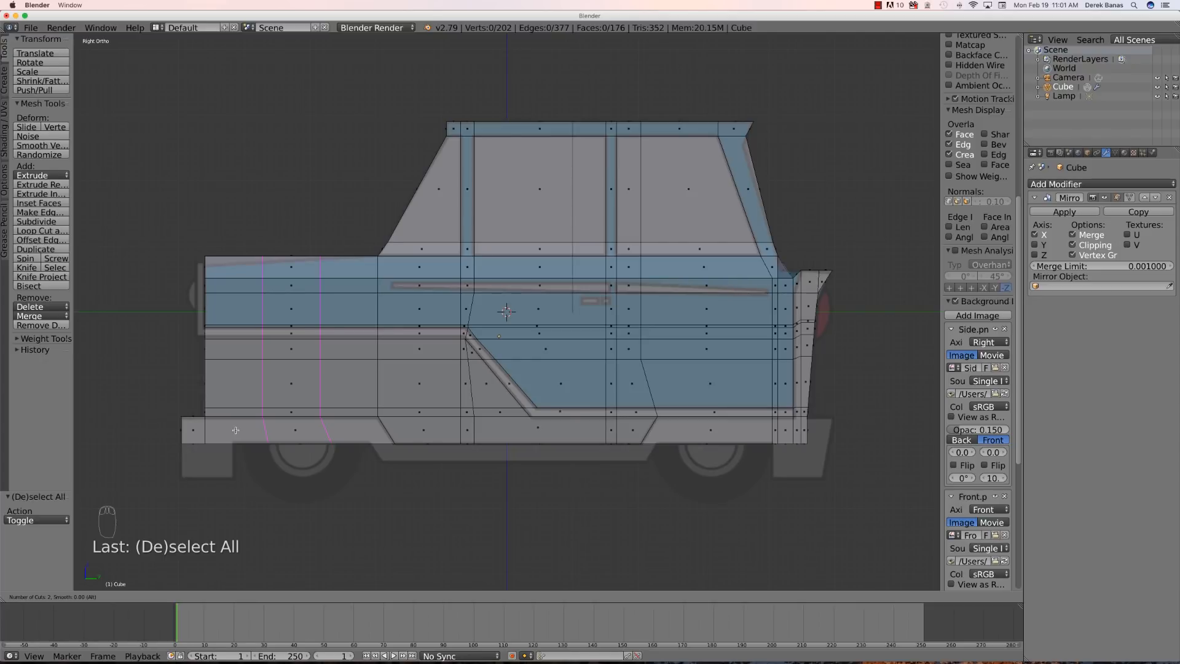
pyautogui.click(235, 430)
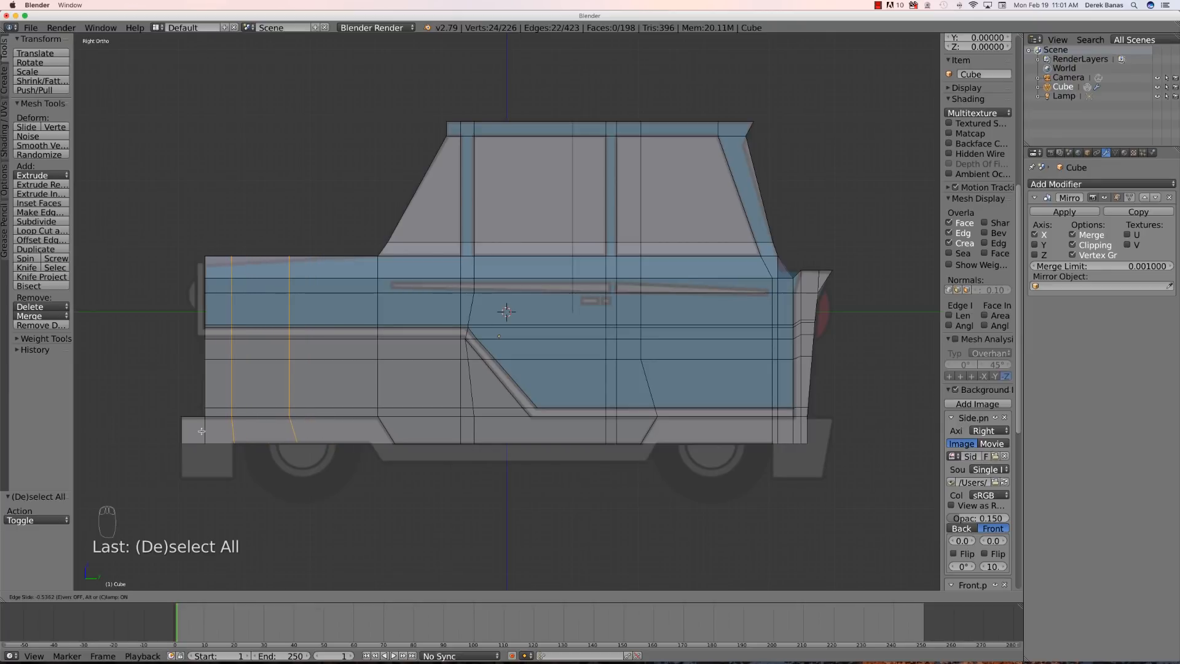
pyautogui.click(201, 431)
pyautogui.press('a')
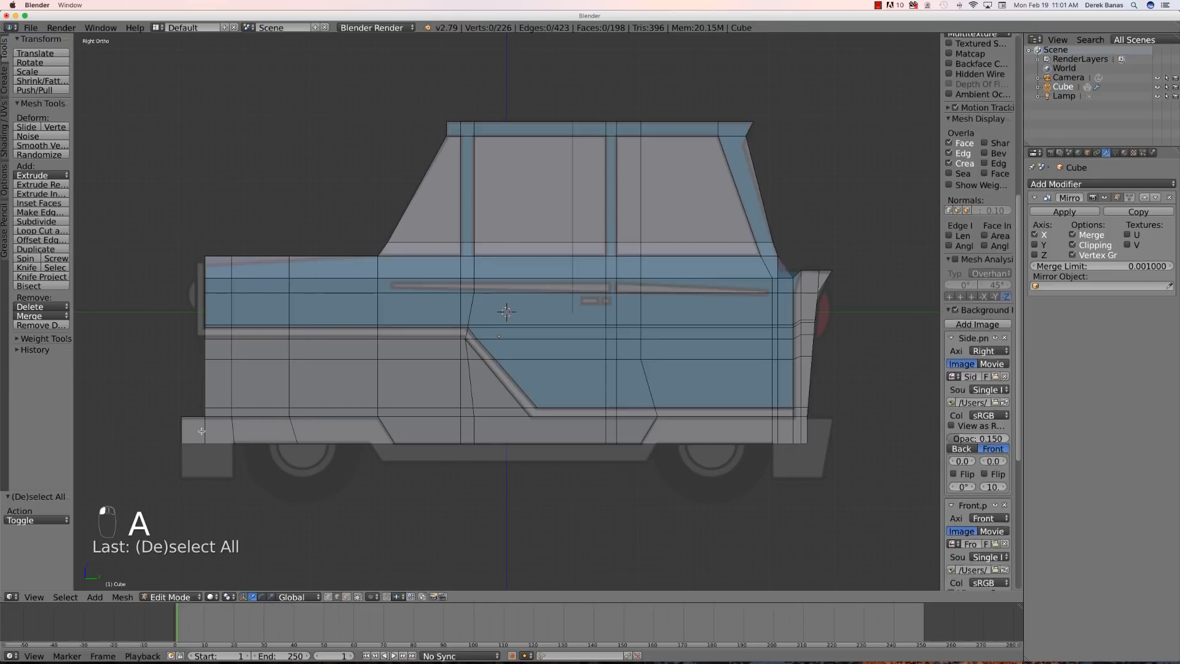
# - Move the fender's rear loop back 1.103 along Y, flatten it by scaling Y to 0, and shift it another 0.105 back
pyautogui.keyDown('alt'); pyautogui.rightClick(289, 386); pyautogui.keyUp('alt')
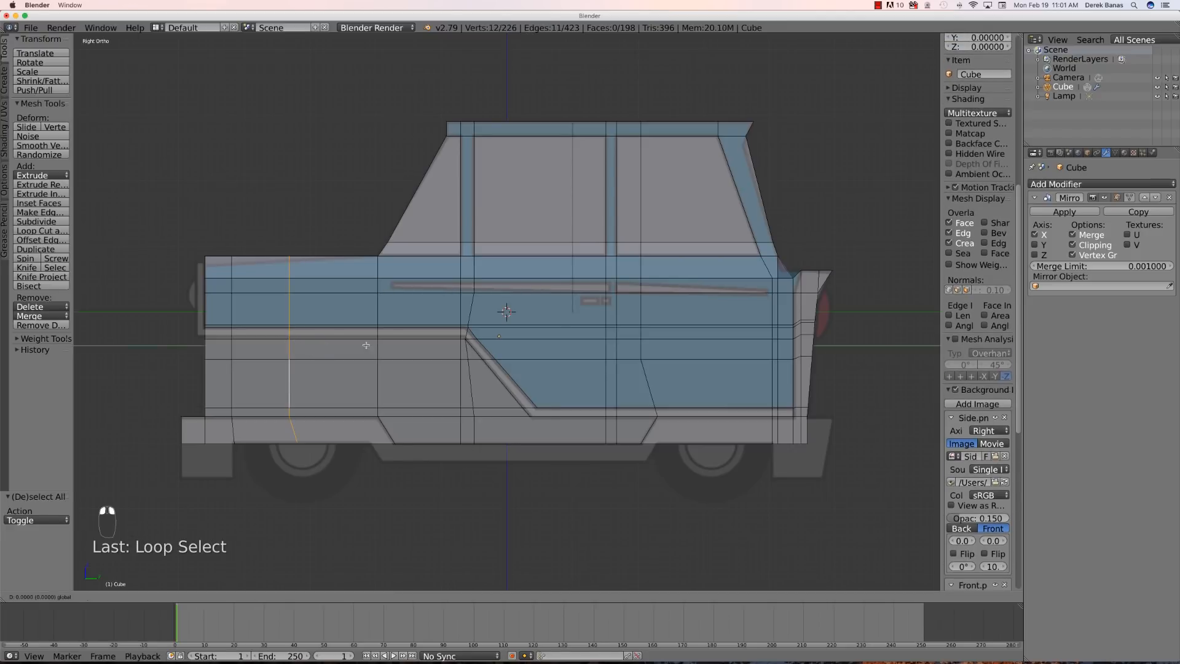
pyautogui.click(395, 346)
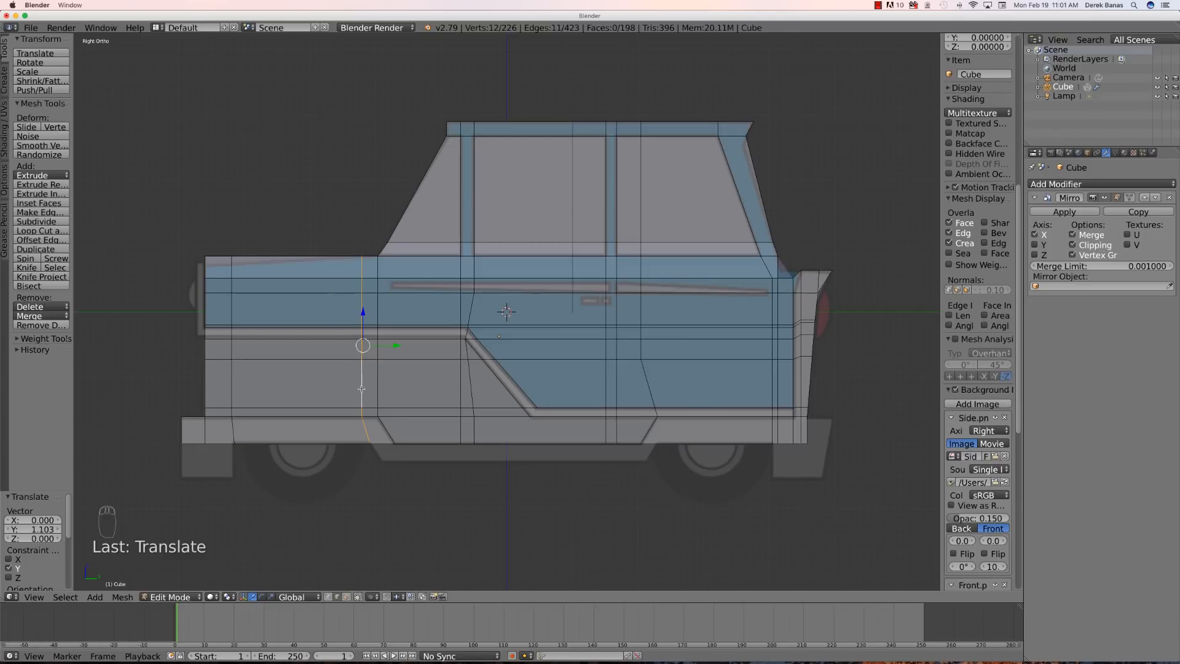
pyautogui.press('s')
pyautogui.press('y')
pyautogui.press('0')
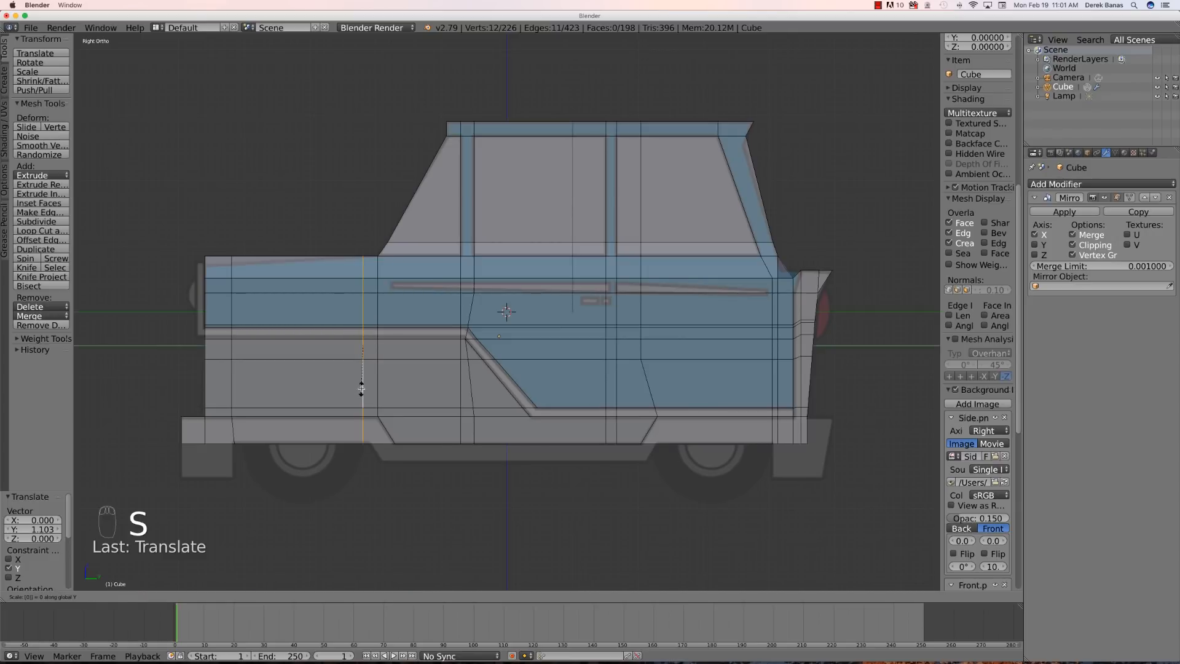
pyautogui.press('Return')
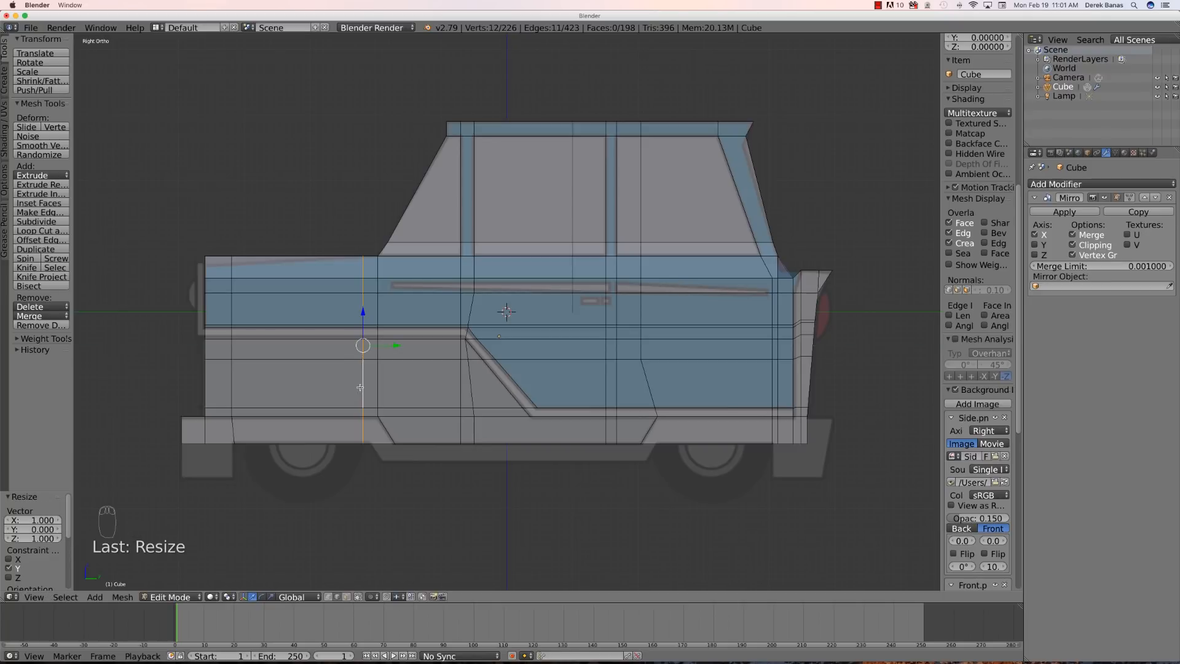
pyautogui.moveTo(397, 341); pyautogui.dragTo(403, 345)
# - Flatten the fender's front loop by scaling Y to 0 and move it 0.028 back along Y to the bumper's rear edge
pyautogui.keyDown('alt'); pyautogui.rightClick(231, 371); pyautogui.keyUp('alt')
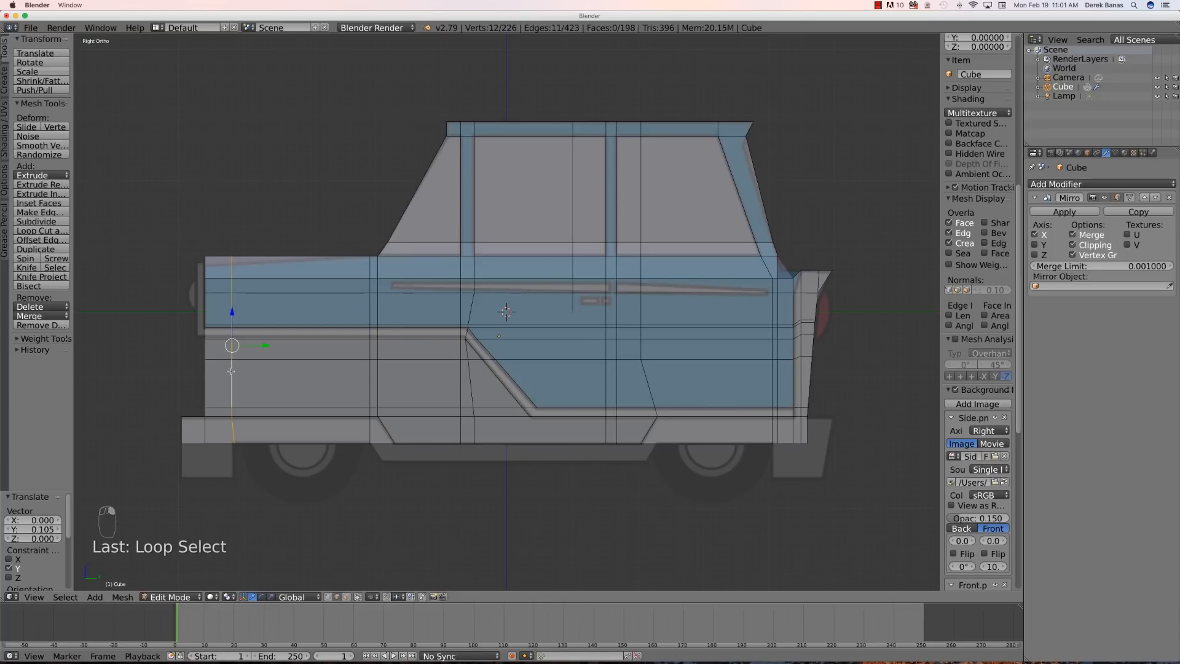
pyautogui.press('s')
pyautogui.press('y')
pyautogui.press('0')
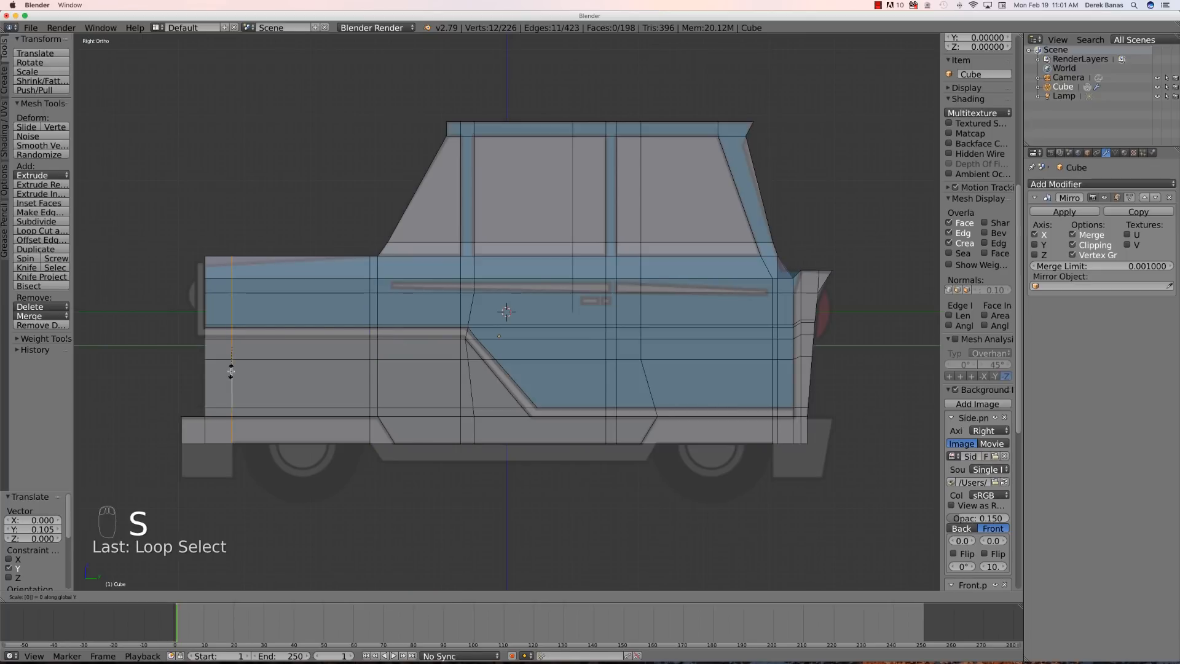
pyautogui.click(231, 371)
pyautogui.moveTo(231, 372); pyautogui.dragTo(267, 346)
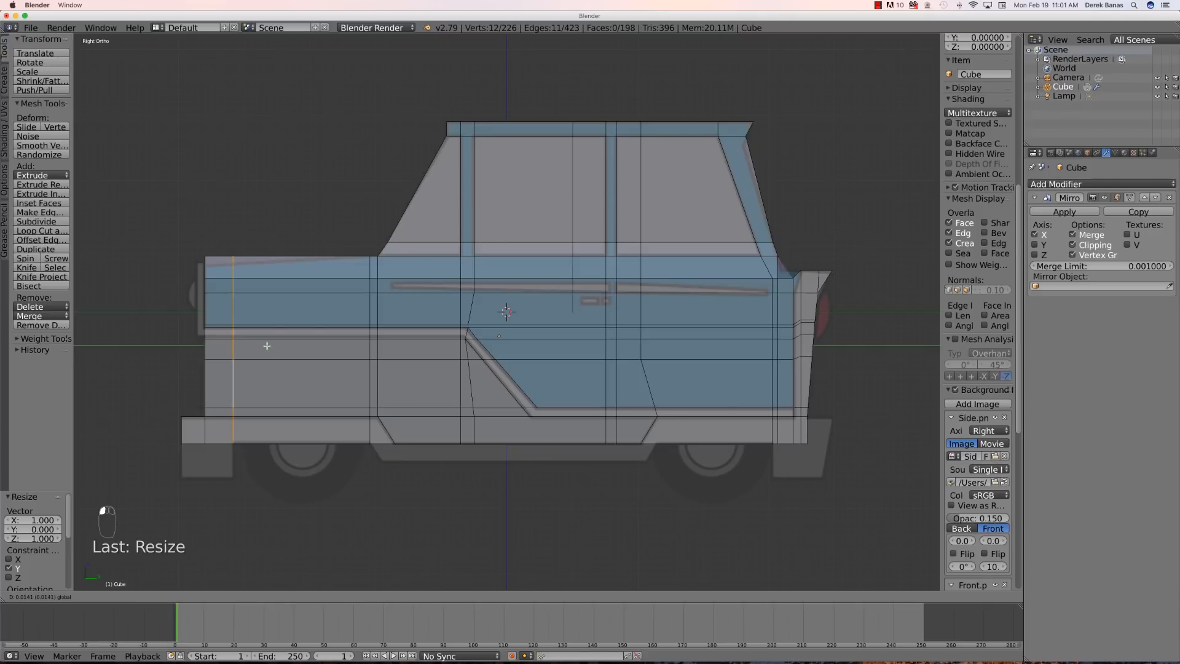
pyautogui.click(268, 346)
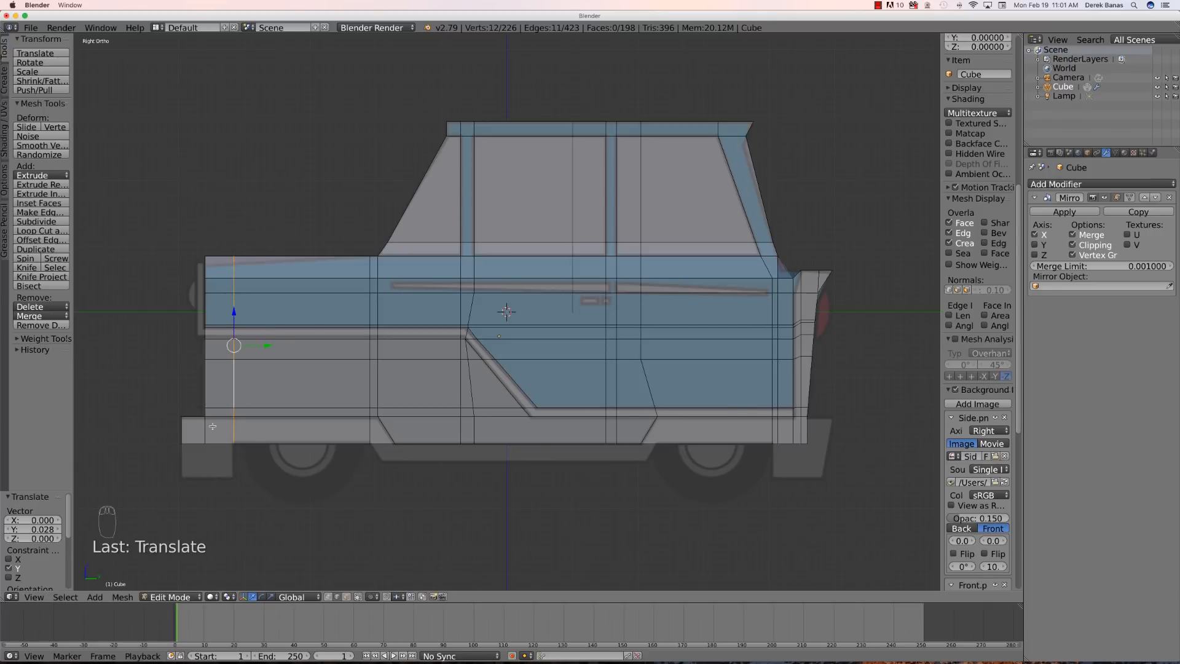
pyautogui.press('a')
# - Extrude the two front underside faces straight down to the bottom of the reference's front bumper
pyautogui.moveTo(340, 490); pyautogui.dragTo(339, 459, button='middle')
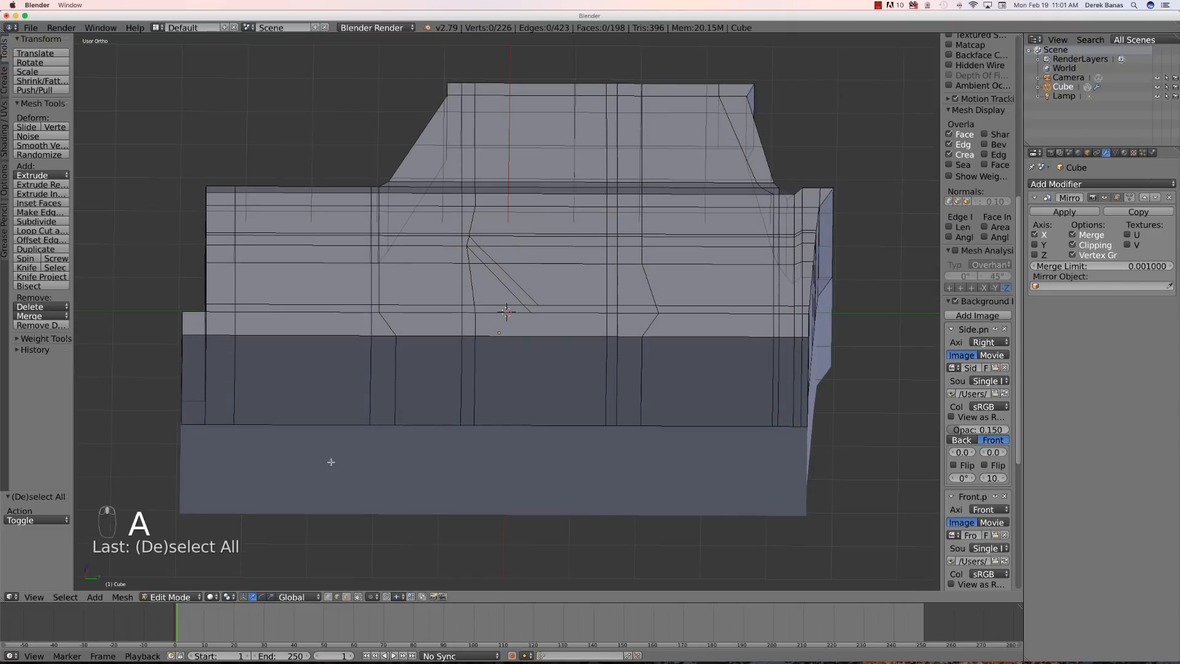
pyautogui.click(347, 597)
pyautogui.rightClick(196, 346)
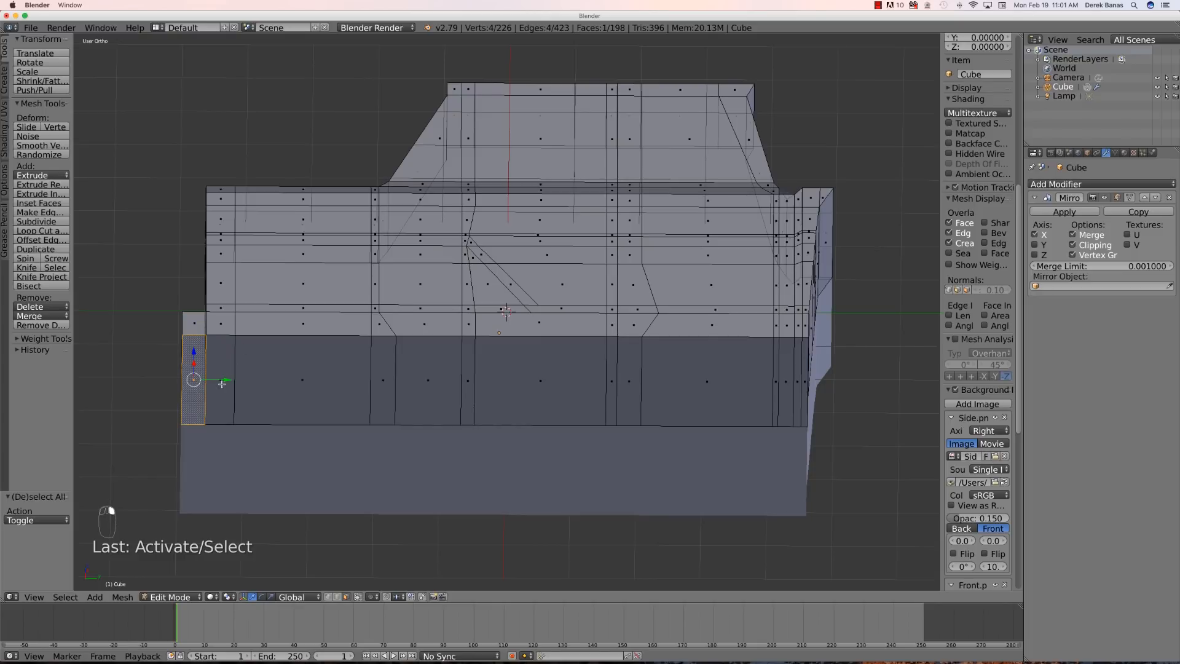
pyautogui.keyDown('shift'); pyautogui.rightClick(222, 384); pyautogui.keyUp('shift')
pyautogui.press('e')
pyautogui.press('KP_3')
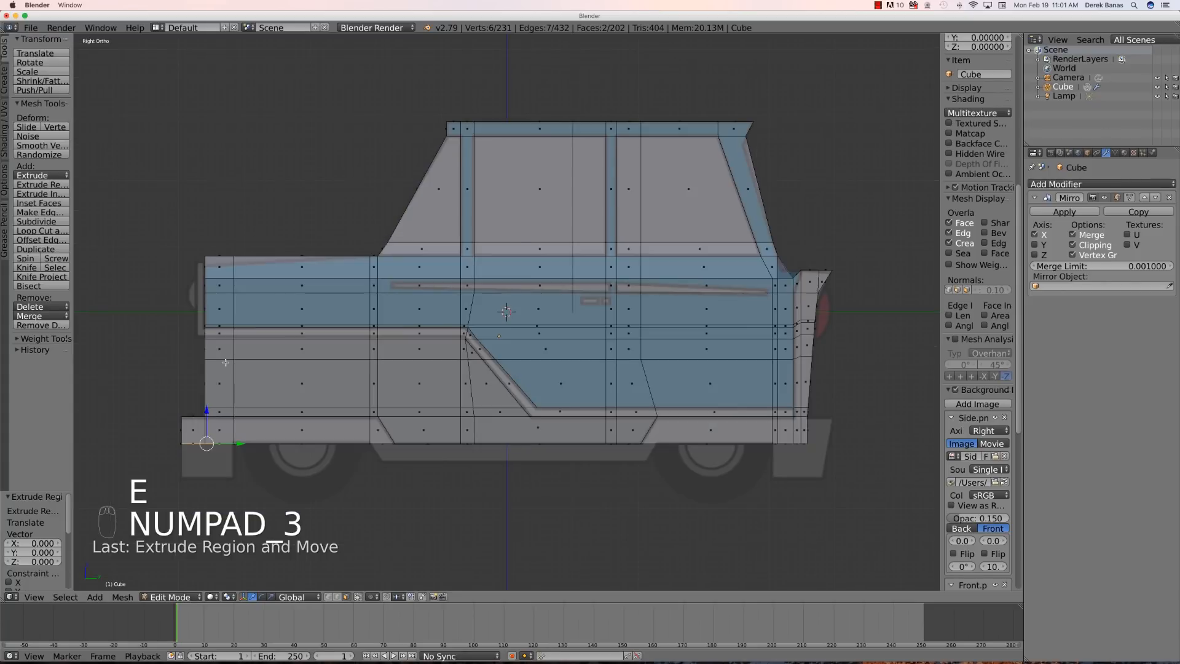
pyautogui.moveTo(207, 411); pyautogui.dragTo(205, 447)
pyautogui.press('a')
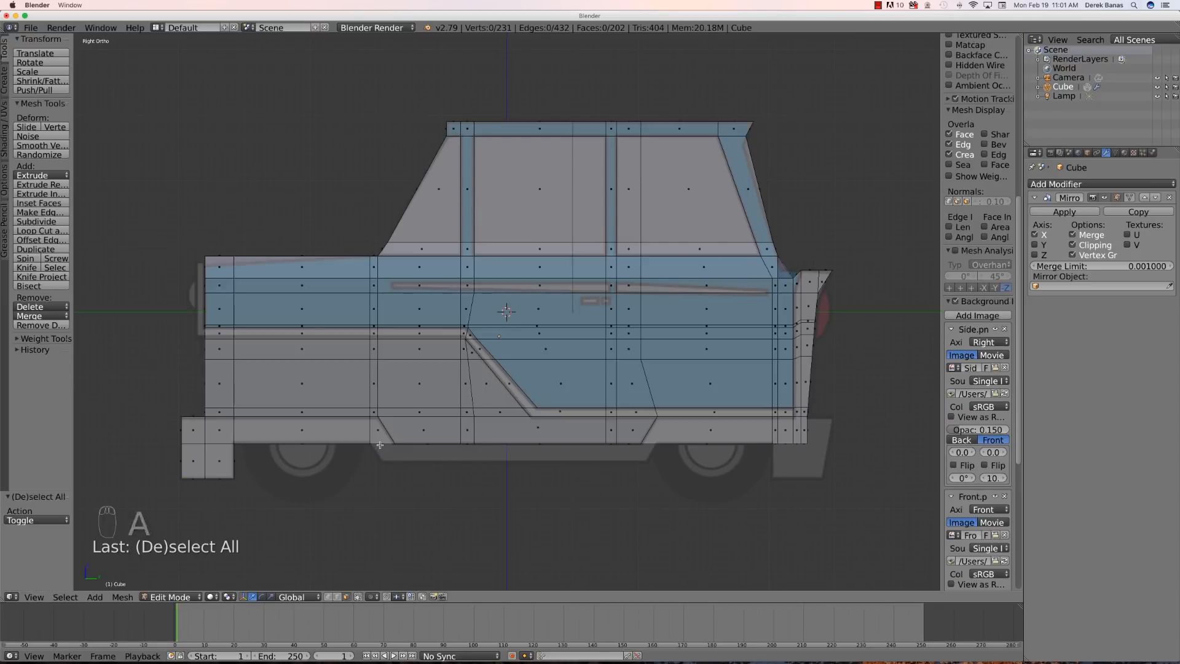
# - Add a vertical loop cut behind the rear door section and slide it forward to the rear end of the lower sill
pyautogui.hotkey('ctrl', 'r')
pyautogui.click(664, 426)
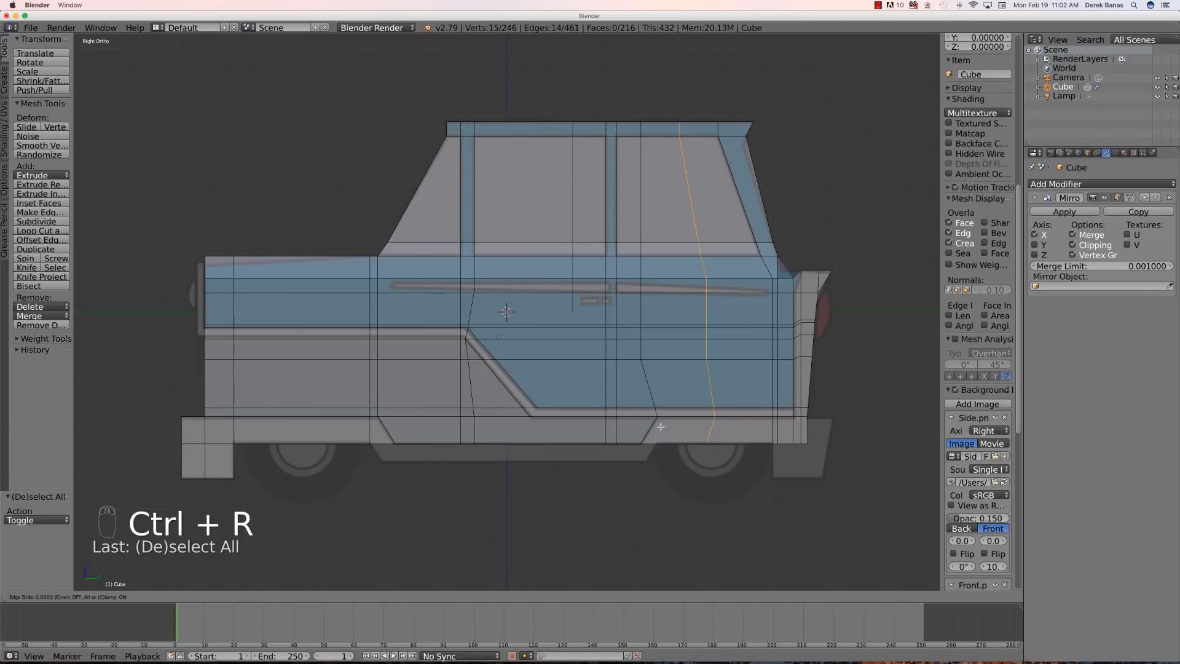
pyautogui.click(621, 428)
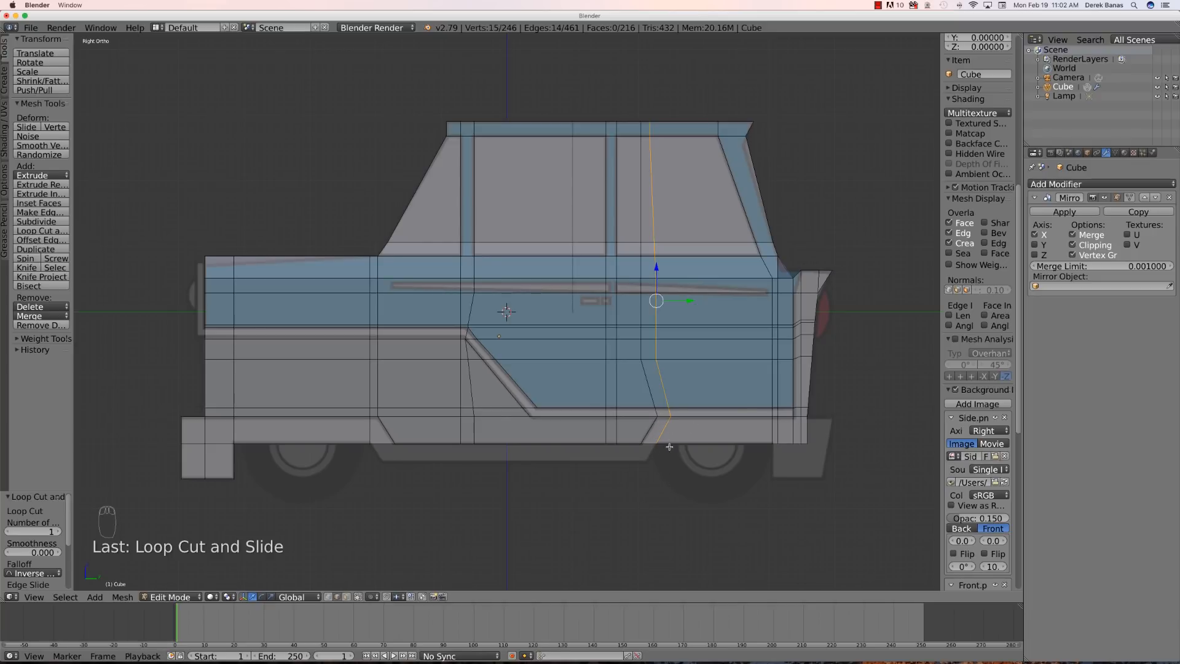
pyautogui.press('a')
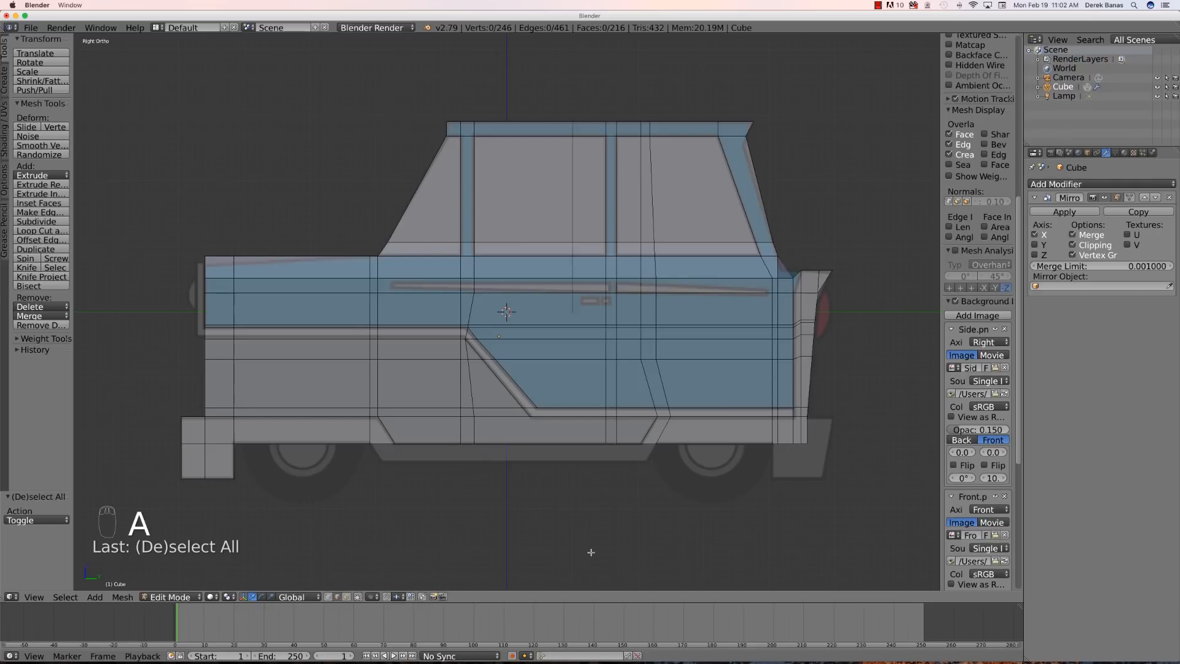
# - Extrude the seven underside faces between the wheels straight down to the bottom of the reference's lower sill
pyautogui.moveTo(595, 540); pyautogui.dragTo(383, 437, button='middle')
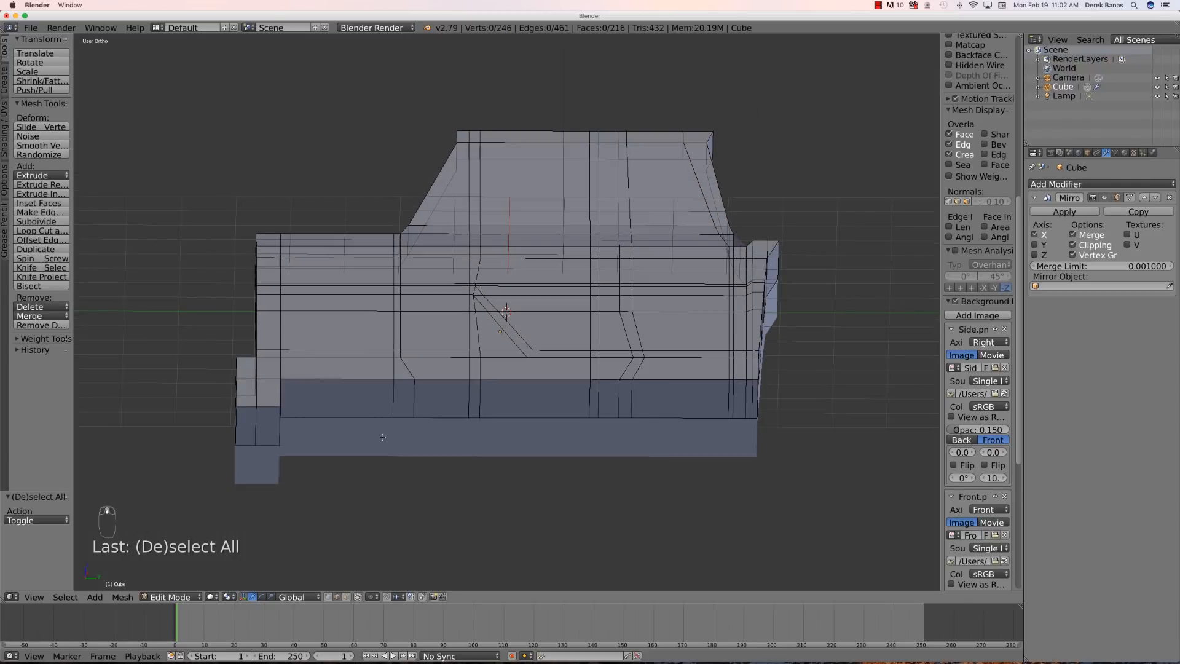
pyautogui.click(346, 597)
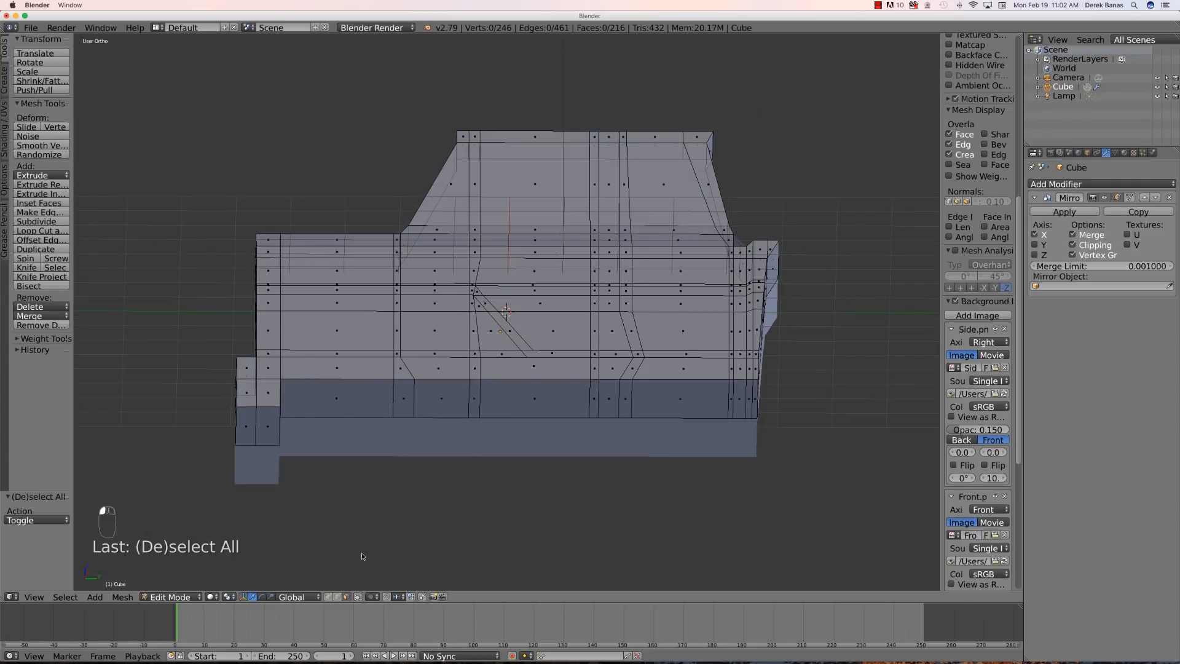
pyautogui.click(402, 401)
pyautogui.keyDown('shift'); pyautogui.click(442, 401); pyautogui.keyUp('shift')
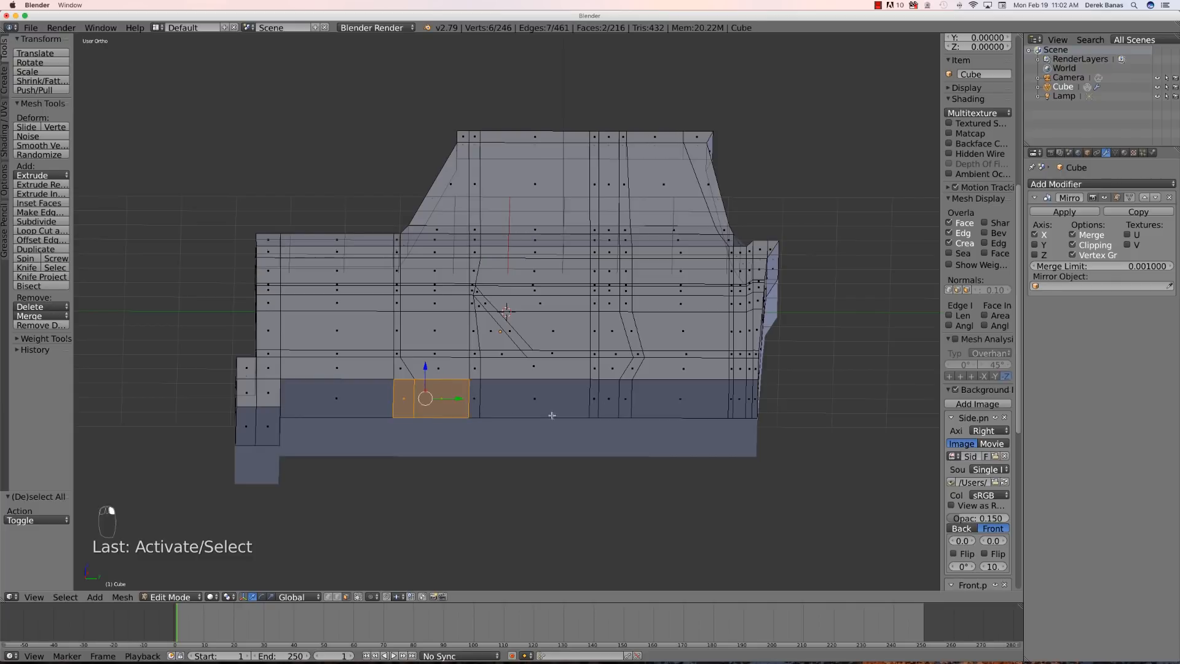
pyautogui.keyDown('shift'); pyautogui.click(471, 399); pyautogui.keyUp('shift')
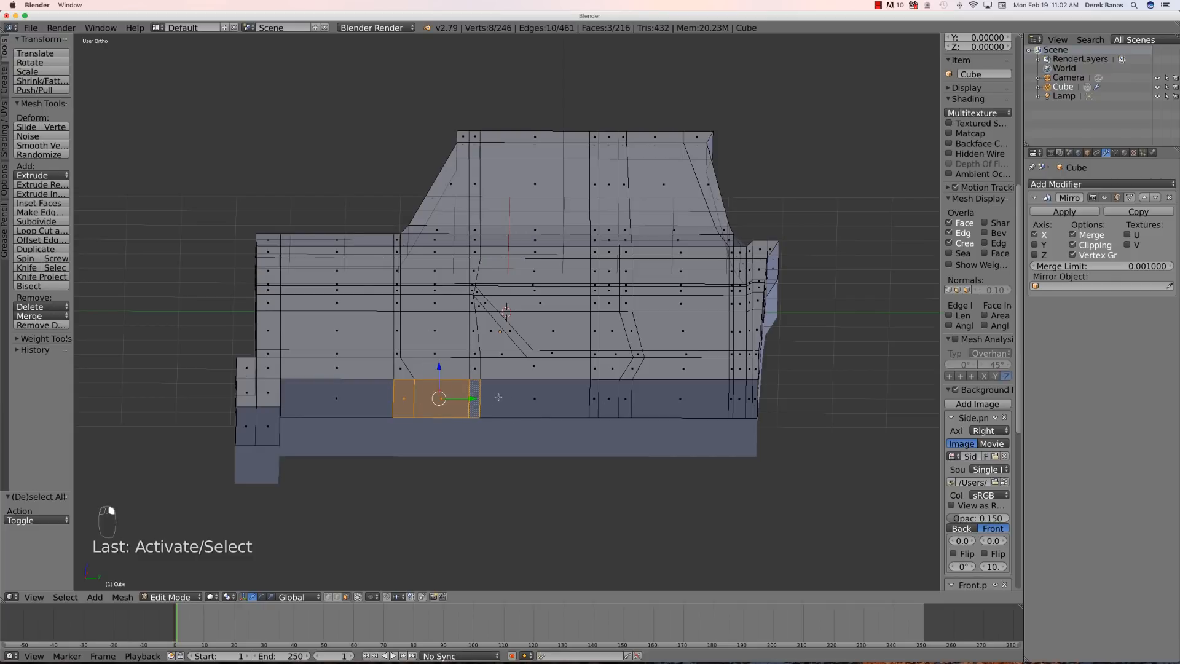
pyautogui.keyDown('shift'); pyautogui.click(533, 398); pyautogui.keyUp('shift')
pyautogui.keyDown('shift'); pyautogui.click(606, 399); pyautogui.keyUp('shift')
pyautogui.keyDown('shift'); pyautogui.click(609, 400); pyautogui.keyUp('shift')
pyautogui.keyDown('shift'); pyautogui.click(624, 400); pyautogui.keyUp('shift')
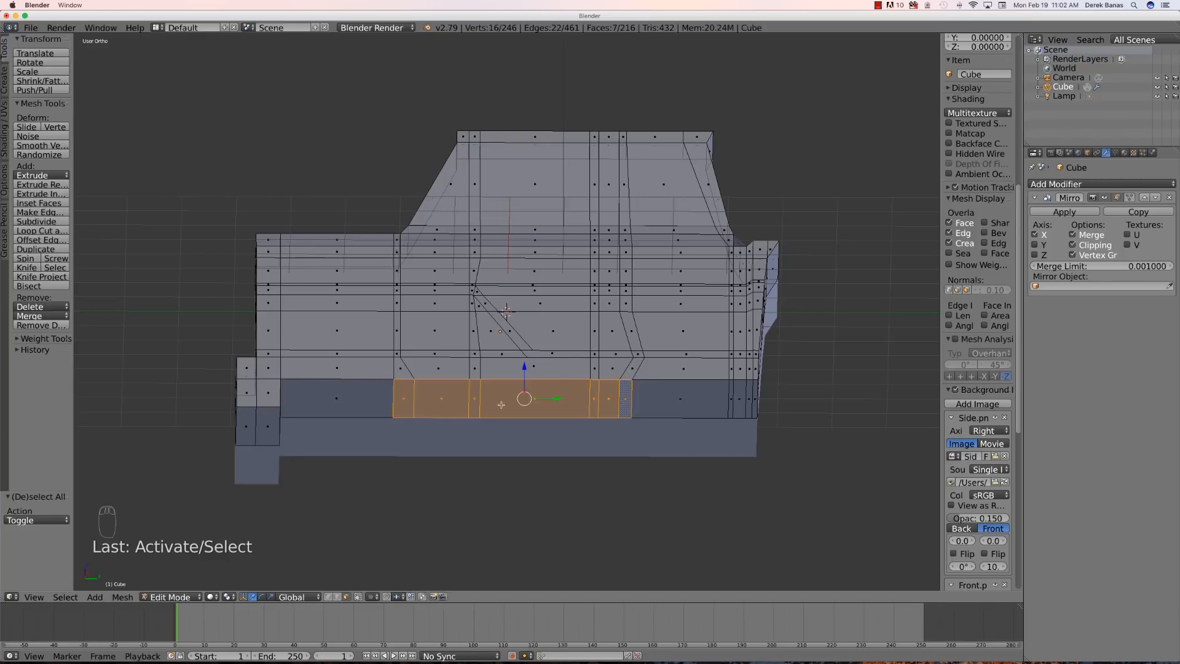
pyautogui.press('e')
pyautogui.press('KP_3')
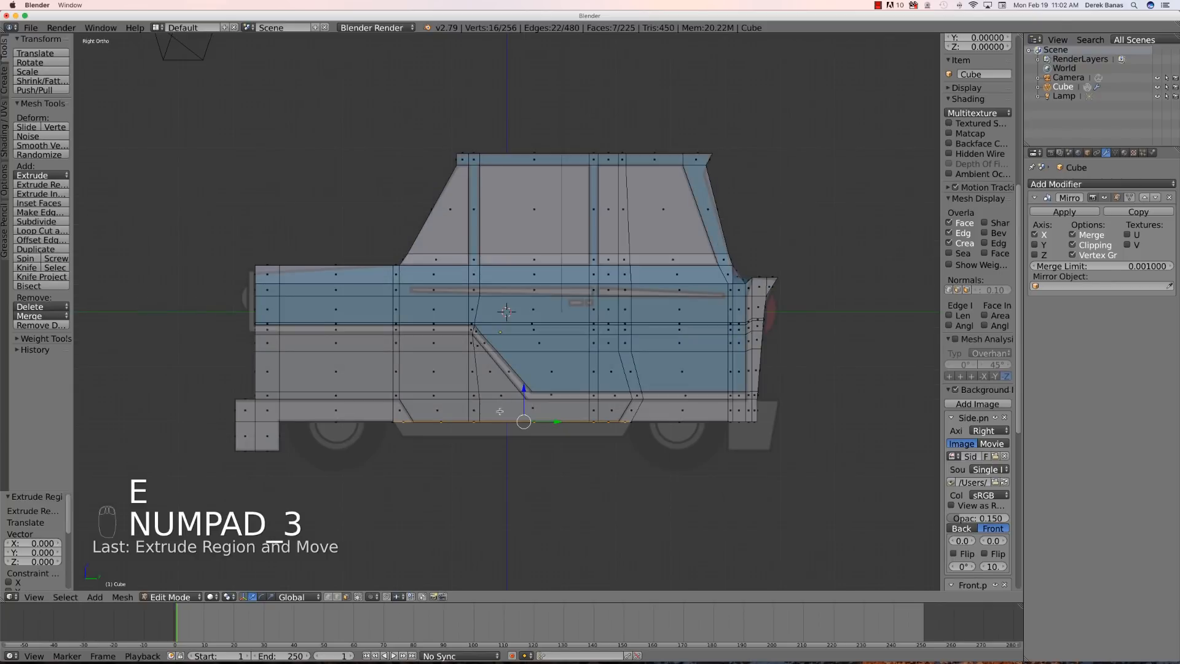
pyautogui.moveTo(524, 389); pyautogui.dragTo(522, 404)
pyautogui.press('a')
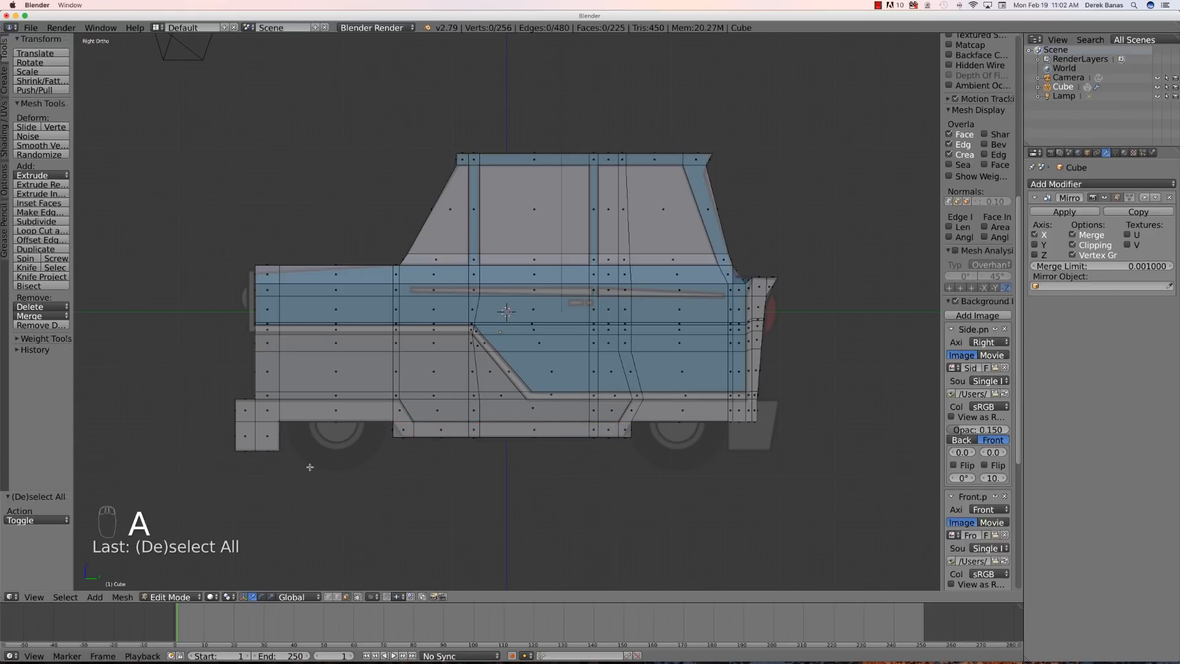
# - Move the lower sill's front bottom edge 0.194 back along Y to match the reference's slanted sill end
pyautogui.click(337, 597)
pyautogui.press('b')
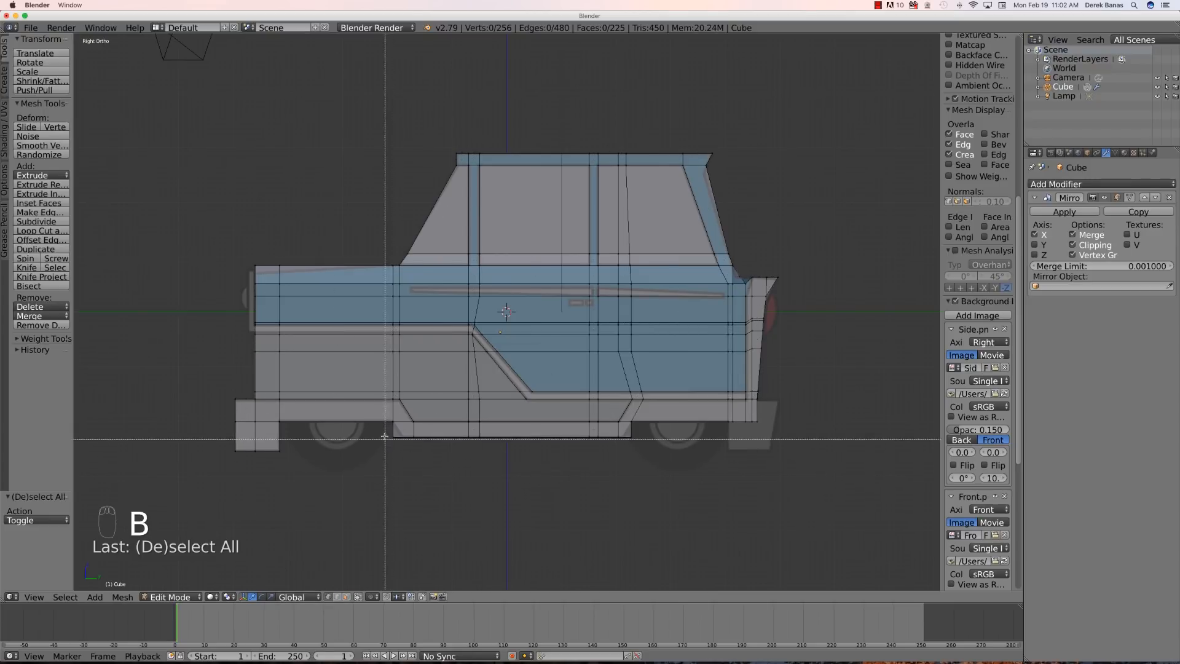
pyautogui.moveTo(384, 431); pyautogui.dragTo(411, 440)
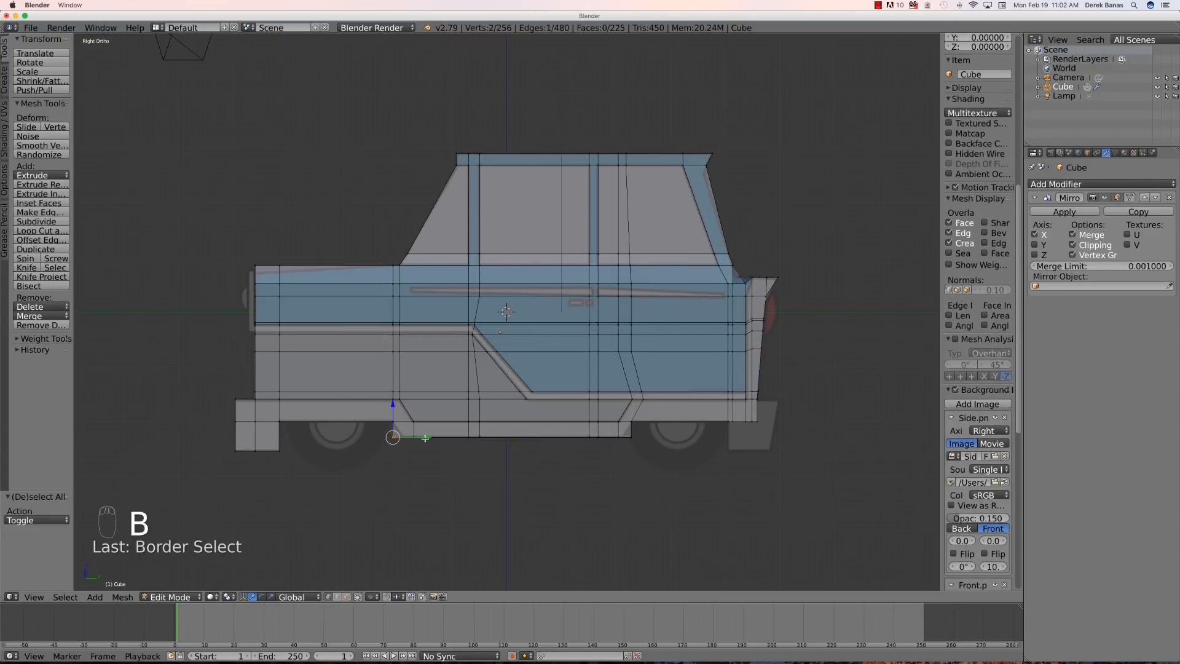
pyautogui.press('g')
pyautogui.press('y')
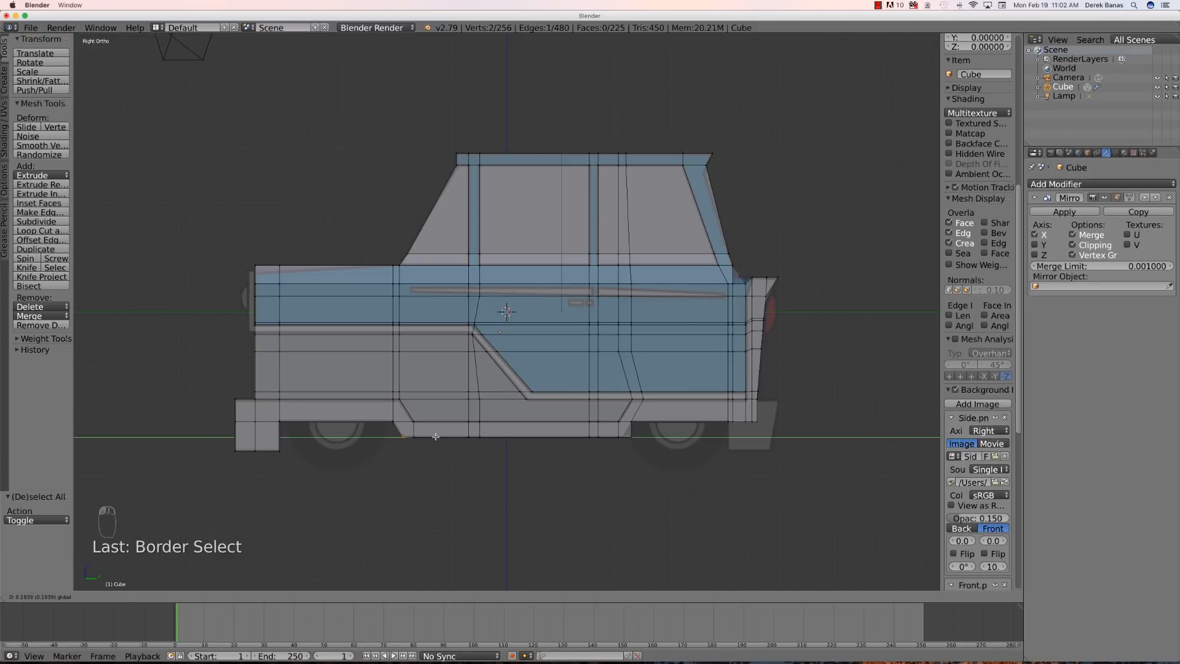
pyautogui.click(436, 436)
# - Move the lower sill's rear bottom edge -0.152 along Y to match the reference's slanted rear end
pyautogui.press('b')
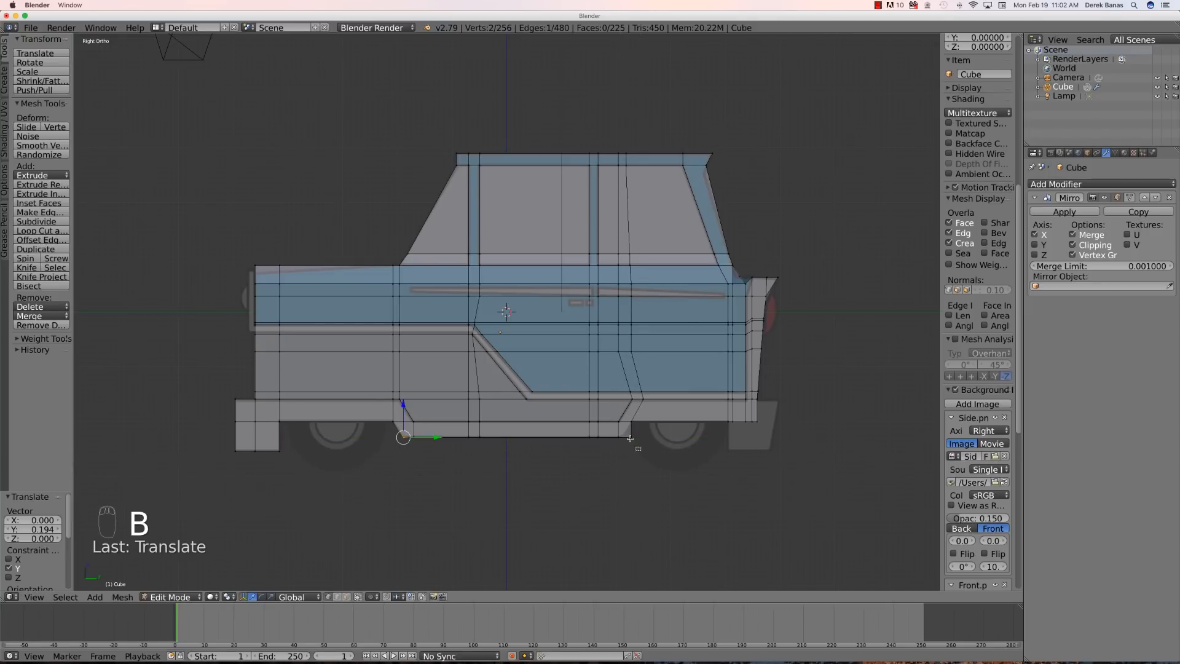
pyautogui.moveTo(625, 430); pyautogui.dragTo(641, 446)
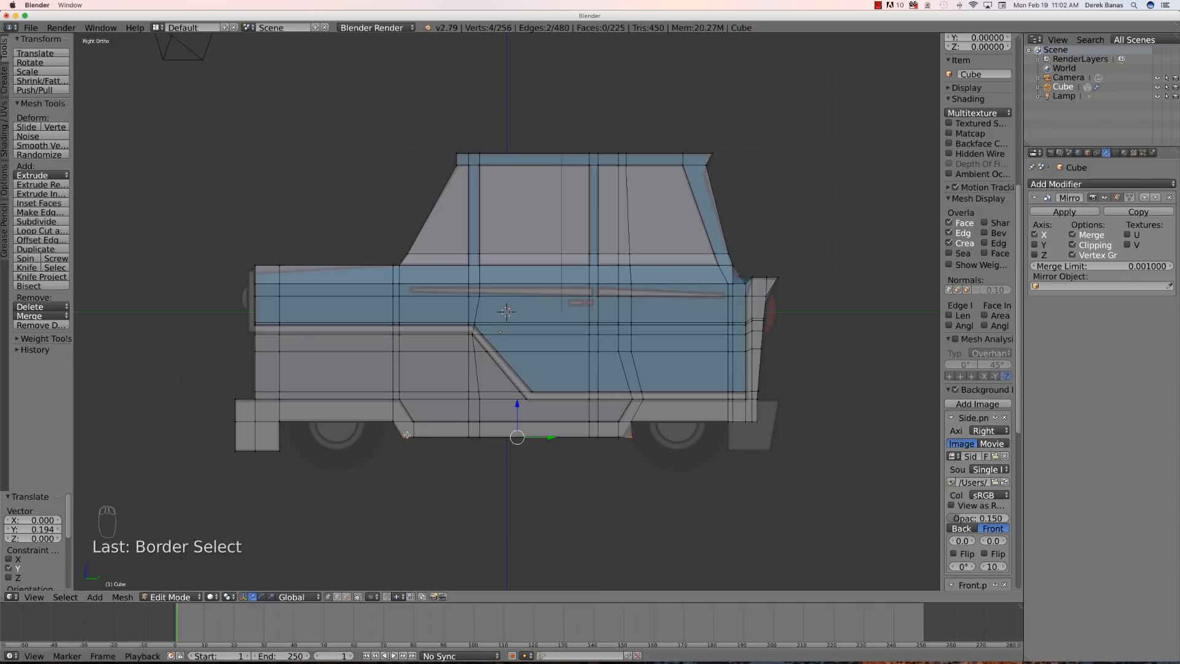
pyautogui.press('a')
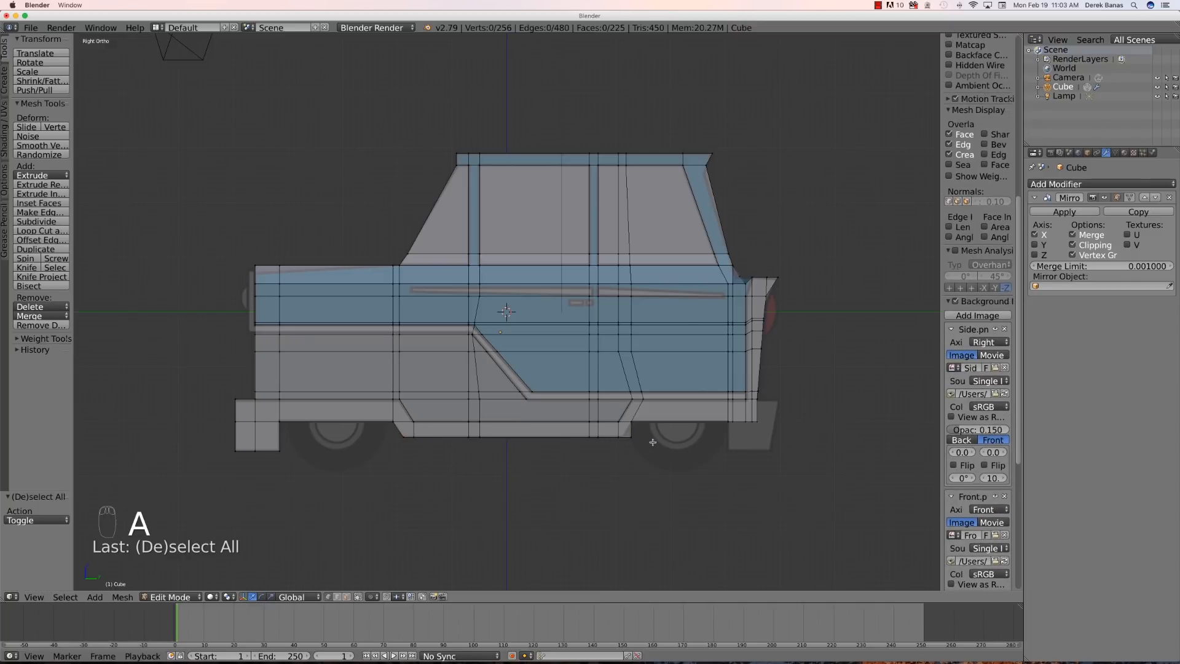
pyautogui.press('b')
pyautogui.moveTo(649, 450)
pyautogui.mouseDown()
pyautogui.moveTo(621, 429)
pyautogui.moveTo(657, 437)
pyautogui.mouseUp()
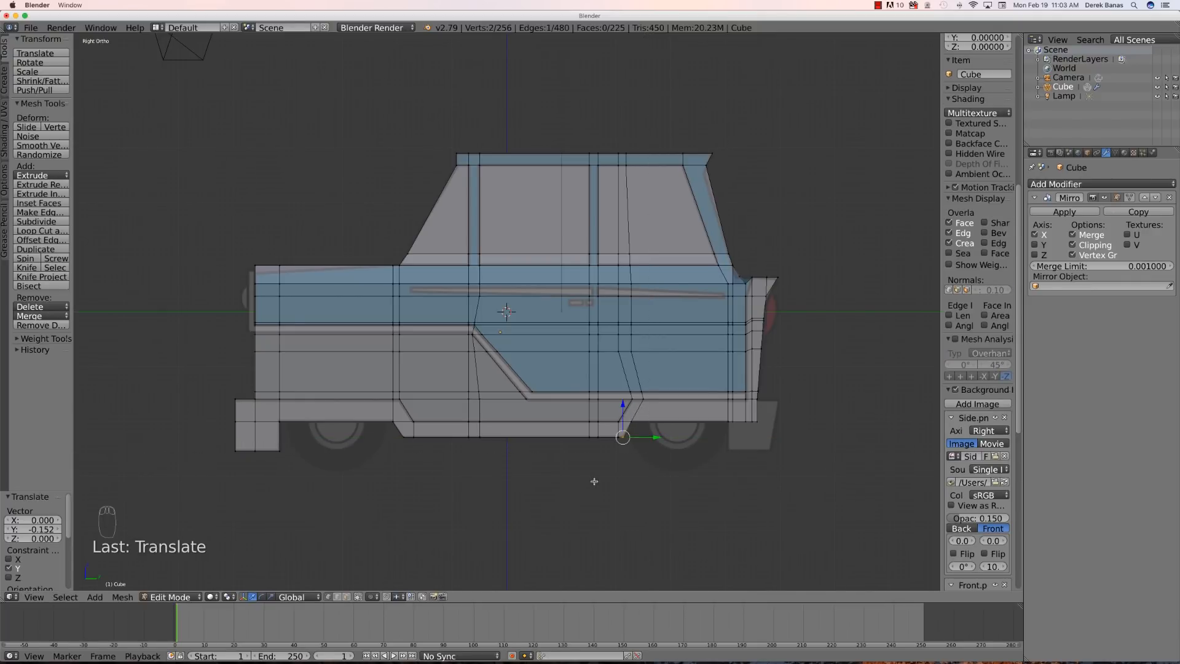
pyautogui.press('a')
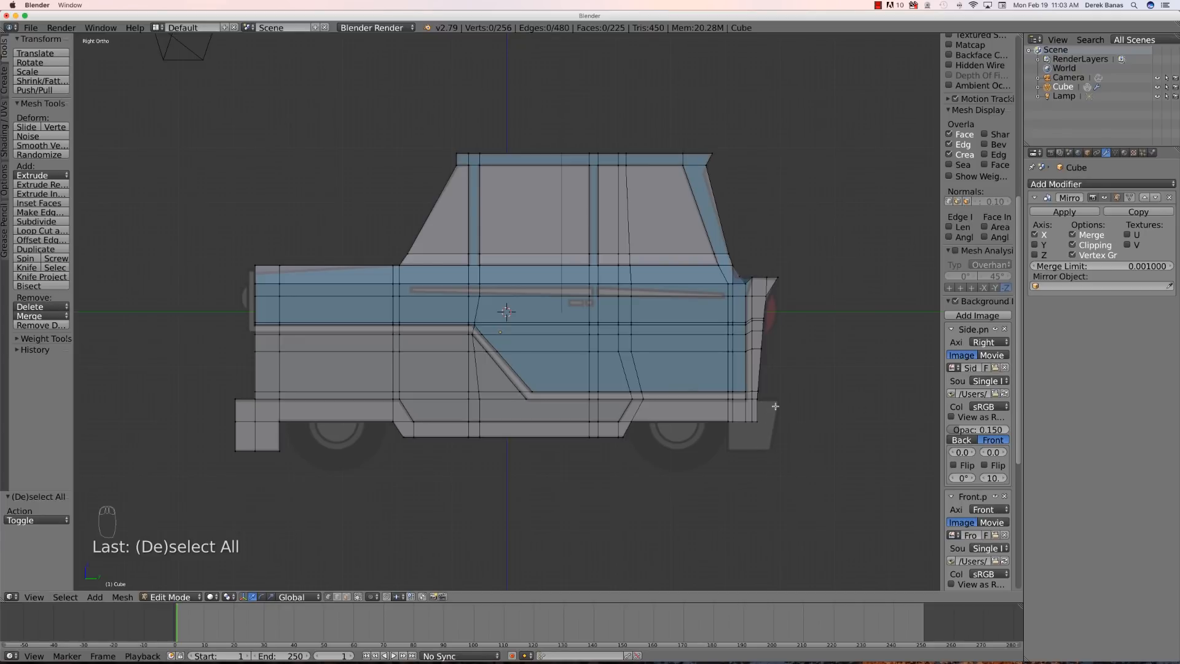
# - Extrude the lowest rear face about 0.33 backward along Y to form the upper part of the rear bumper
pyautogui.moveTo(782, 440); pyautogui.dragTo(759, 426, button='middle')
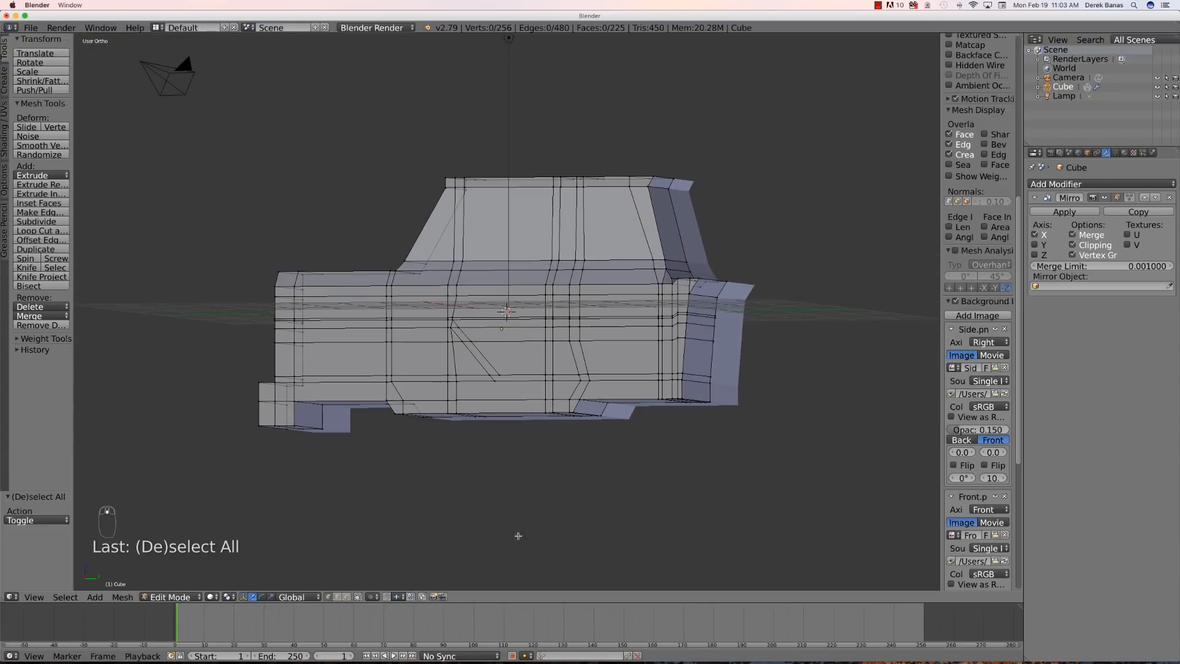
pyautogui.click(346, 598)
pyautogui.rightClick(699, 393)
pyautogui.press('e')
pyautogui.press('KP_3')
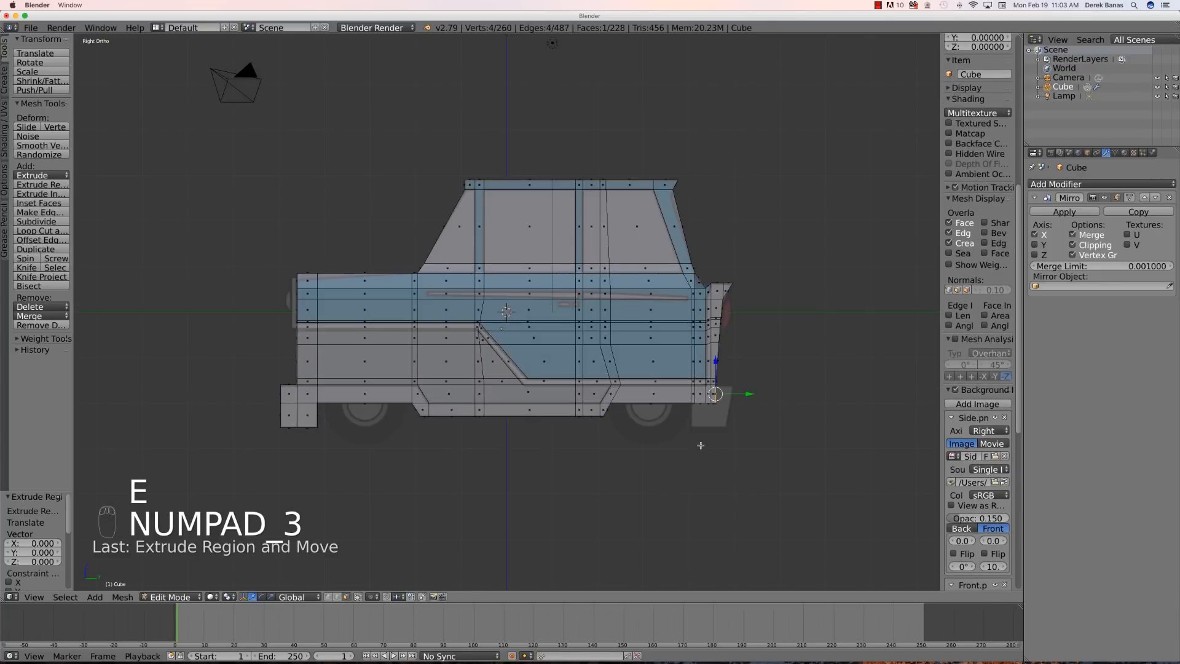
pyautogui.scroll(2, 701, 445)
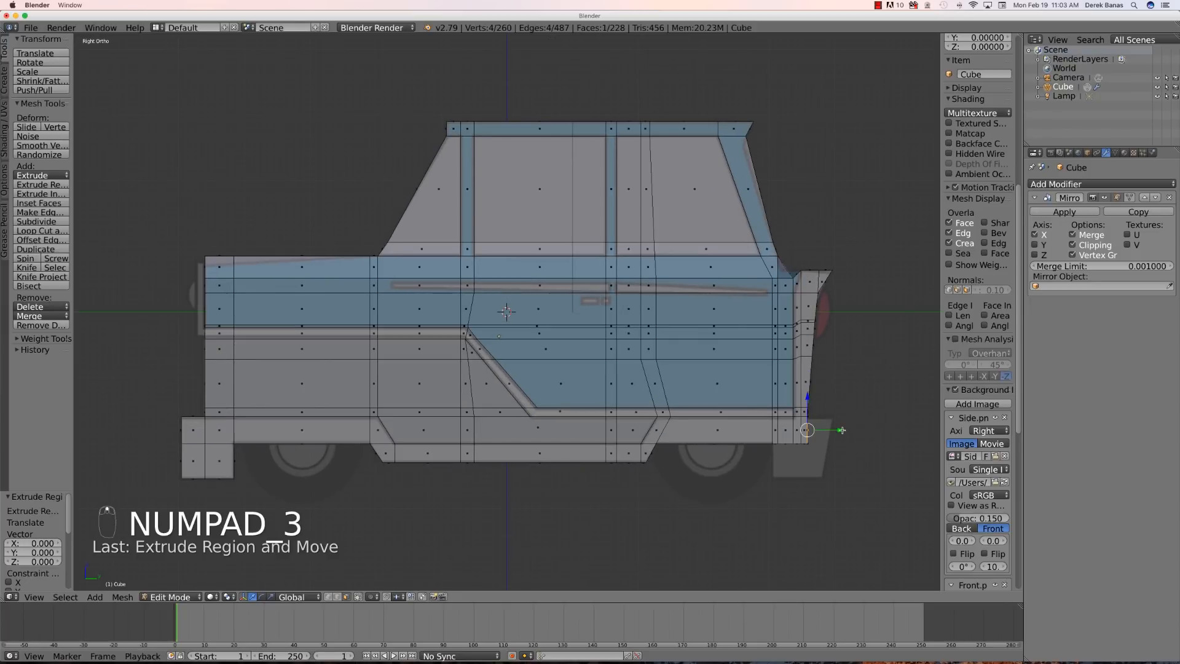
pyautogui.press('g')
pyautogui.press('y')
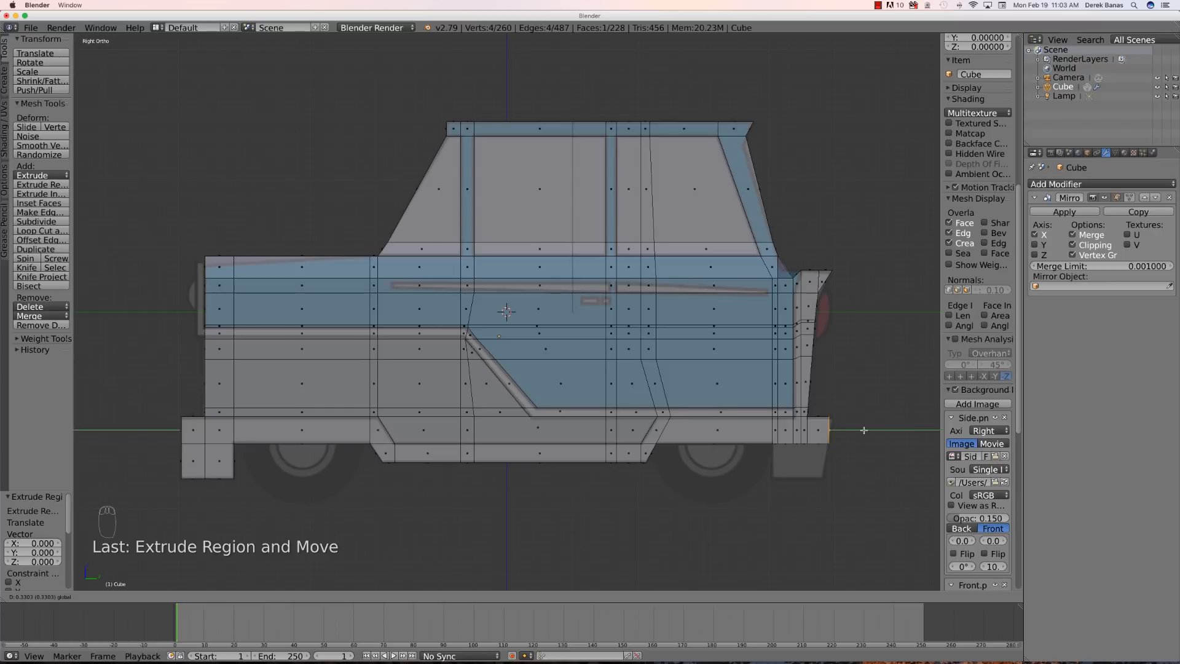
pyautogui.click(864, 430)
# - Move the rear bumper's top back edge 0.077 backward along Y to match the reference's slant
pyautogui.press('a')
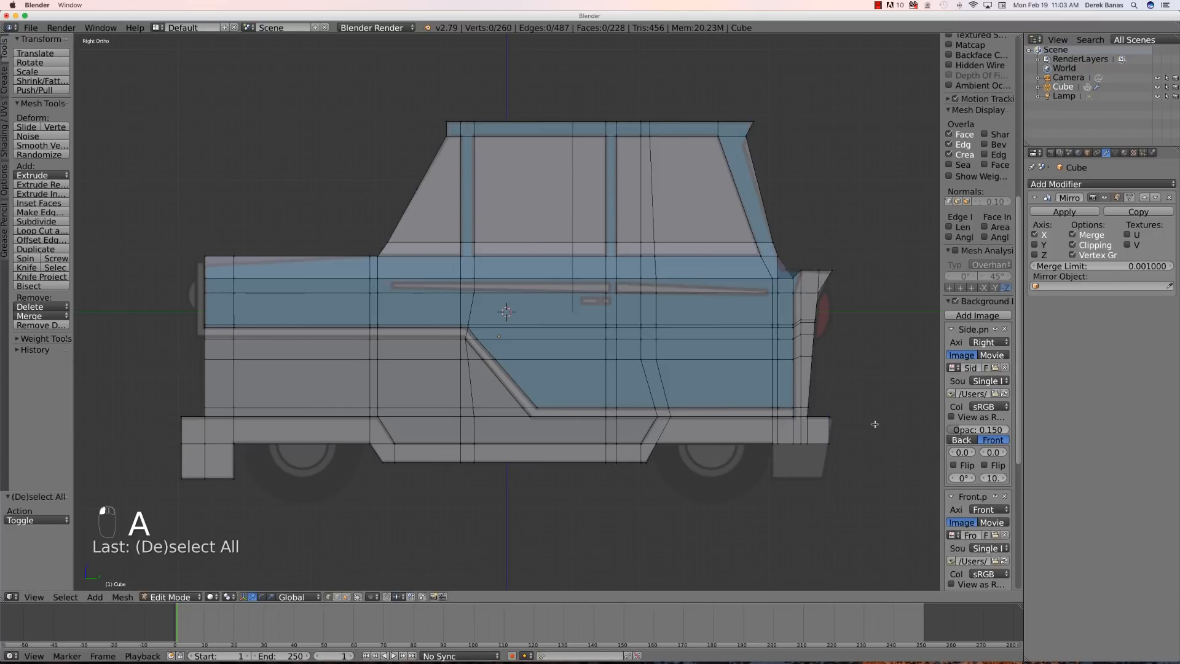
pyautogui.press('b')
pyautogui.moveTo(844, 422); pyautogui.dragTo(869, 416)
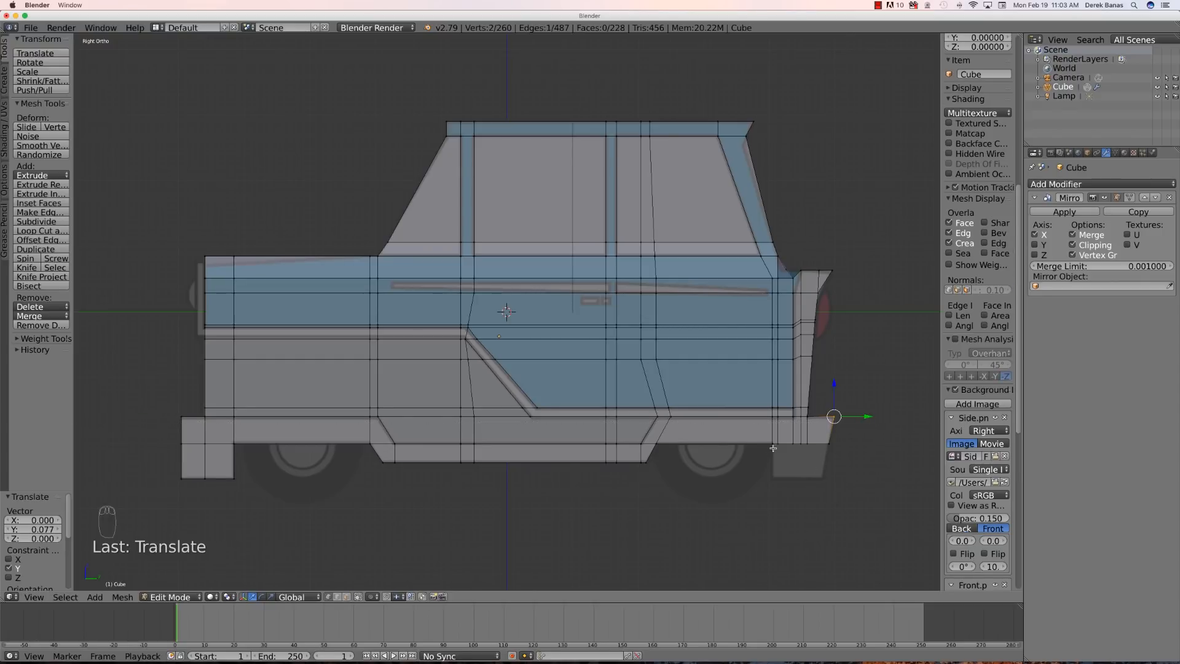
pyautogui.press('ctrl+KP_3')
pyautogui.press('KP_3')
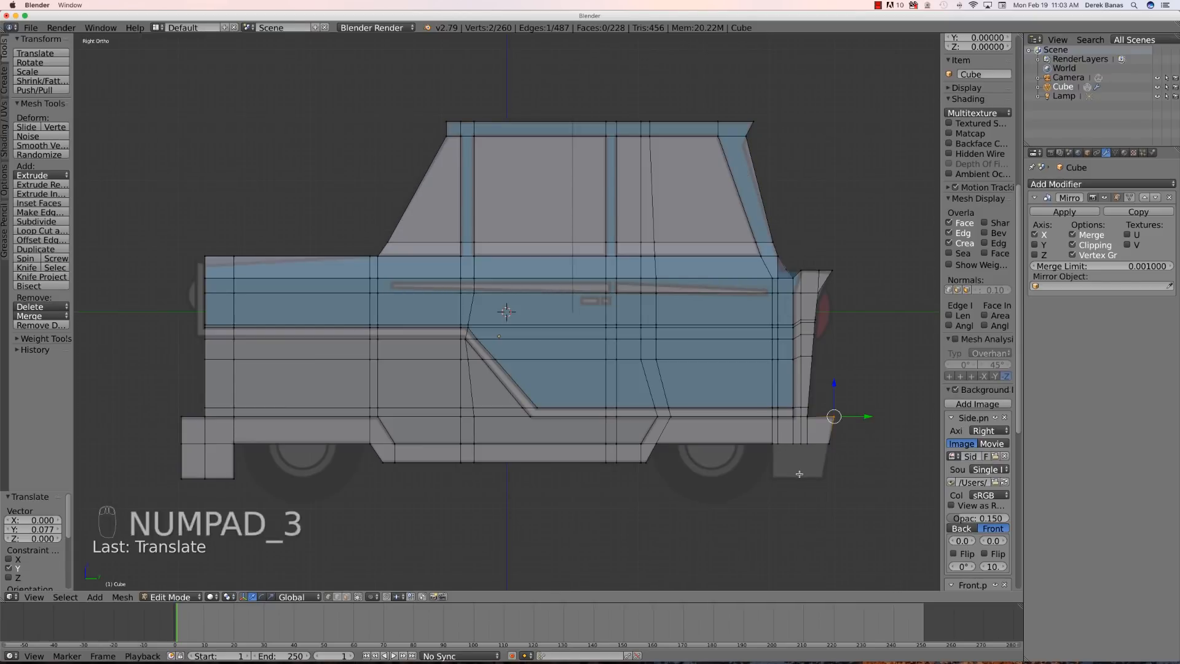
# - Extrude the five underside faces behind the rear wheel straight down to the bottom of the reference's rear bumper
pyautogui.press('a')
pyautogui.press('a')
pyautogui.scroll(1, 799, 474)
pyautogui.moveTo(798, 473); pyautogui.dragTo(796, 450, button='middle')
pyautogui.click(346, 597)
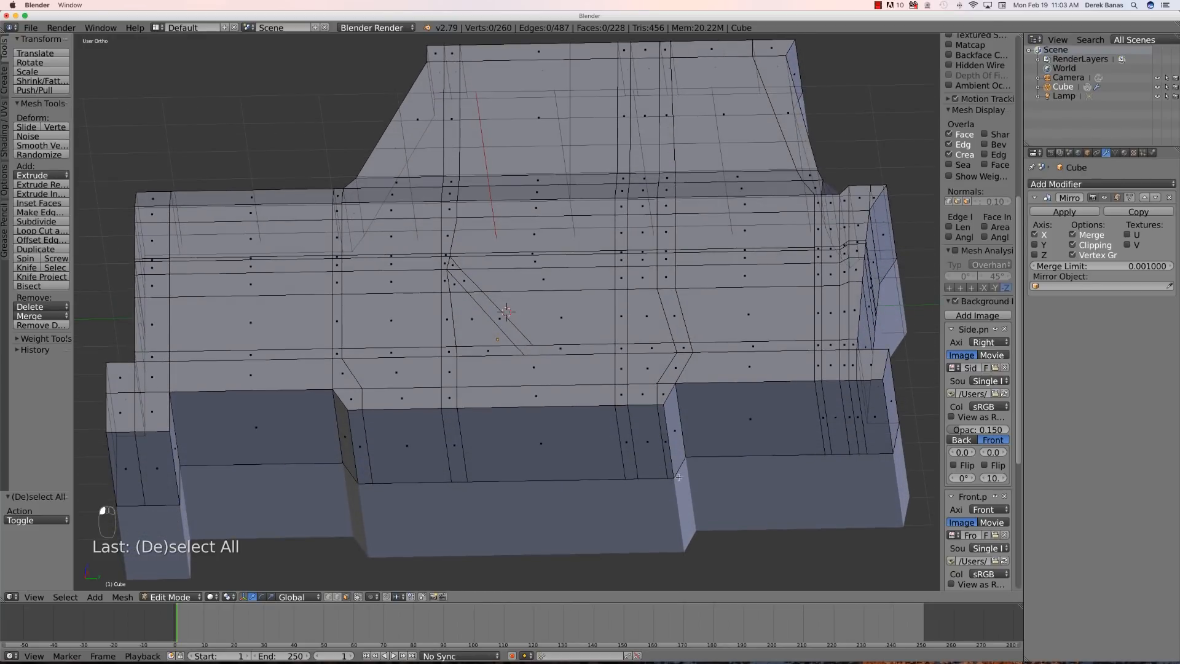
pyautogui.rightClick(823, 410)
pyautogui.keyDown('shift'); pyautogui.rightClick(848, 406); pyautogui.keyUp('shift')
pyautogui.keyDown('shift'); pyautogui.rightClick(857, 404); pyautogui.keyUp('shift')
pyautogui.keyDown('shift'); pyautogui.rightClick(872, 408); pyautogui.keyUp('shift')
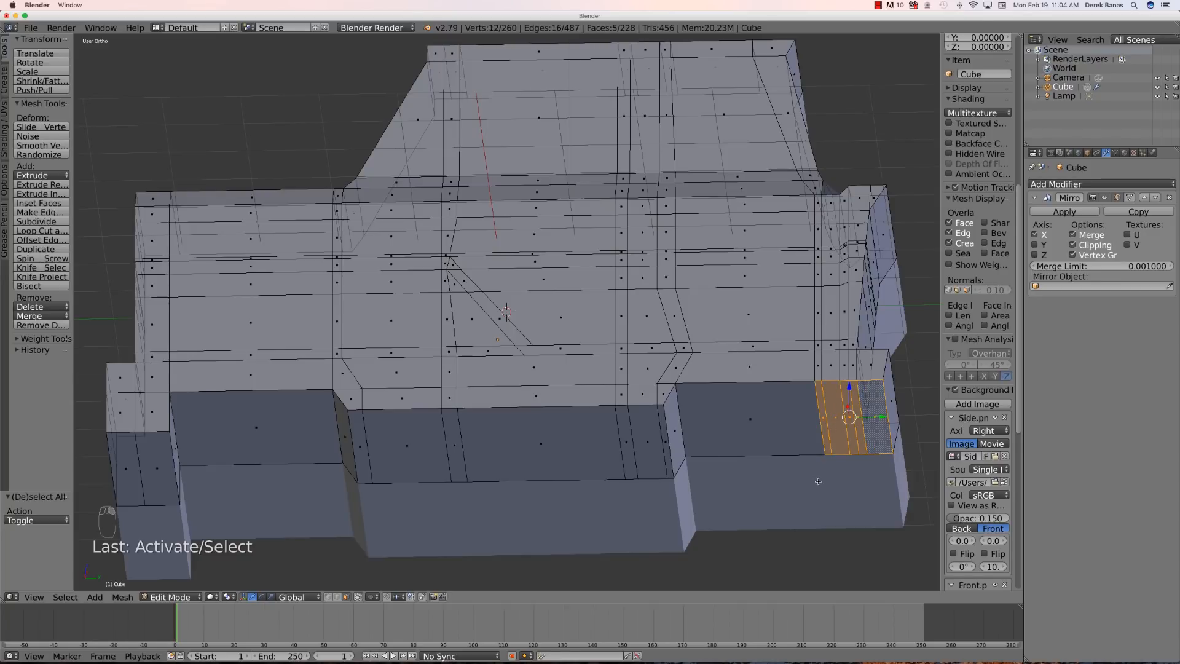
pyautogui.press('e')
pyautogui.press('KP_3')
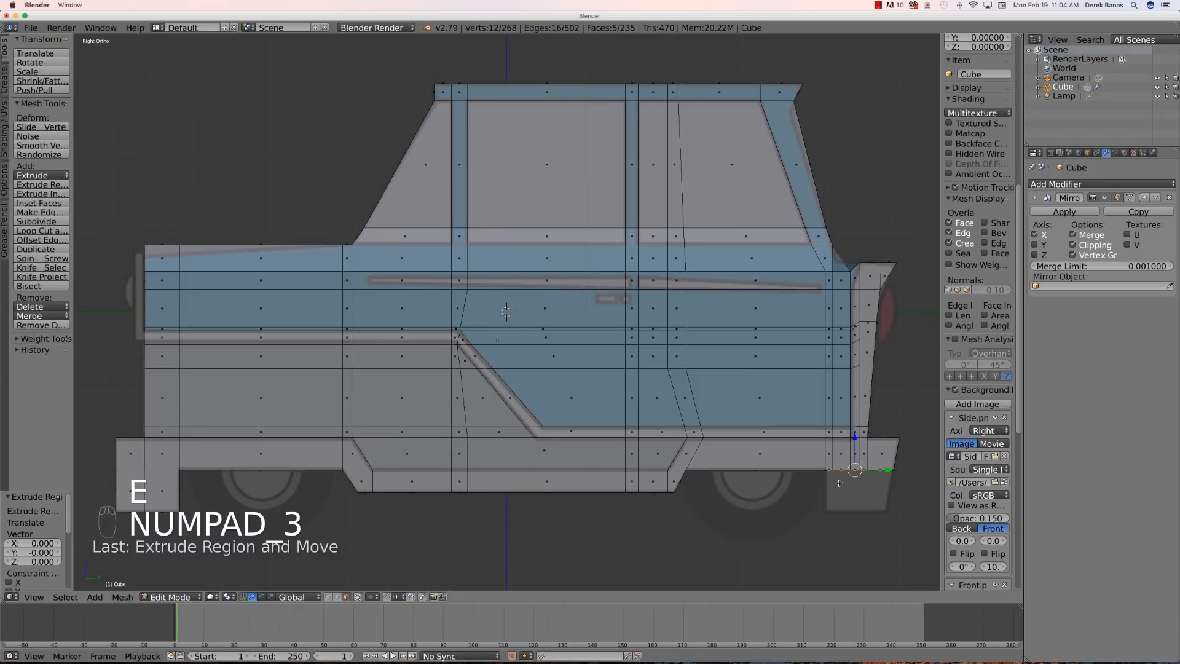
pyautogui.moveTo(854, 437); pyautogui.dragTo(856, 479)
pyautogui.click(856, 479)
pyautogui.press('a')
# - Move the rear bumper's bottom back edge -0.105 along Y to continue the reference's slanted rear profile
pyautogui.click(346, 597)
pyautogui.press('b')
pyautogui.moveTo(884, 503); pyautogui.dragTo(918, 514)
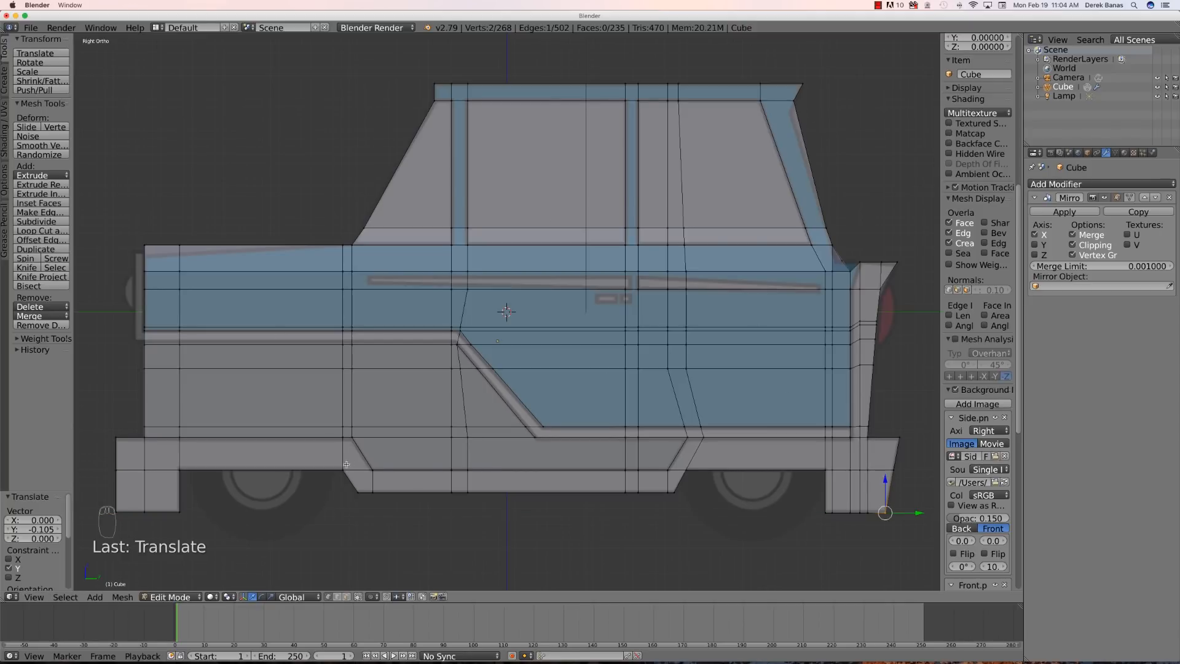
# - Examine the car body's bumpers and sill from several angles and against the side reference
pyautogui.moveTo(359, 506); pyautogui.dragTo(324, 508, button='middle')
pyautogui.press('KP_3')
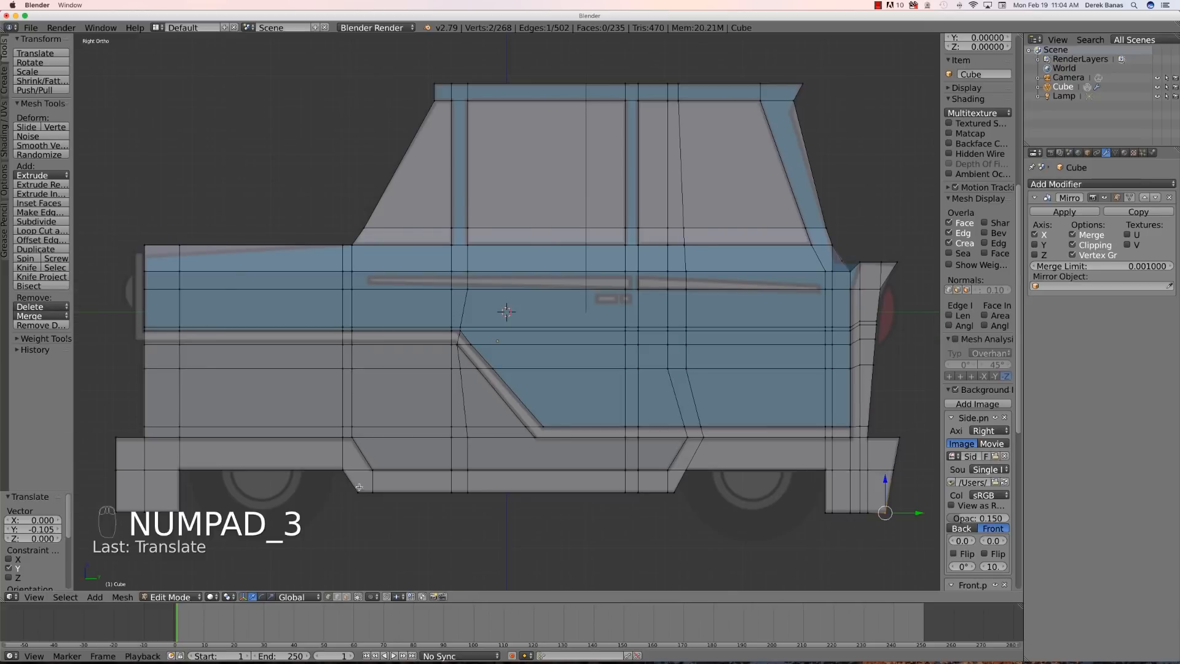
pyautogui.scroll(-2, 358, 488)
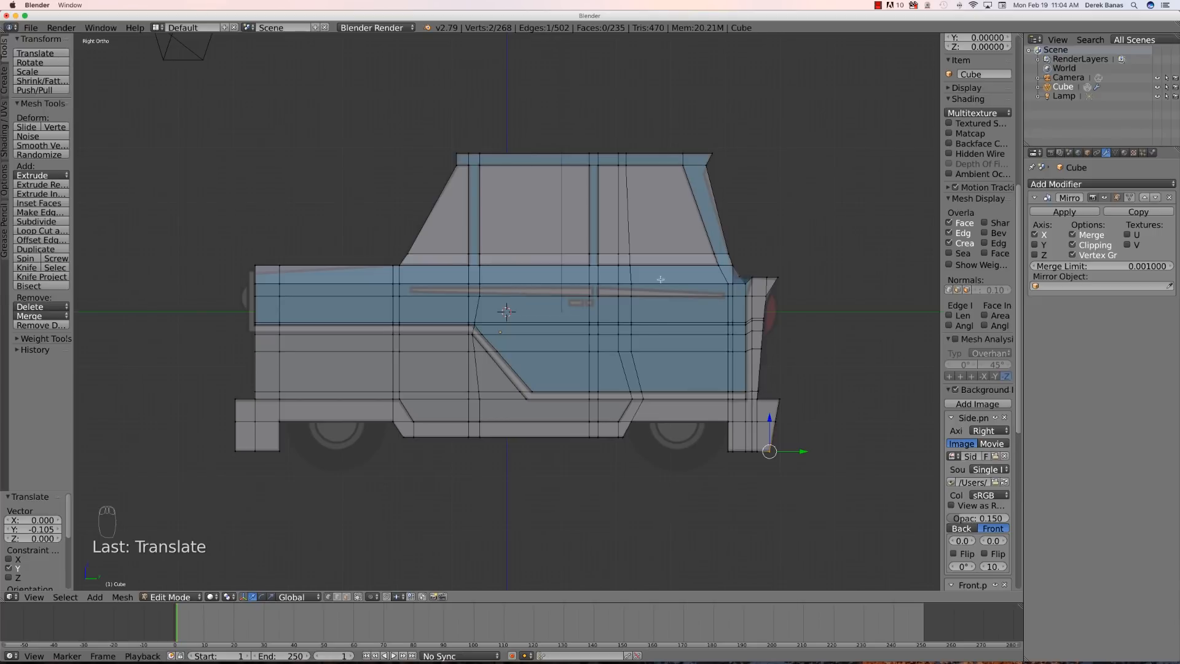
pyautogui.moveTo(212, 361); pyautogui.dragTo(255, 359, button='middle')
pyautogui.moveTo(253, 359); pyautogui.dragTo(226, 350, button='middle')
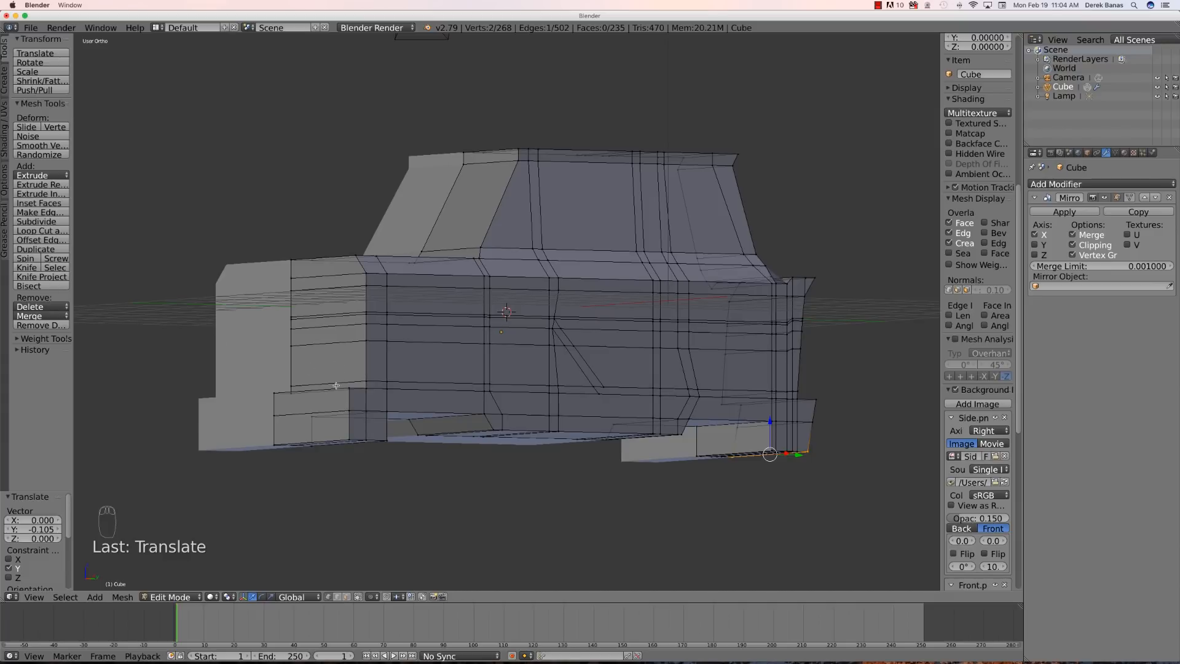
pyautogui.moveTo(471, 448); pyautogui.dragTo(427, 447, button='middle')
pyautogui.hscroll(-5, 427, 447)
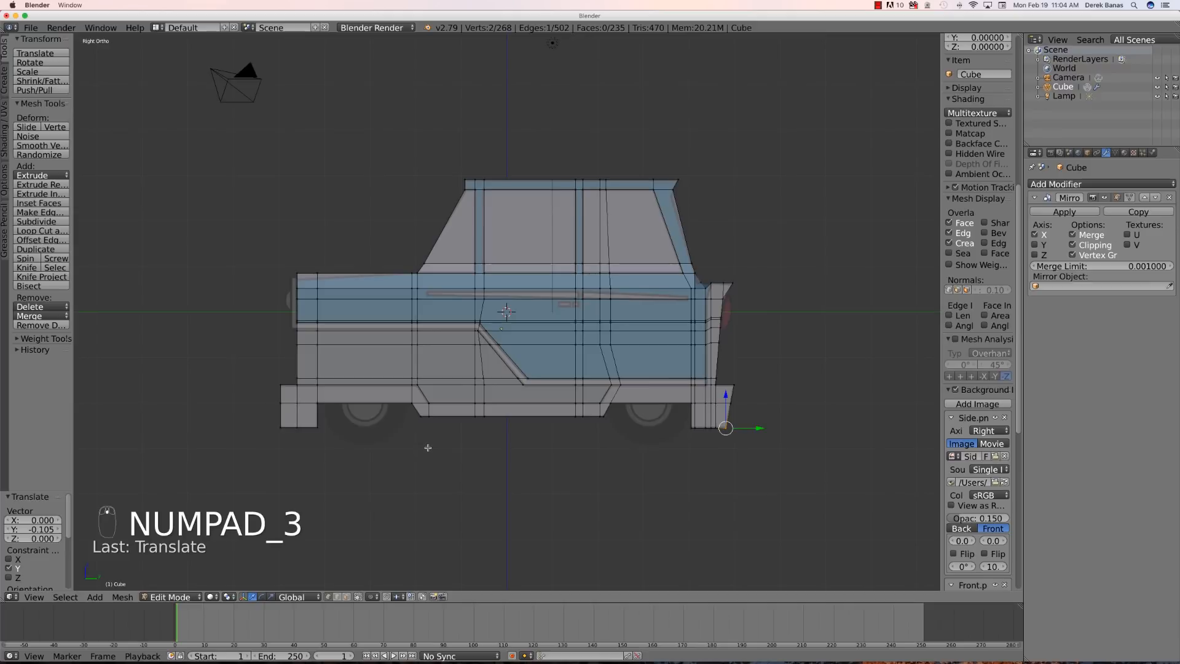